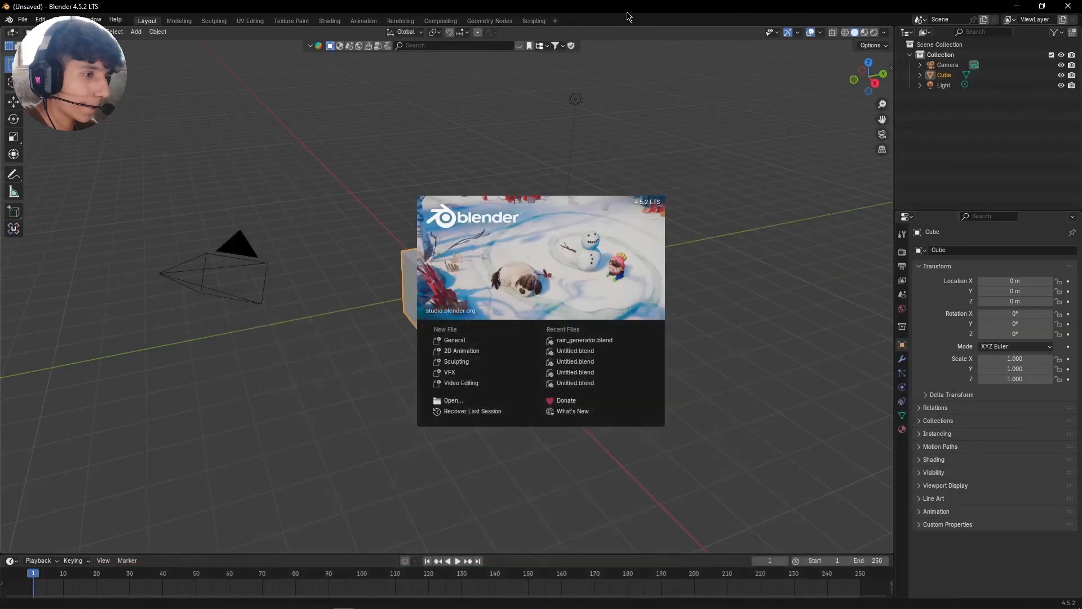
# Delete all the default scene objects: the camera, cube and light
pyautogui.click(756, 254)
pyautogui.press('a')
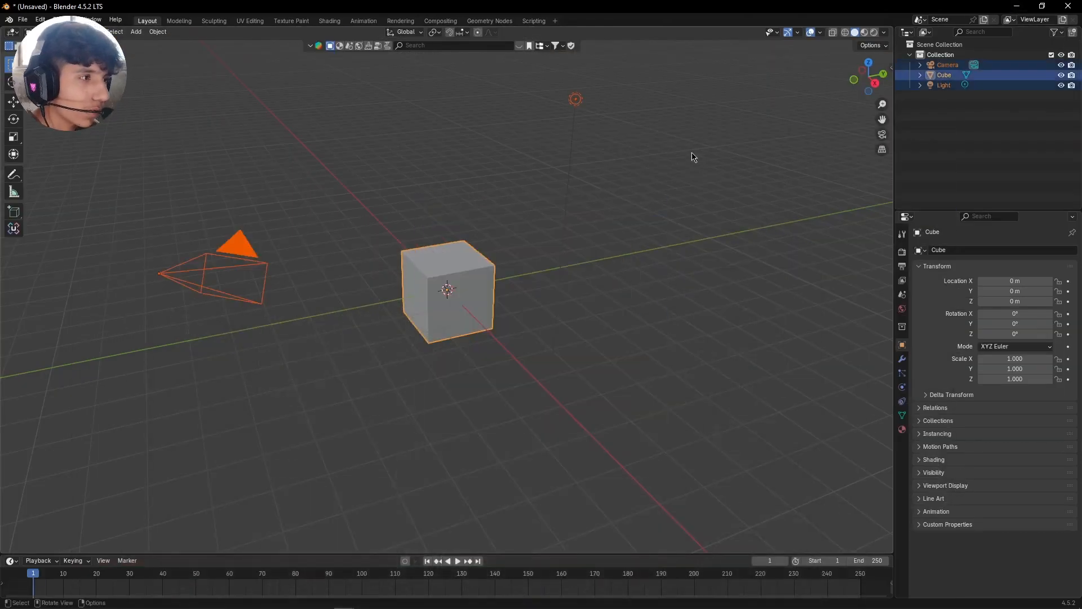
pyautogui.press('Delete')
# Add a mesh plane at the scene origin
pyautogui.keyDown('shift'); pyautogui.moveTo(676, 244); pyautogui.dragTo(566, 204, button='middle'); pyautogui.keyUp('shift')
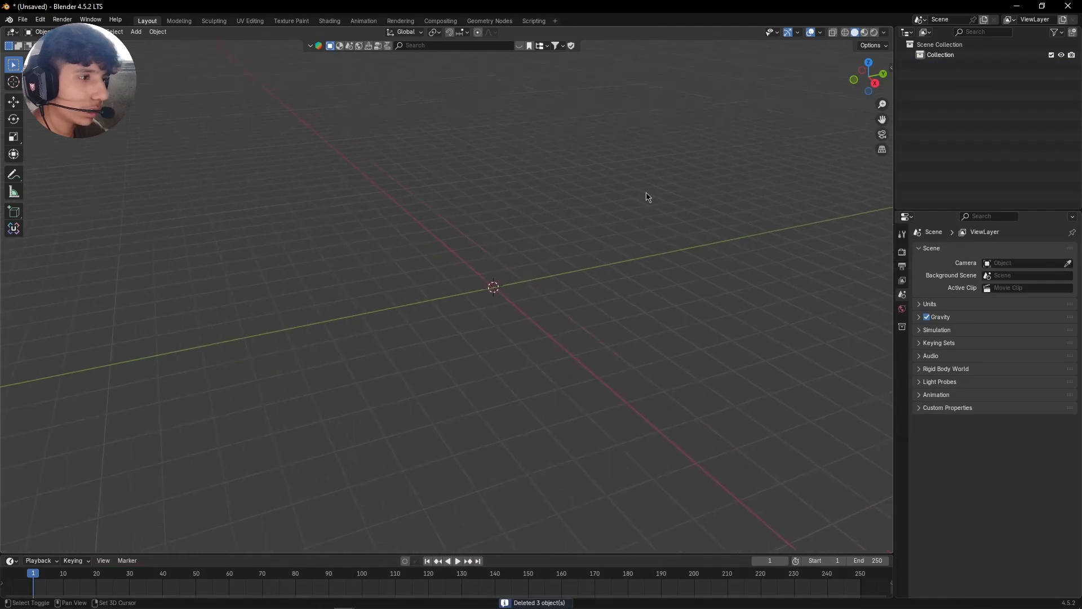
pyautogui.hotkey('shift', 'a')
pyautogui.moveTo(637, 181)
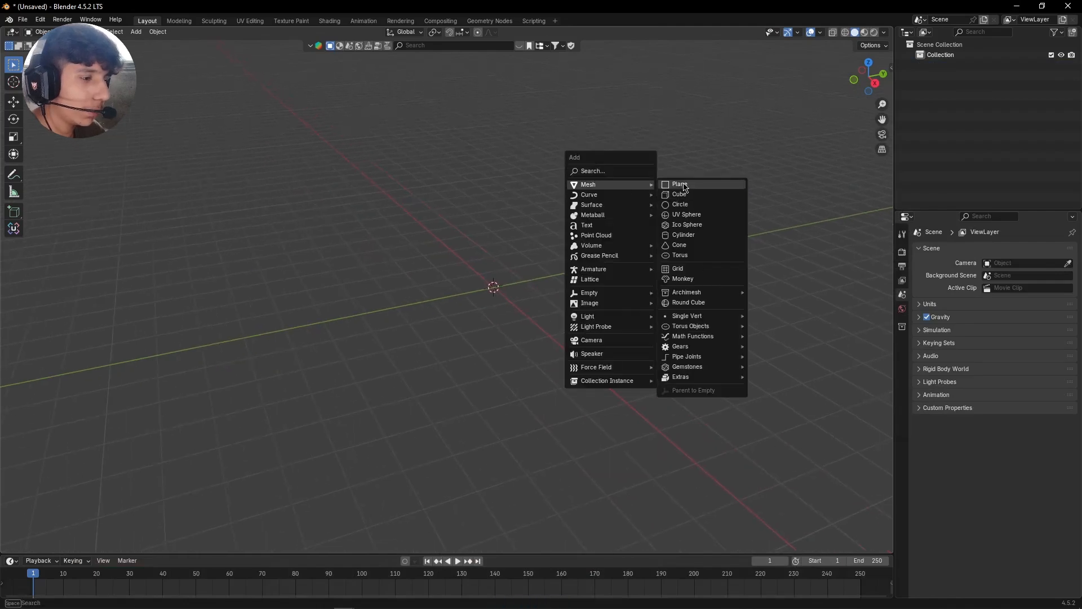
pyautogui.click(683, 183)
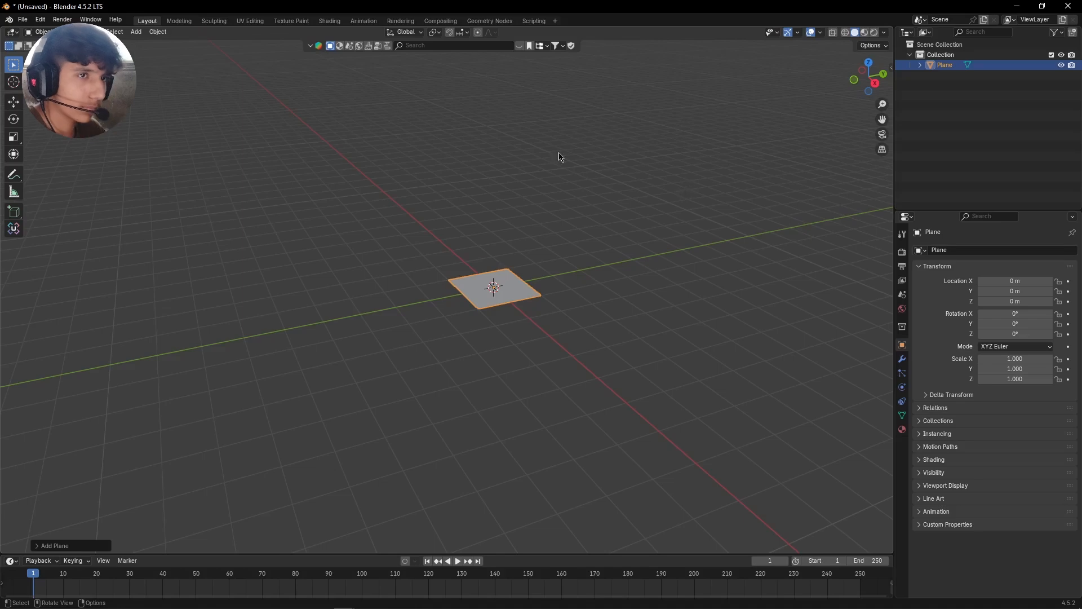
# Split the 3D viewport in two, turn one half into a Geometry Node Editor and create a new node tree for the plane
pyautogui.moveTo(2, 28); pyautogui.dragTo(468, 82)
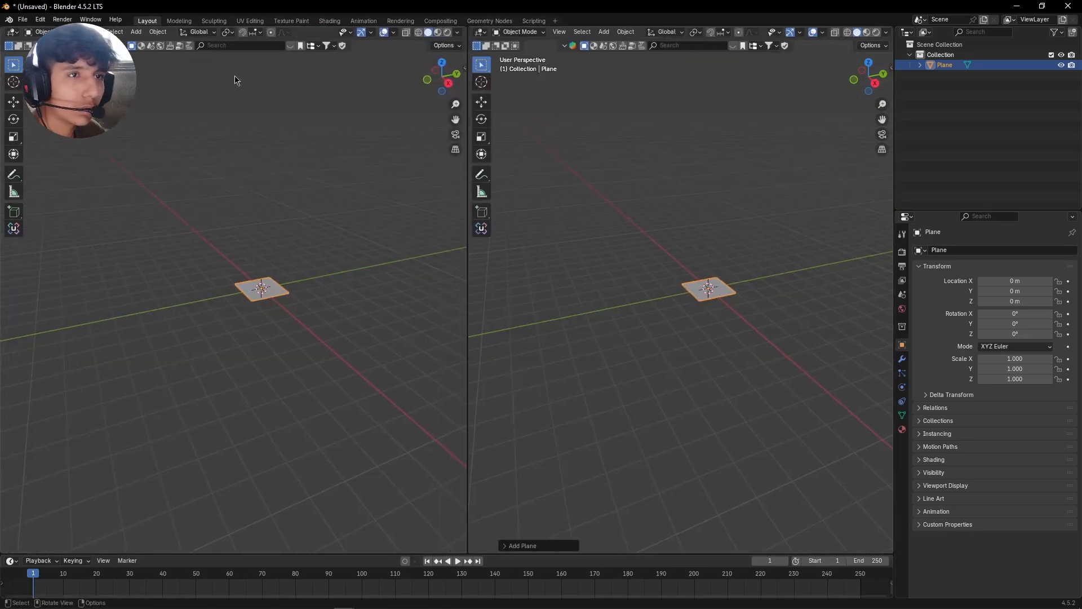
pyautogui.click(11, 32)
pyautogui.click(57, 112)
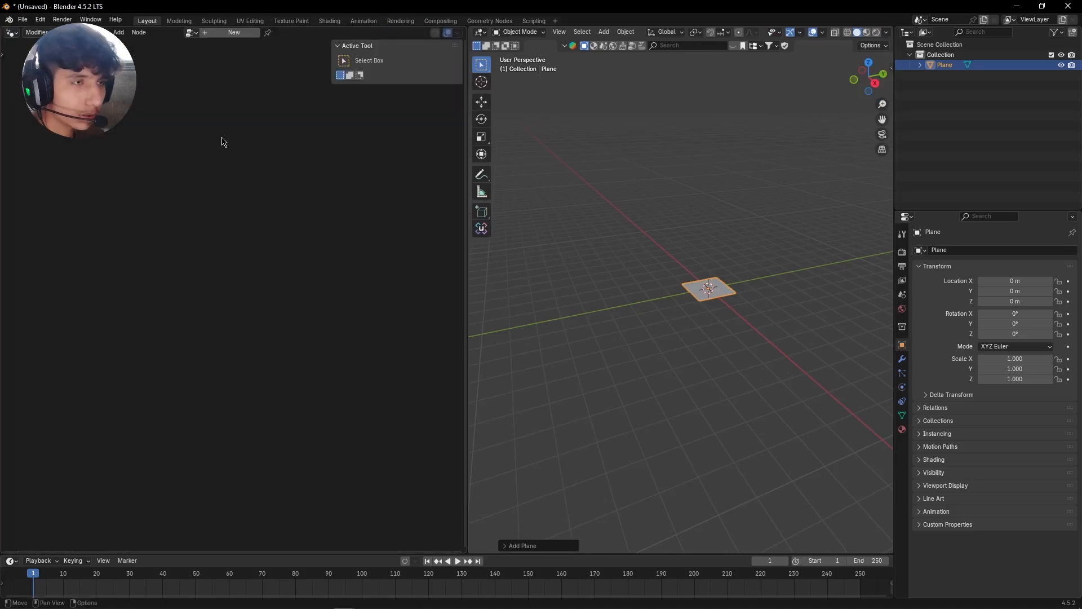
pyautogui.click(239, 34)
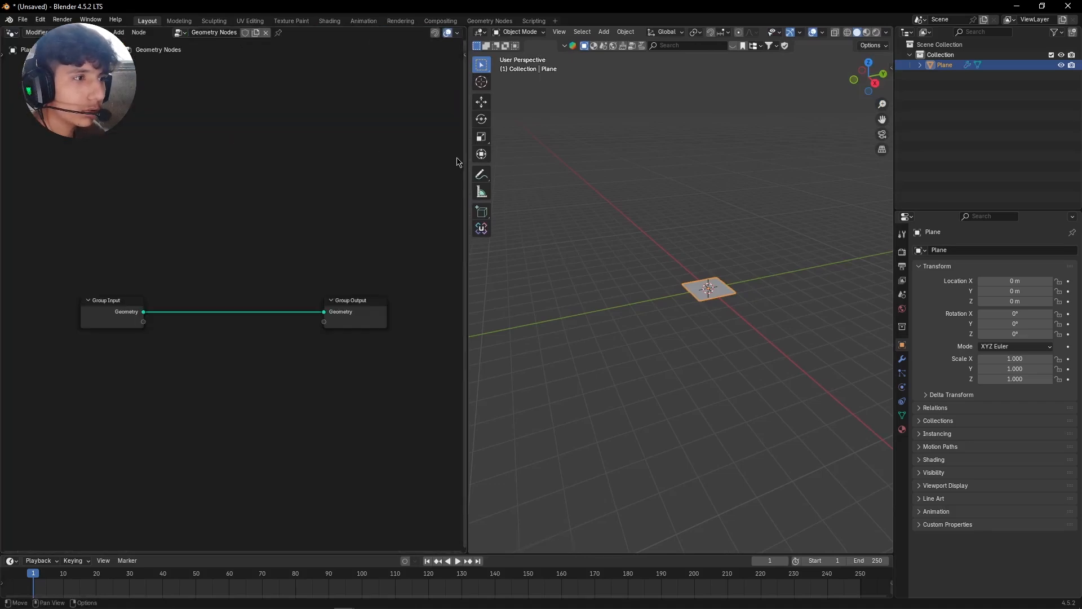
# Widen the node editor to about three quarters of the workspace and frame the plane in the narrowed 3D viewport
pyautogui.moveTo(466, 162); pyautogui.dragTo(674, 169)
pyautogui.click(829, 247)
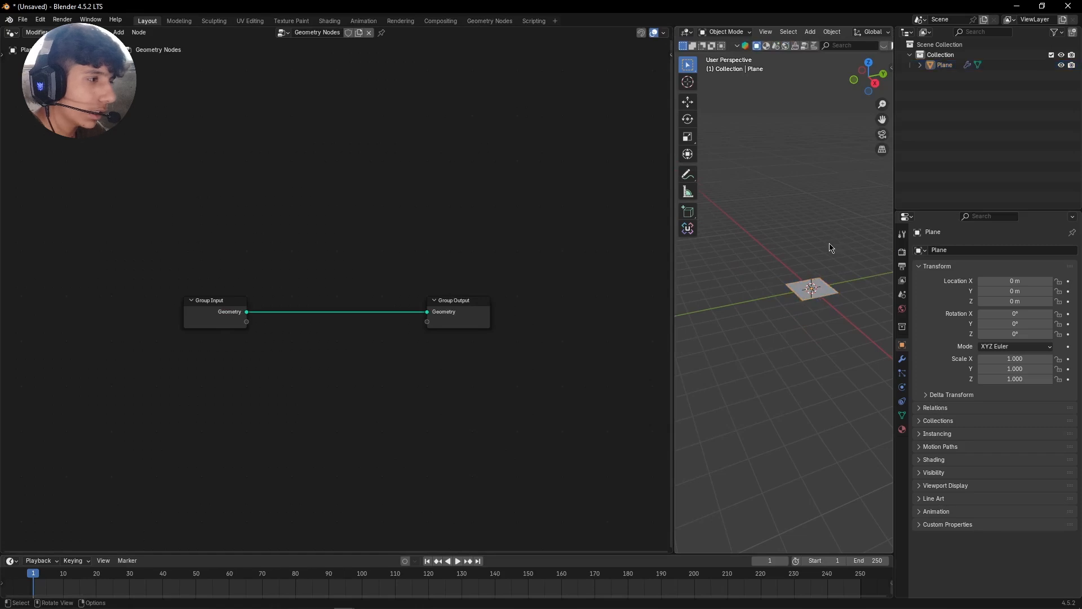
pyautogui.scroll(2, 831, 254)
pyautogui.click(839, 281)
pyautogui.press('KP_Decimal')
# Delete the Group Input node from the geometry node tree
pyautogui.moveTo(236, 234); pyautogui.dragTo(369, 219, button='middle')
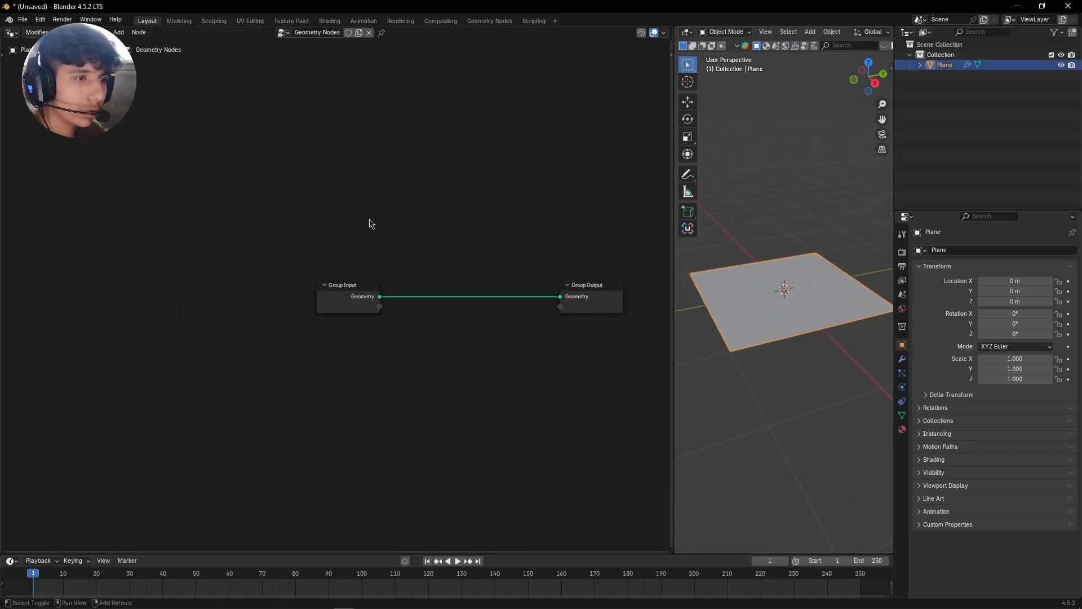
pyautogui.moveTo(71, 142); pyautogui.dragTo(372, 403)
pyautogui.press('g')
pyautogui.press('Escape')
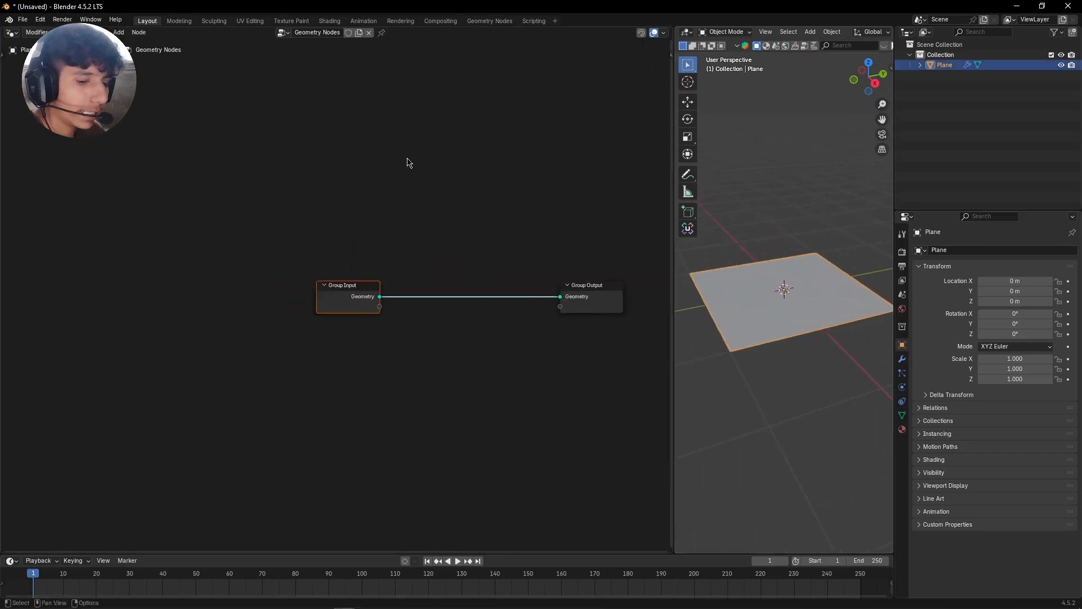
pyautogui.press('x')
# Add a Grid node and connect its Mesh output to the Geometry input of the Group Output
pyautogui.hotkey('shift', 'a')
pyautogui.write('gr')
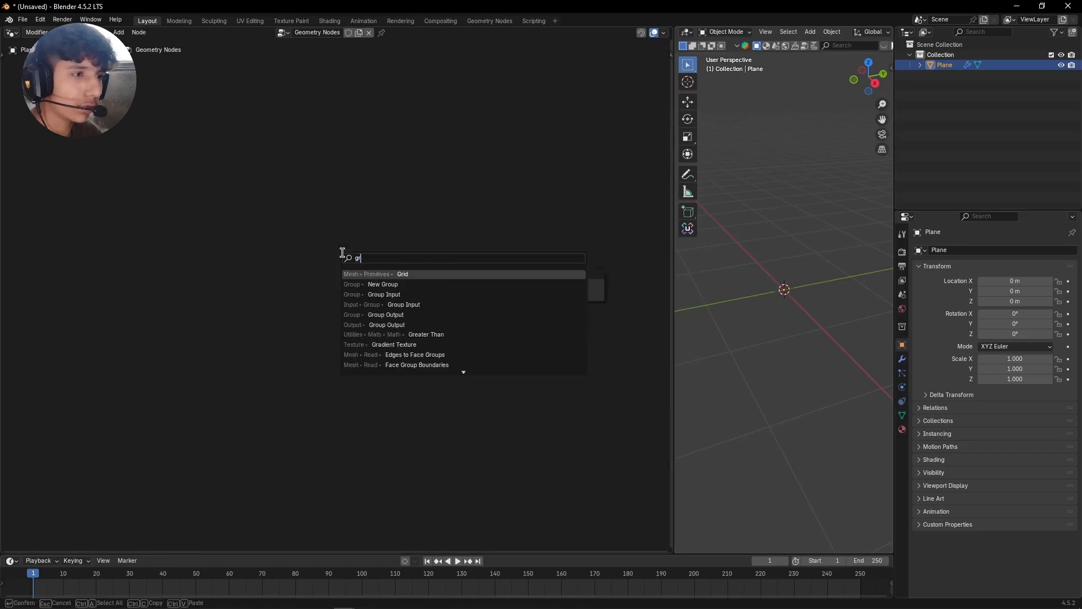
pyautogui.write('id')
pyautogui.press('Return')
pyautogui.click(314, 210)
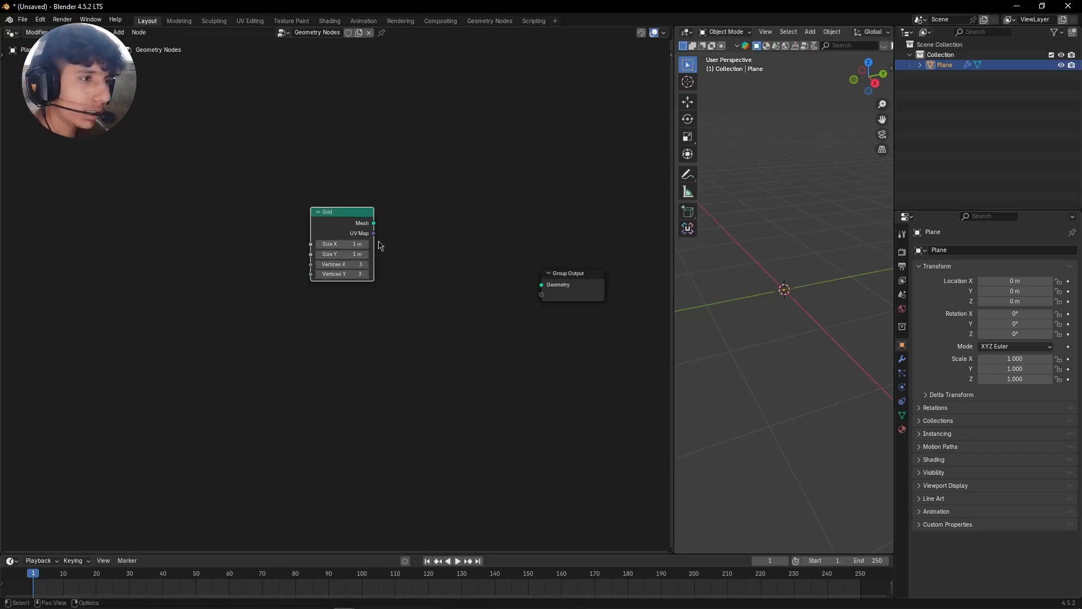
pyautogui.moveTo(373, 223); pyautogui.dragTo(542, 285)
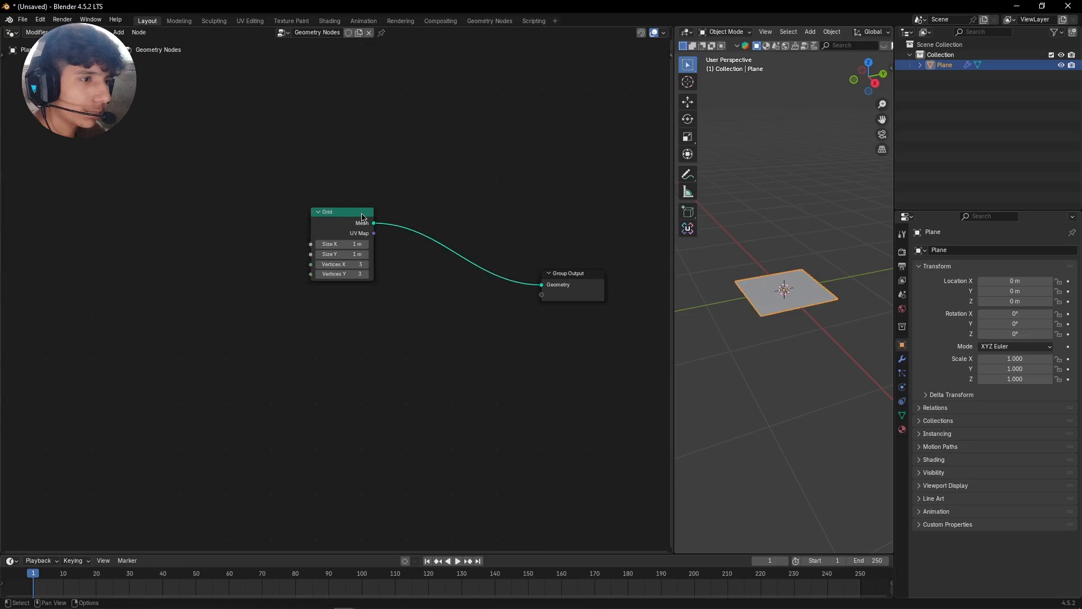
# Set both Vertices X and Vertices Y of the Grid node to 273
pyautogui.scroll(5, 428, 251)
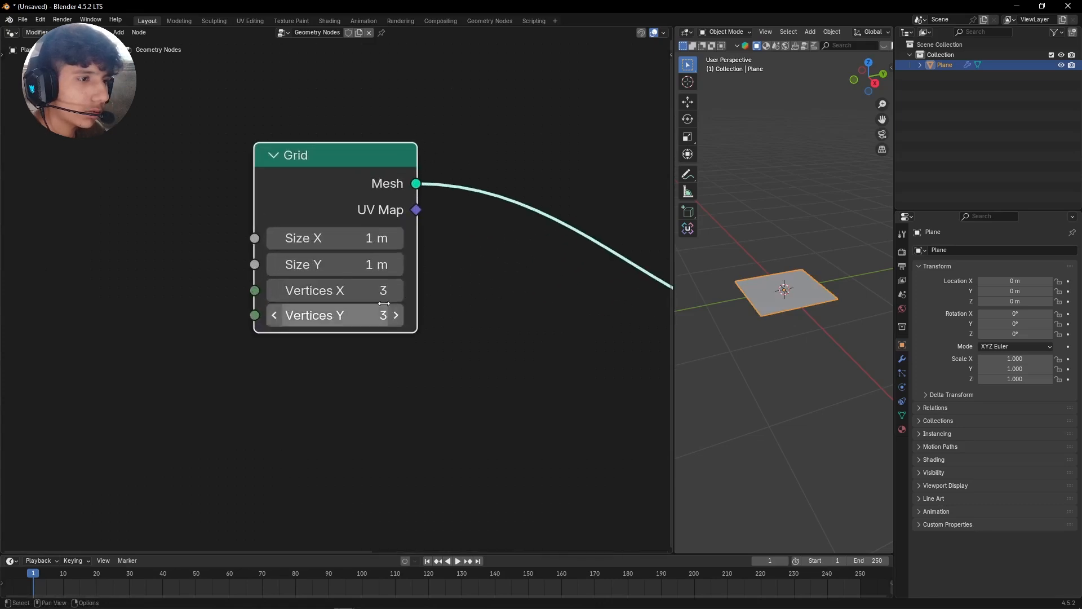
pyautogui.moveTo(316, 290); pyautogui.dragTo(316, 315)
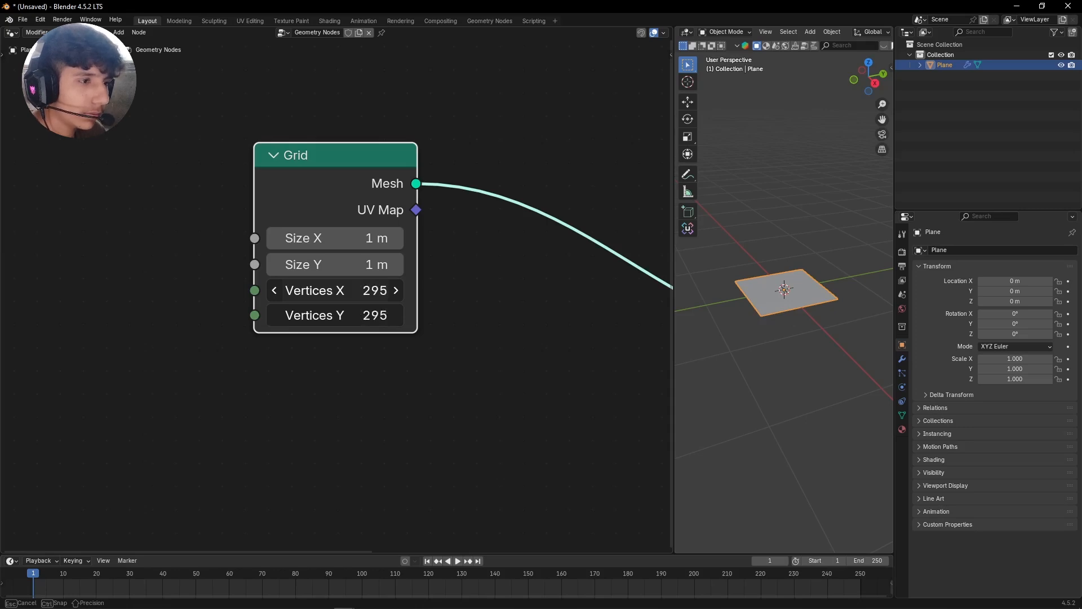
pyautogui.moveTo(315, 315); pyautogui.dragTo(319, 316)
pyautogui.rightClick(540, 243)
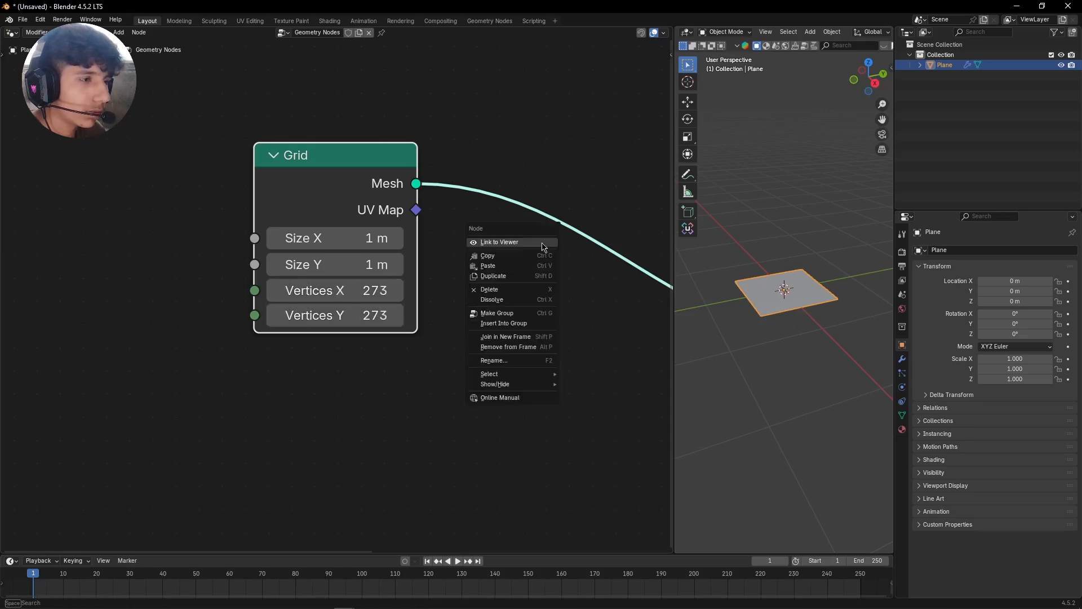
pyautogui.scroll(-4, 389, 164)
pyautogui.hotkey('shift', 'a')
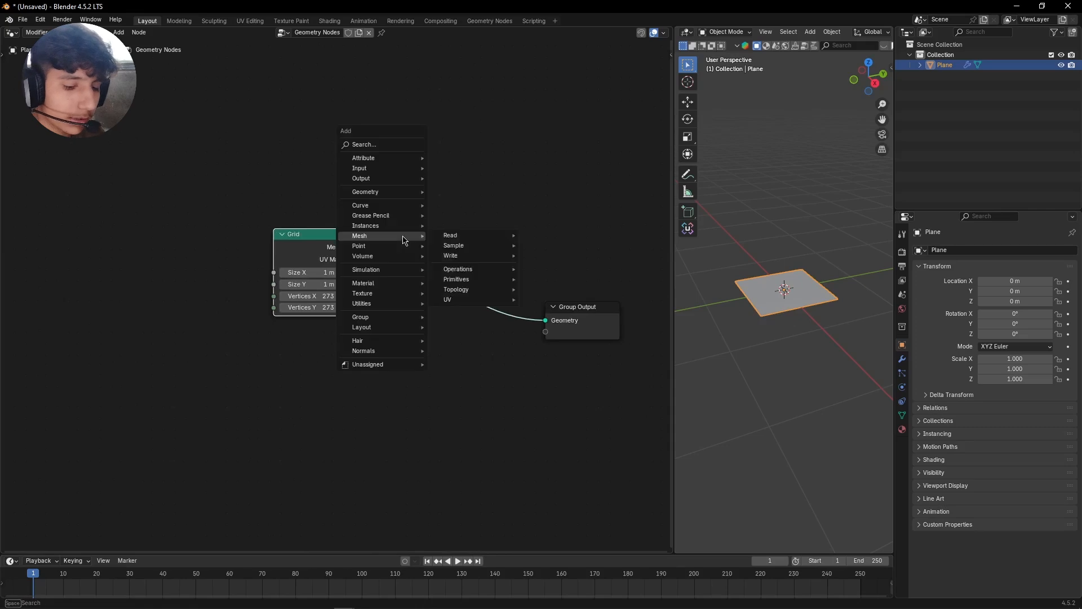
pyautogui.write('seperat')
pyautogui.press('Return')
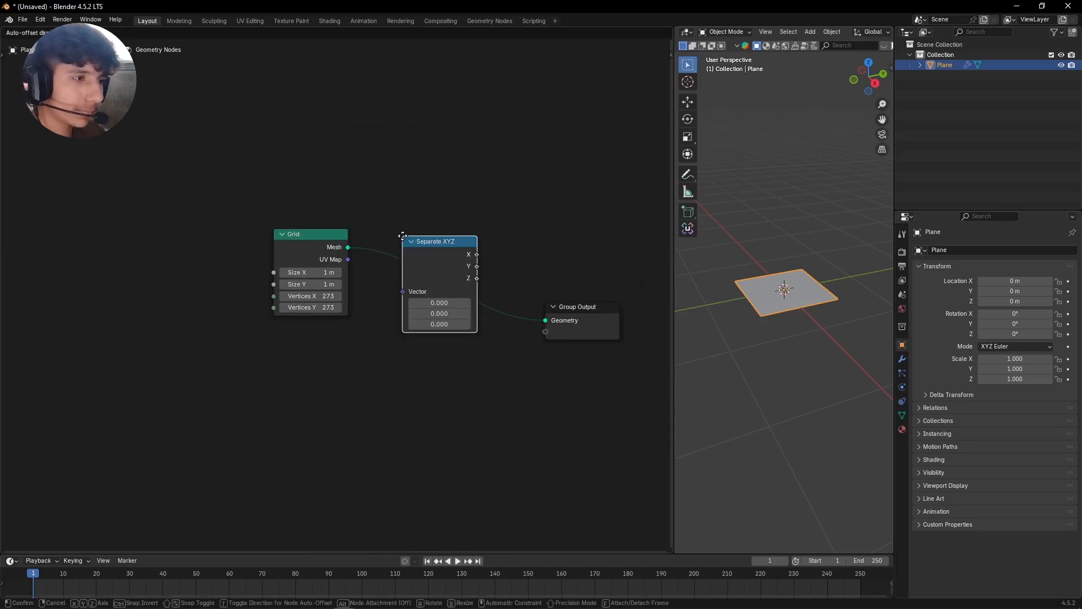
pyautogui.press('Escape')
# Insert a Separate Geometry node on the link between the Grid and Group Output nodes
pyautogui.hotkey('shift', 'a')
pyautogui.moveTo(420, 91)
pyautogui.write('s')
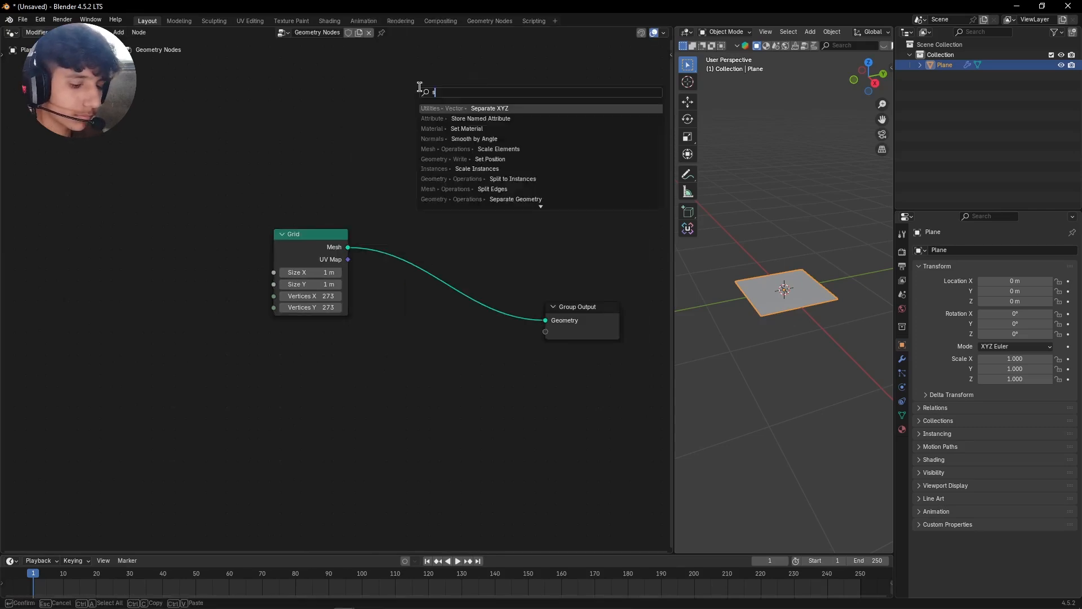
pyautogui.write('eperate geo')
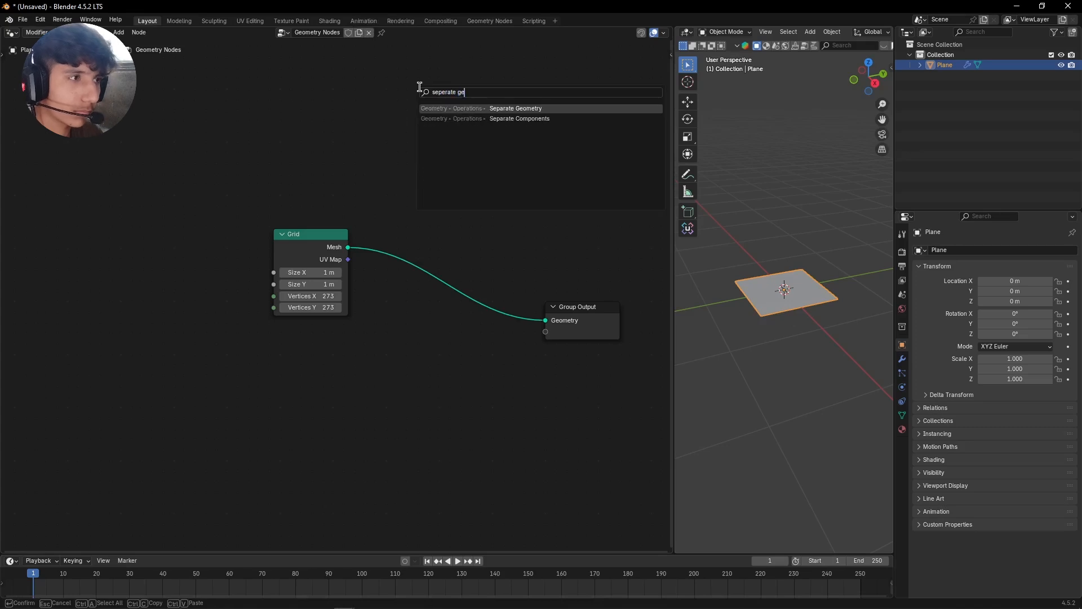
pyautogui.press('Return')
pyautogui.click(431, 234)
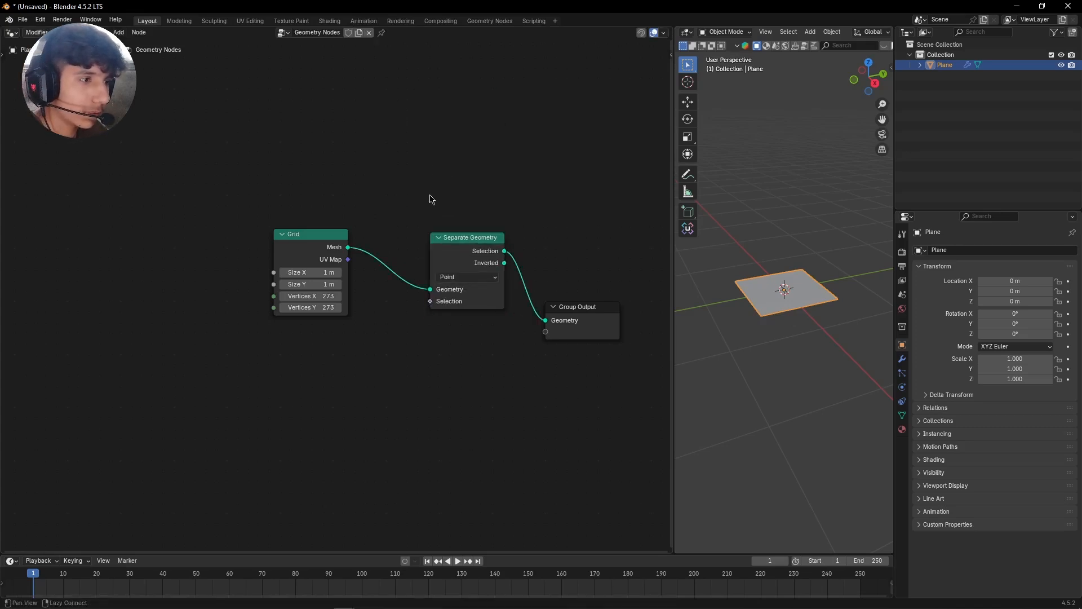
# Set the Separate Geometry node's domain to Face
pyautogui.scroll(2, 430, 198)
pyautogui.click(469, 224)
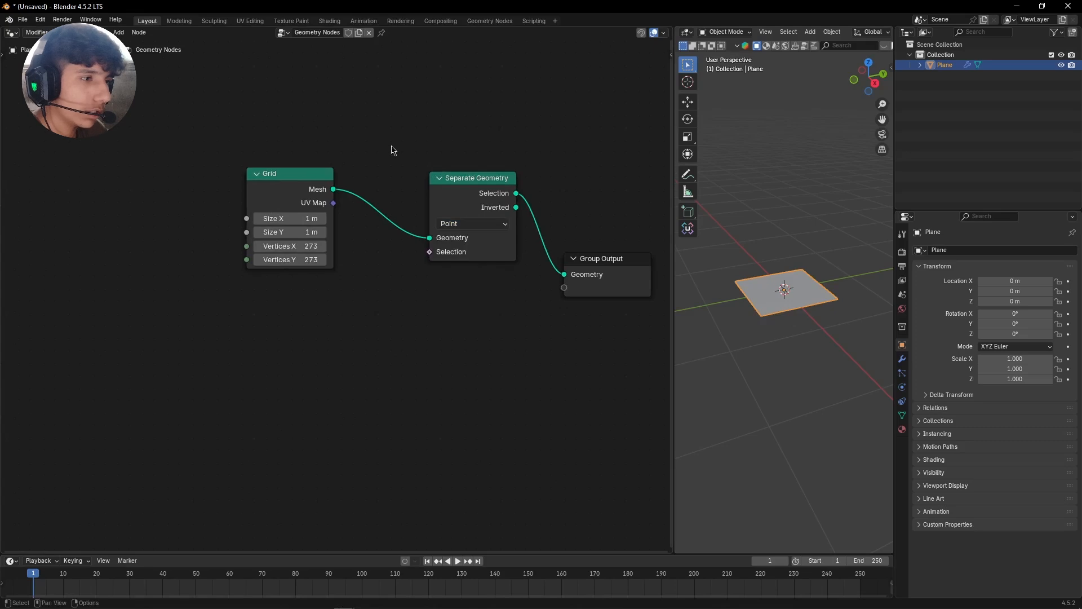
pyautogui.click(466, 226)
pyautogui.click(464, 288)
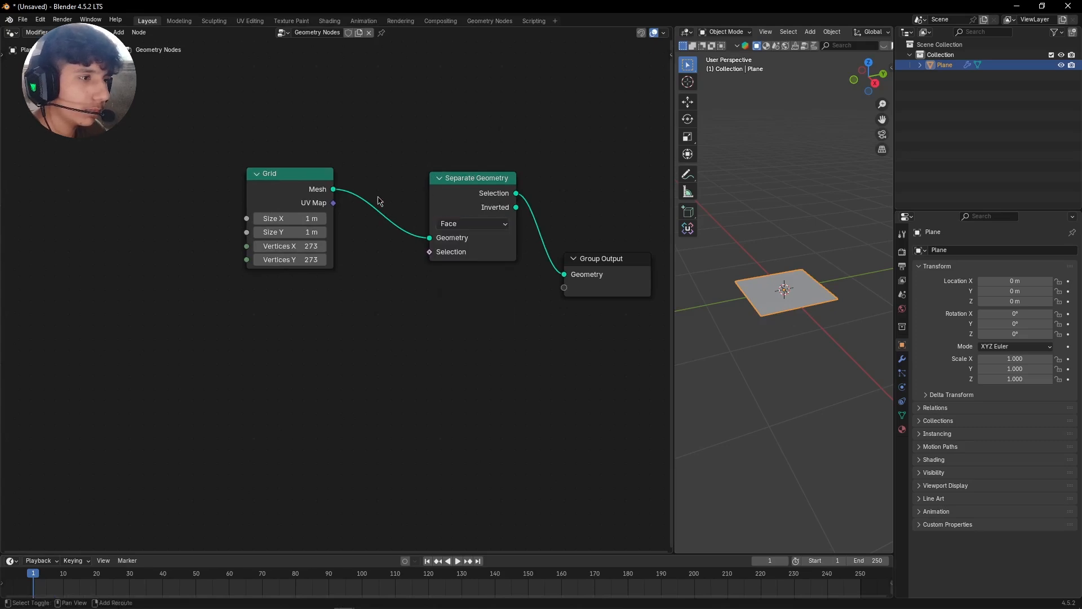
# Add a Gradient Texture node below the Grid and connect its Color output to the Selection input of Separate Geometry
pyautogui.moveTo(441, 197); pyautogui.dragTo(379, 261, button='middle')
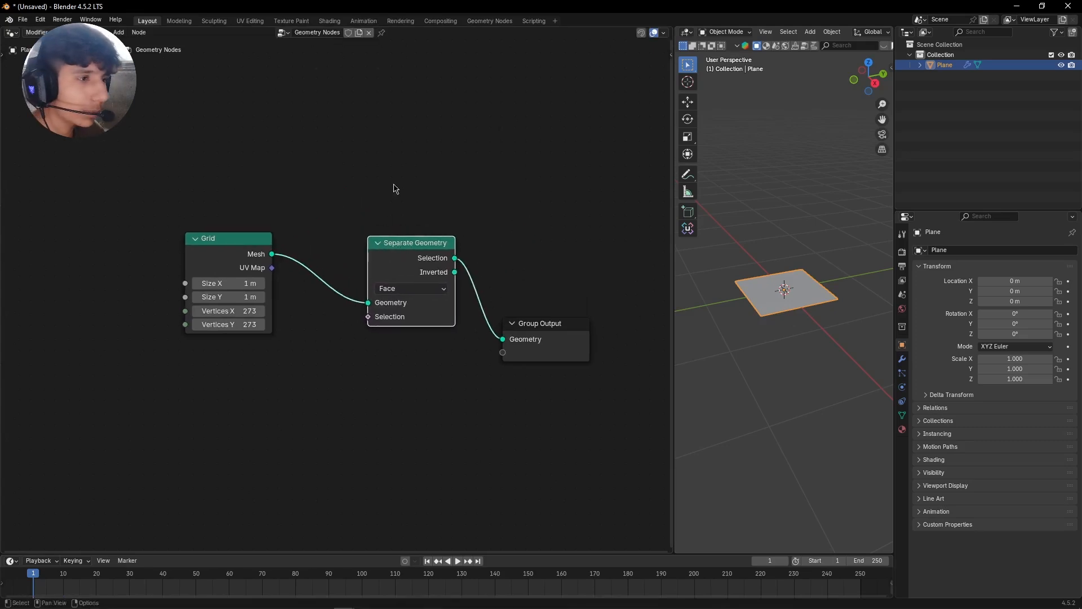
pyautogui.scroll(-2, 303, 233)
pyautogui.moveTo(303, 232); pyautogui.dragTo(357, 212, button='middle')
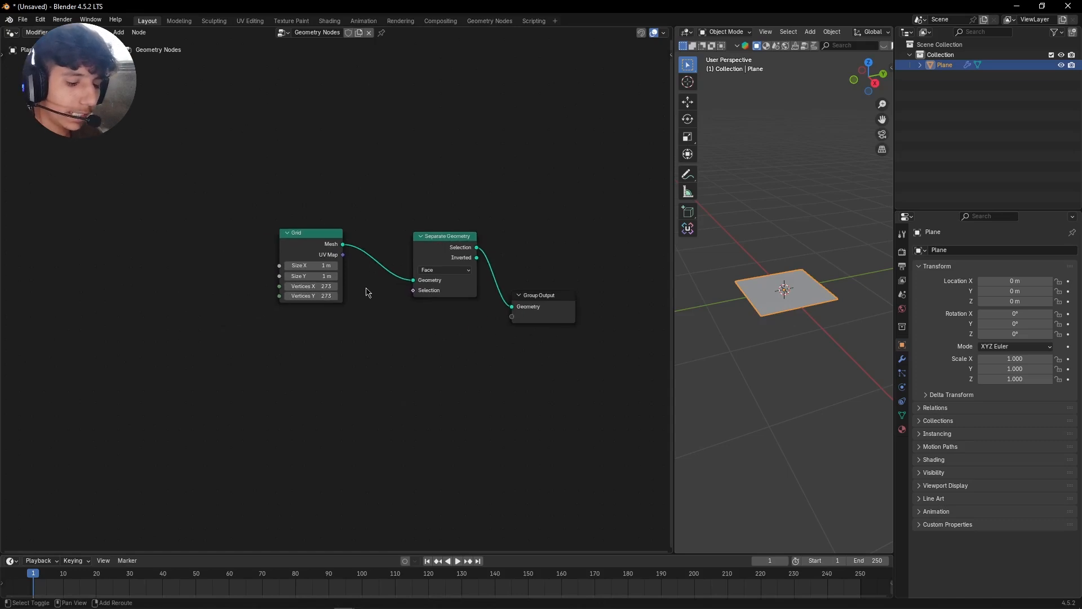
pyautogui.hotkey('shift', 'a')
pyautogui.write('gradient')
pyautogui.press('Return')
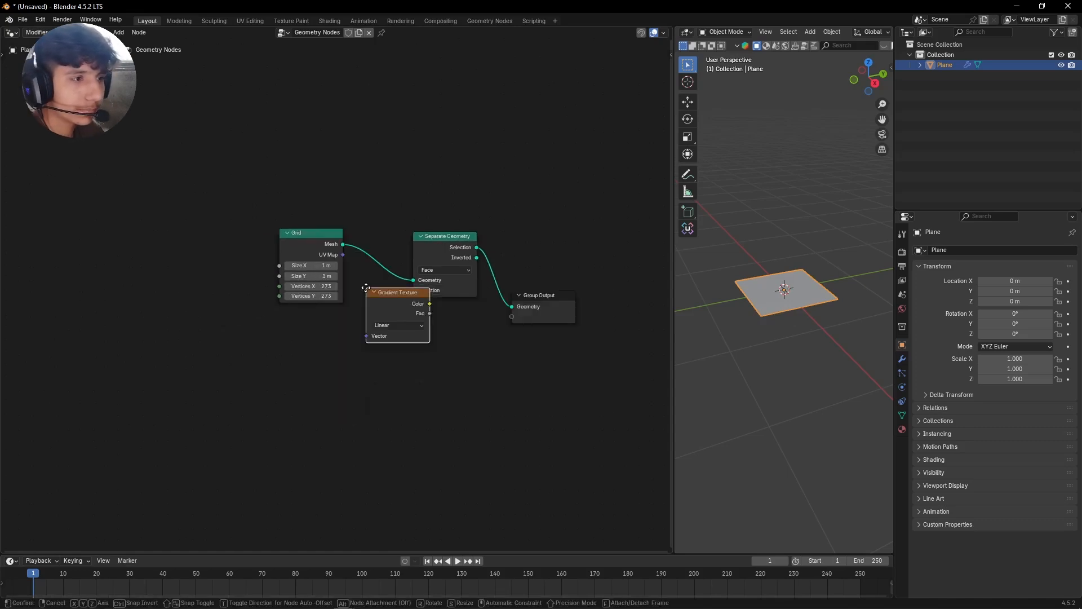
pyautogui.click(327, 356)
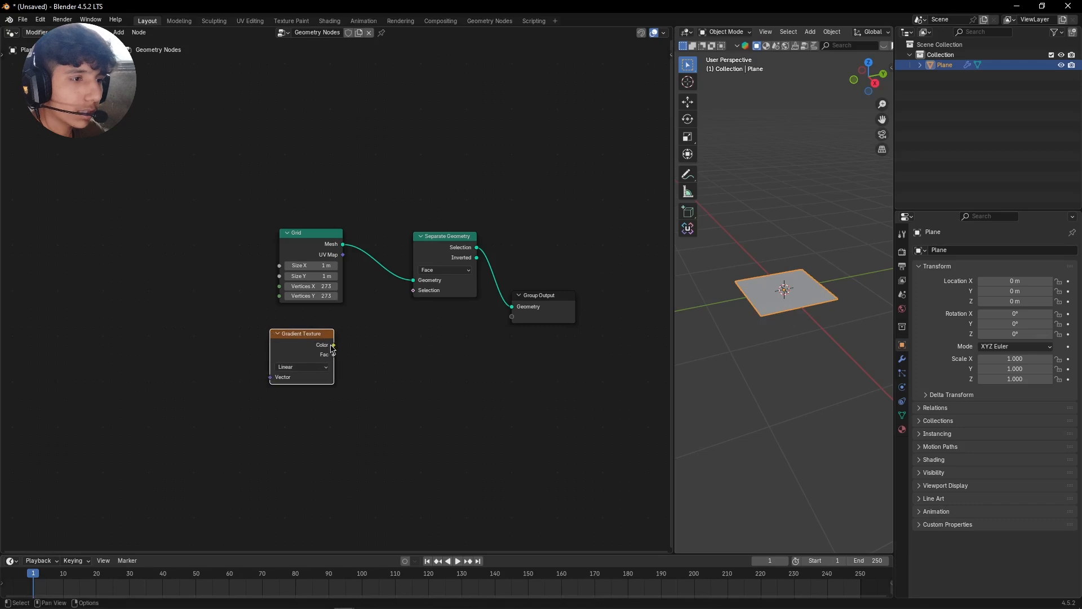
pyautogui.moveTo(335, 353); pyautogui.dragTo(302, 312)
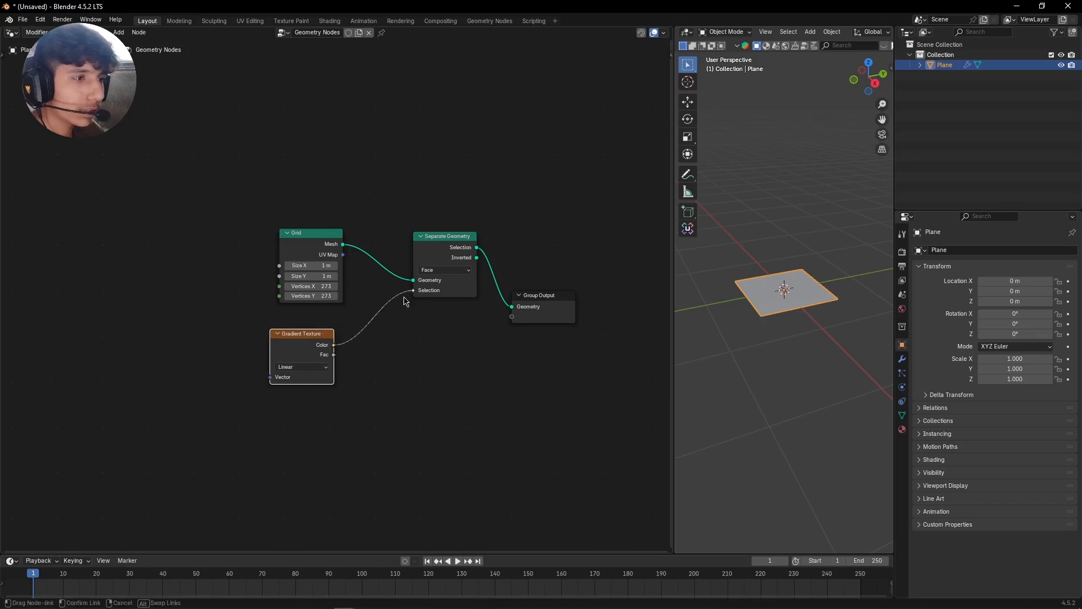
pyautogui.moveTo(414, 296); pyautogui.dragTo(414, 294)
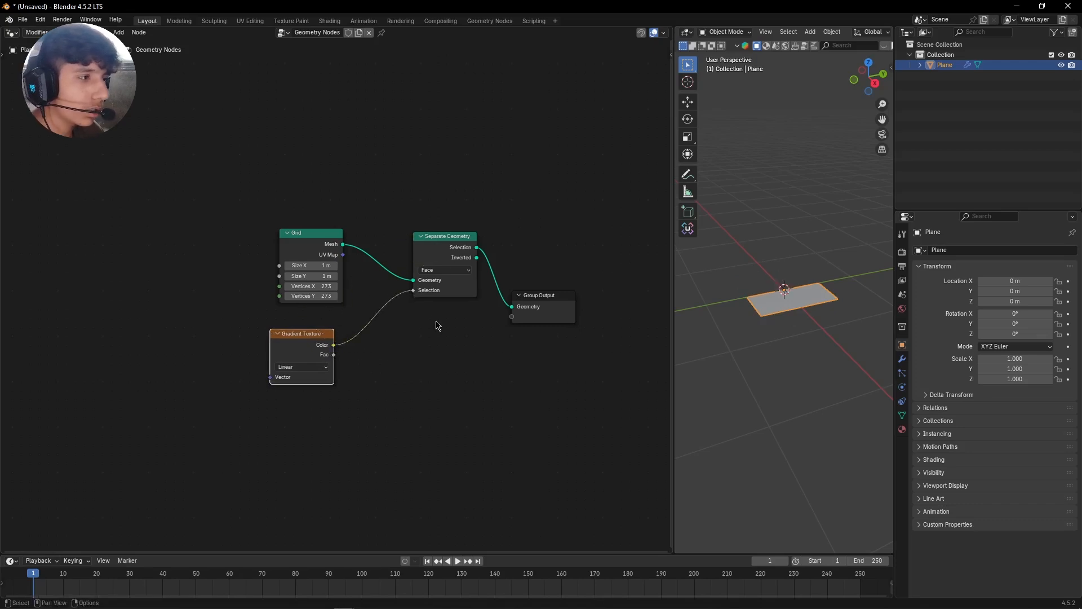
# Set the Gradient Texture node's gradient type to Spherical
pyautogui.scroll(2, 438, 322)
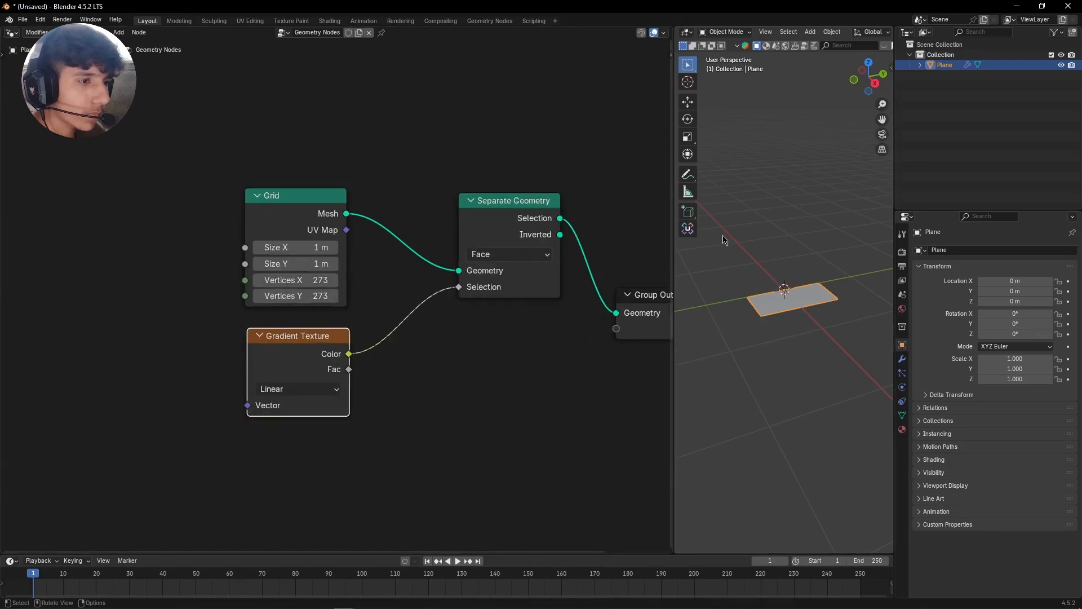
pyautogui.click(411, 299)
pyautogui.keyDown('shift'); pyautogui.moveTo(460, 350); pyautogui.dragTo(485, 314, button='middle'); pyautogui.keyUp('shift')
pyautogui.scroll(2, 485, 314)
pyautogui.keyDown('shift'); pyautogui.moveTo(372, 388); pyautogui.dragTo(449, 326, button='middle'); pyautogui.keyUp('shift')
pyautogui.click(398, 301)
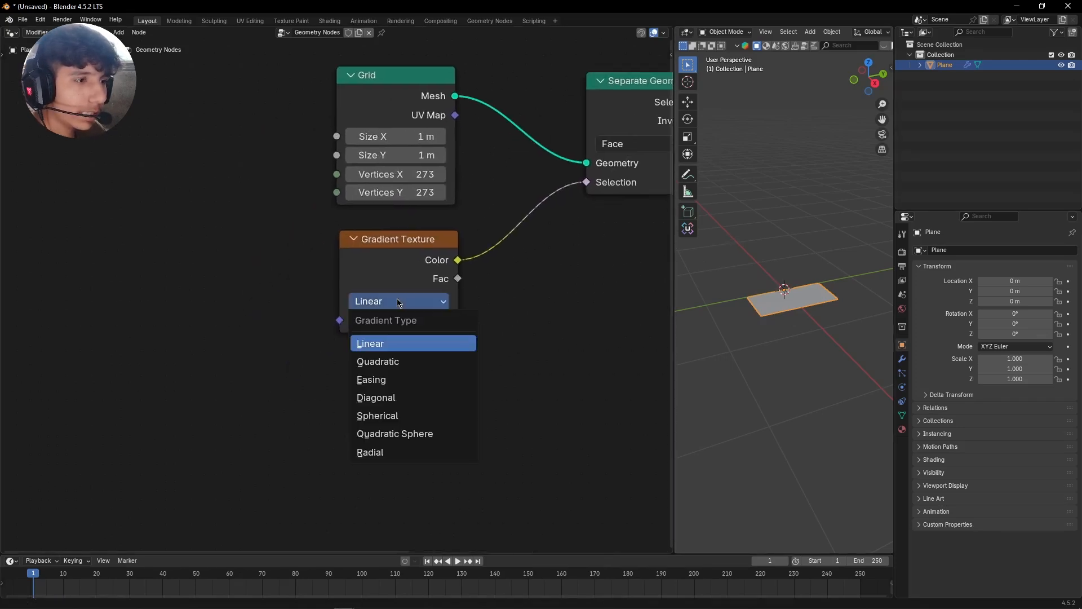
pyautogui.click(388, 300)
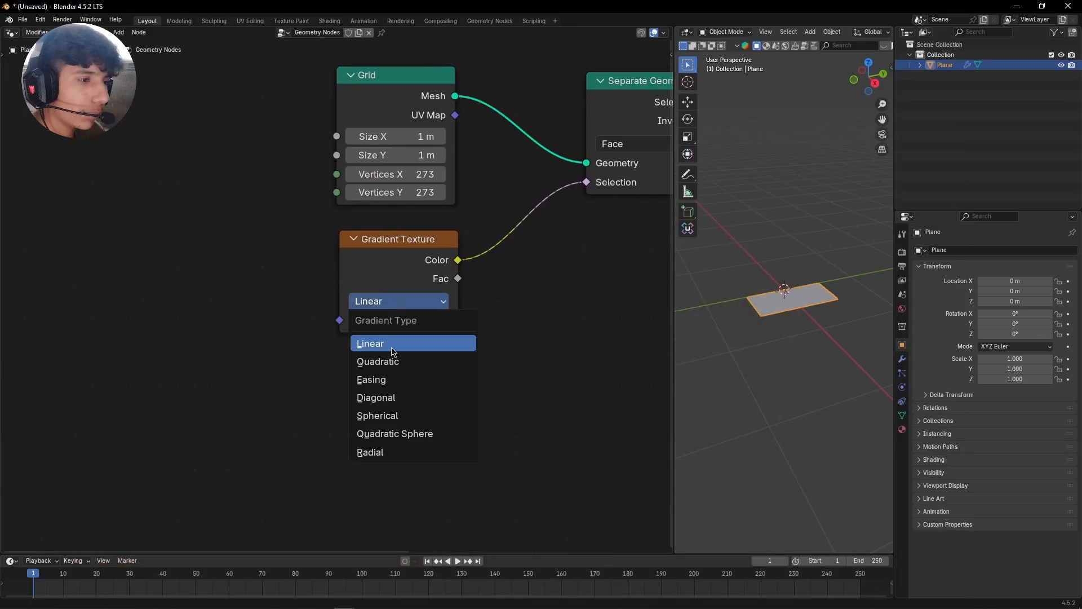
pyautogui.click(388, 301)
pyautogui.click(409, 417)
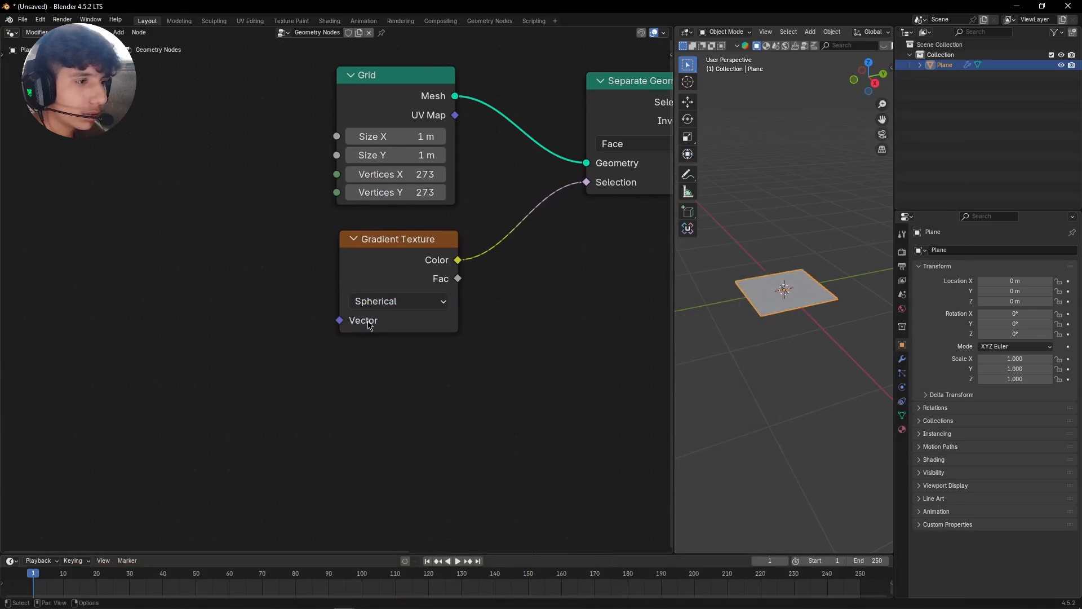
pyautogui.click(420, 307)
pyautogui.click(409, 303)
# Set the Grid node's Size X and Size Y to 10.3 m
pyautogui.moveTo(417, 169); pyautogui.dragTo(375, 314, button='middle')
pyautogui.scroll(1, 374, 314)
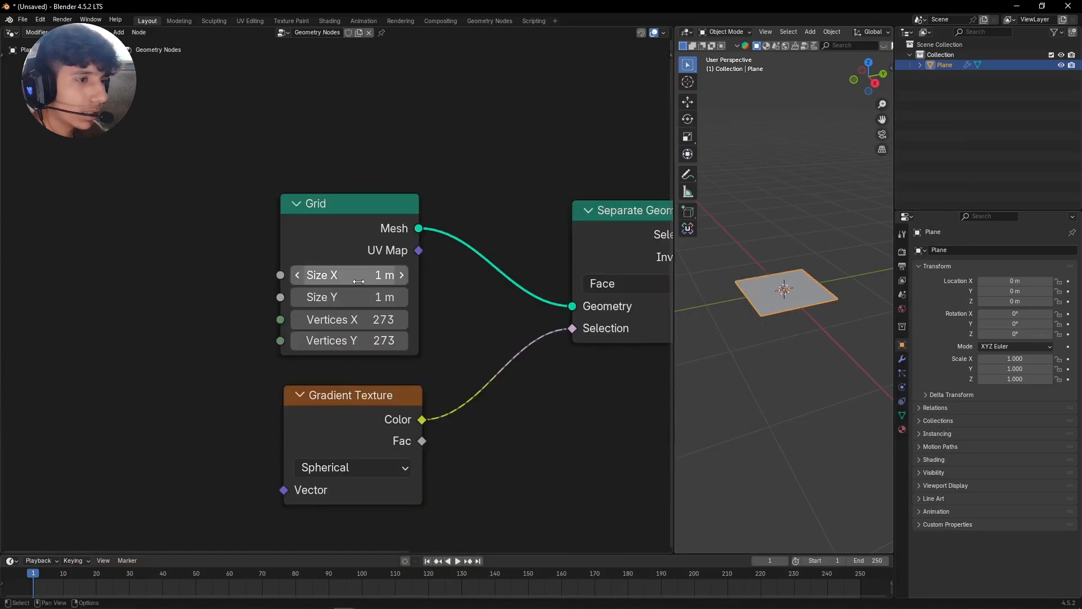
pyautogui.click(402, 275)
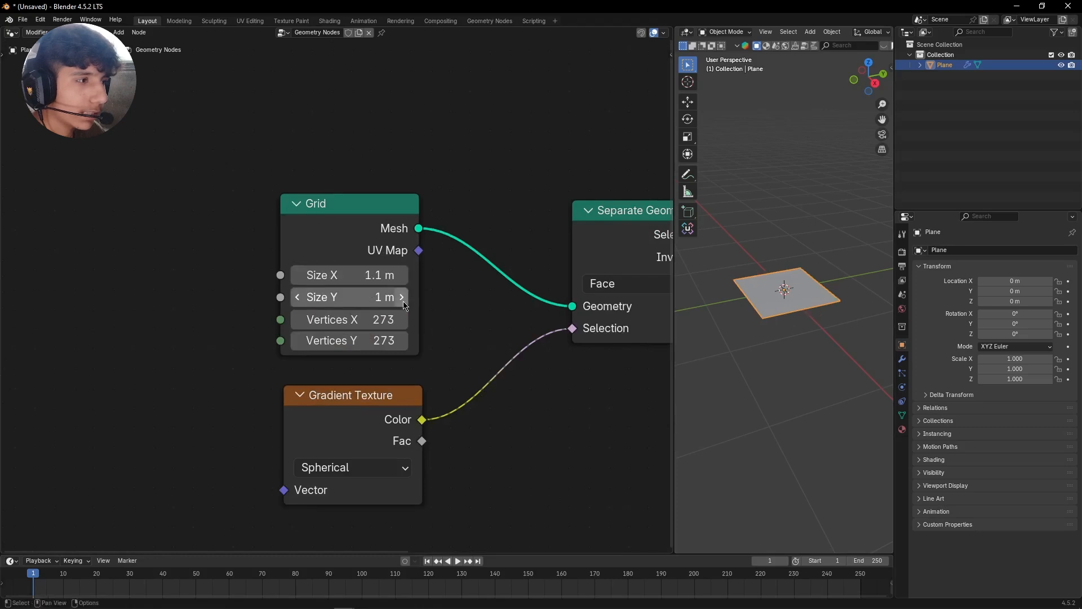
pyautogui.click(399, 297)
pyautogui.moveTo(353, 276)
pyautogui.mouseDown()
pyautogui.moveTo(389, 297)
pyautogui.moveTo(354, 282)
pyautogui.mouseUp()
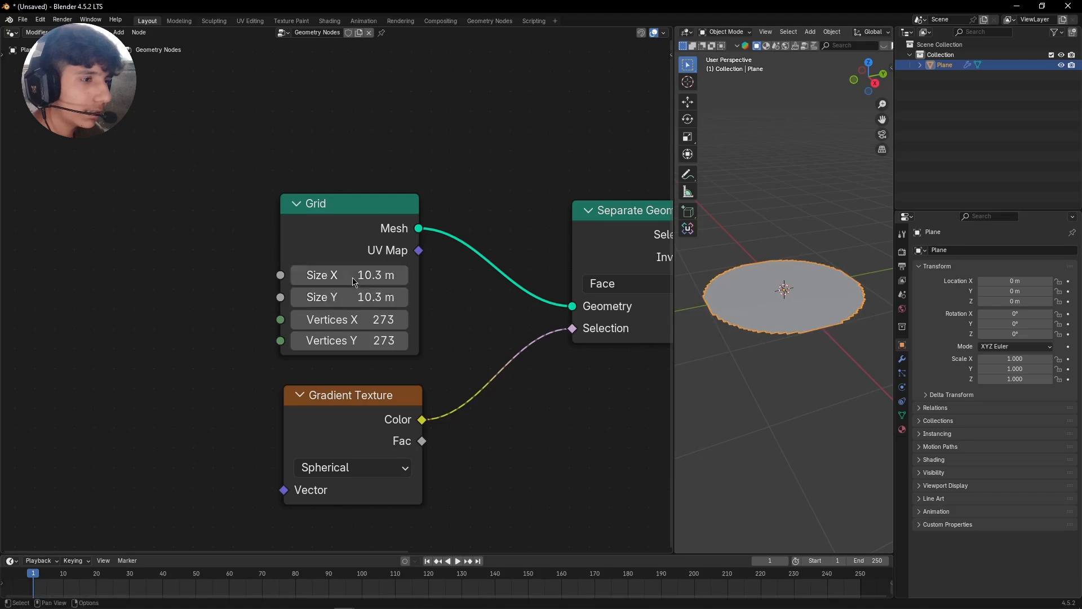
# Scale the plane object up uniformly to a scale of about 2.912
pyautogui.scroll(-2, 464, 338)
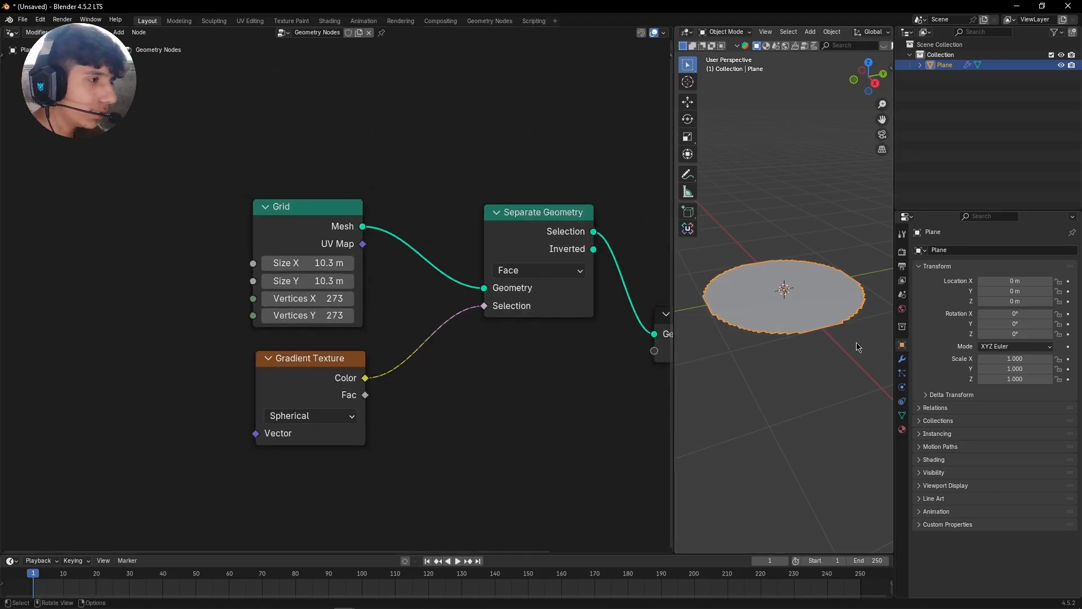
pyautogui.press('s')
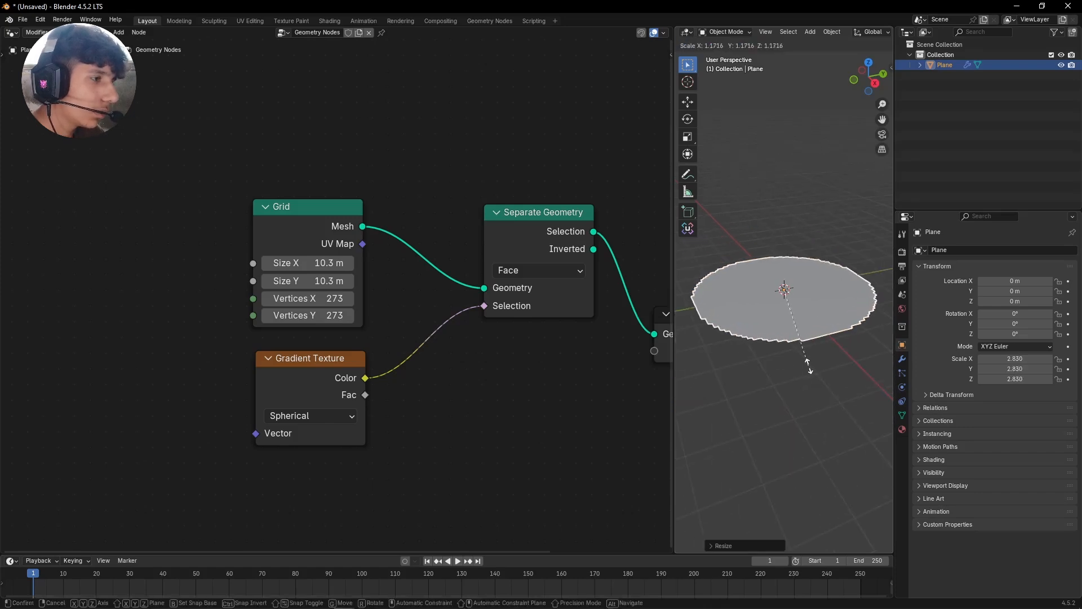
pyautogui.click(812, 373)
# Duplicate the Separate Geometry node and insert the copy on the link between the original and Group Output
pyautogui.moveTo(572, 375); pyautogui.dragTo(439, 389, button='middle')
pyautogui.scroll(-1, 434, 277)
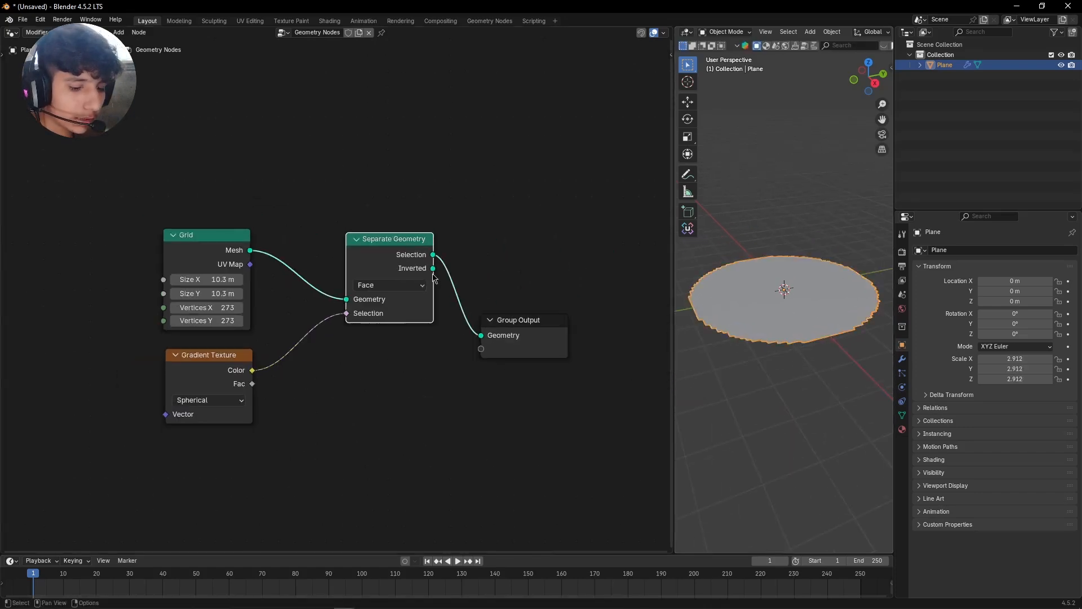
pyautogui.hotkey('shift', 'd')
pyautogui.click(500, 317)
pyautogui.click(495, 186)
pyautogui.scroll(-1, 495, 186)
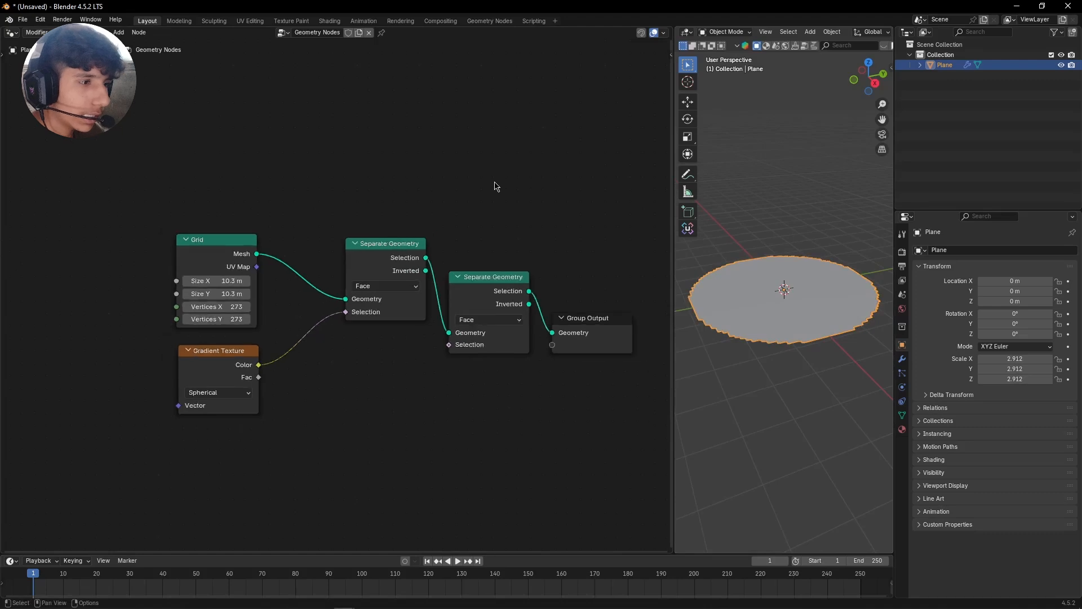
# Add a Color Ramp node and connect its Color output to the second Separate Geometry node's Selection input
pyautogui.scroll(-1, 495, 186)
pyautogui.moveTo(382, 379); pyautogui.dragTo(387, 291, button='middle')
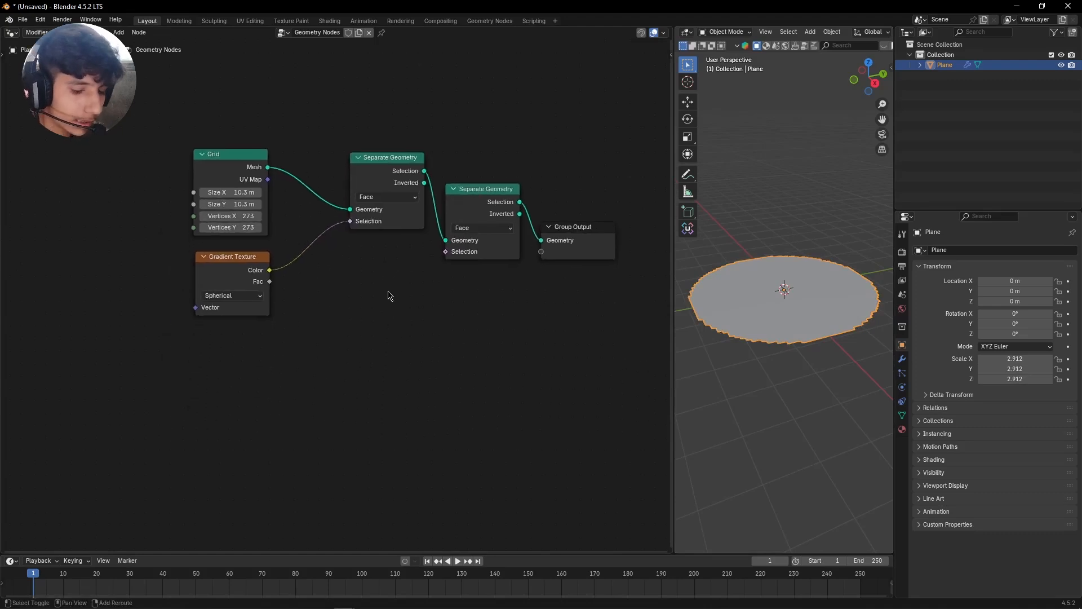
pyautogui.hotkey('shift', 'a')
pyautogui.write('color ra')
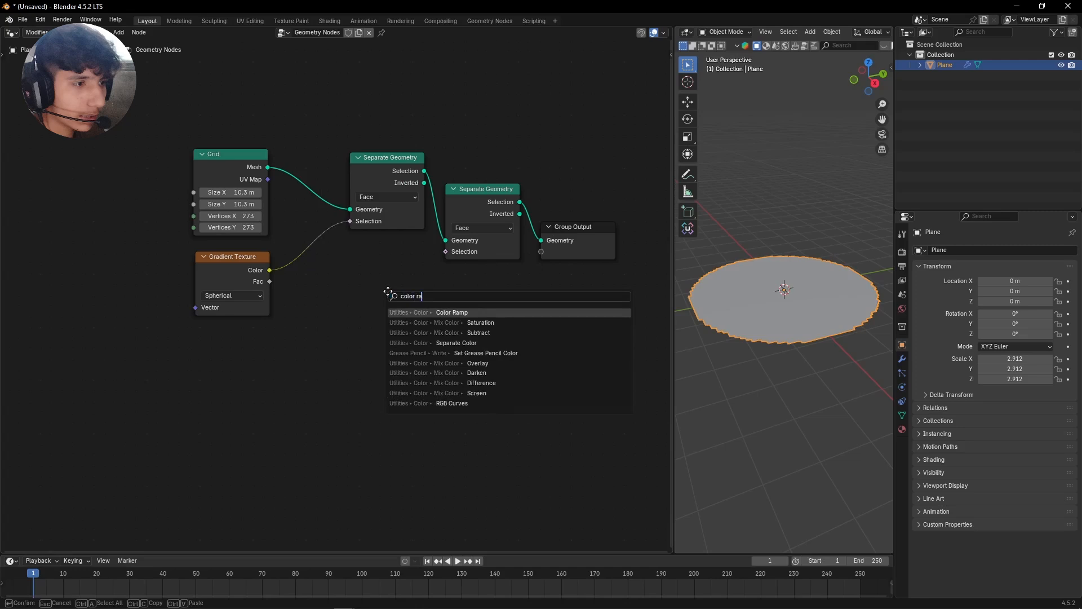
pyautogui.press('Return')
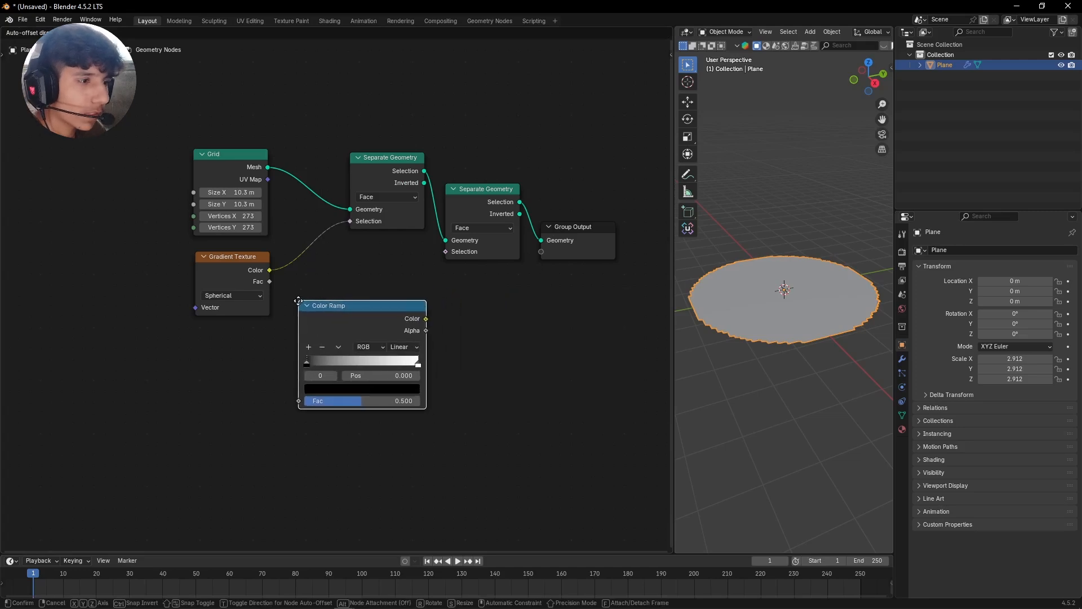
pyautogui.click(390, 329)
pyautogui.moveTo(427, 319); pyautogui.dragTo(444, 253)
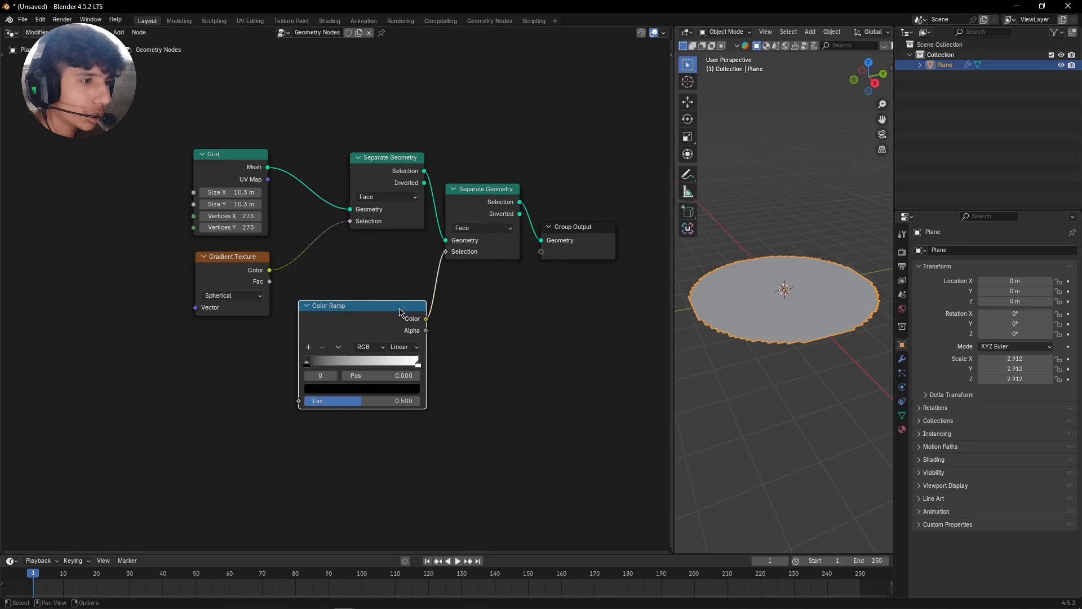
# Place the Color Ramp beside the Gradient Texture and connect the texture's Color output to the ramp's Fac input
pyautogui.moveTo(400, 312); pyautogui.dragTo(405, 264)
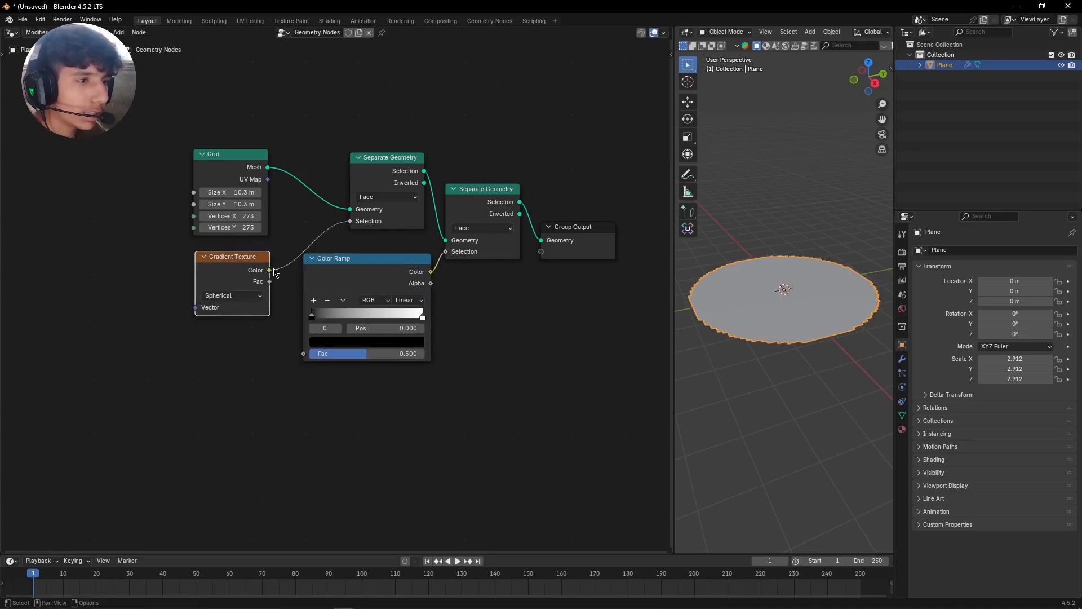
pyautogui.moveTo(276, 273); pyautogui.dragTo(299, 248)
pyautogui.moveTo(292, 363); pyautogui.dragTo(302, 354)
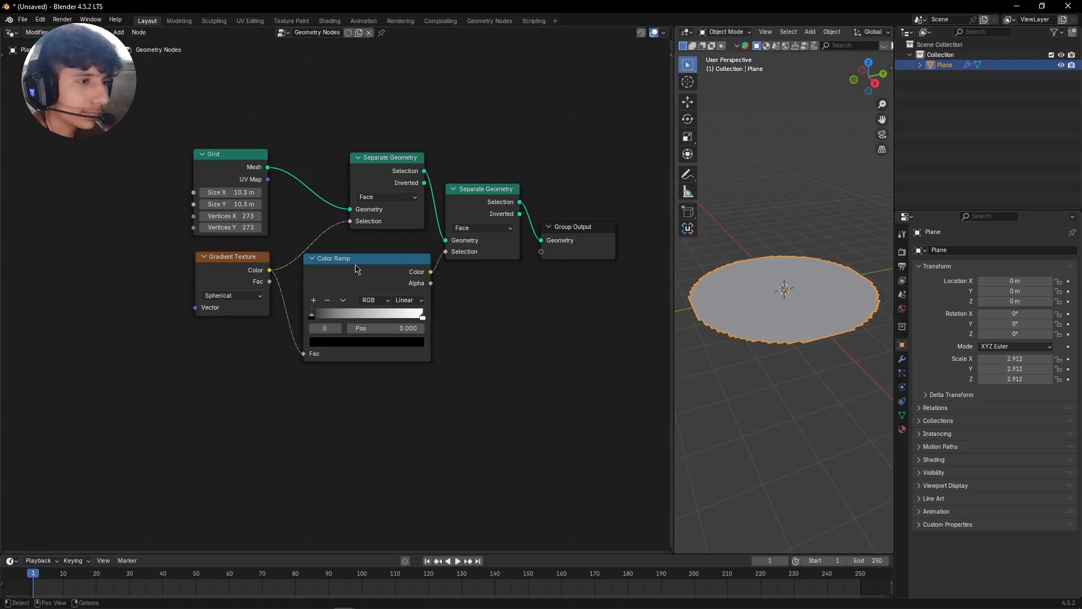
# Flip the Color Ramp so that it runs from white to black
pyautogui.scroll(2, 335, 296)
pyautogui.click(423, 317)
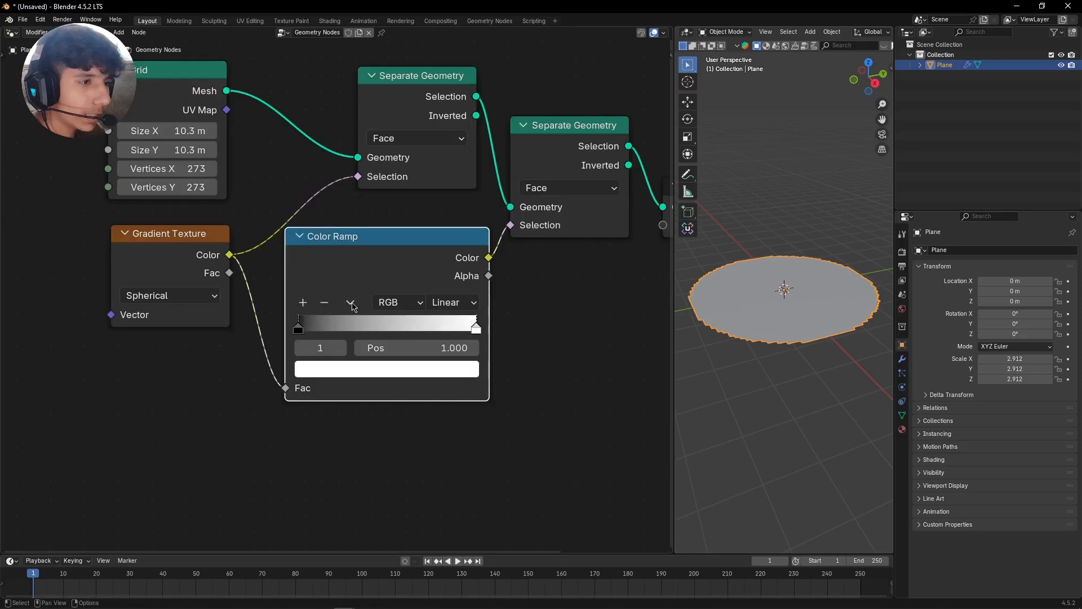
pyautogui.click(351, 303)
pyautogui.click(351, 303)
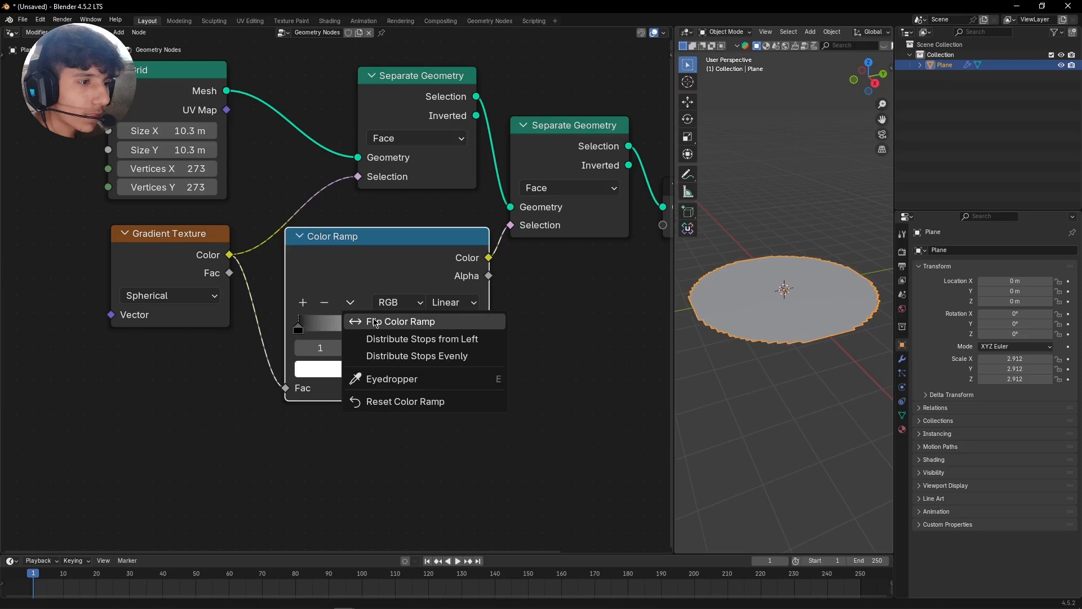
pyautogui.click(451, 323)
pyautogui.scroll(-3, 527, 343)
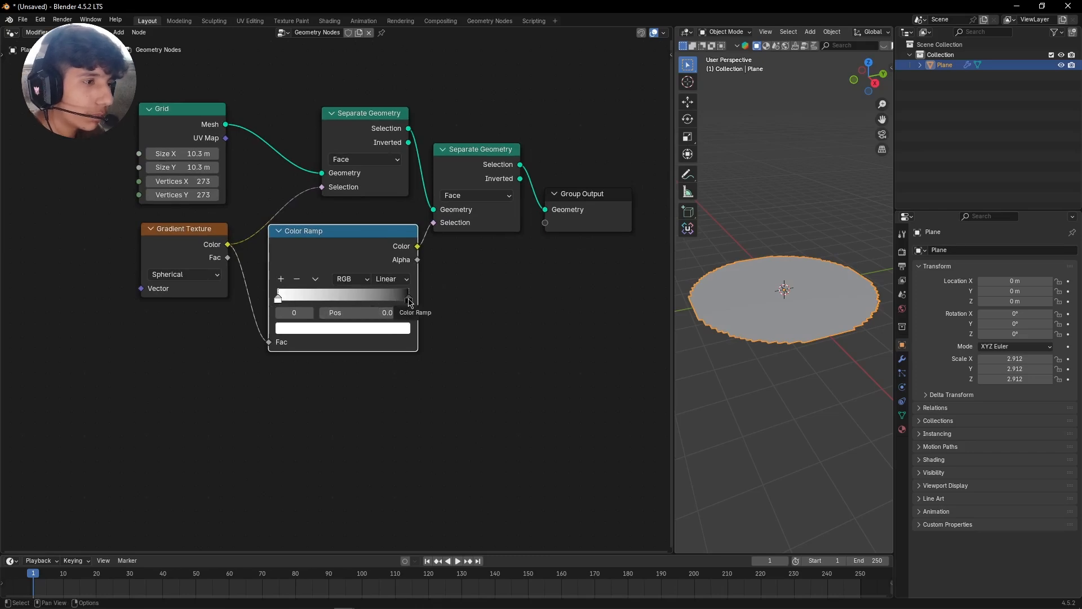
# Move the Color Ramp's black stop to about 0.497 to cut a central hole in the disc
pyautogui.moveTo(409, 302); pyautogui.dragTo(342, 302)
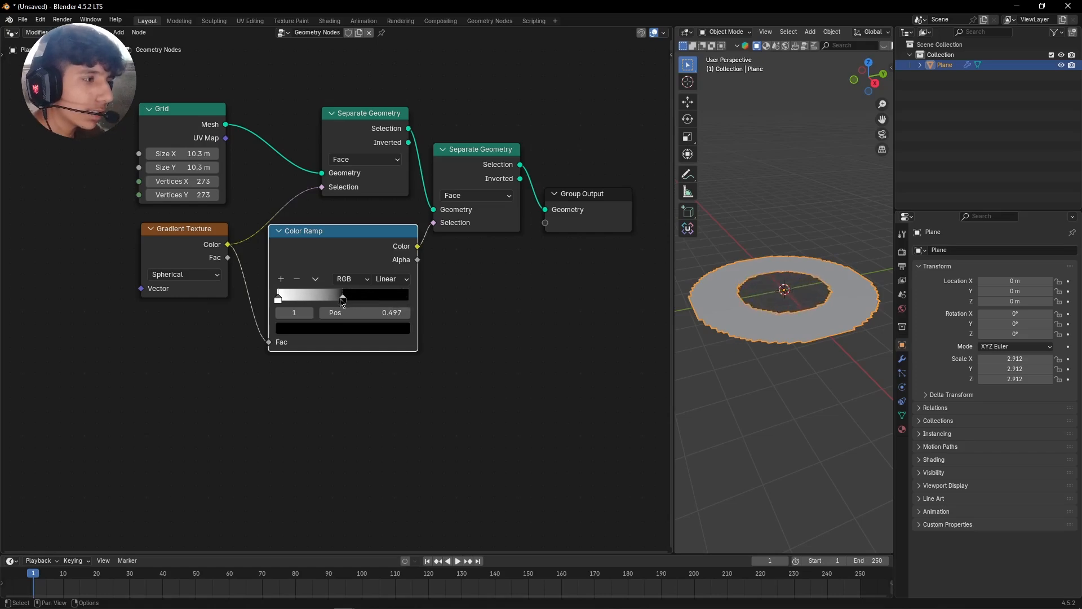
pyautogui.scroll(4, 776, 300)
pyautogui.scroll(3, 822, 305)
pyautogui.moveTo(775, 300); pyautogui.dragTo(812, 347, button='middle')
pyautogui.scroll(-4, 798, 278)
pyautogui.moveTo(521, 335); pyautogui.dragTo(499, 336, button='middle')
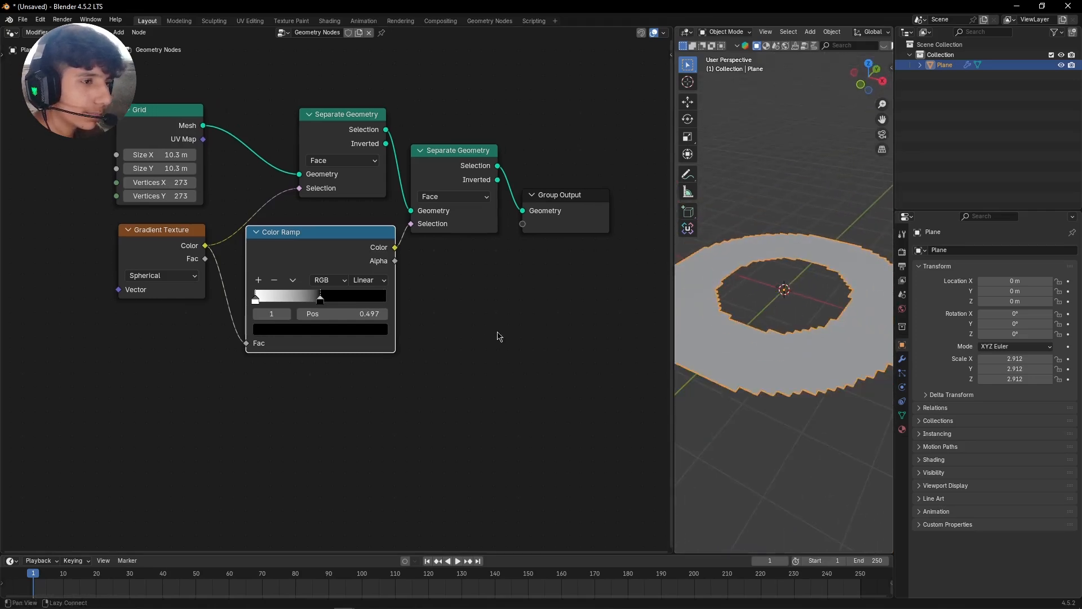
# Scale the ring-shaped plane object up uniformly to a scale of about 6.401
pyautogui.press('s')
pyautogui.click(865, 389)
pyautogui.scroll(-5, 792, 356)
pyautogui.press('s')
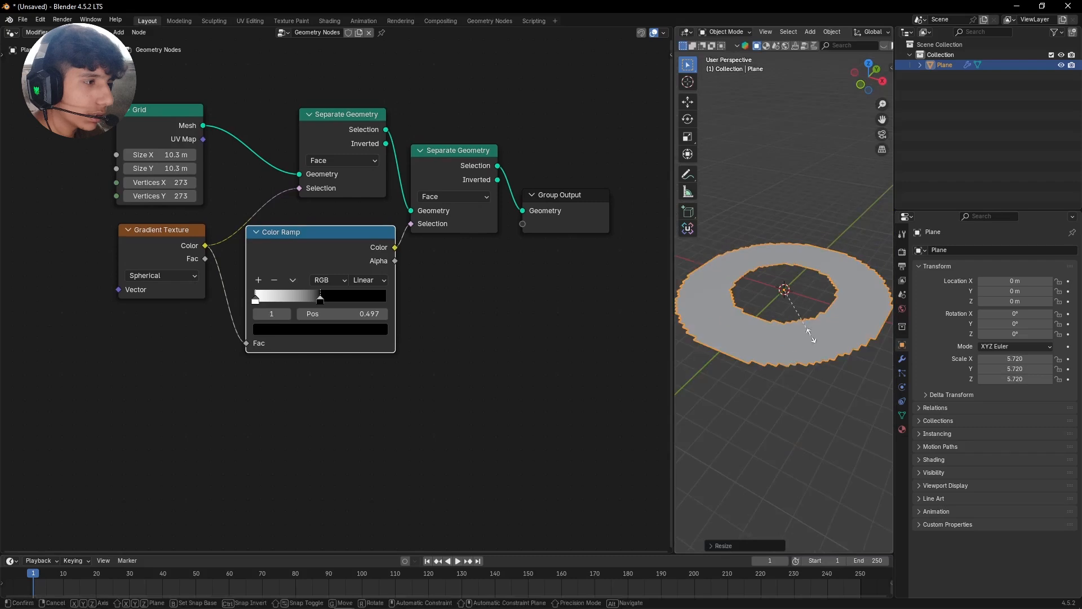
pyautogui.click(821, 346)
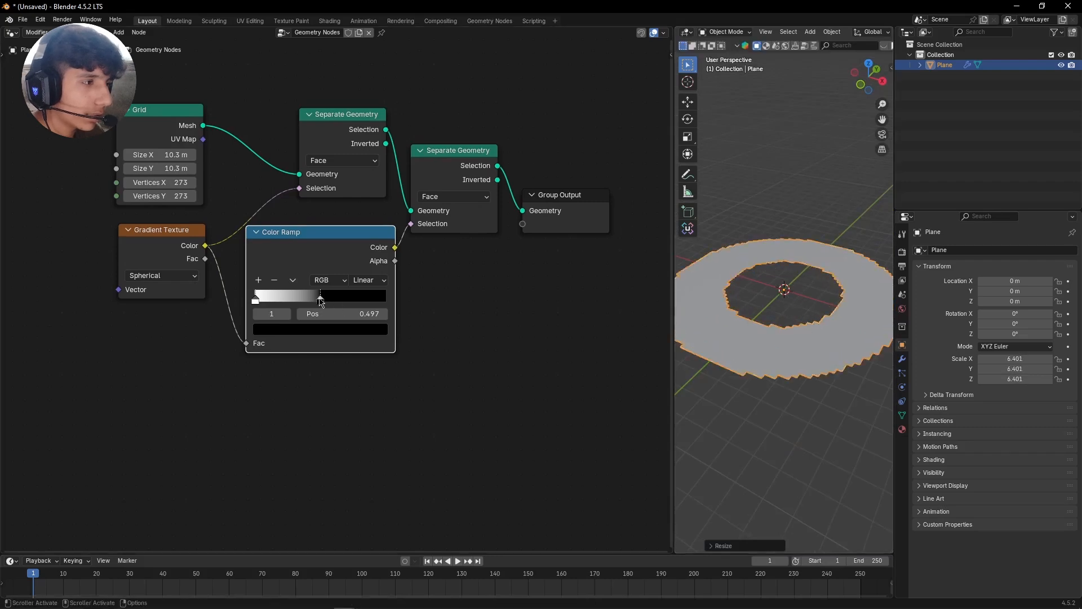
# Shrink the central hole by moving the Color Ramp's black stop to about 0.564
pyautogui.moveTo(319, 300); pyautogui.dragTo(332, 300)
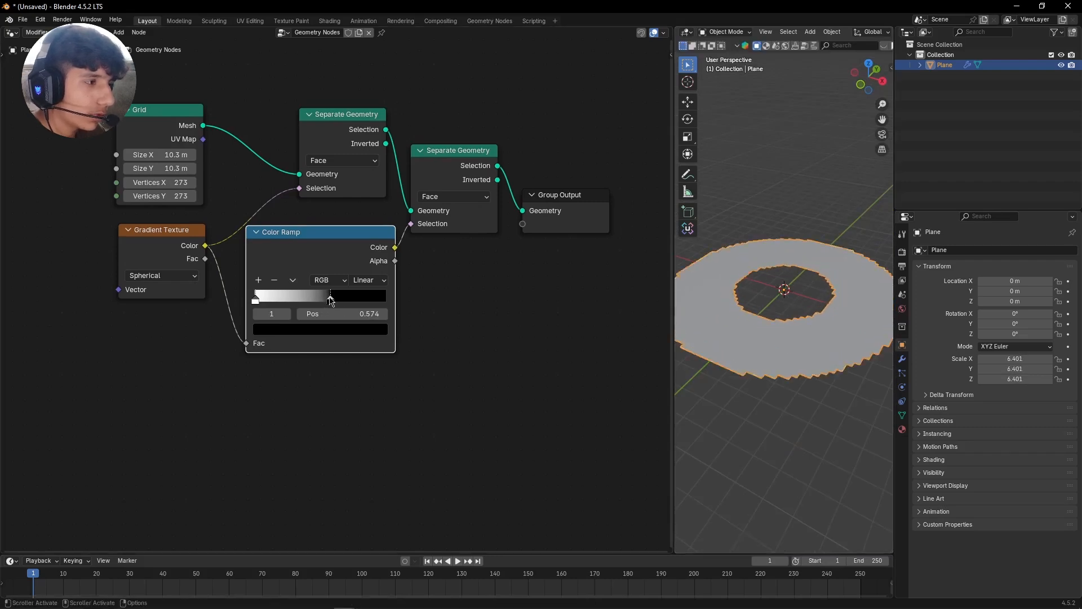
pyautogui.scroll(-3, 540, 259)
pyautogui.moveTo(541, 236); pyautogui.dragTo(474, 339, button='middle')
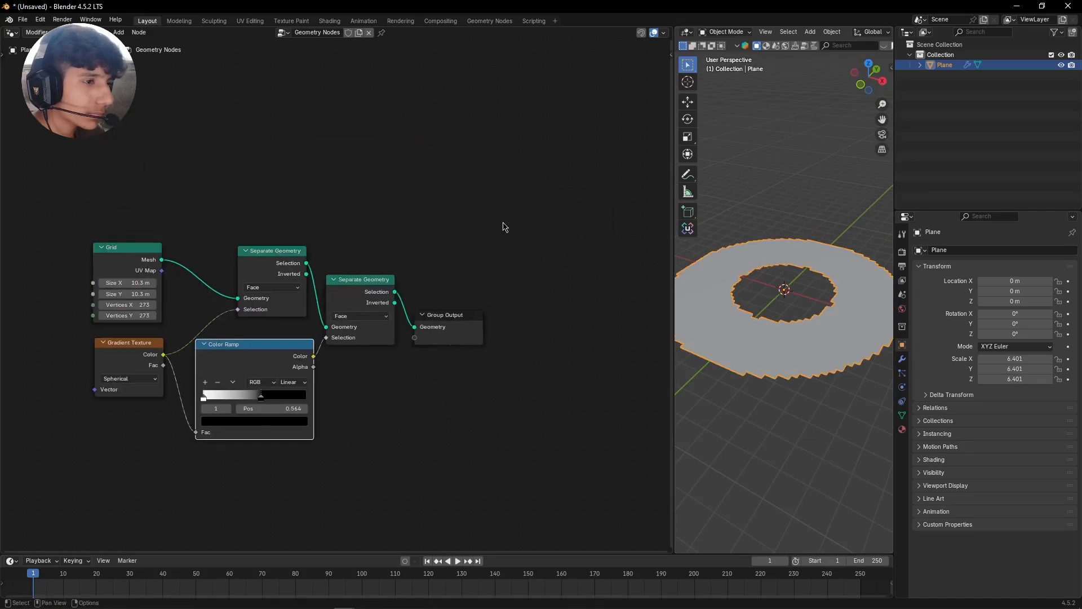
pyautogui.click(502, 228)
pyautogui.scroll(1, 504, 288)
pyautogui.moveTo(504, 288); pyautogui.dragTo(480, 252, button='middle')
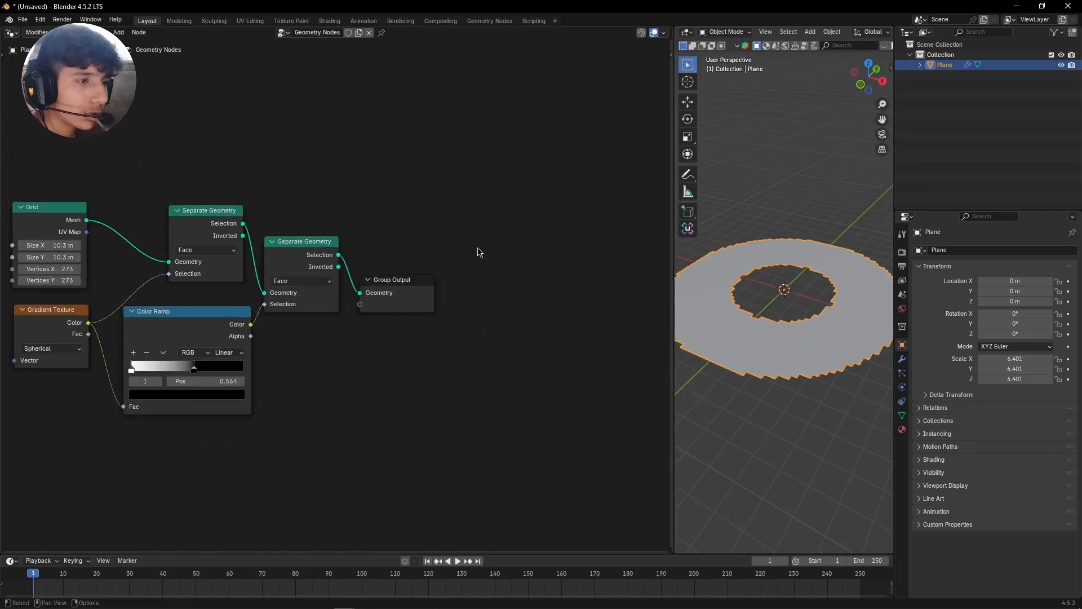
pyautogui.scroll(-1, 781, 336)
pyautogui.moveTo(781, 336); pyautogui.dragTo(824, 331, button='middle')
pyautogui.scroll(2, 824, 331)
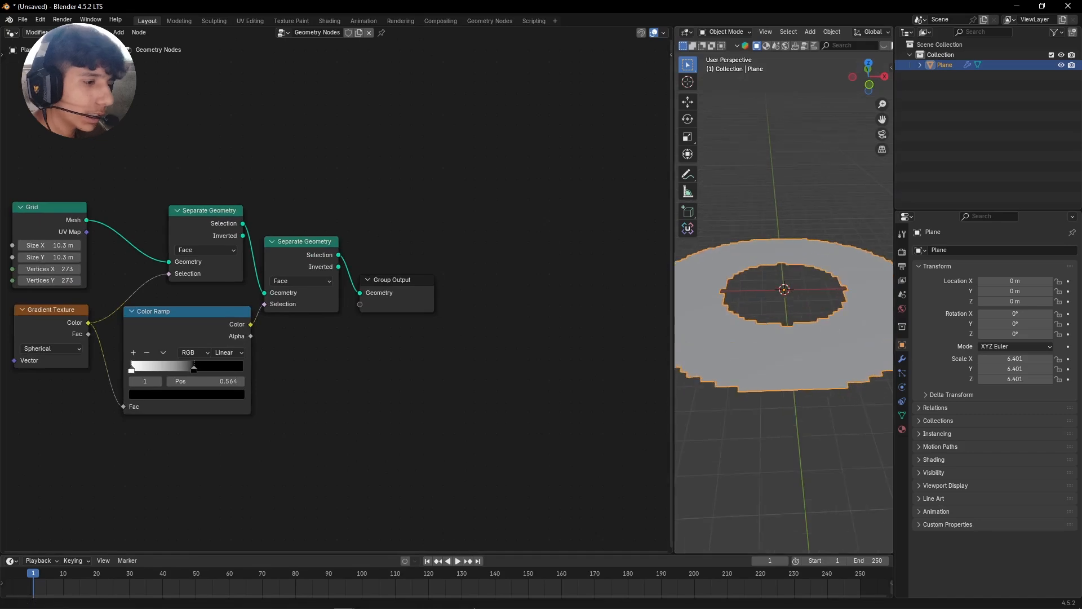
# Switch to the finished reference project and examine its cube field around the central sphere in an enlarged viewport
pyautogui.moveTo(357, 604)
pyautogui.click(406, 556)
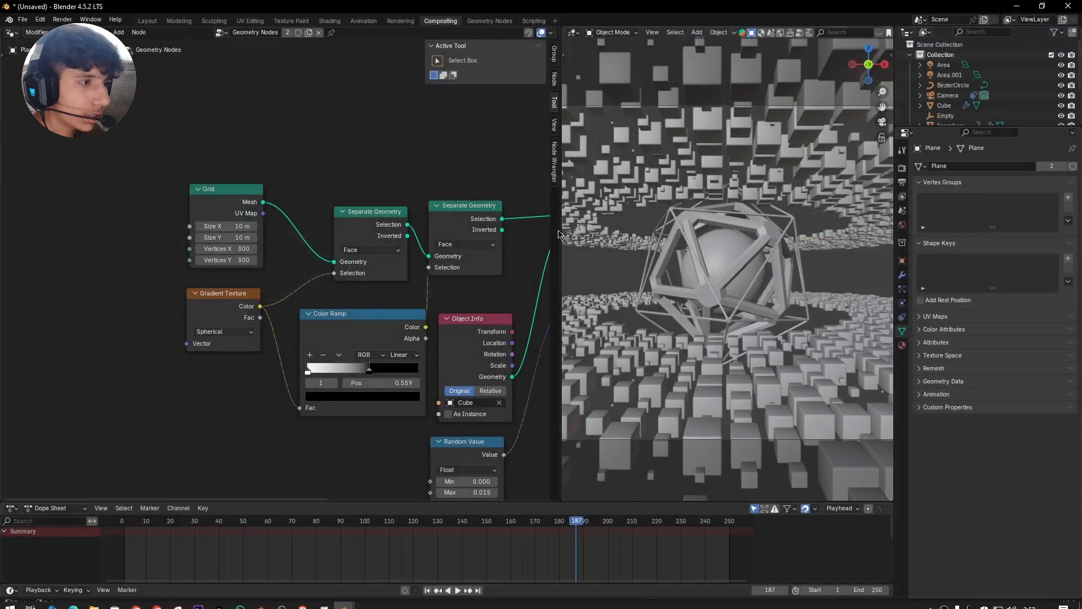
pyautogui.moveTo(558, 227); pyautogui.dragTo(69, 237)
pyautogui.scroll(-2, 607, 378)
pyautogui.scroll(2, 594, 322)
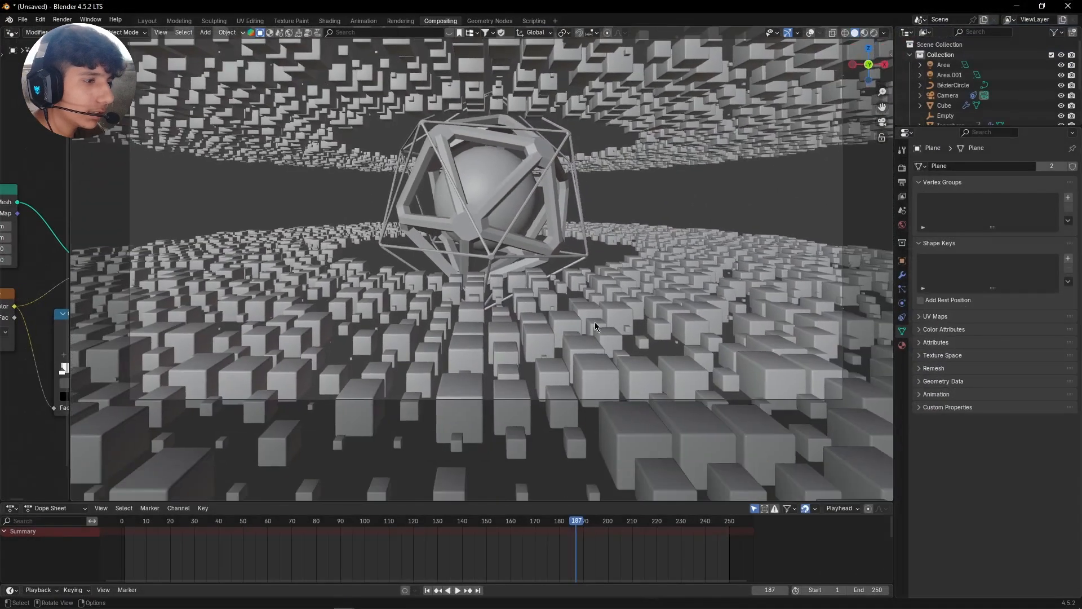
pyautogui.keyDown('shift'); pyautogui.moveTo(299, 333); pyautogui.dragTo(406, 227, button='middle'); pyautogui.keyUp('shift')
pyautogui.click(1017, 6)
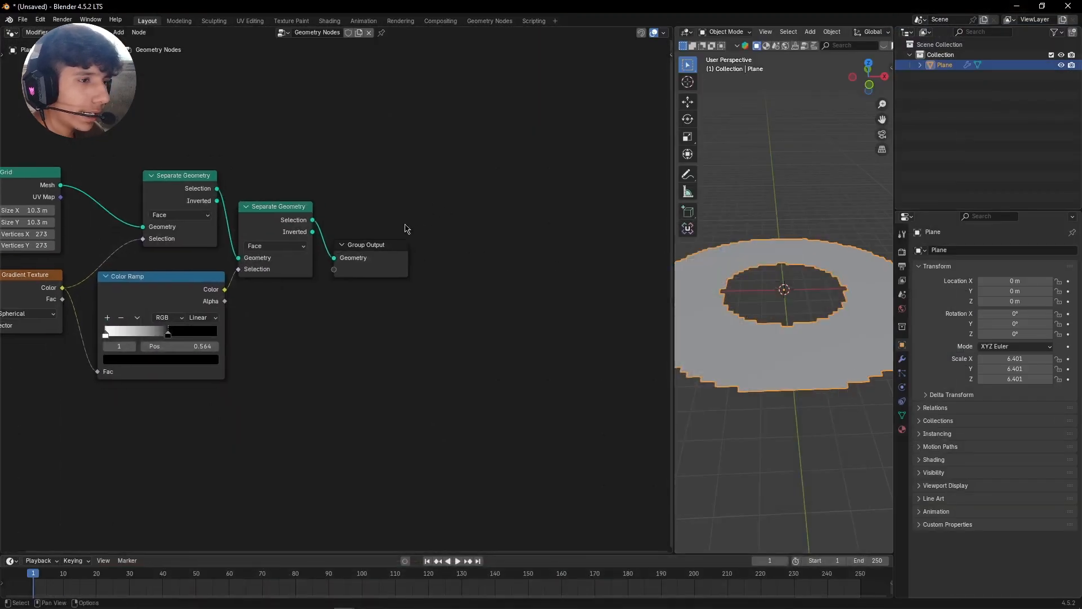
pyautogui.scroll(2, 403, 230)
pyautogui.moveTo(386, 243); pyautogui.dragTo(484, 296)
pyautogui.rightClick(485, 296)
# Add a cube mesh to the scene and move it horizontally away from the ring, keeping its height locked
pyautogui.hotkey('shift', 'a')
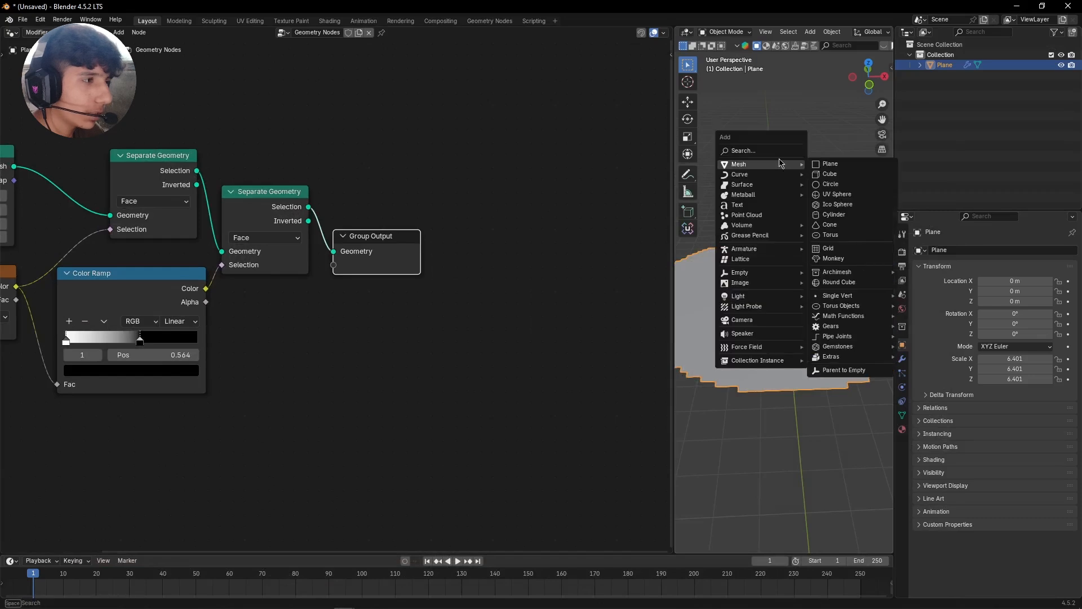
pyautogui.click(851, 178)
pyautogui.scroll(-3, 843, 190)
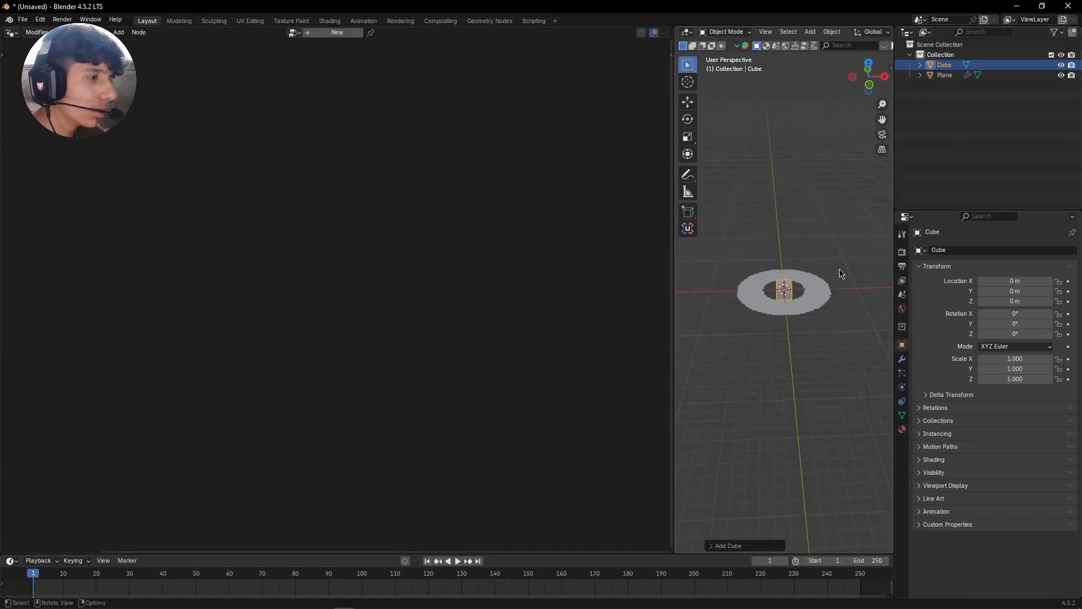
pyautogui.press('g')
pyautogui.hotkey('shift', 'z')
# Insert an Instance on Points node between the plane's second Separate Geometry node and Group Output
pyautogui.moveTo(350, 166); pyautogui.dragTo(366, 167, button='middle')
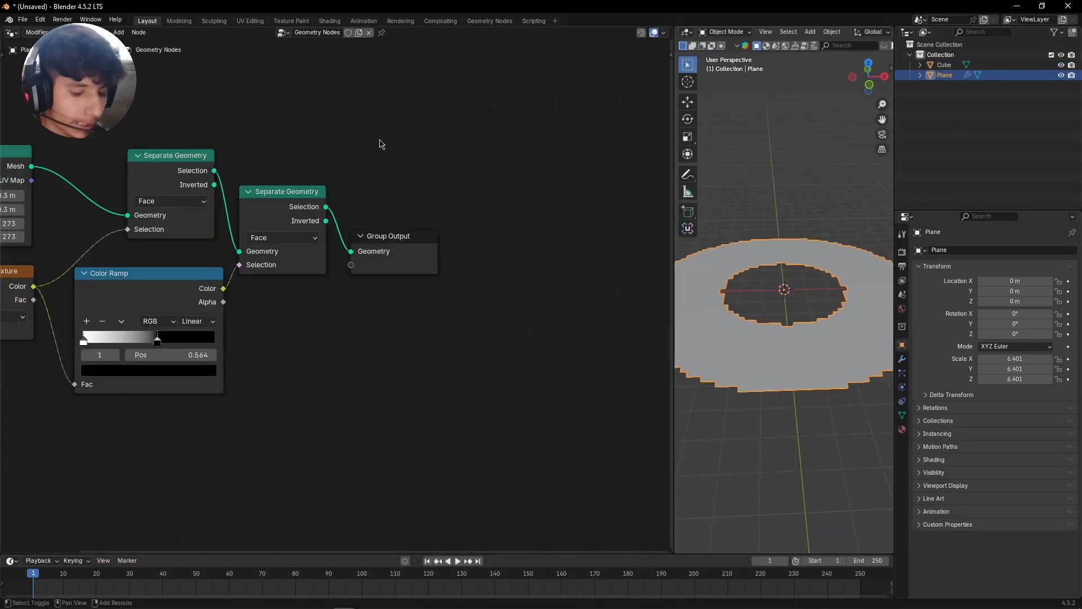
pyautogui.hotkey('shift', 'a')
pyautogui.write('insta')
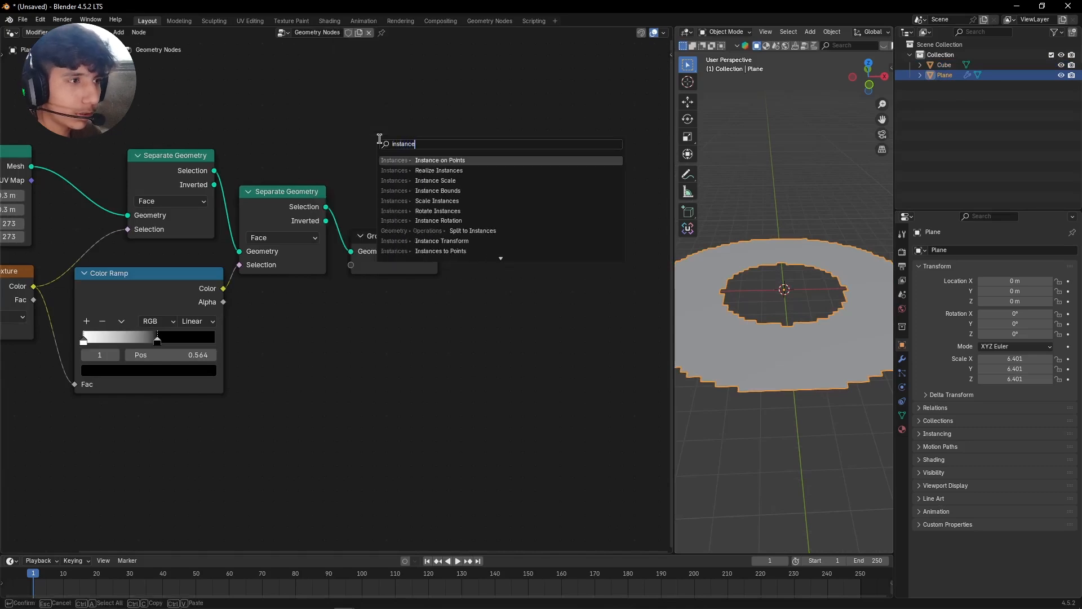
pyautogui.write('nce')
pyautogui.press('Return')
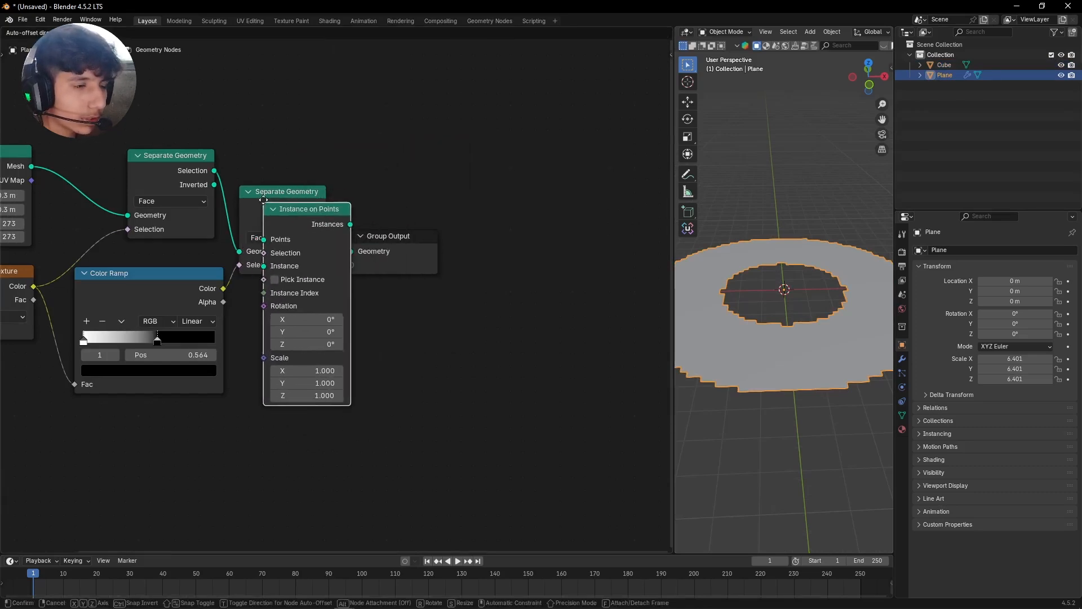
pyautogui.click(350, 152)
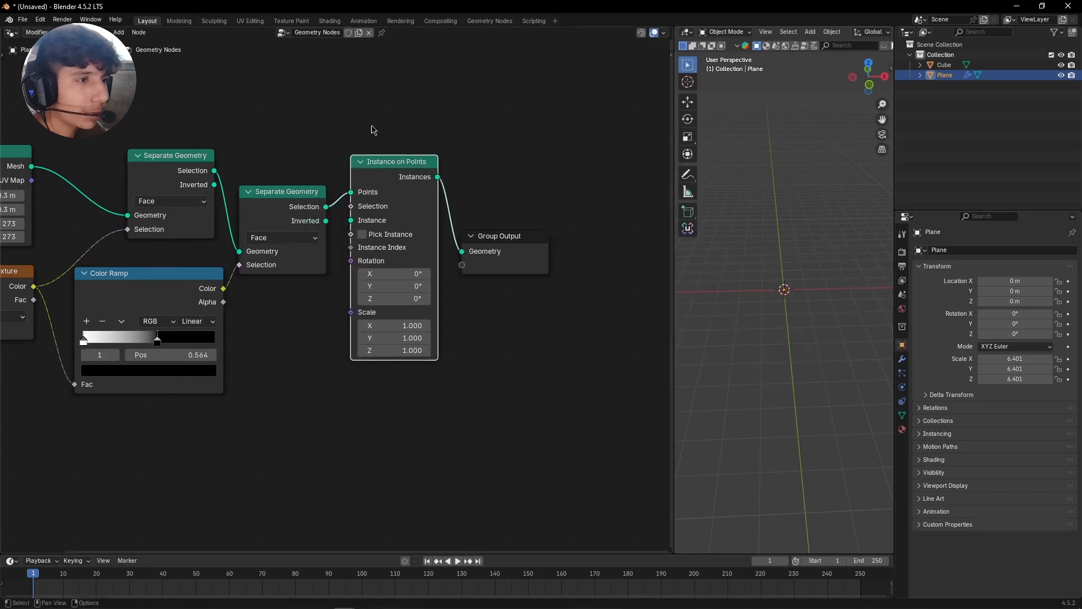
pyautogui.click(379, 112)
# Bring the Cube object into the node tree as an Object Info node below the Color Ramp
pyautogui.moveTo(304, 370); pyautogui.dragTo(343, 313, button='middle')
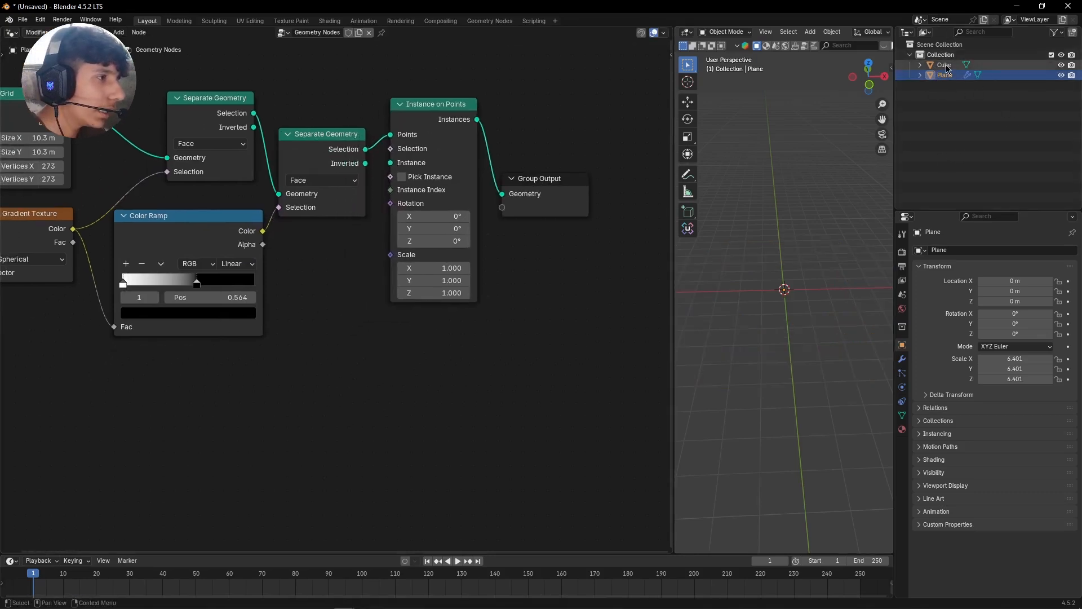
pyautogui.moveTo(949, 66); pyautogui.dragTo(303, 381)
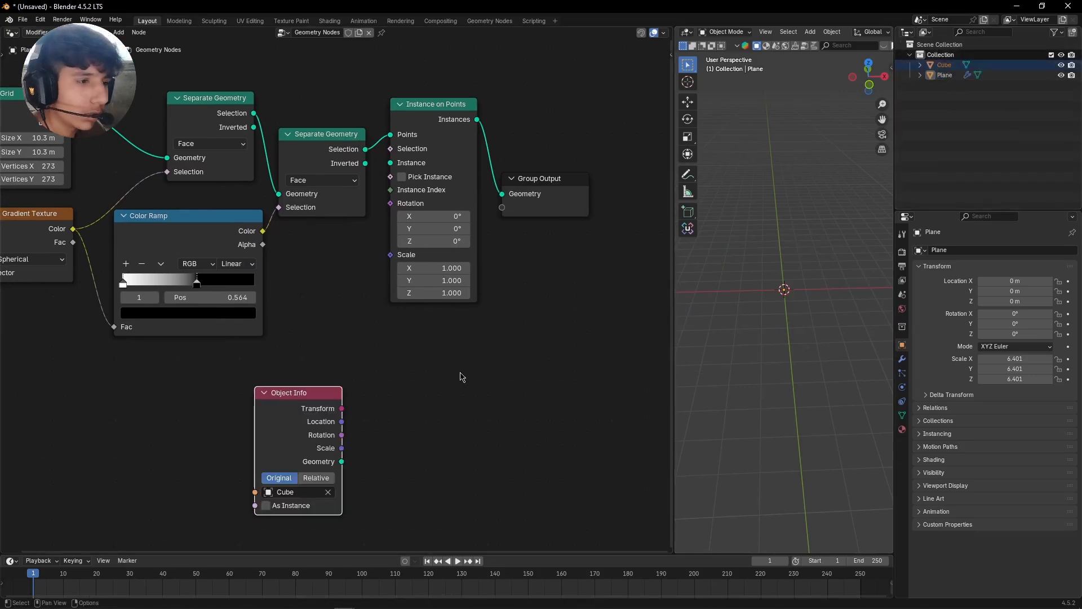
# Connect the Object Info node's Geometry output to the Instance input of Instance on Points and place it beneath the second Separate Geometry node
pyautogui.press('g')
pyautogui.click(395, 341)
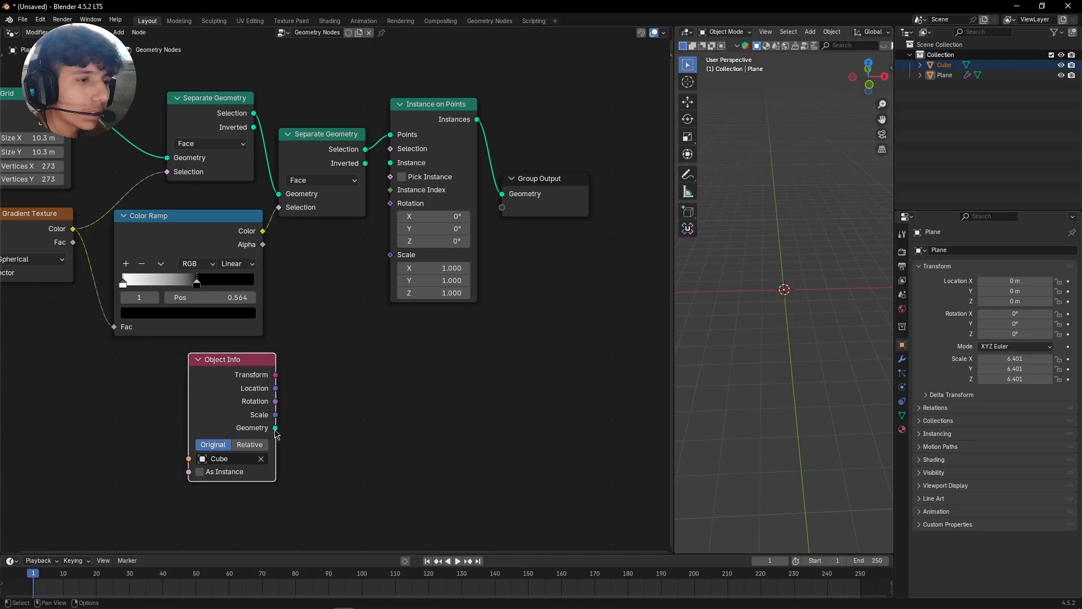
pyautogui.moveTo(275, 429); pyautogui.dragTo(390, 163)
pyautogui.press('g')
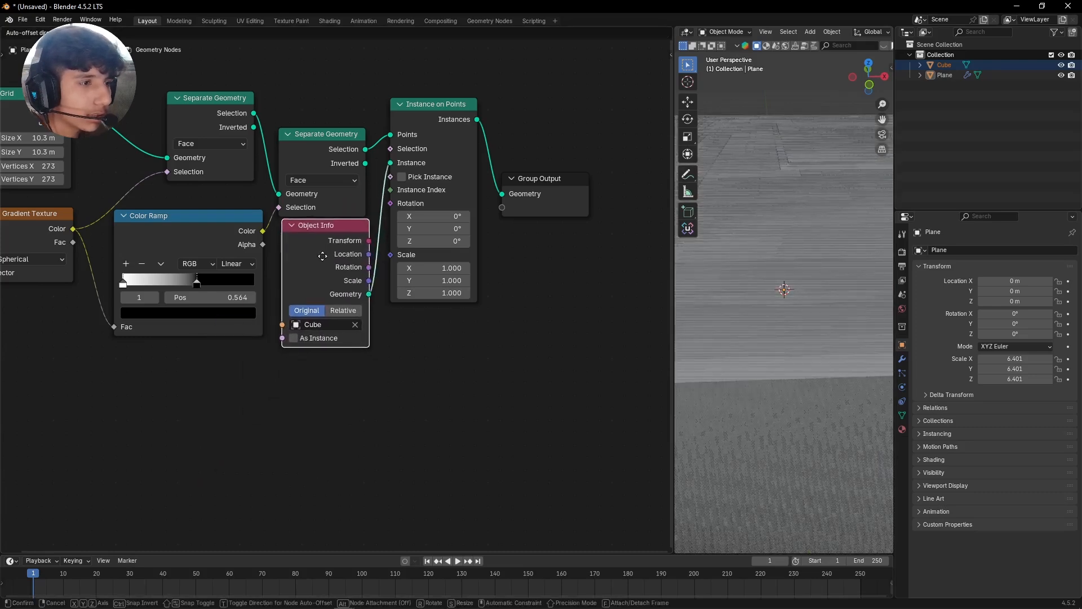
pyautogui.click(323, 256)
# Add a Random Value node below Object Info and connect its Value output to the Scale input of Instance on Points
pyautogui.moveTo(425, 391); pyautogui.dragTo(430, 326, button='middle')
pyautogui.hotkey('shift', 'a')
pyautogui.write('ran')
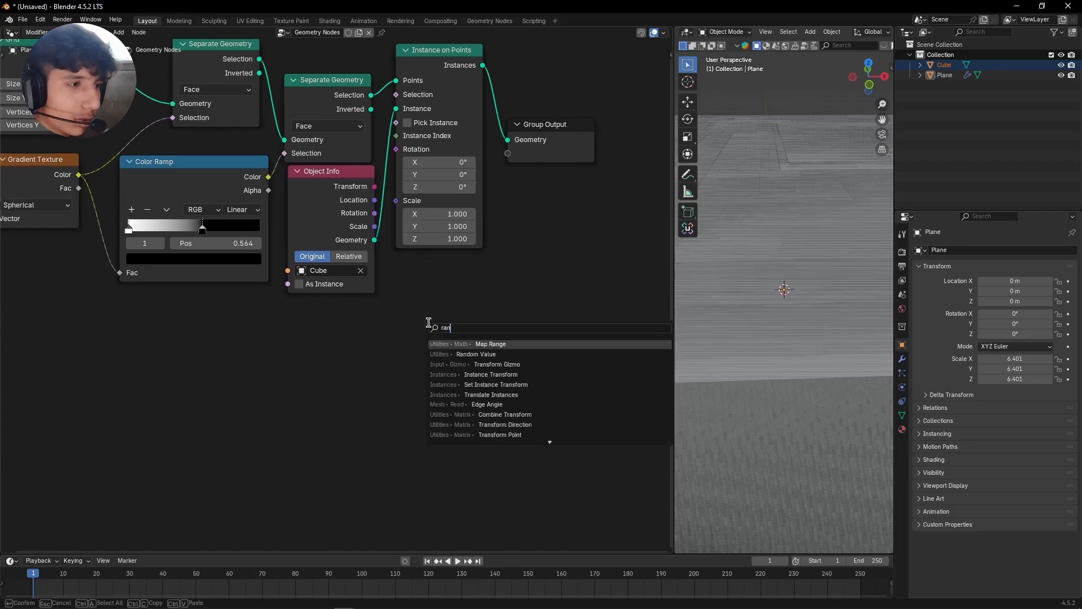
pyautogui.write('dom')
pyautogui.press('Return')
pyautogui.click(271, 320)
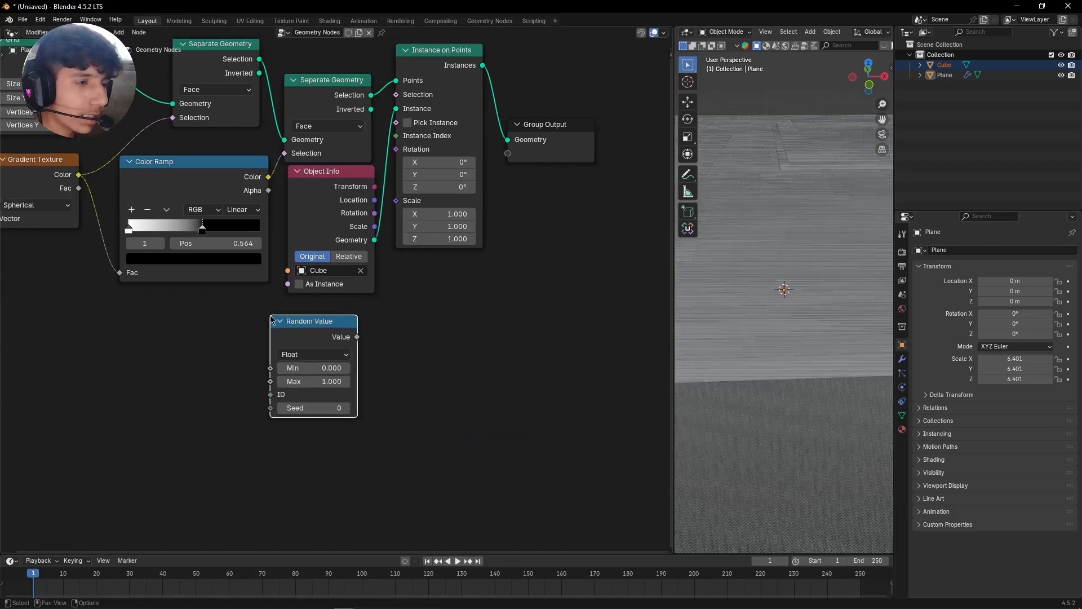
pyautogui.moveTo(357, 337); pyautogui.dragTo(328, 210)
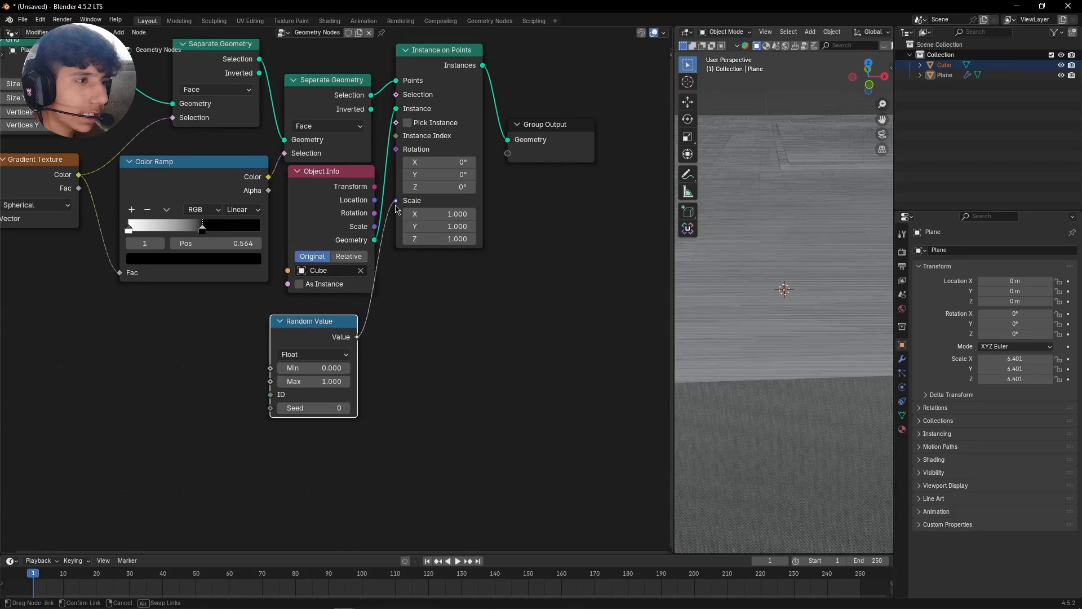
pyautogui.moveTo(396, 210); pyautogui.dragTo(396, 201)
pyautogui.moveTo(317, 332); pyautogui.dragTo(334, 314)
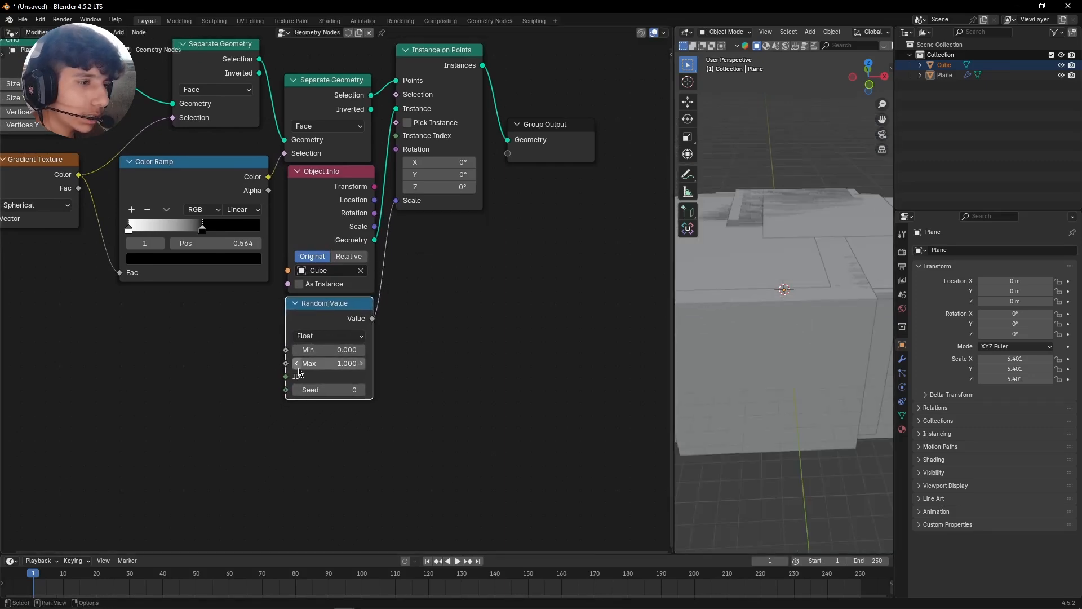
# Set the Random Value node's maximum to 0.04 to shrink the instanced cubes
pyautogui.click(297, 363)
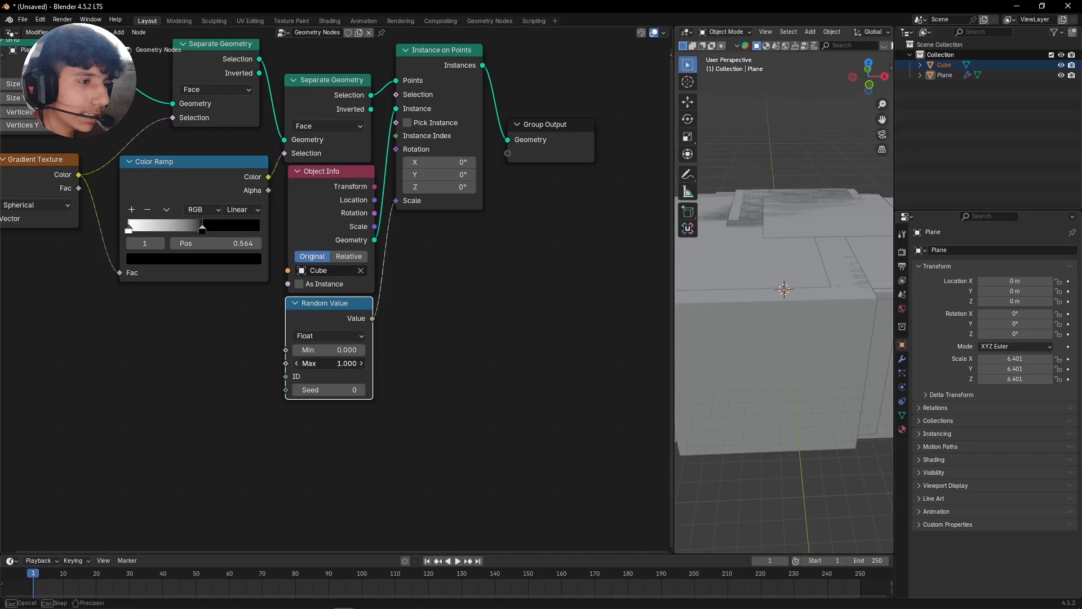
pyautogui.moveTo(296, 368); pyautogui.dragTo(297, 367)
pyautogui.click(296, 368)
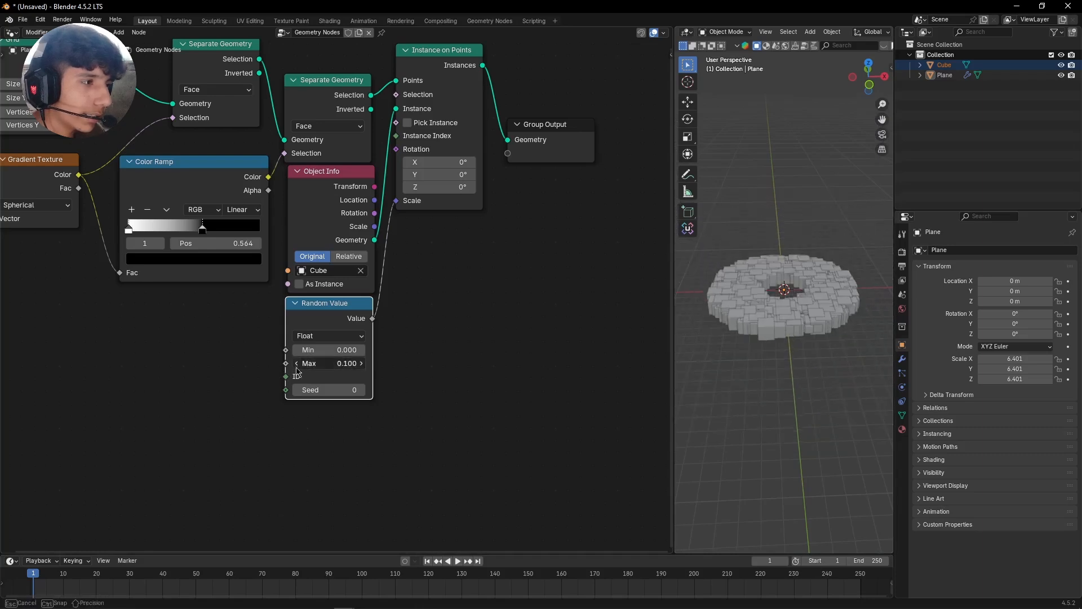
pyautogui.click(362, 368)
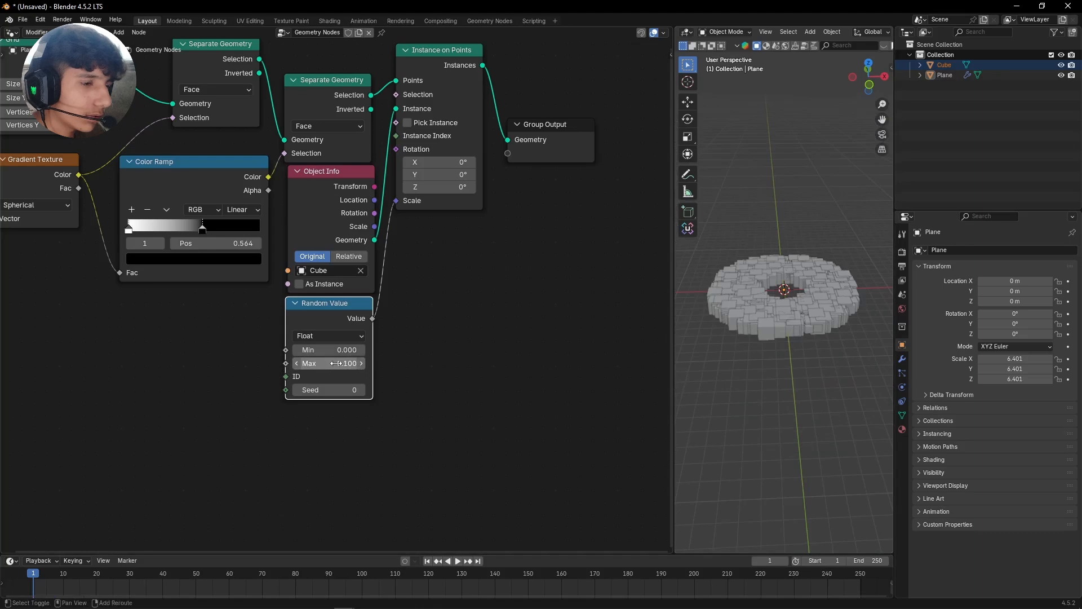
pyautogui.moveTo(336, 363); pyautogui.dragTo(330, 363)
pyautogui.click(344, 365)
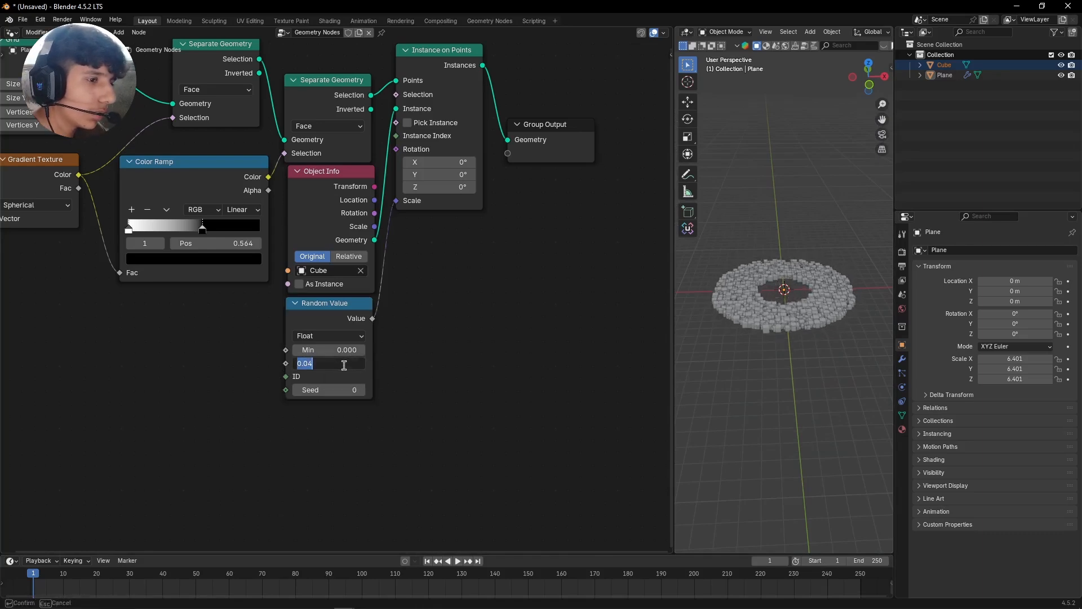
pyautogui.press('Return')
pyautogui.click(346, 365)
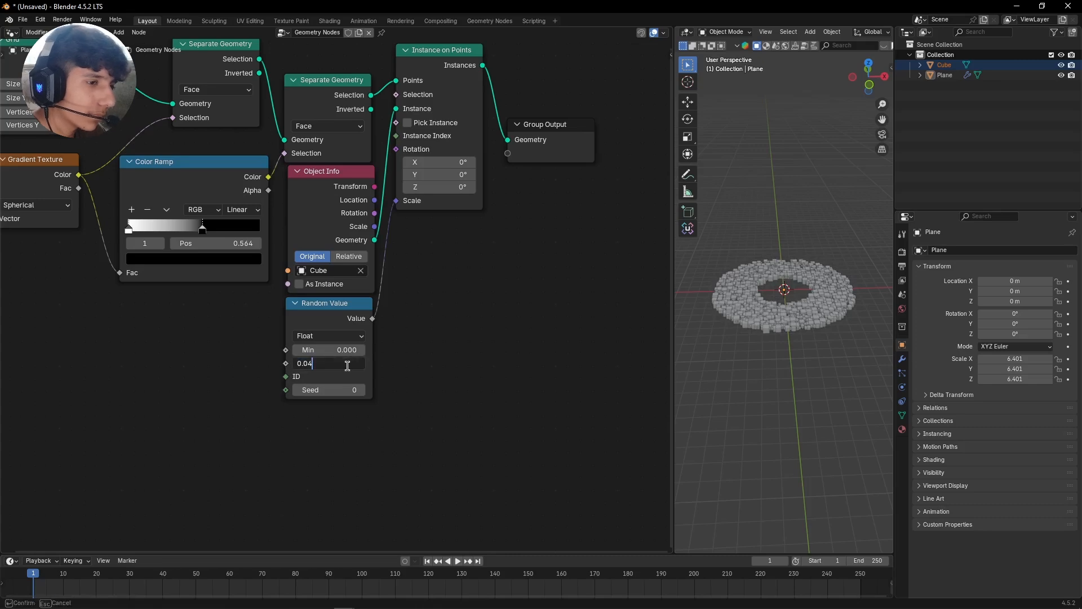
pyautogui.press('Return')
# Enlarge the viewport and compare the cube ring's density with the finished reference project, returning to the working file
pyautogui.scroll(5, 877, 354)
pyautogui.moveTo(800, 353); pyautogui.dragTo(767, 400, button='middle')
pyautogui.scroll(1, 805, 397)
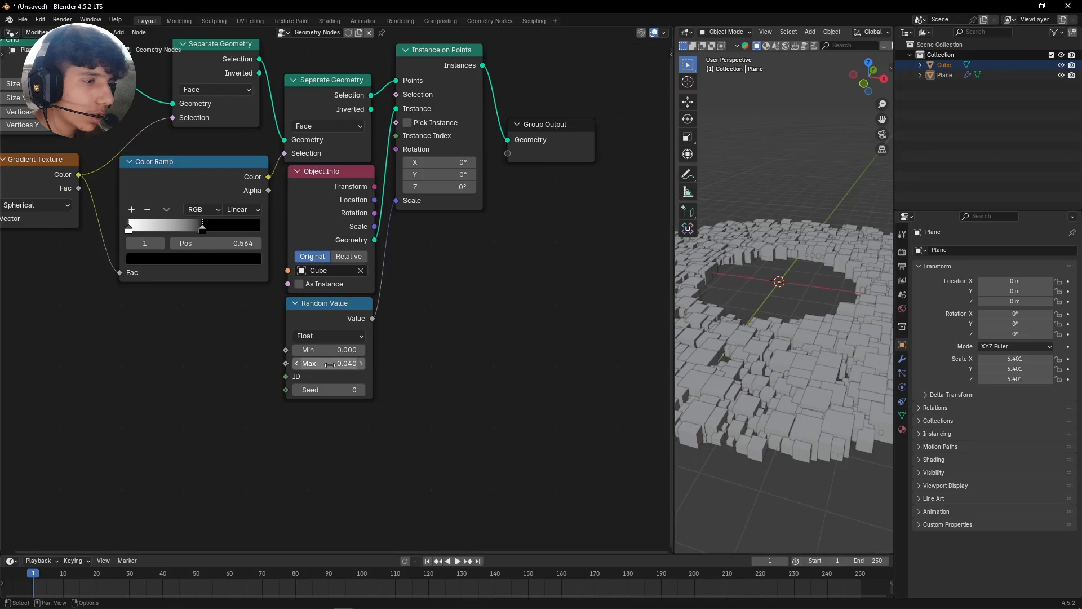
pyautogui.scroll(-1, 448, 346)
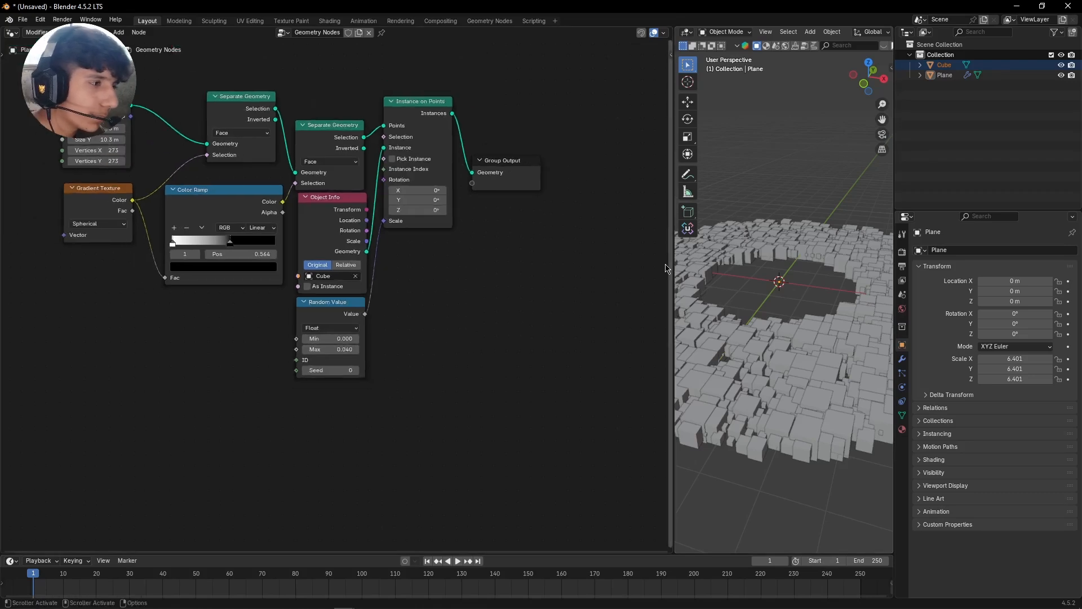
pyautogui.moveTo(675, 267); pyautogui.dragTo(552, 267)
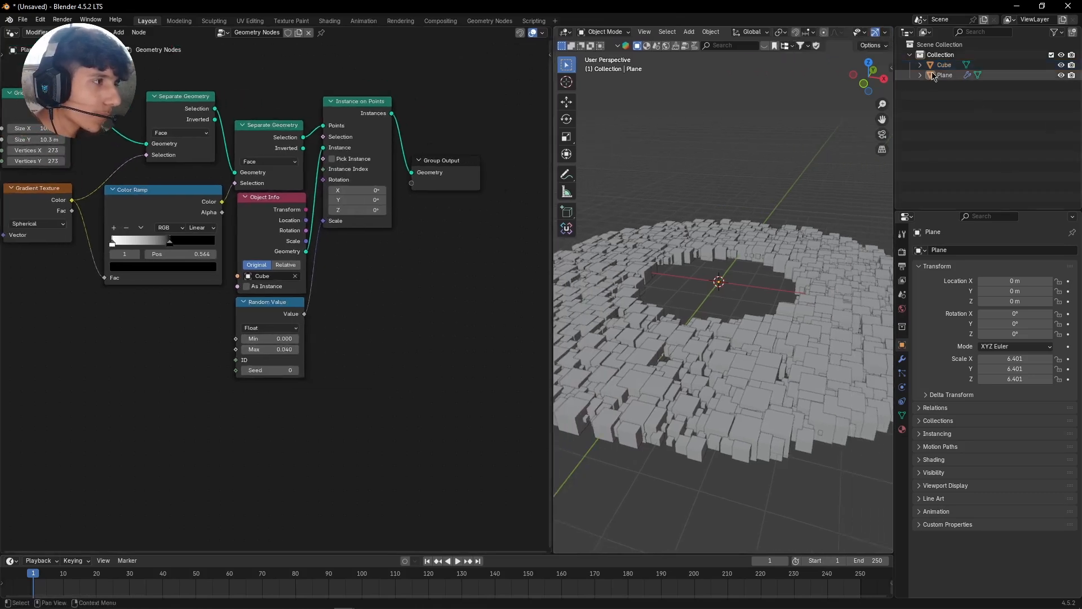
pyautogui.moveTo(345, 599)
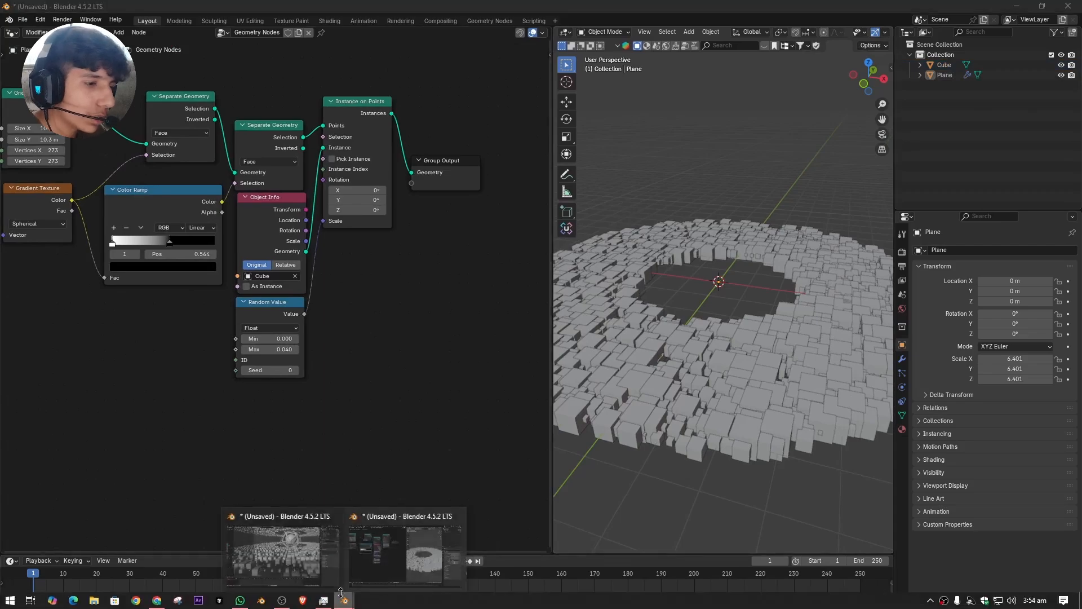
pyautogui.click(407, 542)
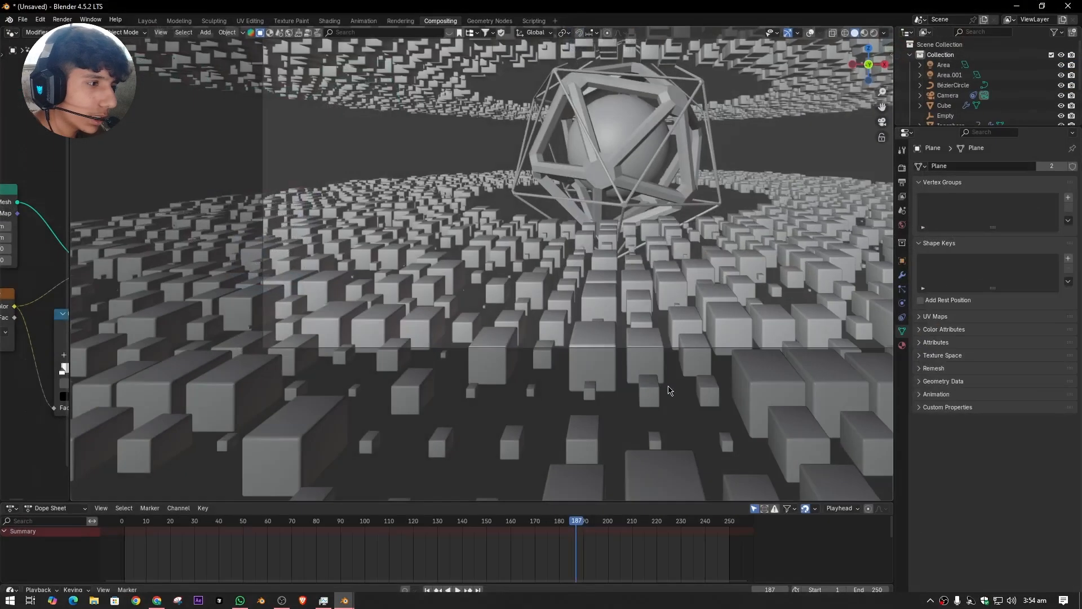
pyautogui.click(1016, 5)
# Try a Random Value maximum of 0.02 for the cube scale and undo the change
pyautogui.click(295, 364)
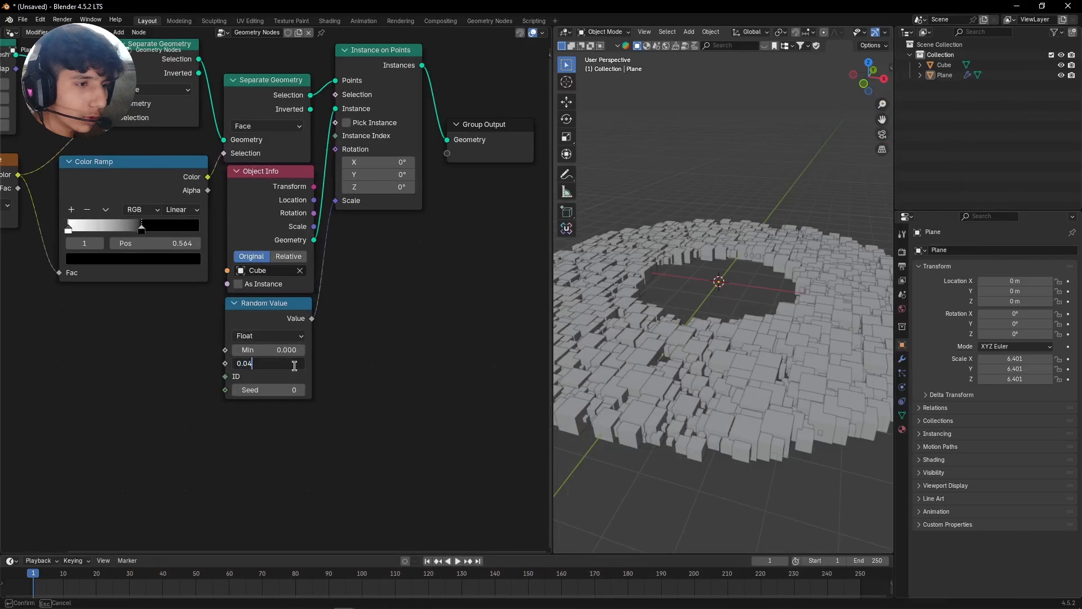
pyautogui.write('2')
pyautogui.press('Return')
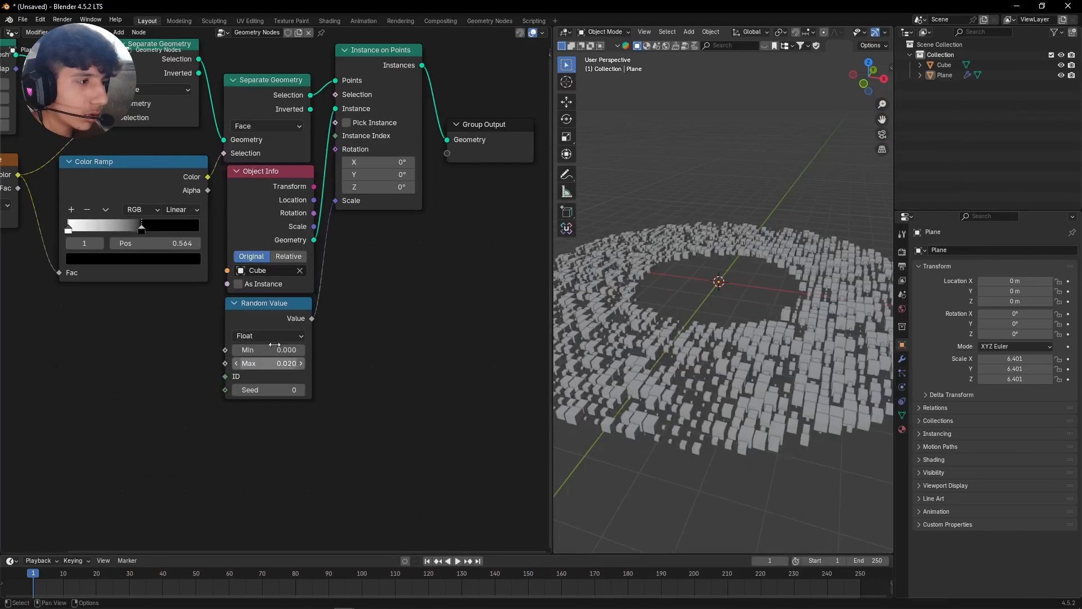
pyautogui.hotkey('ctrl', 'z')
# Create a linked duplicate of the cube ring and raise it about 4.08 m straight up along Z
pyautogui.moveTo(824, 320); pyautogui.dragTo(888, 339, button='middle')
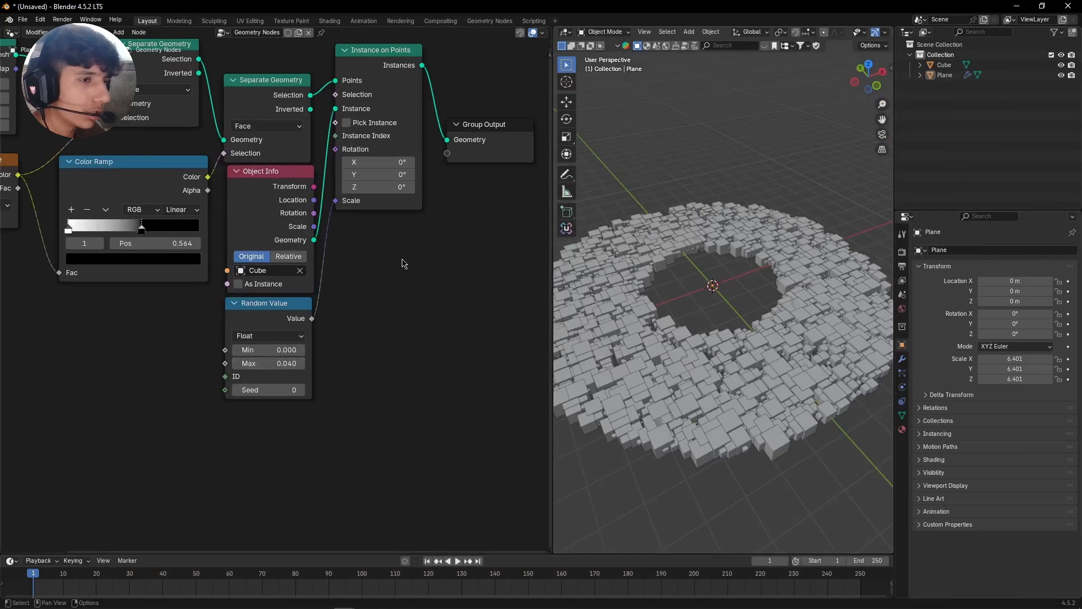
pyautogui.click(820, 289)
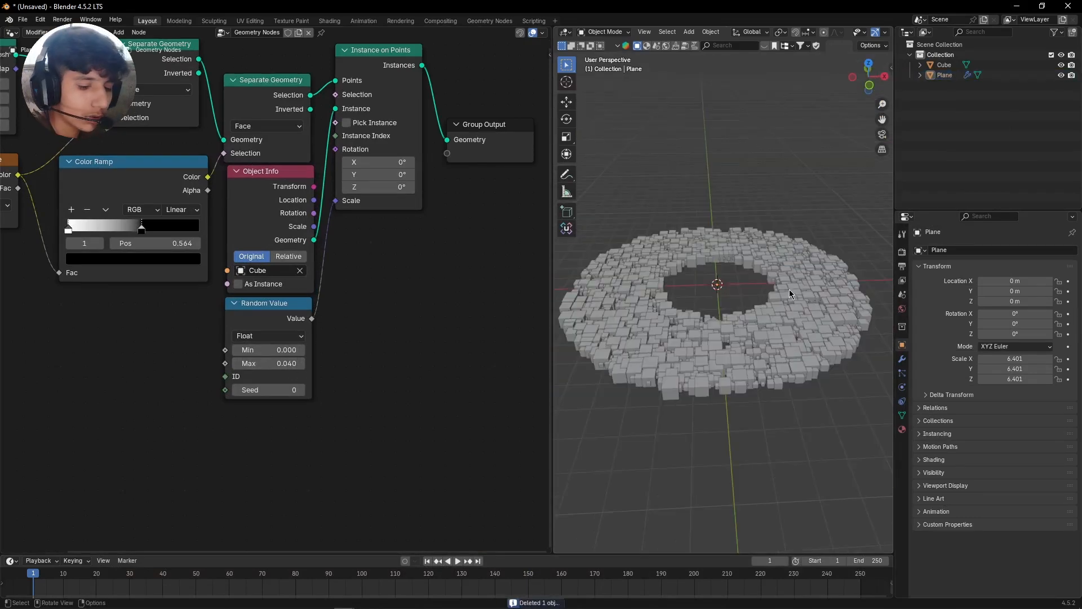
pyautogui.click(796, 322)
pyautogui.press('g')
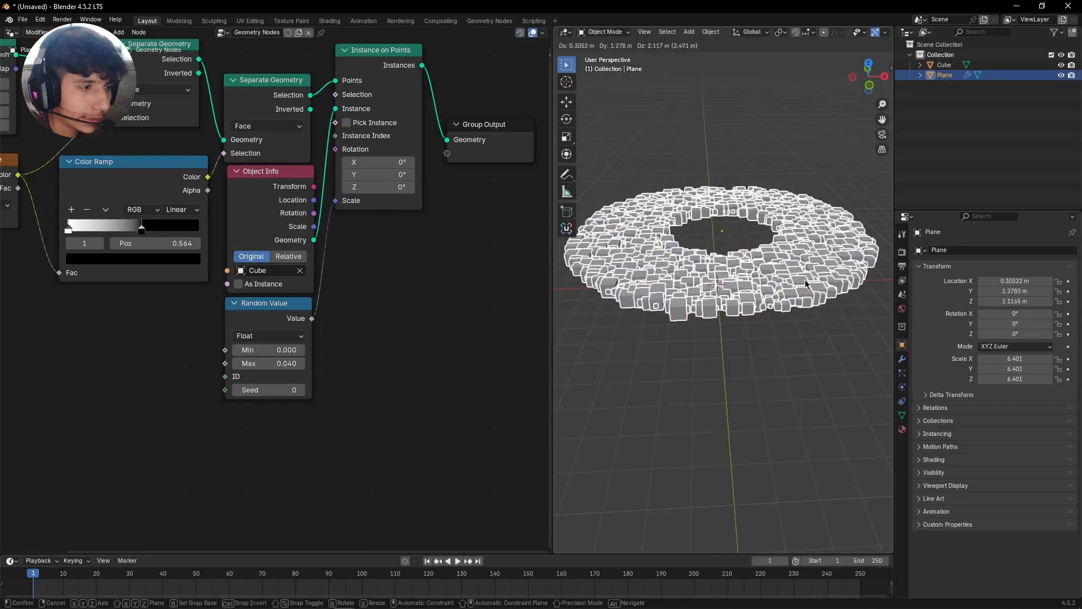
pyautogui.press('Escape')
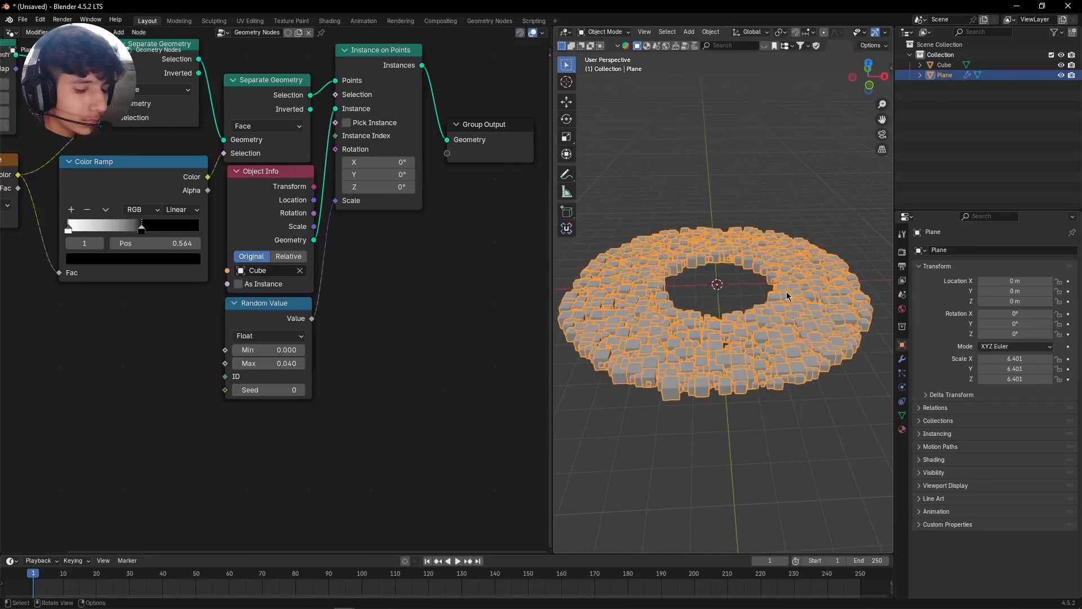
pyautogui.hotkey('alt', 'd')
pyautogui.press('z')
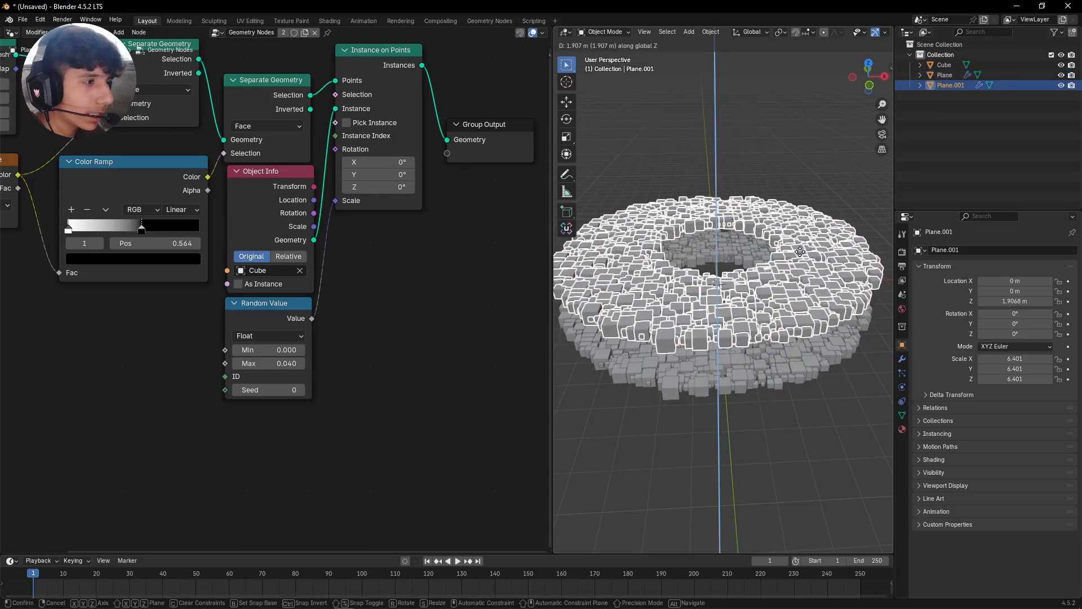
pyautogui.click(785, 206)
# Fine-tune the upper ring's height along the Z axis from a lower viewing angle
pyautogui.moveTo(785, 207); pyautogui.dragTo(708, 183, button='middle')
pyautogui.press('g')
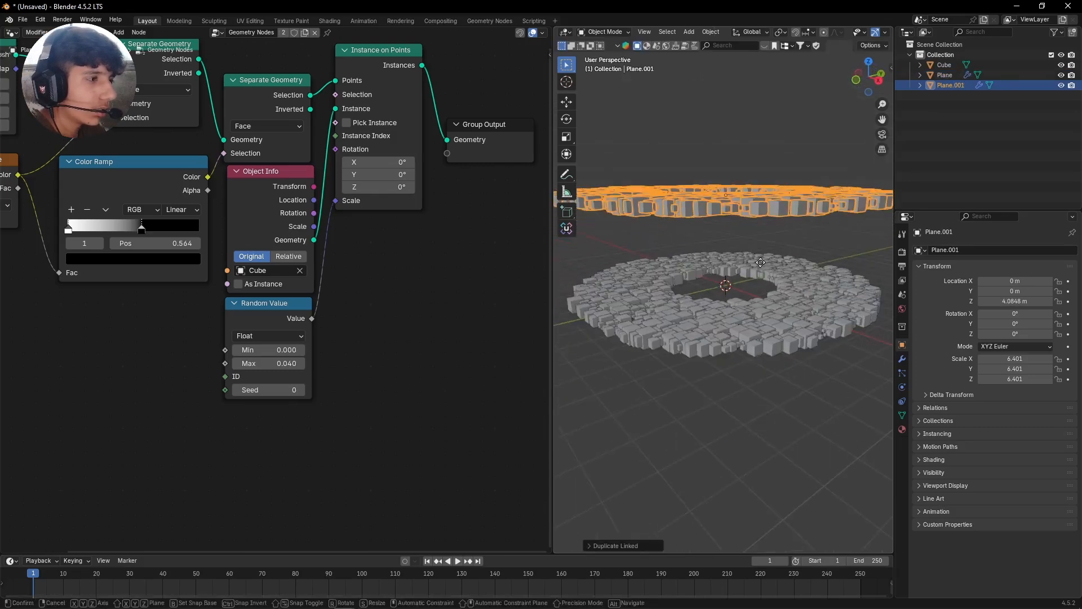
pyautogui.press('z')
pyautogui.click(760, 254)
# Give the original lower ring a Principled BSDF material with Metallic set to 1.000
pyautogui.click(777, 285)
pyautogui.scroll(4, 777, 285)
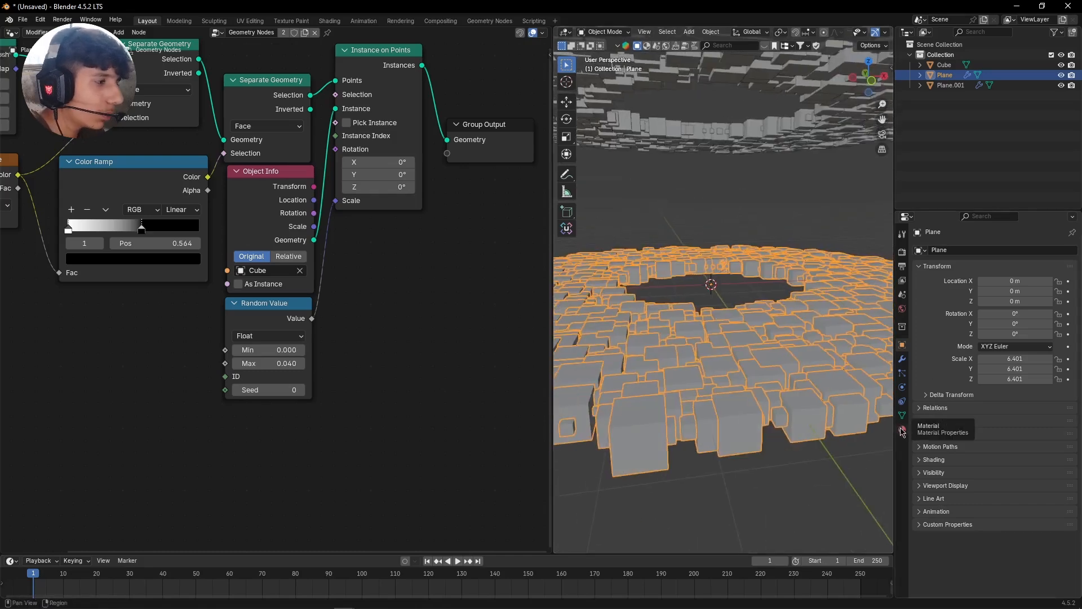
pyautogui.click(903, 431)
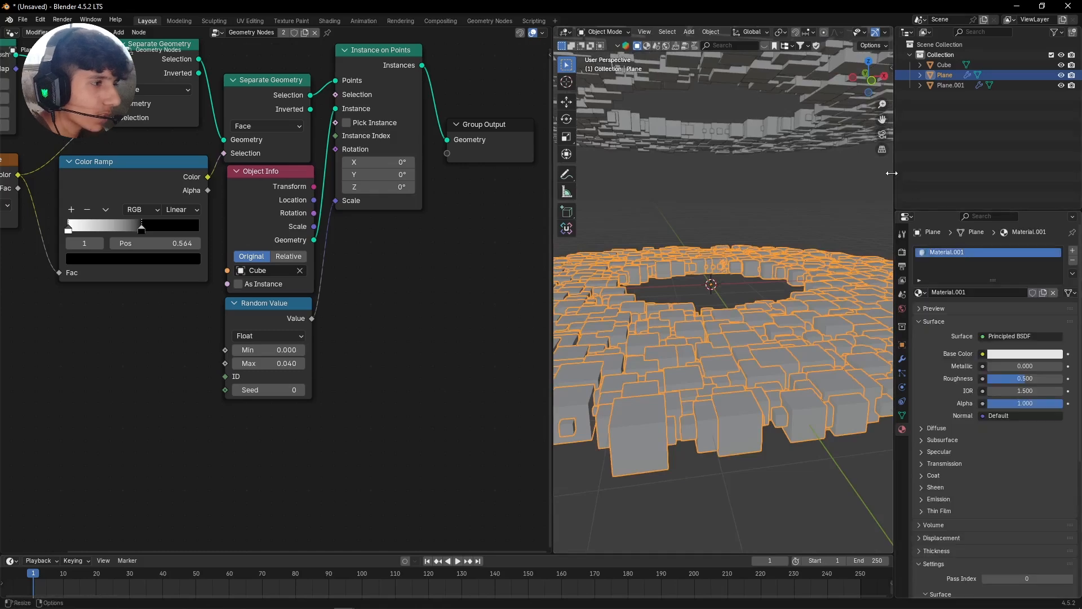
pyautogui.moveTo(891, 173); pyautogui.dragTo(852, 175)
pyautogui.scroll(-2, 774, 276)
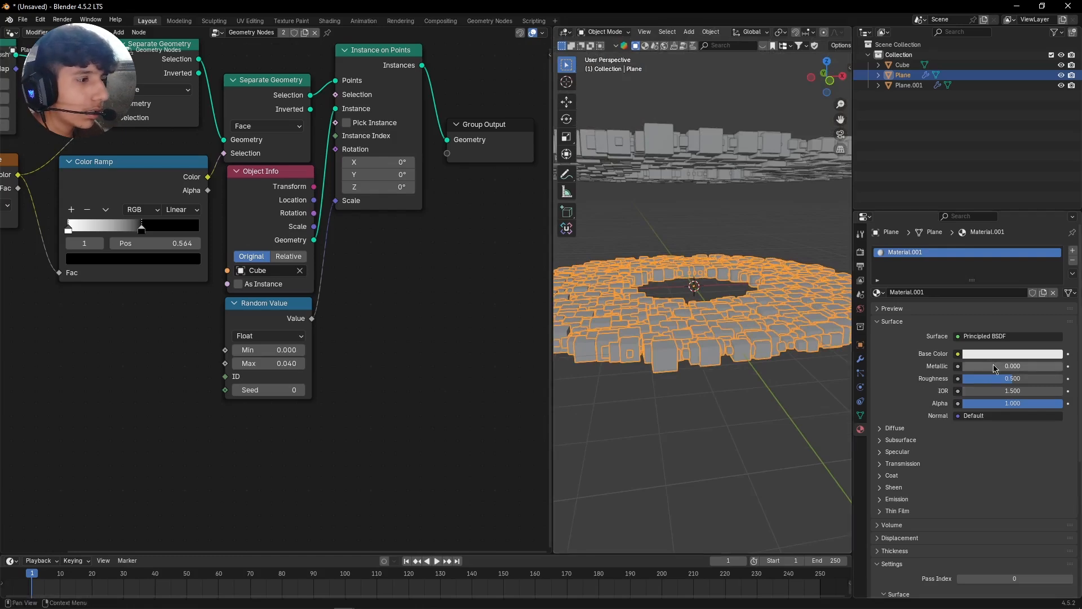
pyautogui.moveTo(995, 369)
pyautogui.mouseDown()
pyautogui.moveTo(1052, 369)
pyautogui.moveTo(1008, 365)
pyautogui.mouseUp()
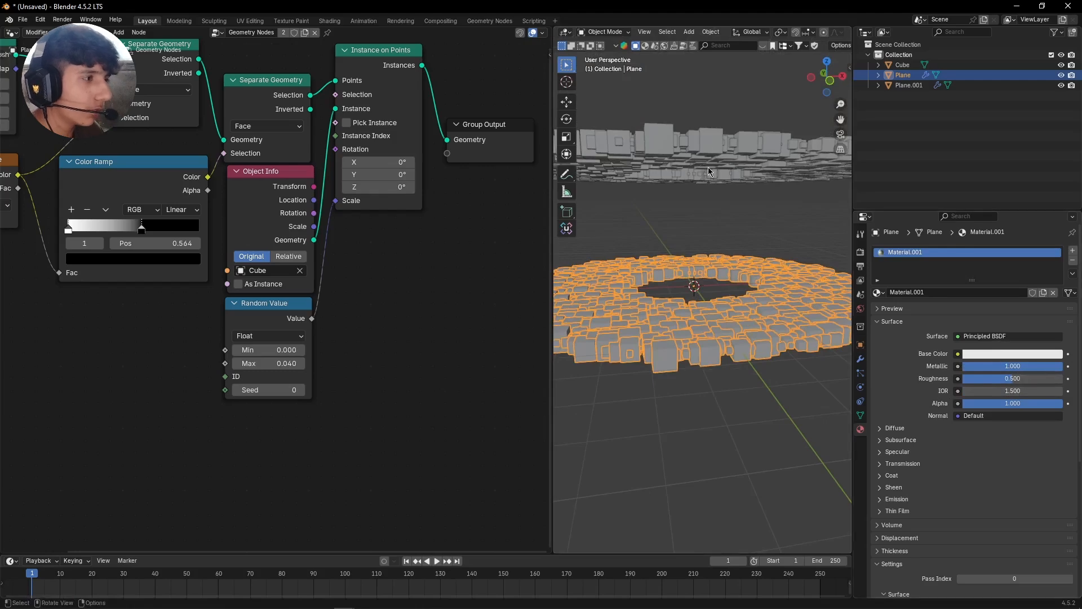
# Insert a Set Material node between Instance on Points and Group Output
pyautogui.scroll(-2, 405, 330)
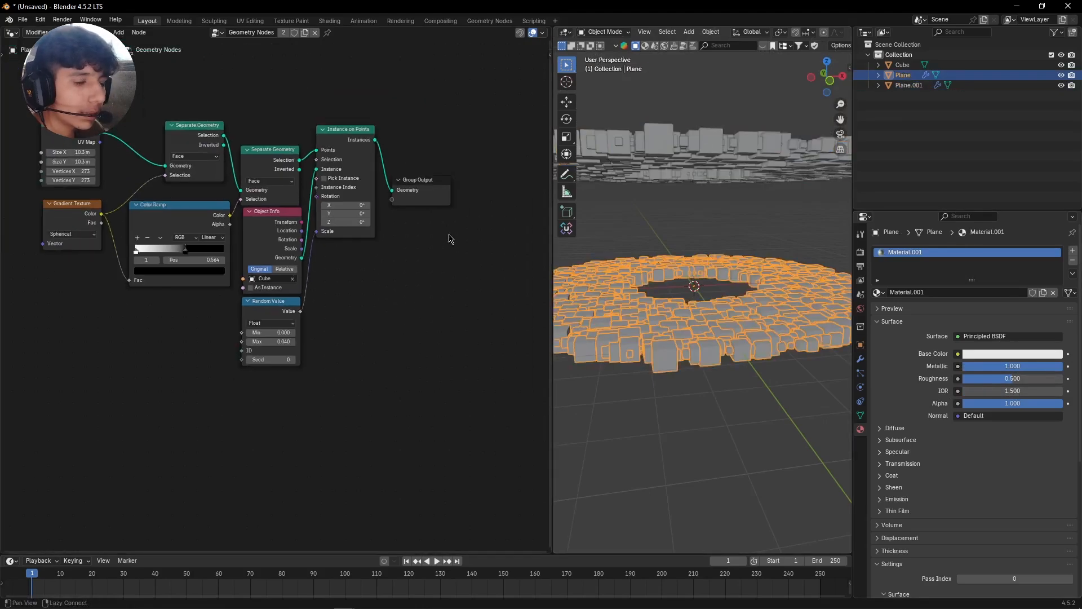
pyautogui.moveTo(452, 238); pyautogui.dragTo(407, 290, button='middle')
pyautogui.hotkey('shift', 'a')
pyautogui.moveTo(420, 242)
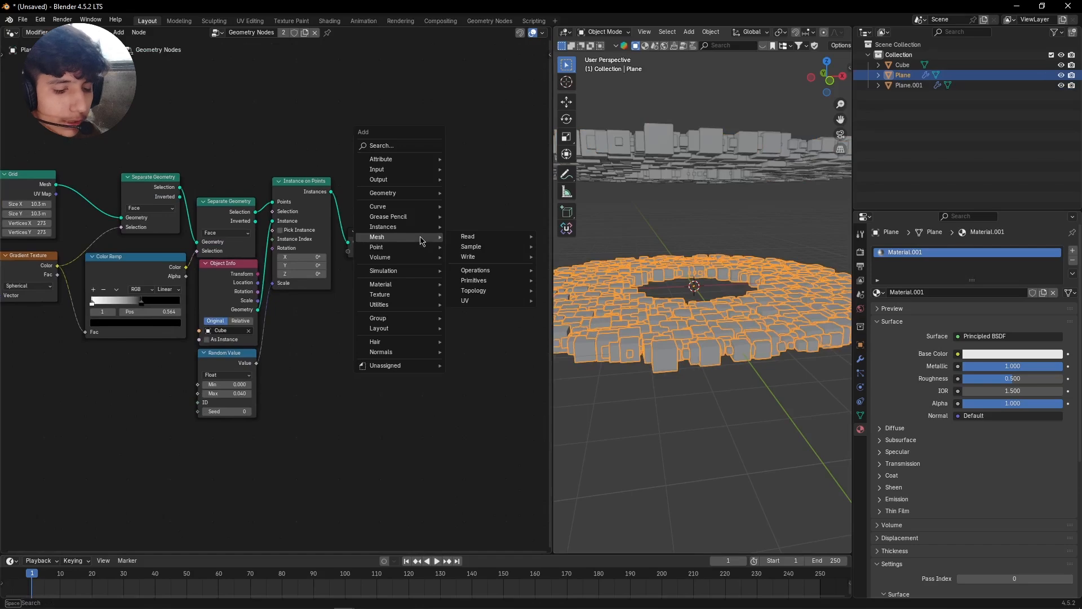
pyautogui.write('set mate')
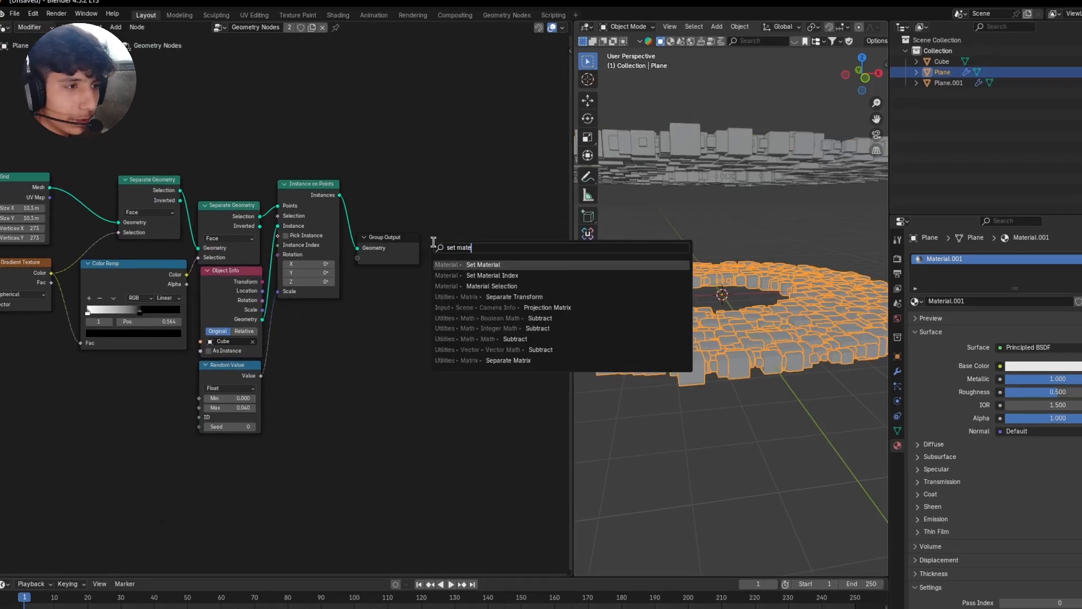
pyautogui.press('Return')
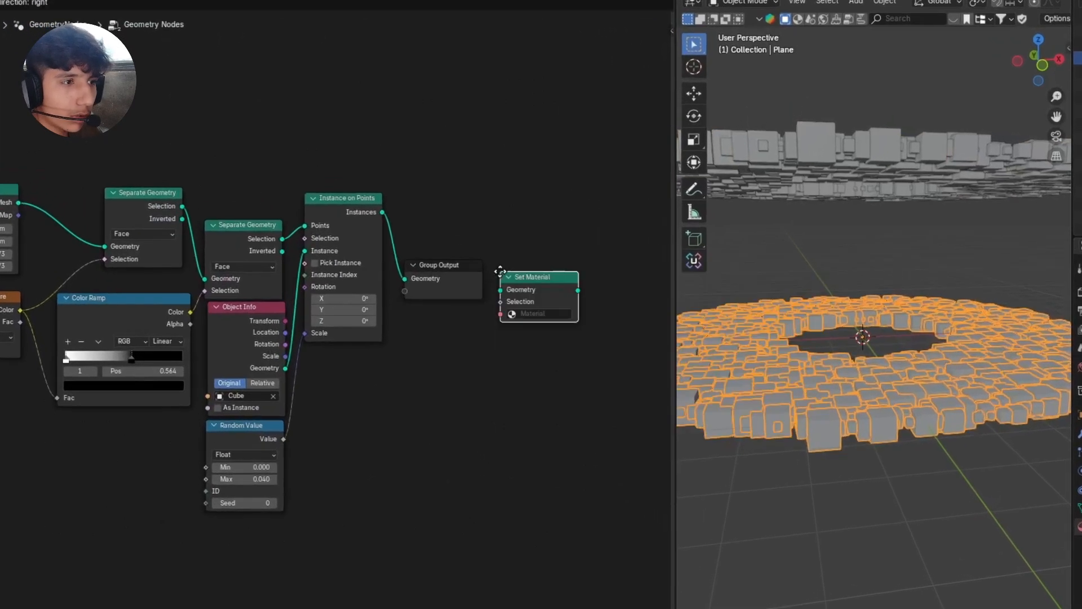
pyautogui.click(357, 221)
# Assign Material.001 in the Set Material node
pyautogui.scroll(3, 437, 150)
pyautogui.moveTo(437, 150); pyautogui.dragTo(454, 238, button='middle')
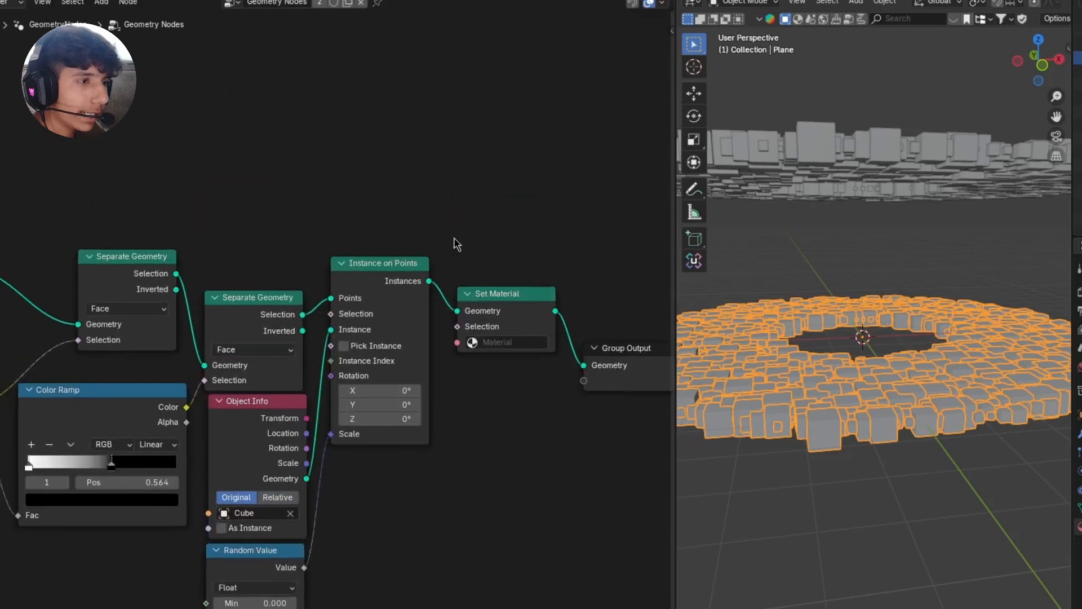
pyautogui.scroll(2, 457, 244)
pyautogui.click(507, 342)
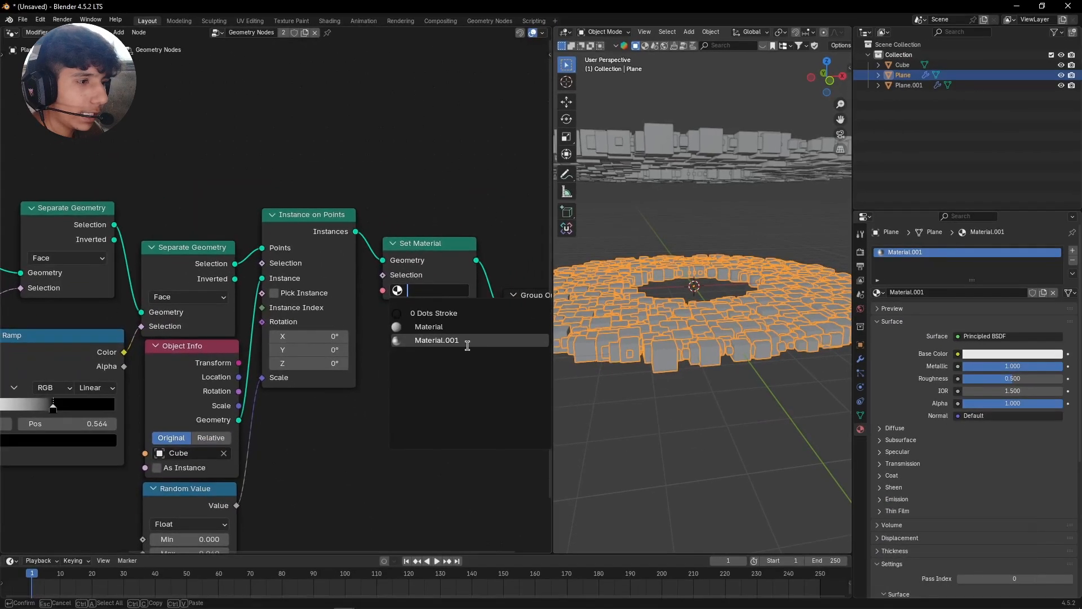
pyautogui.click(524, 409)
pyautogui.moveTo(341, 336); pyautogui.dragTo(288, 293, button='middle')
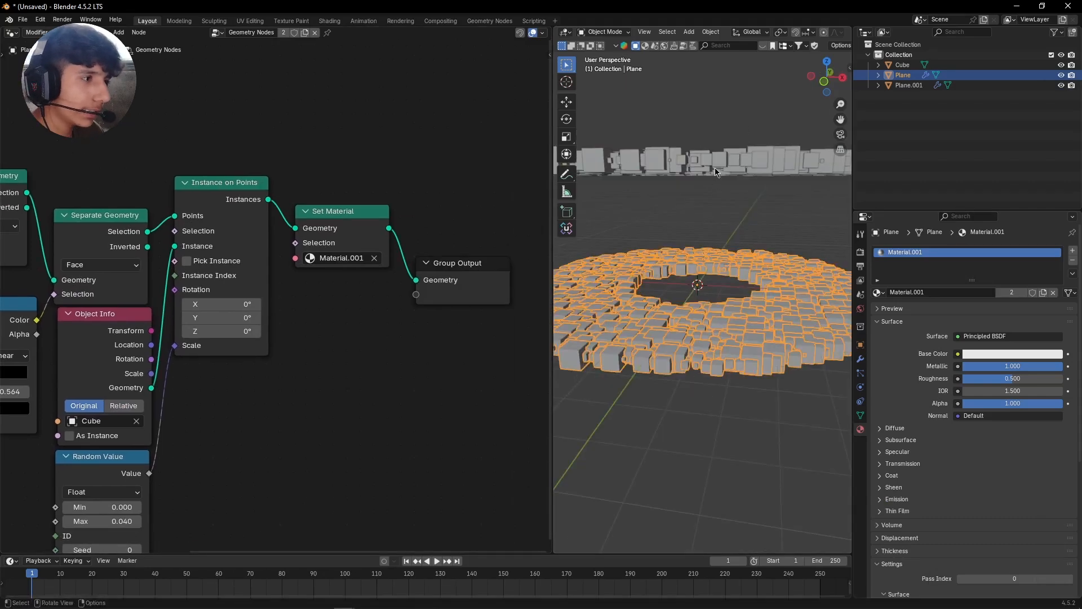
pyautogui.click(716, 172)
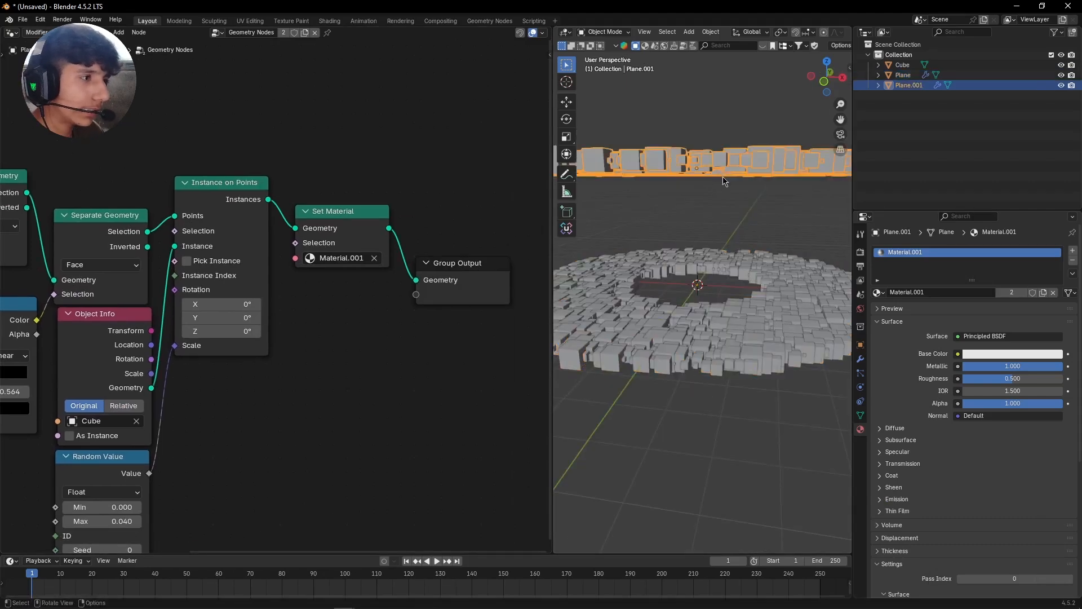
pyautogui.scroll(-2, 665, 216)
pyautogui.moveTo(383, 147); pyautogui.dragTo(368, 192, button='middle')
pyautogui.scroll(1, 370, 214)
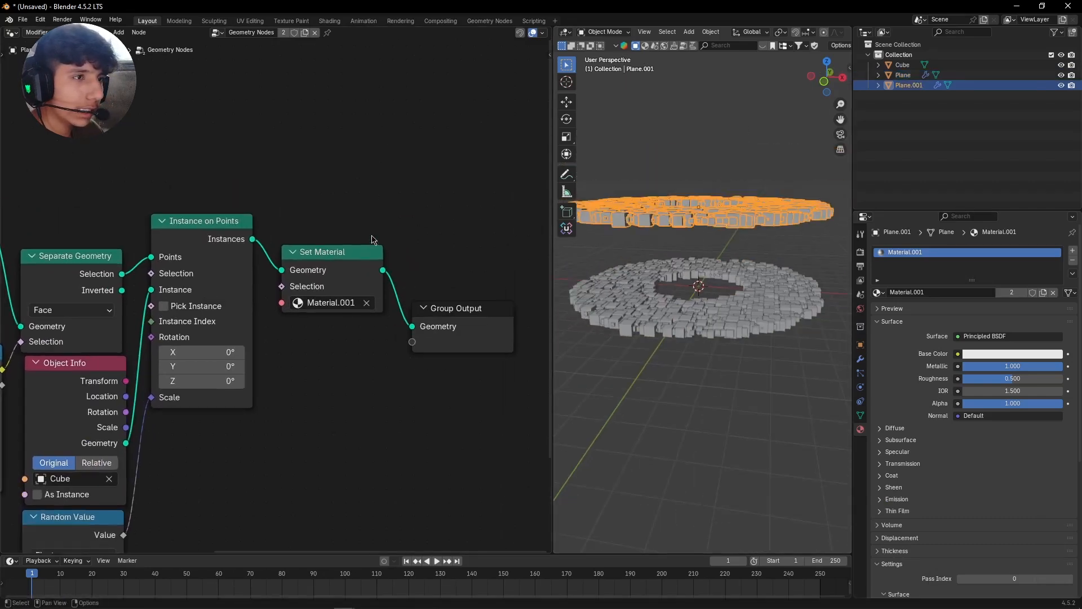
pyautogui.click(359, 255)
pyautogui.press('g')
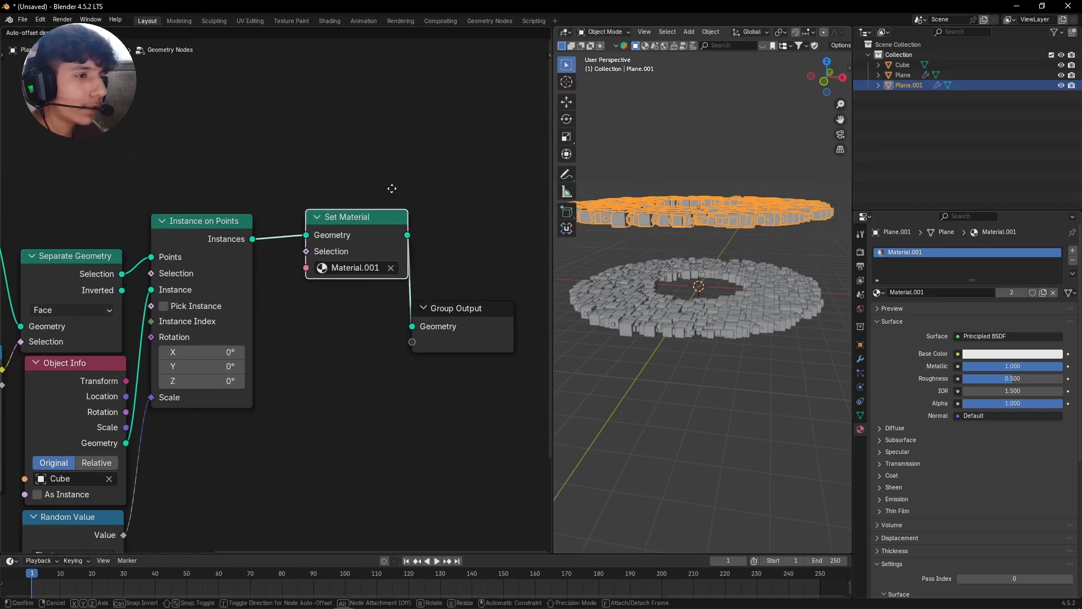
pyautogui.rightClick(392, 188)
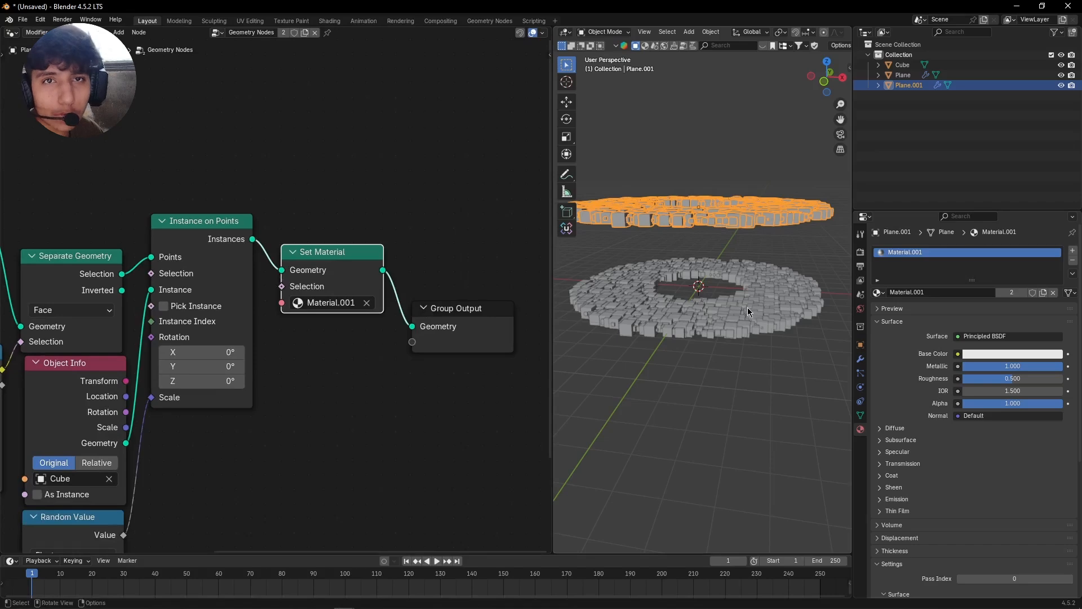
pyautogui.click(779, 285)
pyautogui.scroll(2, 773, 296)
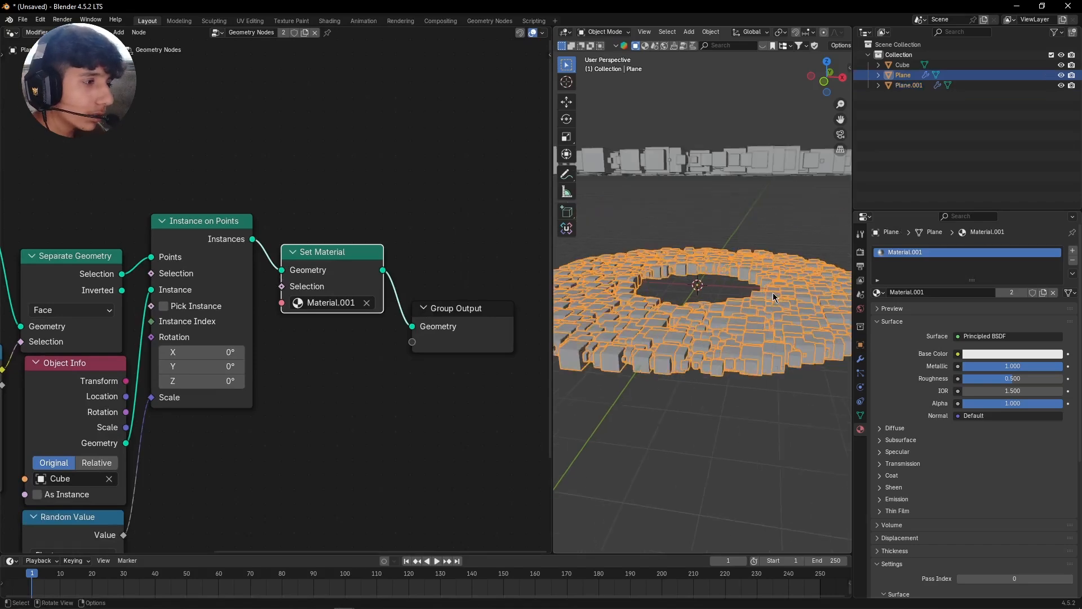
pyautogui.moveTo(708, 320); pyautogui.dragTo(800, 330, button='middle')
pyautogui.hotkey('ctrl', 'Tab')
pyautogui.click(748, 325)
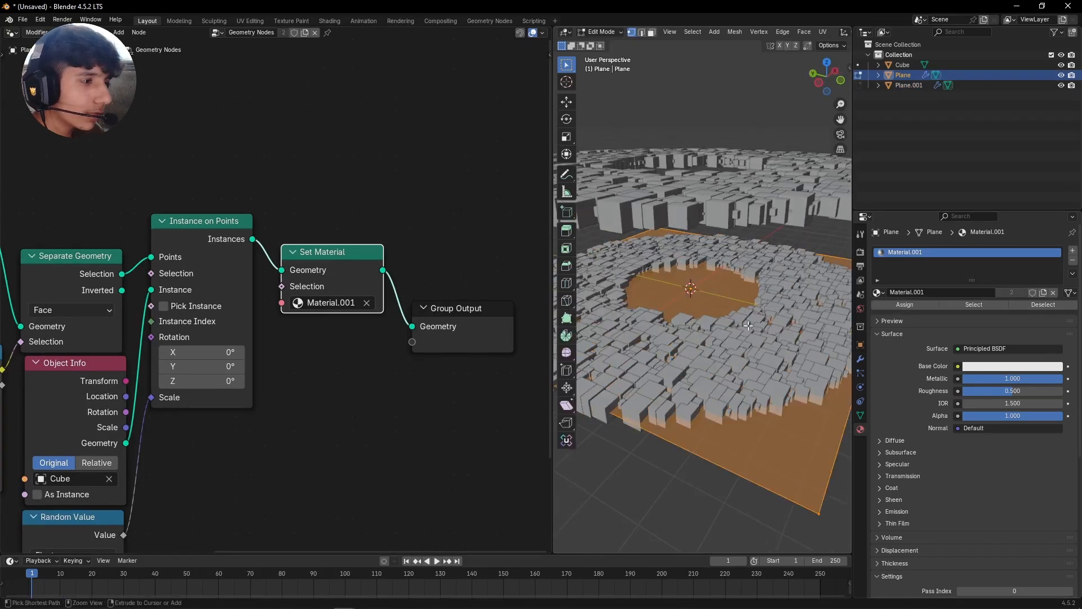
pyautogui.hotkey('ctrl', 'Tab')
pyautogui.click(699, 310)
pyautogui.scroll(-6, 701, 309)
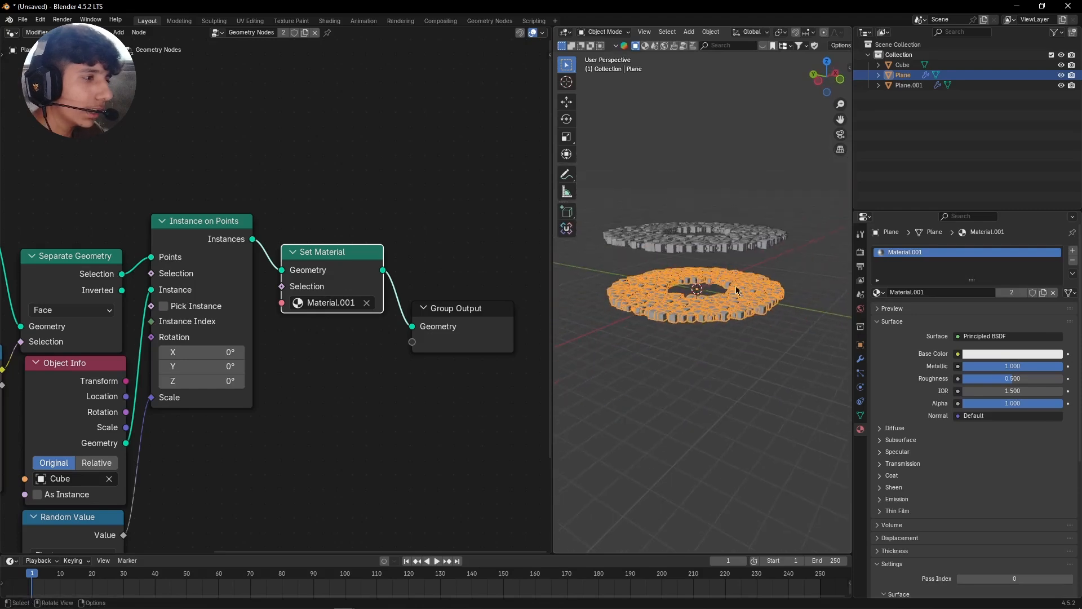
pyautogui.click(704, 261)
pyautogui.click(717, 303)
pyautogui.scroll(3, 765, 274)
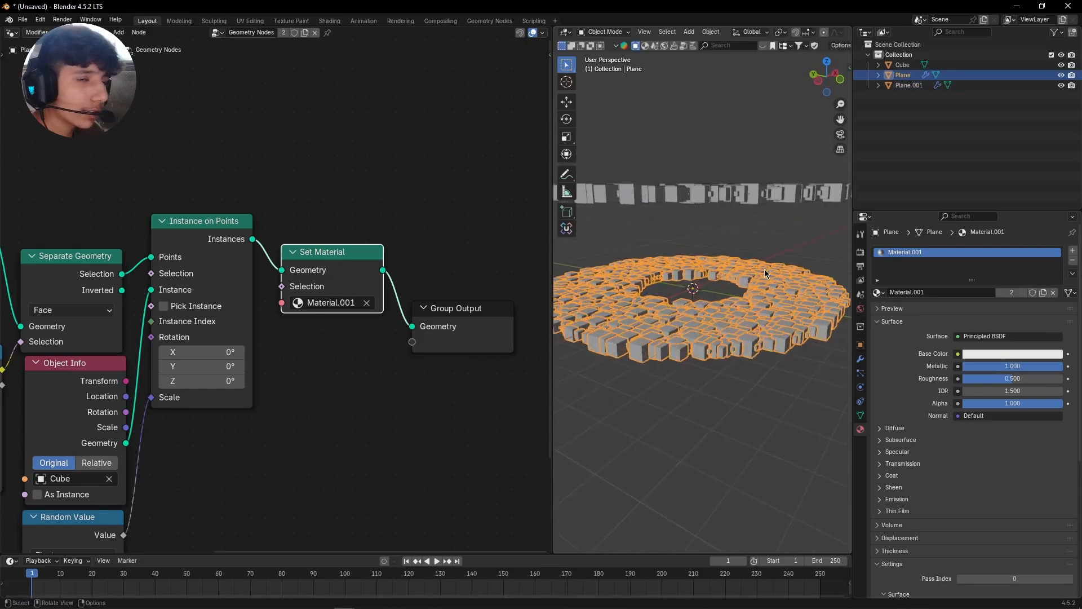
pyautogui.press('g')
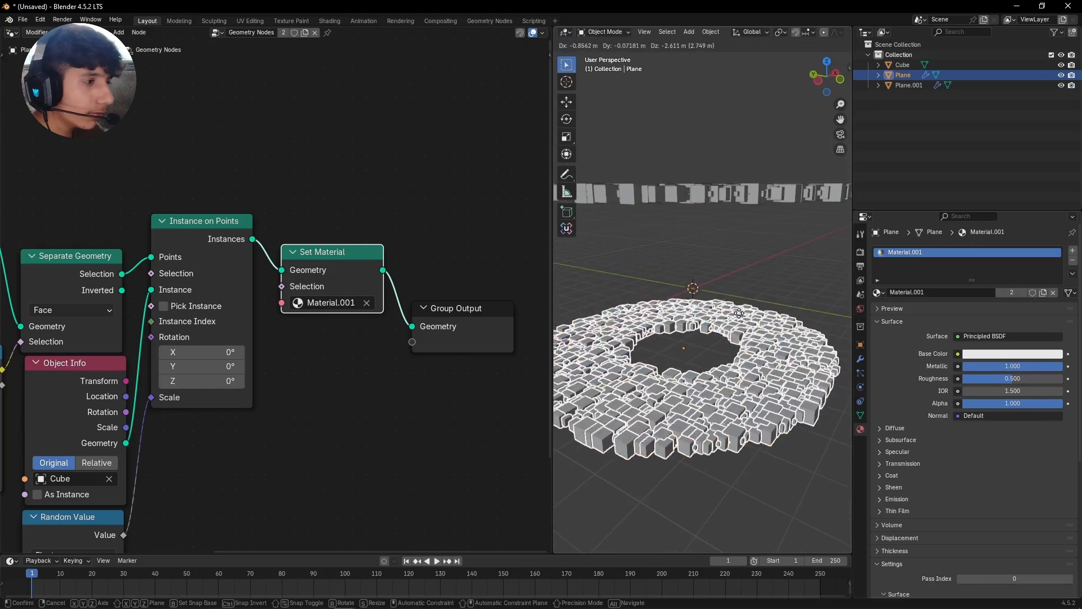
pyautogui.rightClick(739, 313)
pyautogui.click(687, 238)
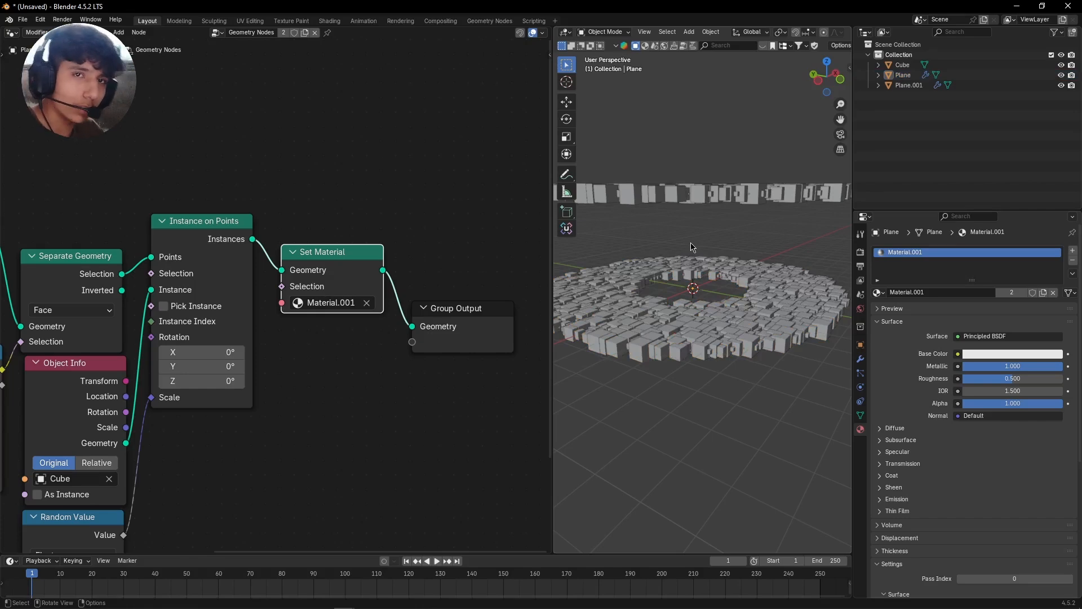
# Add an Ico Sphere with 2 subdivisions and a 1 m radius at the centre of the lower ring
pyautogui.scroll(-4, 693, 226)
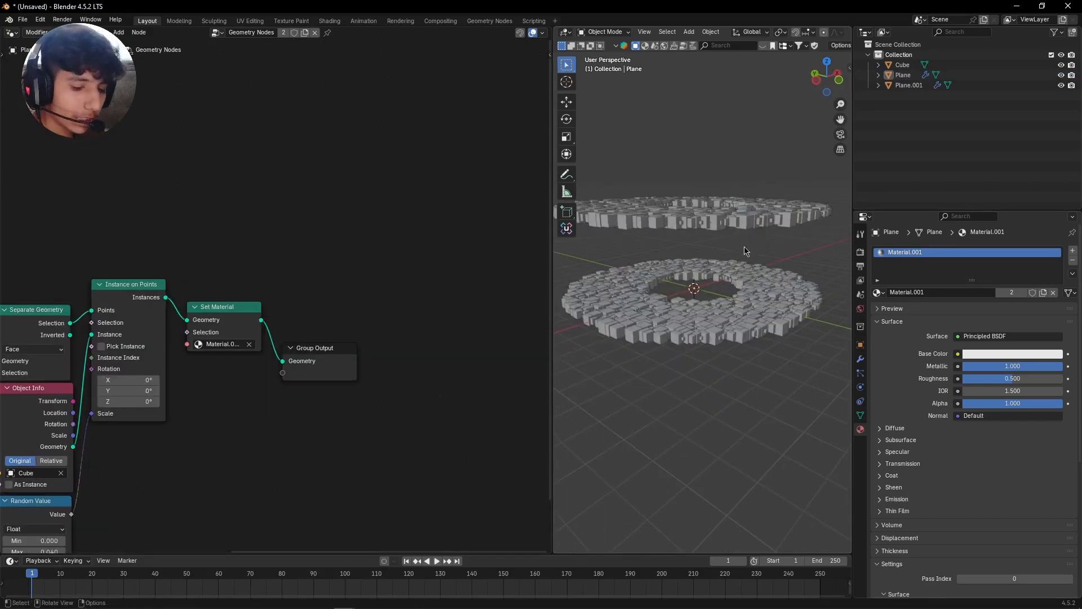
pyautogui.hotkey('shift', 'a')
pyautogui.moveTo(677, 174)
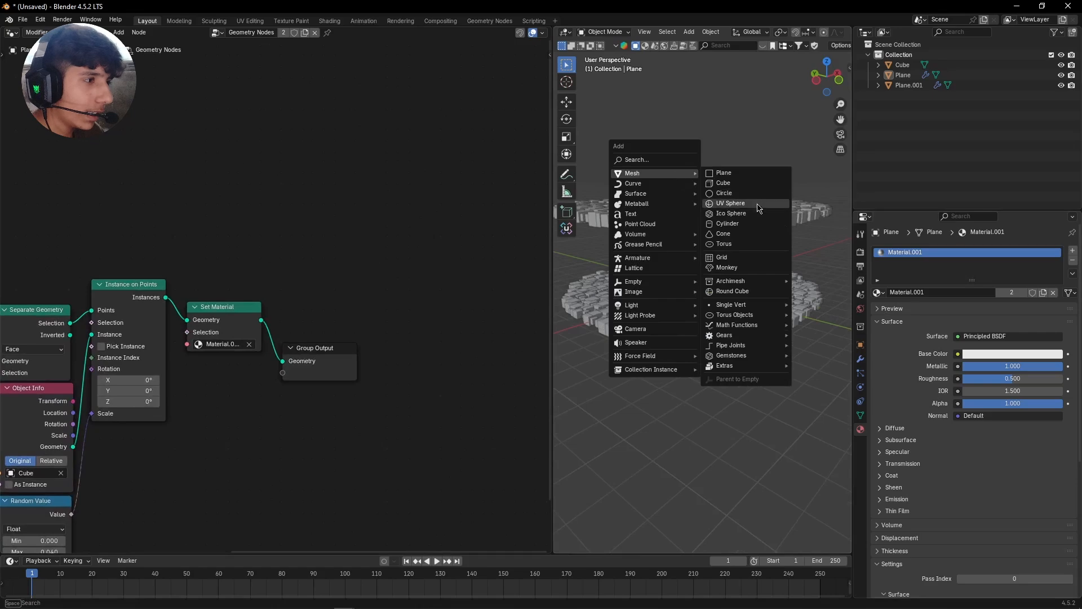
pyautogui.click(731, 214)
pyautogui.scroll(5, 642, 344)
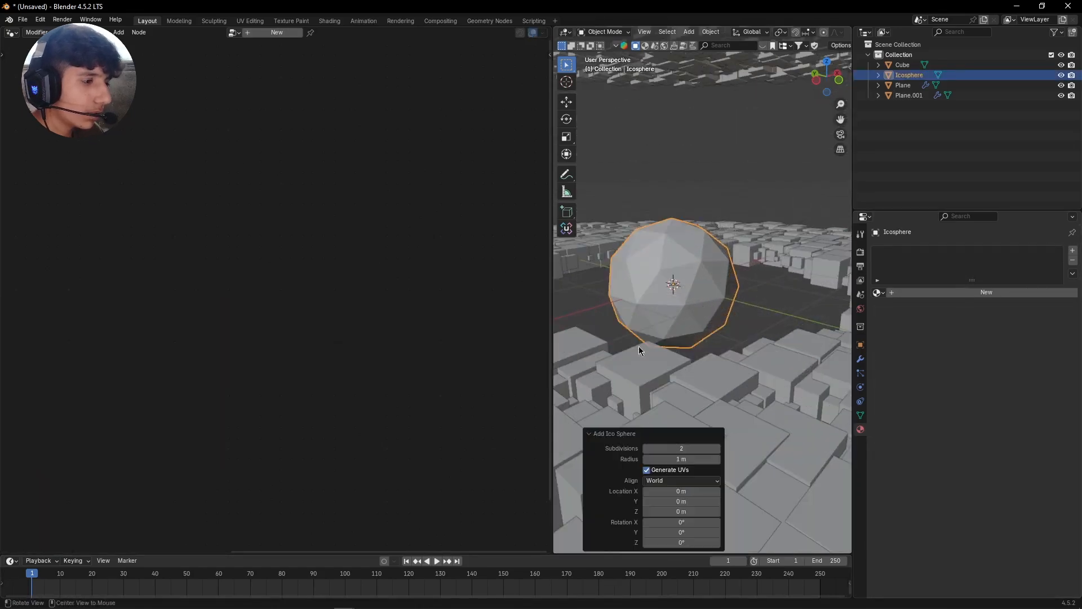
pyautogui.click(618, 434)
pyautogui.moveTo(620, 429); pyautogui.dragTo(750, 323, button='middle')
# Add a Wireframe modifier to the ico sphere and set its Thickness to 0.159 m
pyautogui.click(860, 359)
pyautogui.scroll(-2, 752, 319)
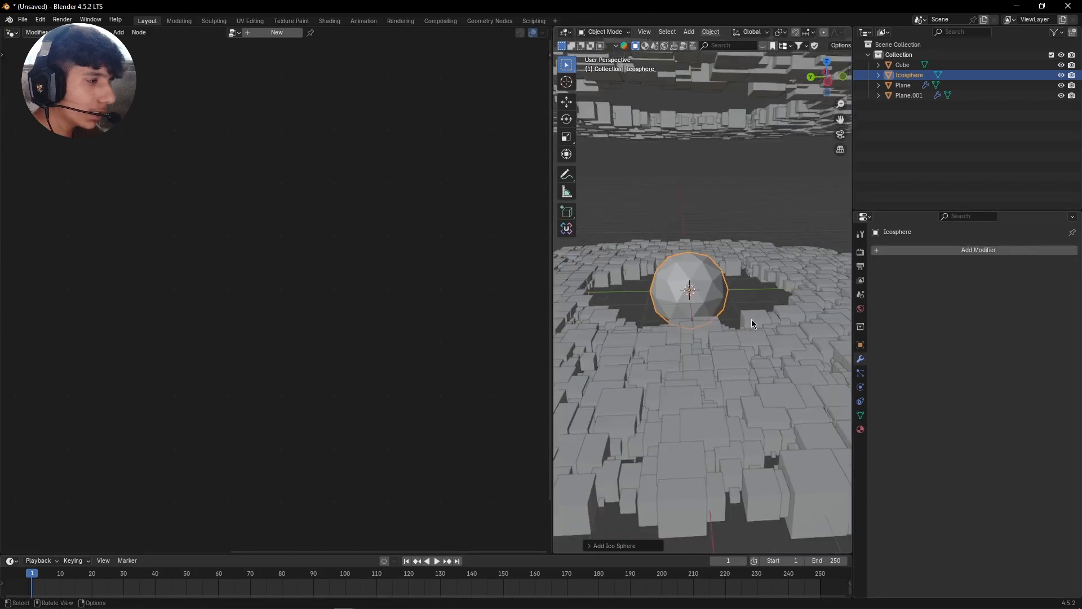
pyautogui.click(937, 250)
pyautogui.write('wire')
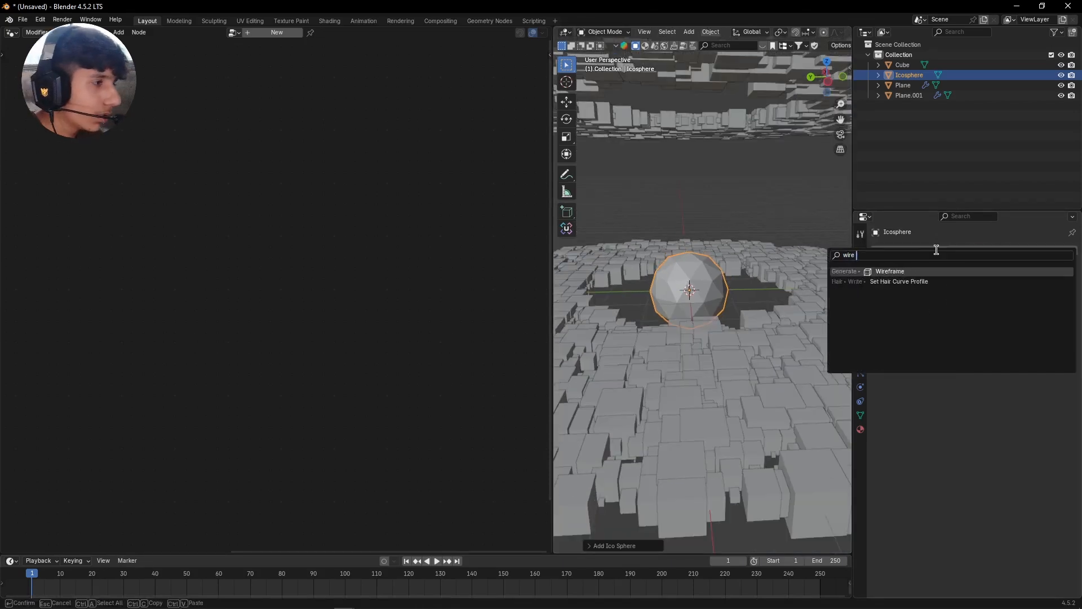
pyautogui.press('Return')
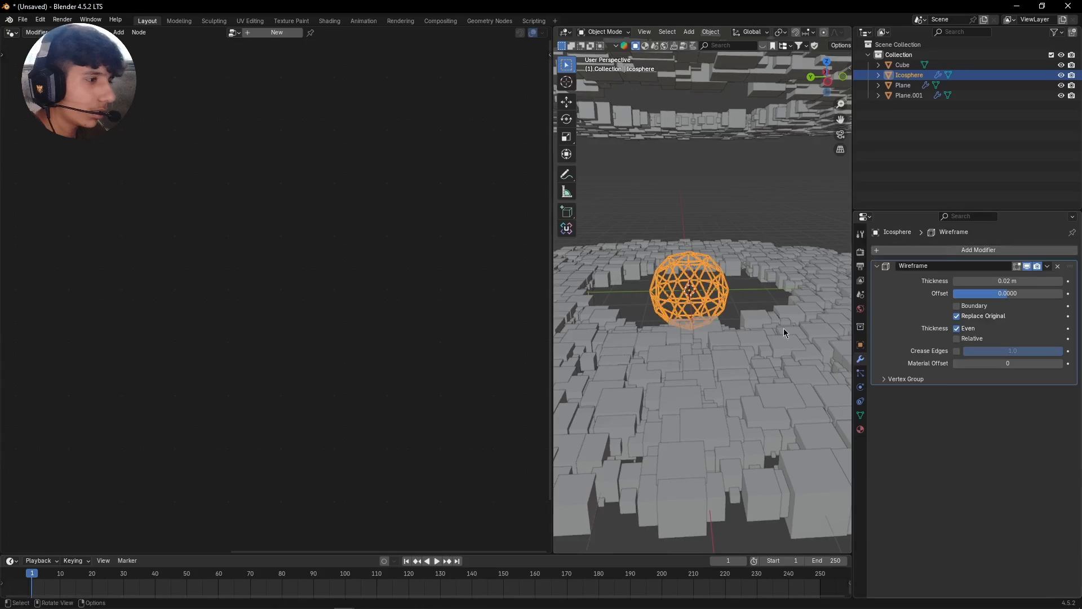
pyautogui.scroll(5, 783, 328)
pyautogui.moveTo(1008, 281); pyautogui.dragTo(1044, 280)
# Add a Bevel modifier after the Wireframe modifier on the ico sphere, with Amount 0.1 m and 1 segment
pyautogui.click(998, 250)
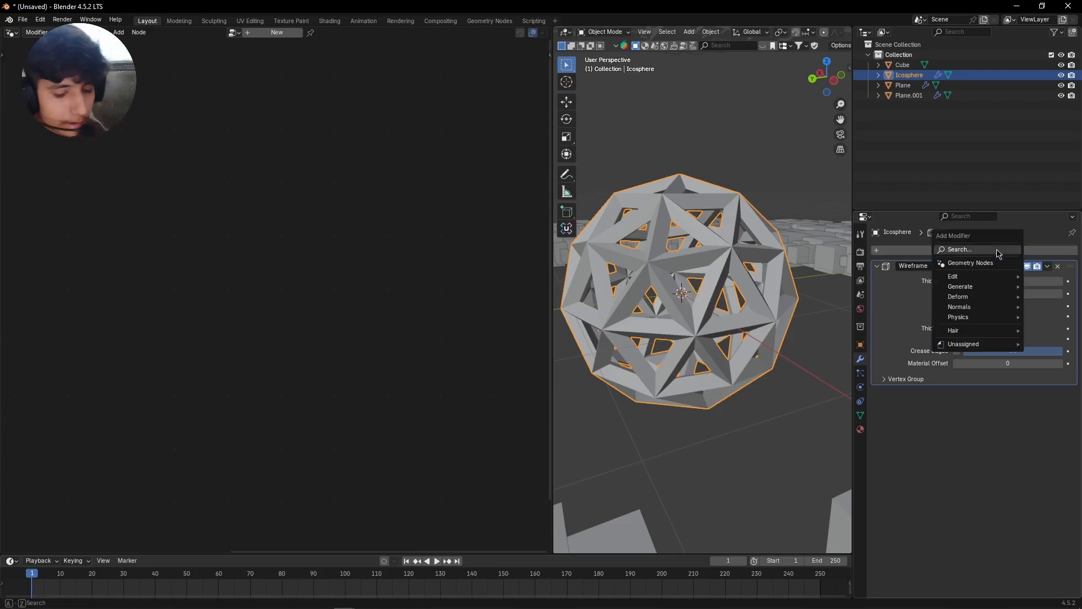
pyautogui.write('bevel')
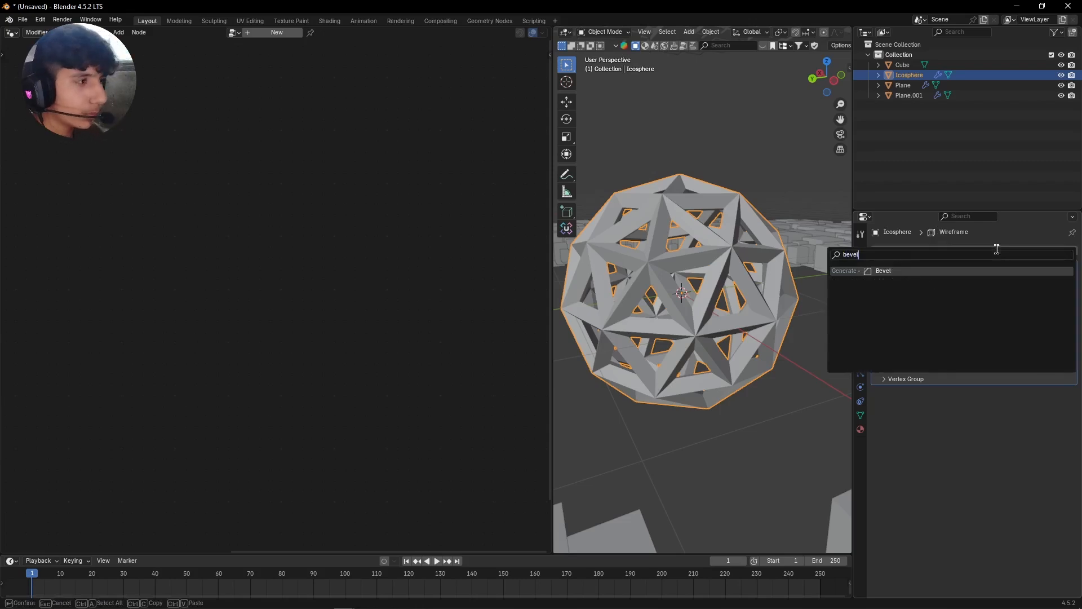
pyautogui.press('Return')
pyautogui.scroll(2, 682, 265)
pyautogui.moveTo(674, 265); pyautogui.dragTo(686, 261, button='middle')
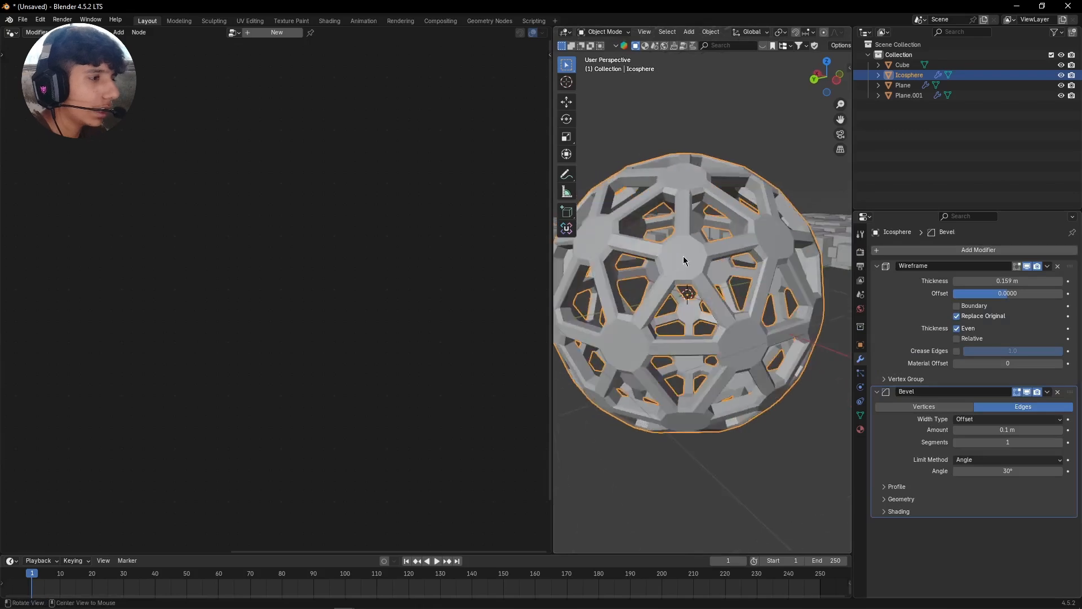
pyautogui.moveTo(751, 275); pyautogui.dragTo(660, 265, button='middle')
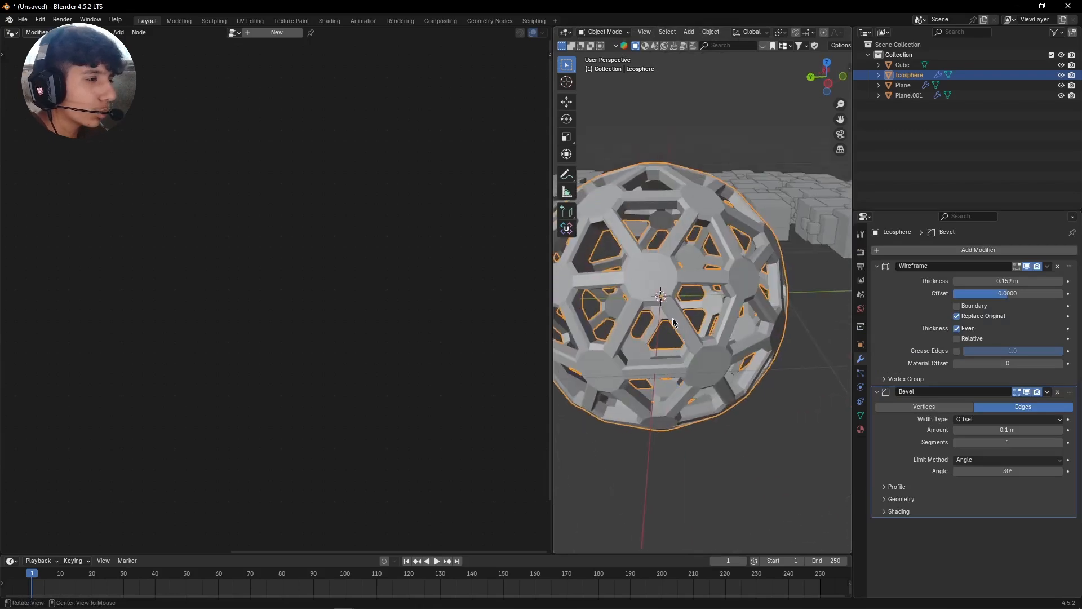
pyautogui.moveTo(673, 322); pyautogui.dragTo(731, 333, button='middle')
# Scale the wireframe sphere up uniformly to about twice its size
pyautogui.scroll(-6, 731, 333)
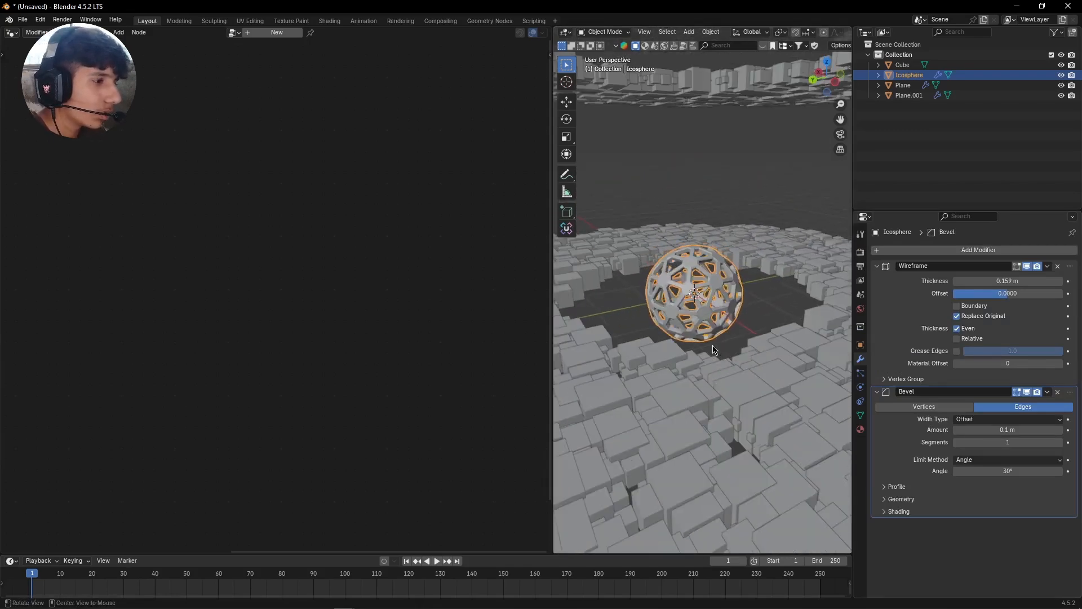
pyautogui.scroll(-3, 716, 344)
pyautogui.press('s')
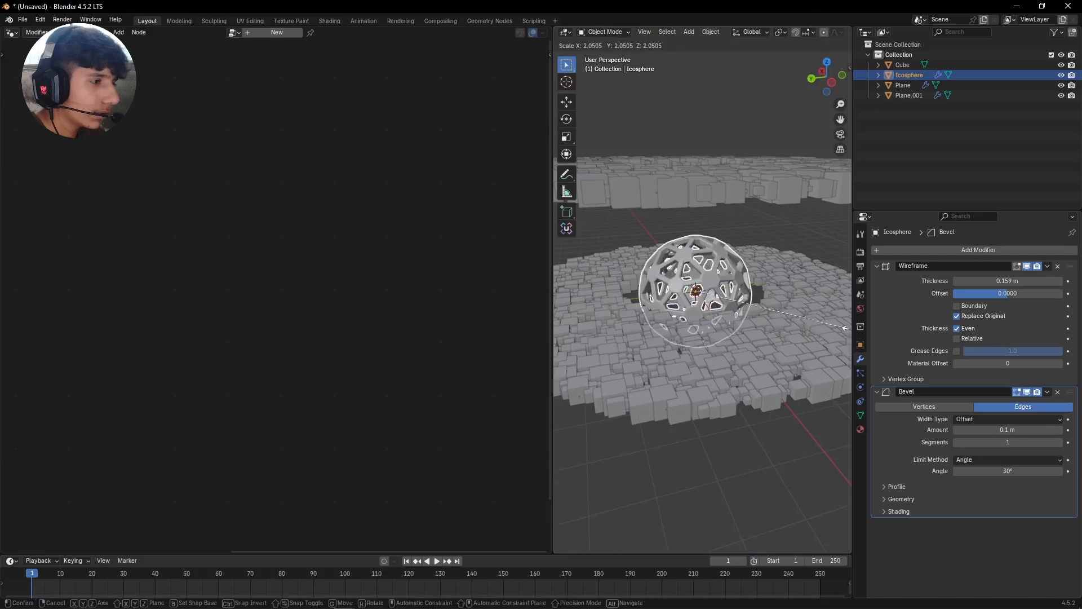
pyautogui.click(843, 329)
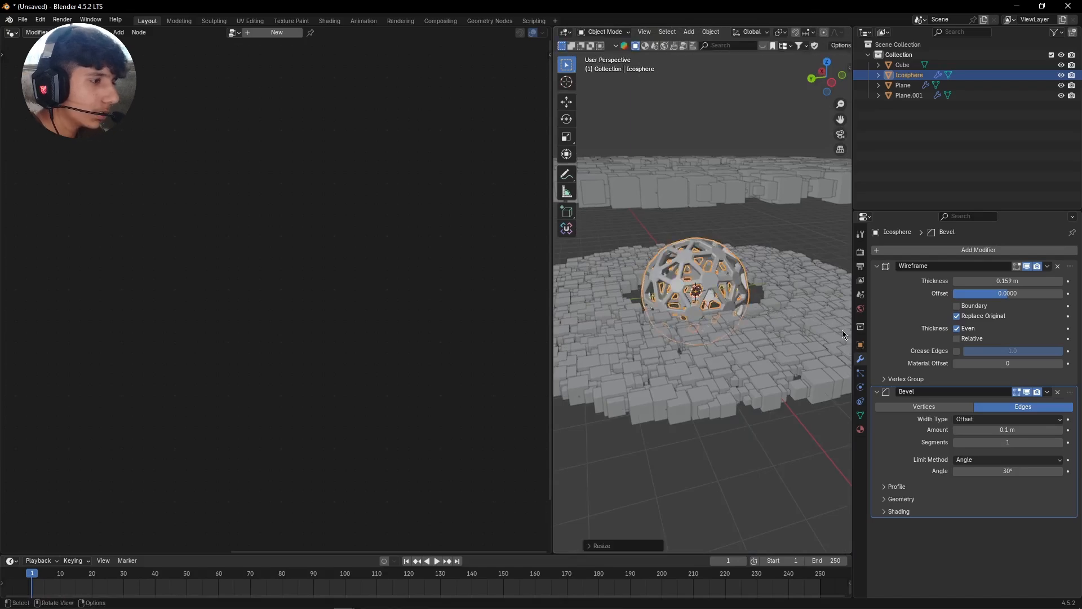
pyautogui.moveTo(842, 330); pyautogui.dragTo(764, 299, button='middle')
# Raise the wireframe sphere along the Z axis into the gap between the two rings and adjust its size
pyautogui.press('g')
pyautogui.press('z')
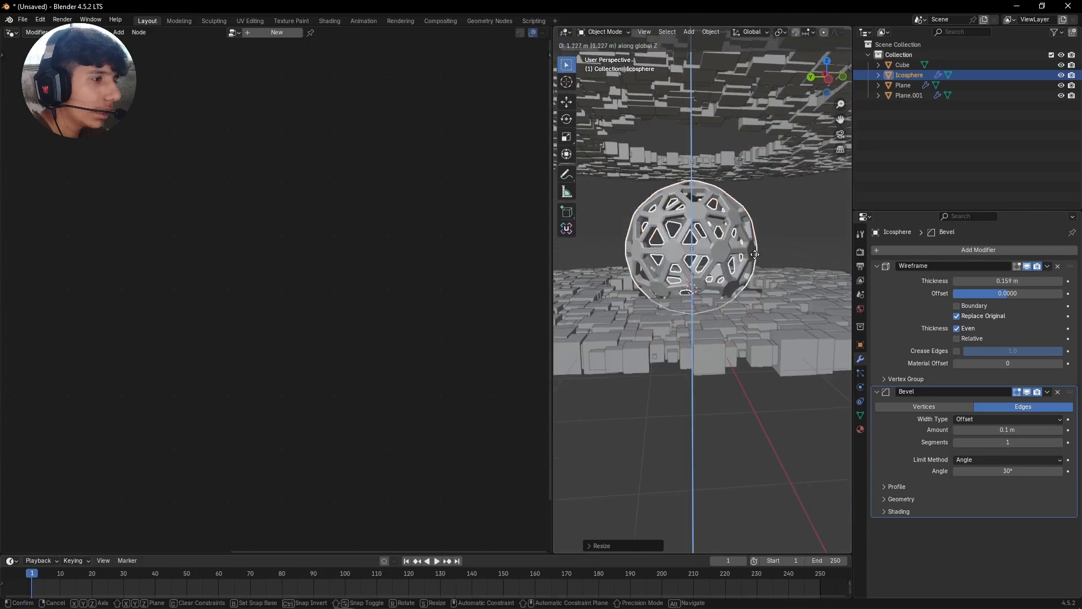
pyautogui.click(752, 233)
pyautogui.moveTo(752, 233); pyautogui.dragTo(771, 248, button='middle')
pyautogui.press('s')
pyautogui.click(775, 276)
# Adjust the upper ring's height along the Z axis relative to the wireframe sphere
pyautogui.scroll(-4, 737, 246)
pyautogui.click(762, 215)
pyautogui.press('g')
pyautogui.press('z')
pyautogui.click(762, 231)
# Raise the lower ring about 0.31 m along the Z axis towards the wireframe sphere, then deselect it
pyautogui.scroll(1, 768, 242)
pyautogui.click(765, 291)
pyautogui.press('g')
pyautogui.press('z')
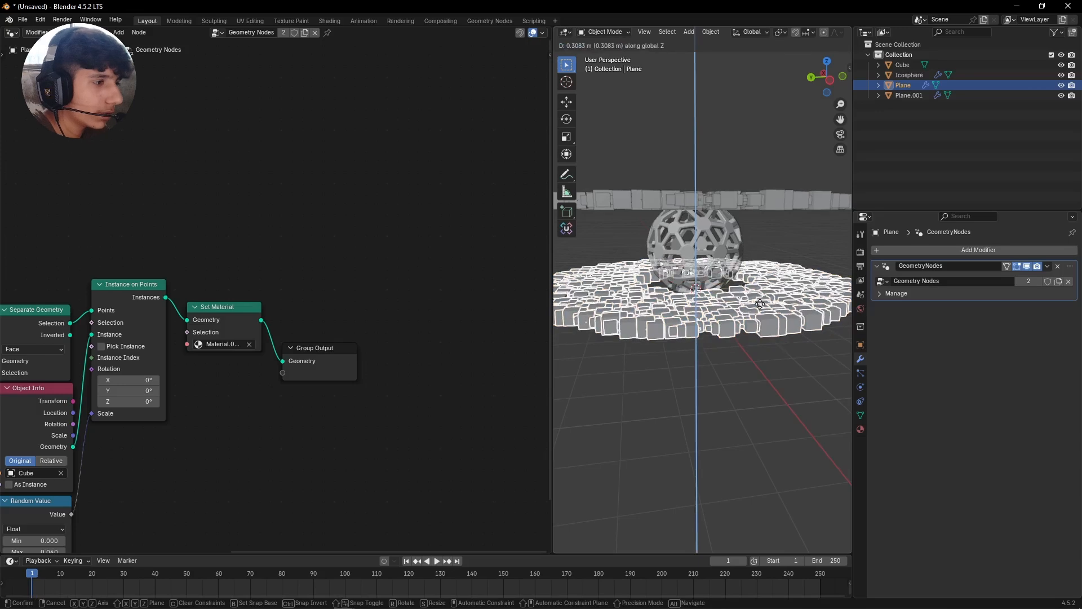
pyautogui.click(761, 303)
pyautogui.click(771, 238)
pyautogui.scroll(2, 776, 271)
pyautogui.keyDown('alt'); pyautogui.moveTo(779, 292); pyautogui.dragTo(735, 276); pyautogui.keyUp('alt')
pyautogui.scroll(2, 735, 275)
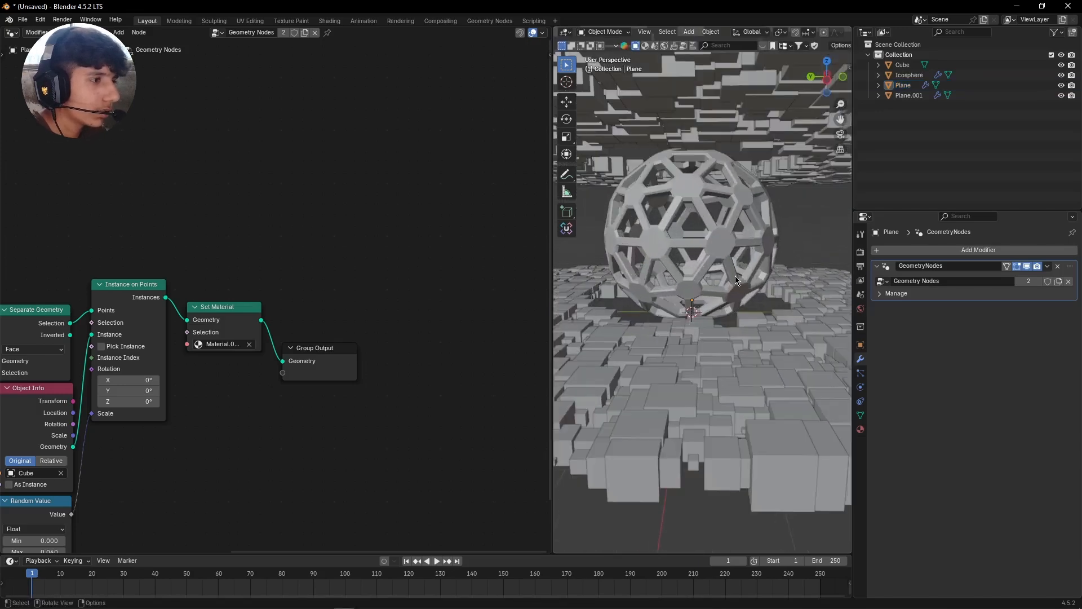
pyautogui.keyDown('alt'); pyautogui.moveTo(735, 165); pyautogui.dragTo(726, 276); pyautogui.keyUp('alt')
pyautogui.scroll(2, 728, 276)
pyautogui.hotkey('shift', 'a')
pyautogui.moveTo(649, 206)
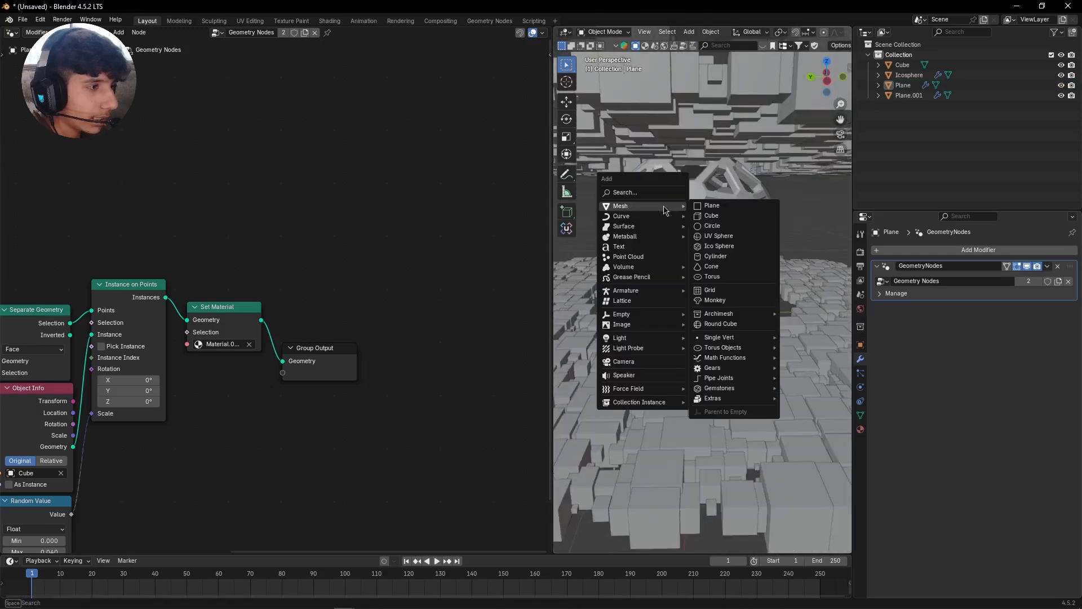
pyautogui.click(725, 252)
pyautogui.scroll(-5, 723, 309)
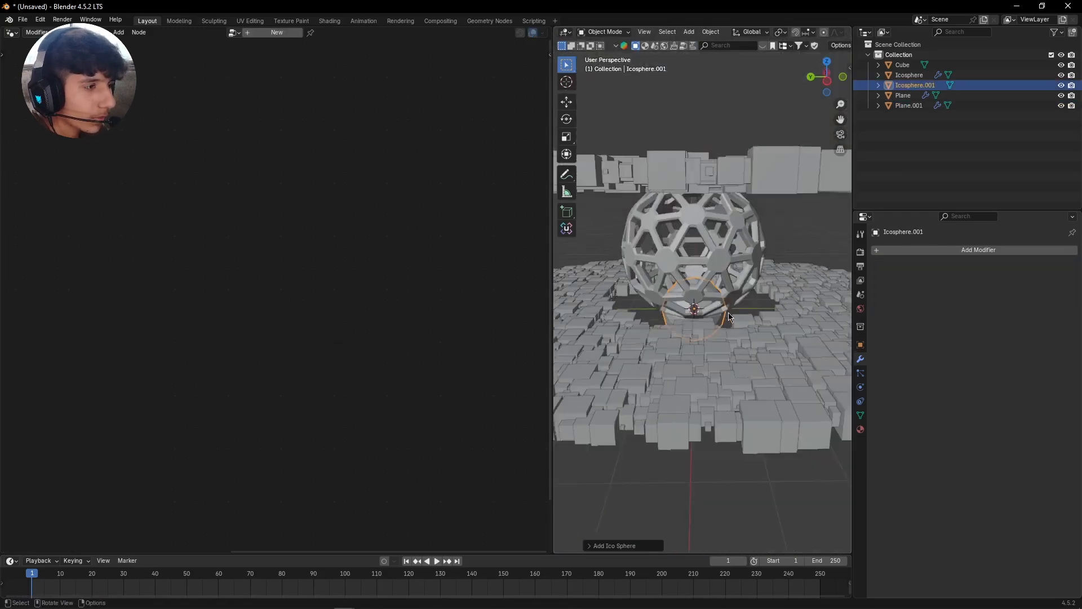
pyautogui.scroll(3, 729, 313)
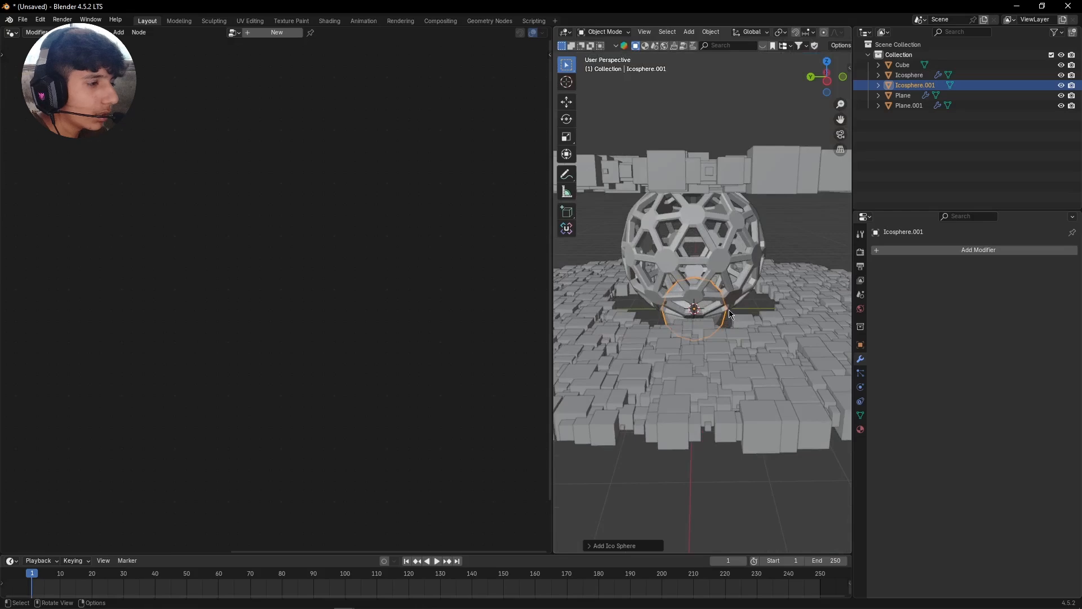
pyautogui.press('Delete')
# Duplicate the wireframe sphere in place
pyautogui.click(722, 244)
pyautogui.hotkey('shift', 'd')
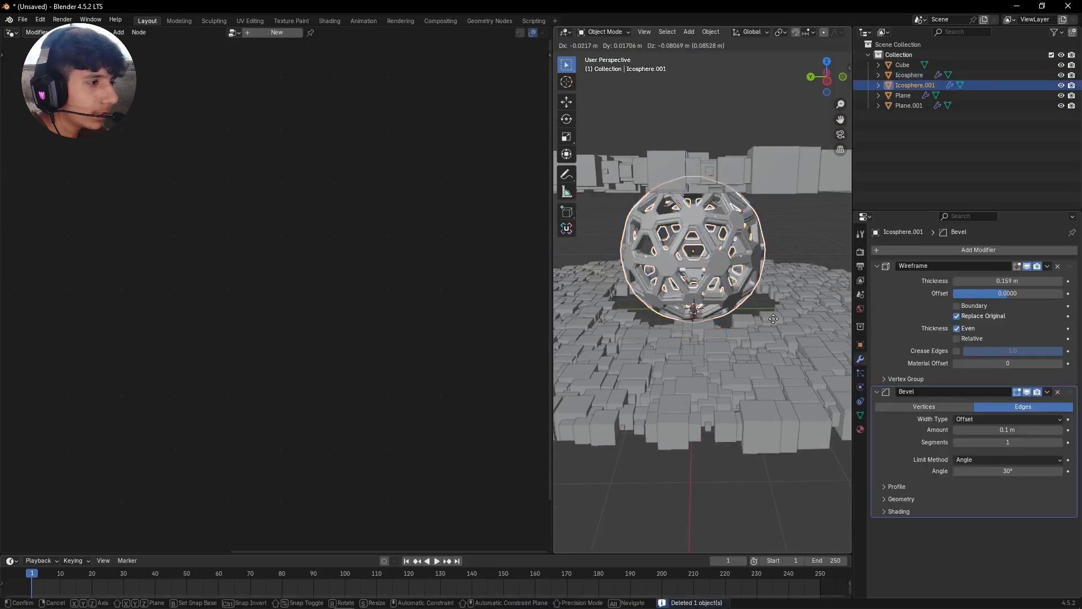
pyautogui.rightClick(771, 297)
# Set the duplicated sphere's Wireframe Thickness to 0.022 m
pyautogui.scroll(6, 750, 309)
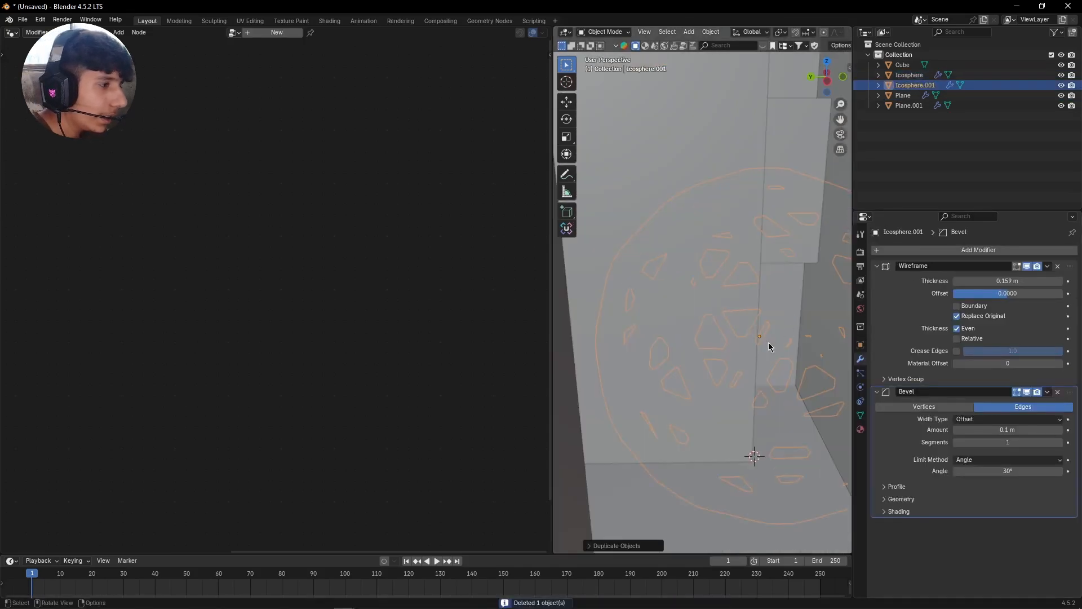
pyautogui.scroll(-3, 750, 309)
pyautogui.scroll(5, 750, 309)
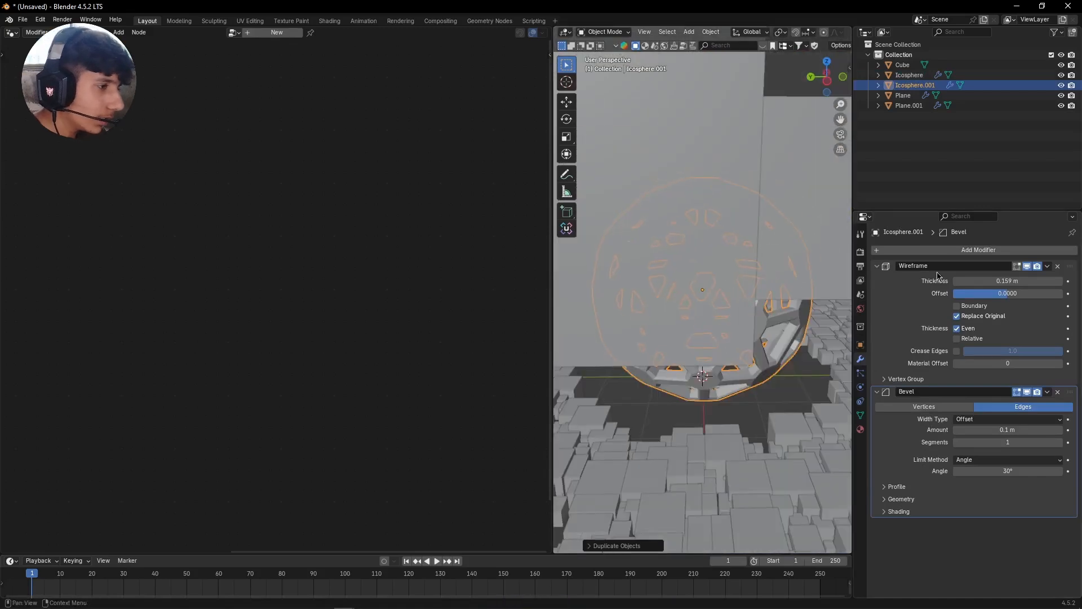
pyautogui.scroll(-4, 750, 309)
pyautogui.moveTo(993, 281); pyautogui.dragTo(936, 280)
pyautogui.rightClick(805, 328)
pyautogui.scroll(-2, 780, 314)
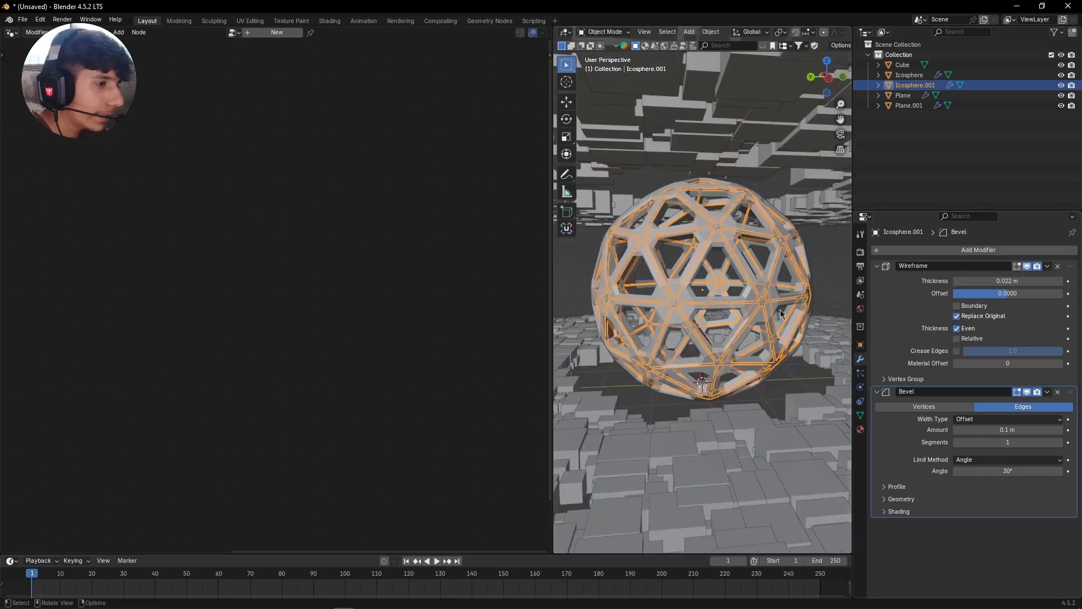
# Scale the thin duplicated sphere up to about 1.19 times so it encloses the thicker one
pyautogui.press('s')
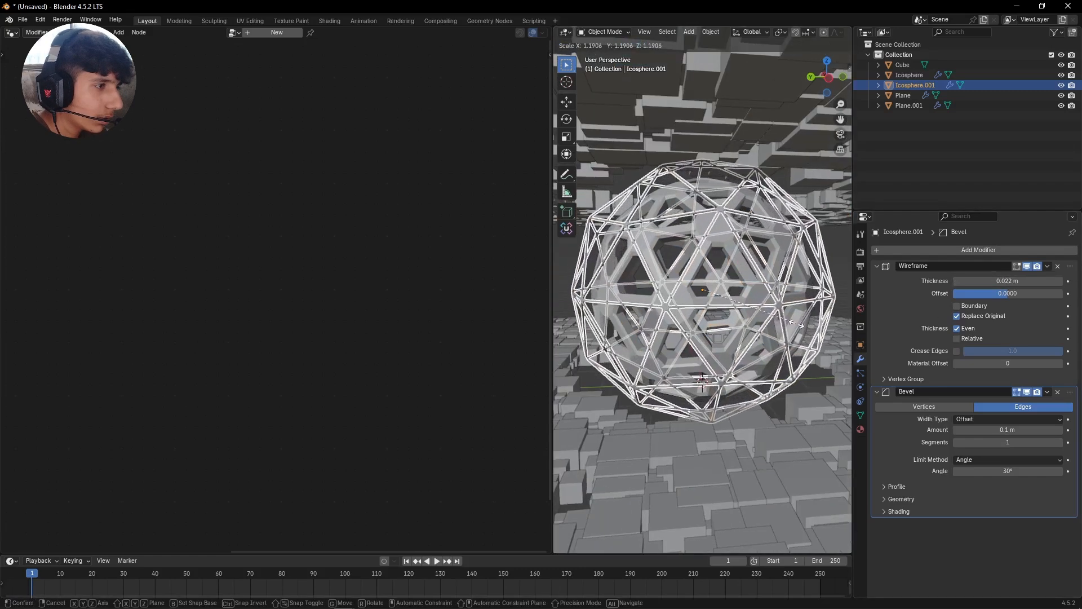
pyautogui.click(798, 327)
pyautogui.scroll(3, 812, 352)
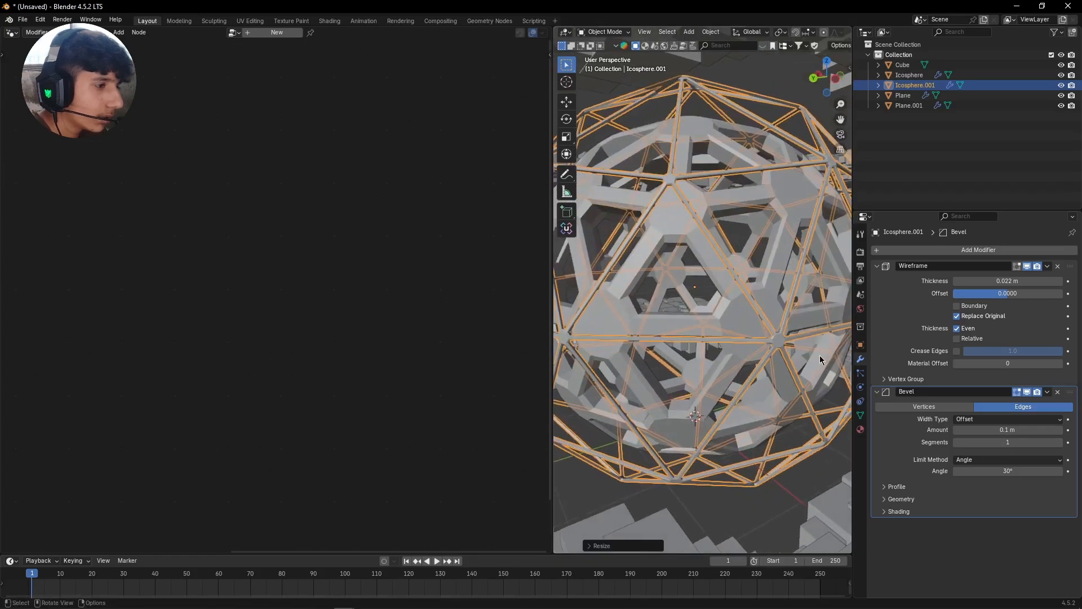
# Duplicate the thick wireframe sphere in place and remove the Wireframe and Bevel modifiers from the copy
pyautogui.press('r')
pyautogui.press('r')
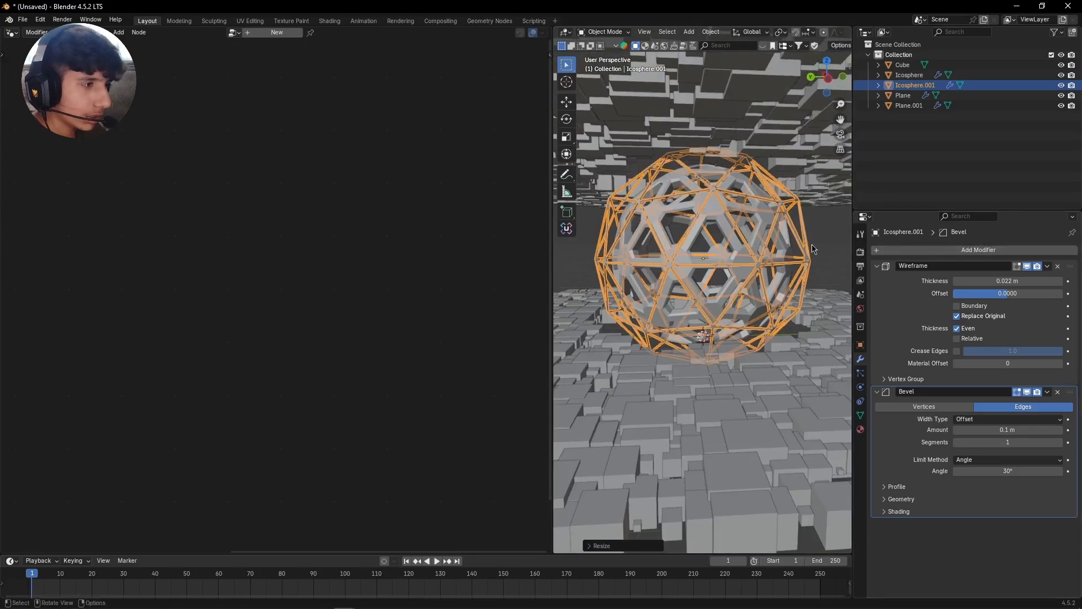
pyautogui.click(714, 218)
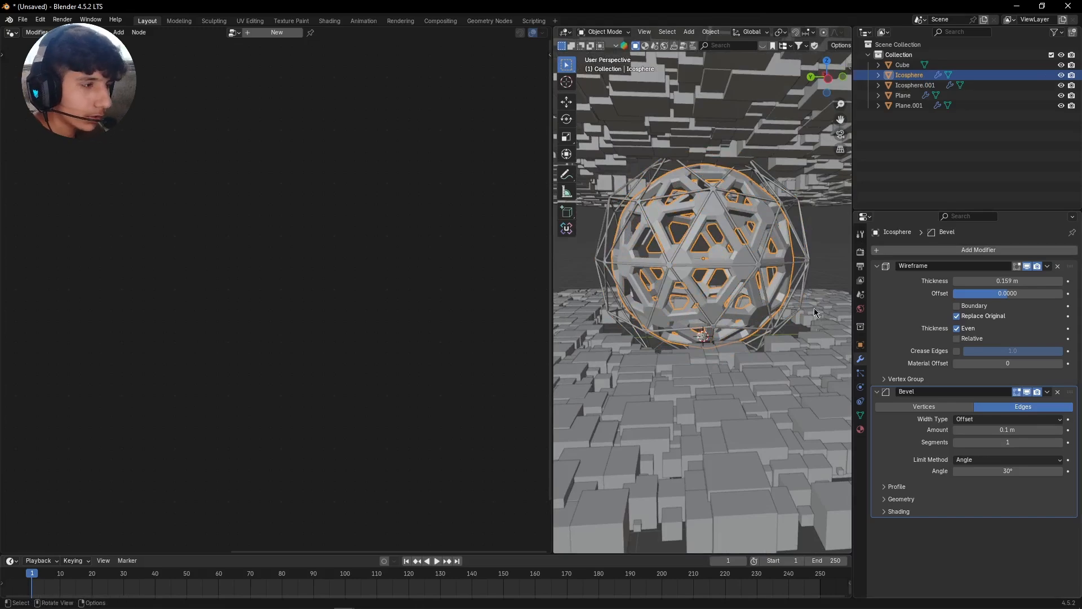
pyautogui.hotkey('shift', 'd')
pyautogui.rightClick(773, 307)
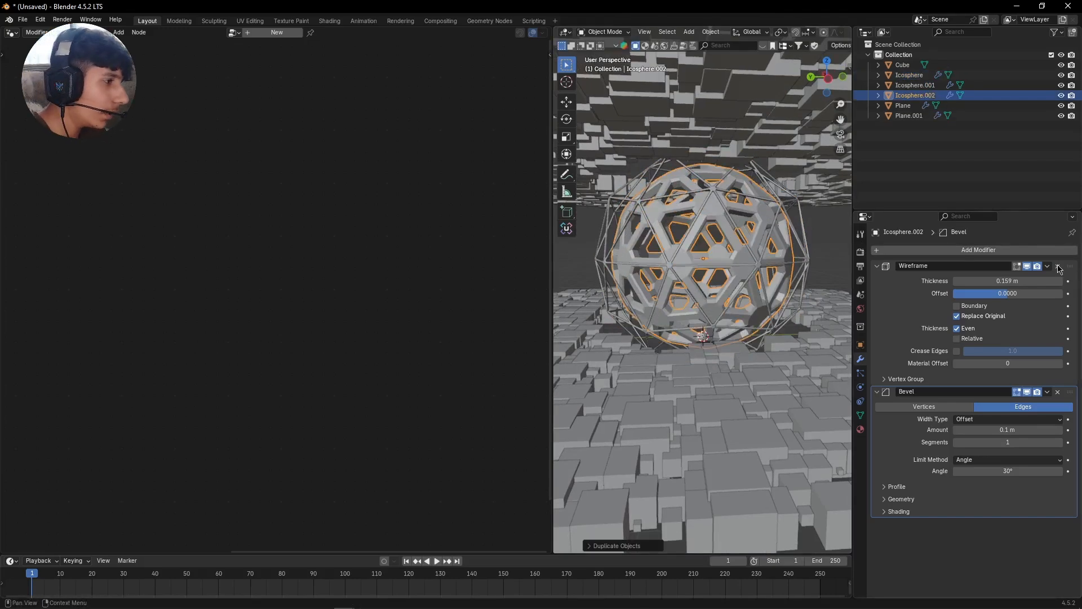
pyautogui.click(1058, 265)
pyautogui.click(1059, 266)
# Scale the solid duplicate sphere down so it sits inside the thick wireframe sphere
pyautogui.press('s')
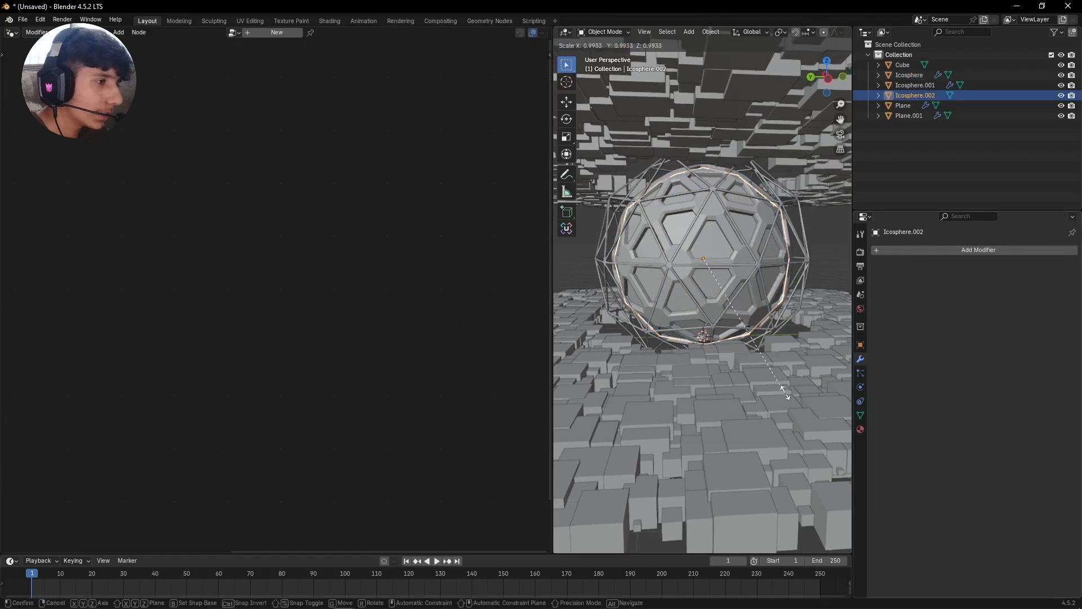
pyautogui.click(765, 353)
pyautogui.moveTo(762, 316); pyautogui.dragTo(759, 254, button='middle')
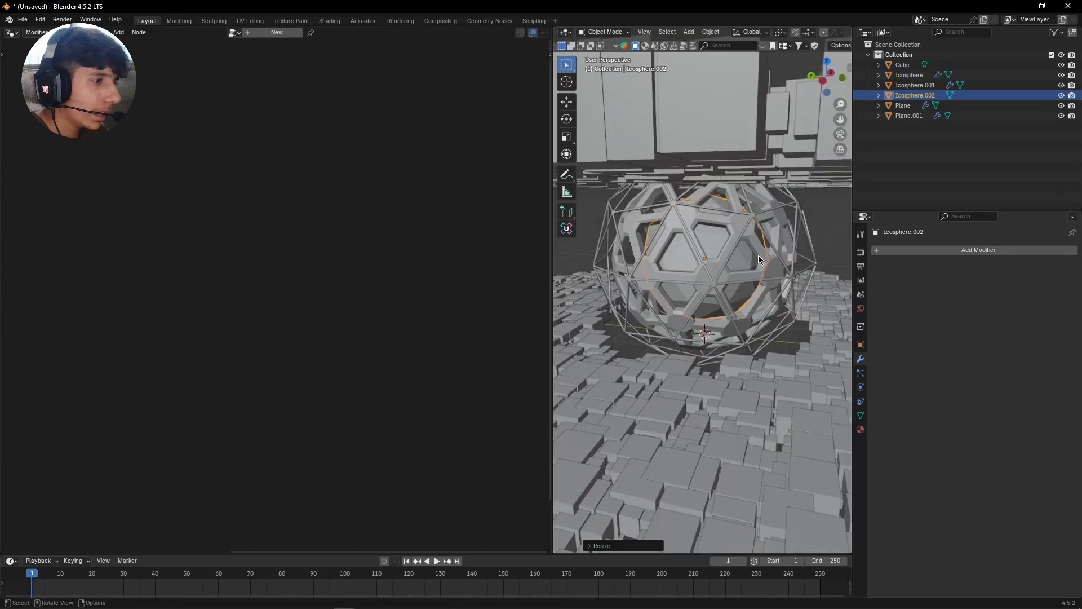
# Add a Subdivision Surface modifier to the inner solid sphere with viewport levels set to 2
pyautogui.click(962, 250)
pyautogui.write('subd')
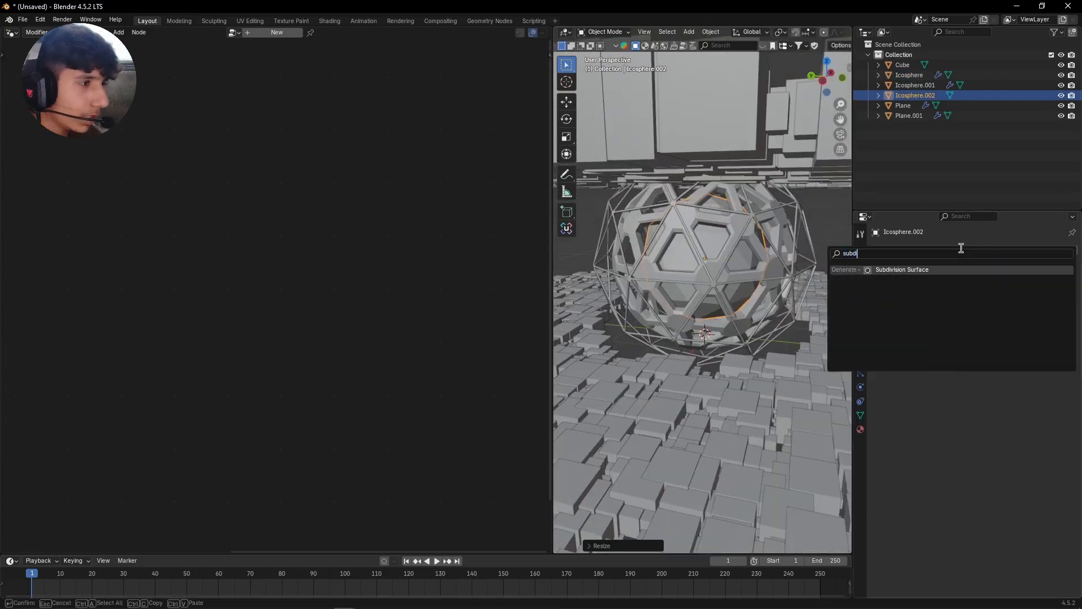
pyautogui.press('Return')
pyautogui.scroll(4, 699, 283)
pyautogui.moveTo(699, 283); pyautogui.dragTo(719, 275, button='middle')
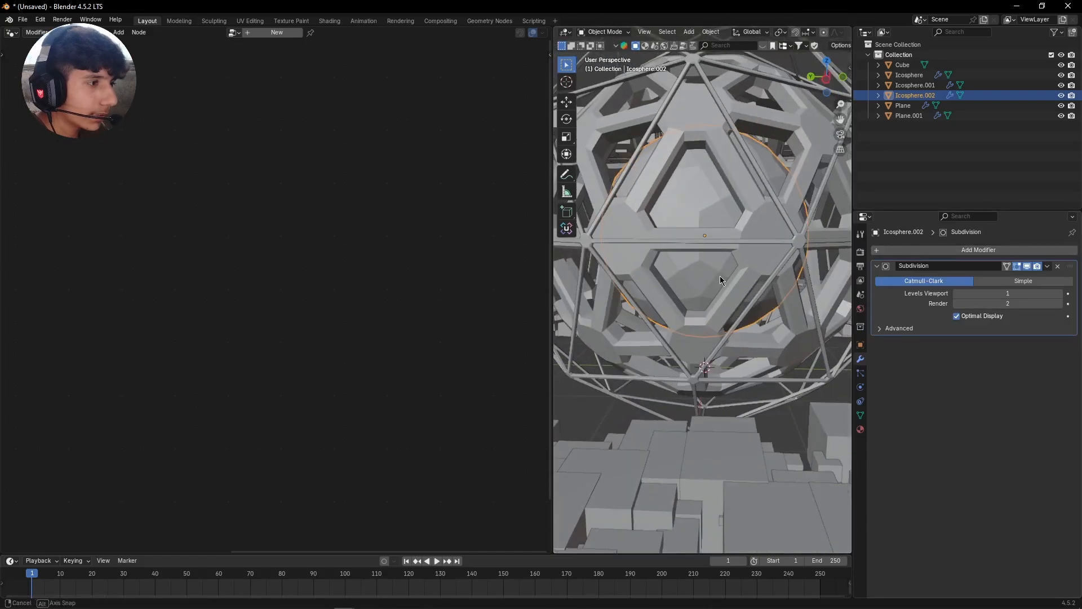
pyautogui.click(1061, 294)
# Shade the inner solid sphere smooth and fine-tune its scale to fit within the thick wireframe sphere
pyautogui.rightClick(732, 193)
pyautogui.click(732, 193)
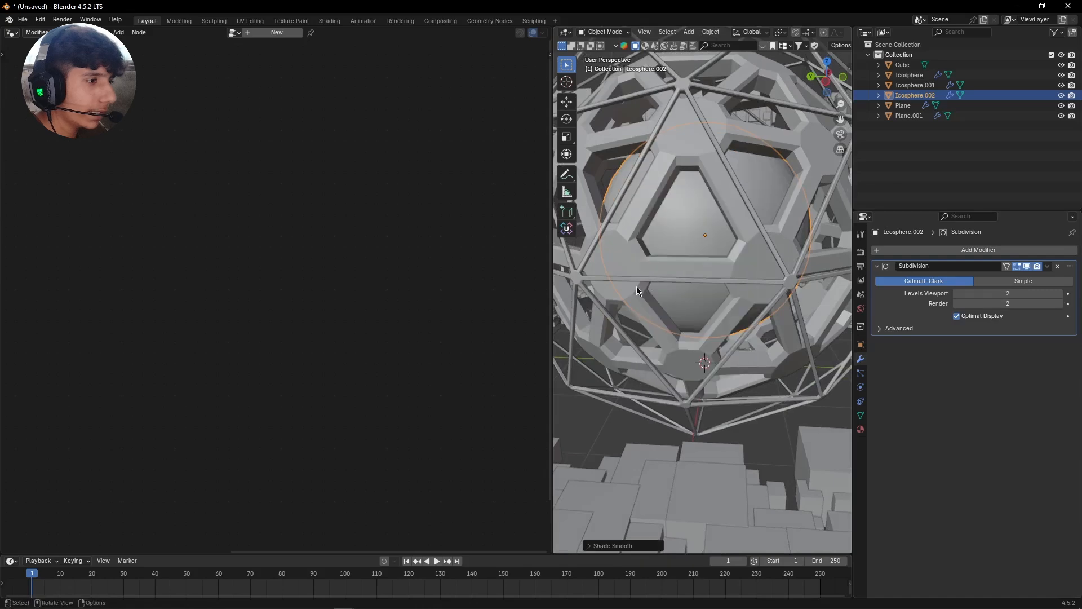
pyautogui.scroll(-3, 637, 286)
pyautogui.press('s')
pyautogui.click(768, 310)
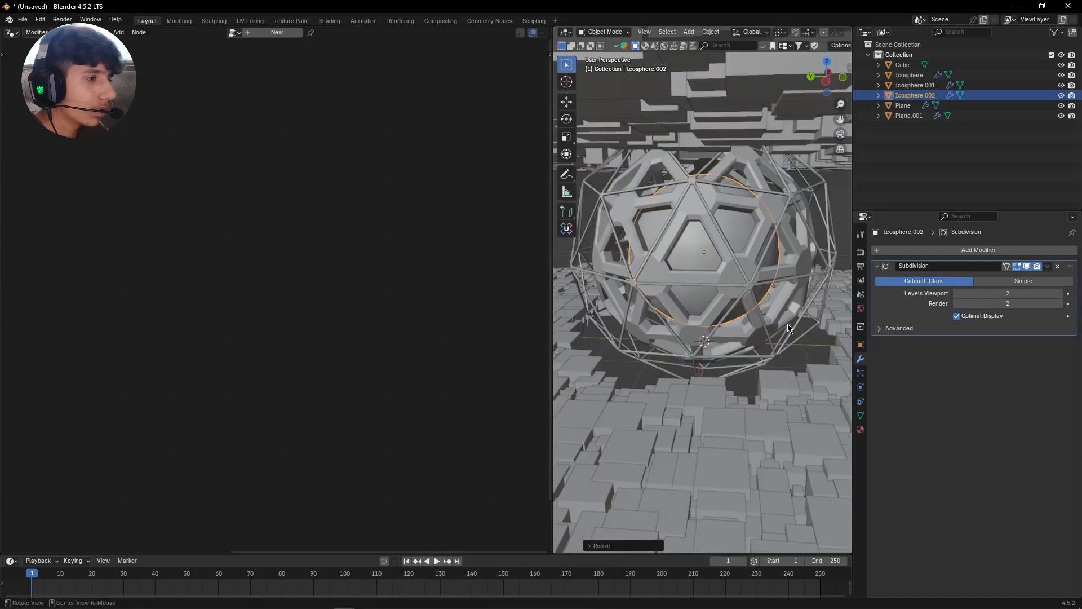
pyautogui.moveTo(767, 310); pyautogui.dragTo(766, 342, button='middle')
pyautogui.press('s')
pyautogui.click(769, 345)
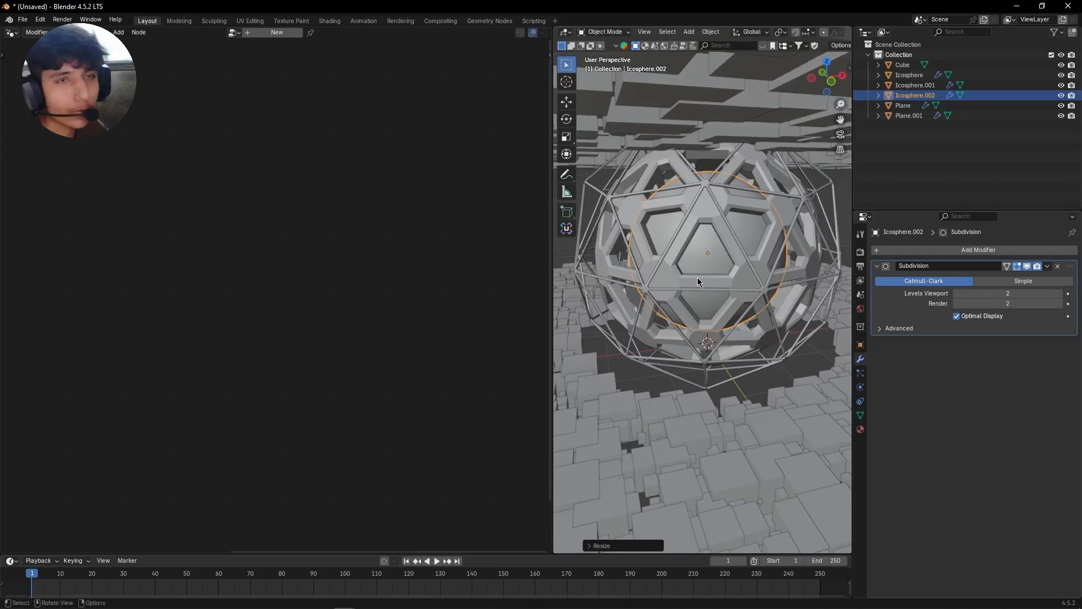
# Give the inner solid sphere a new Principled BSDF material with pure red emission at strength 19.6
pyautogui.scroll(-6, 695, 275)
pyautogui.moveTo(682, 305); pyautogui.dragTo(784, 280, button='middle')
pyautogui.keyDown('ctrl'); pyautogui.moveTo(786, 361); pyautogui.dragTo(786, 313, button='middle'); pyautogui.keyUp('ctrl')
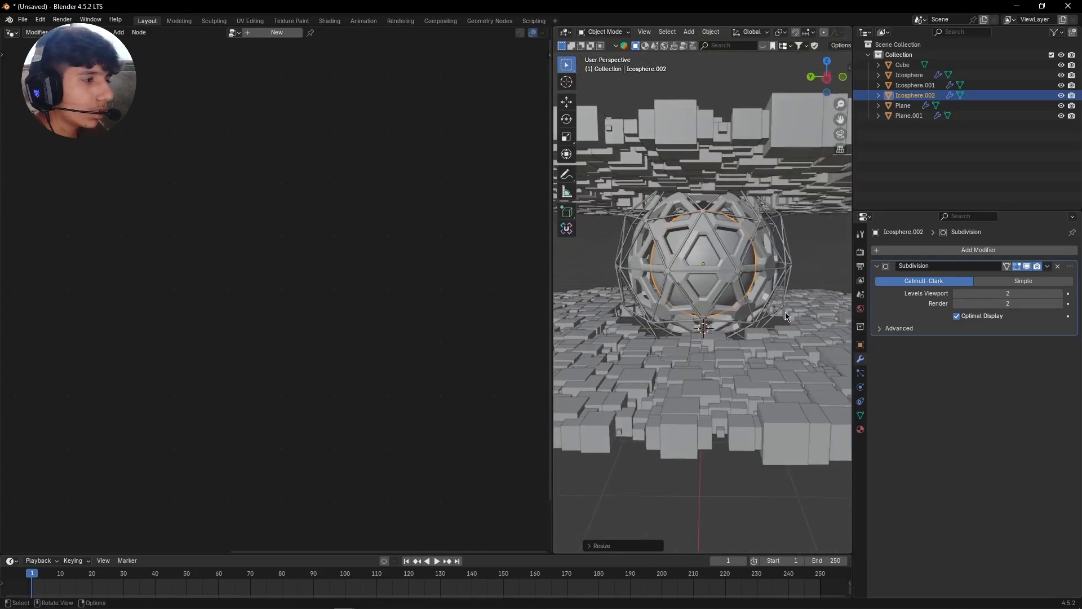
pyautogui.scroll(-2, 787, 314)
pyautogui.click(861, 431)
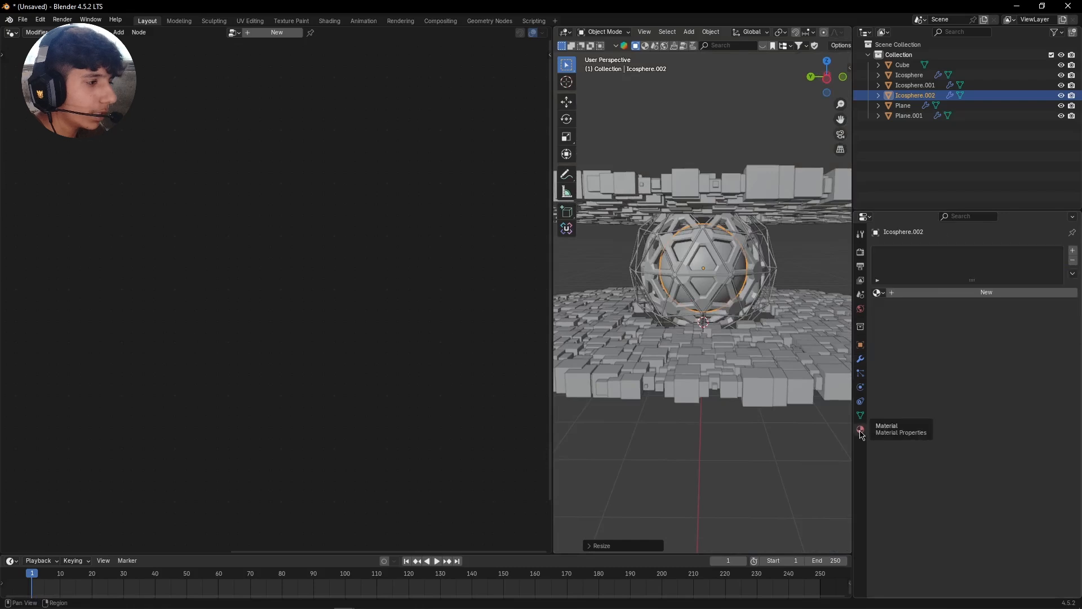
pyautogui.click(957, 298)
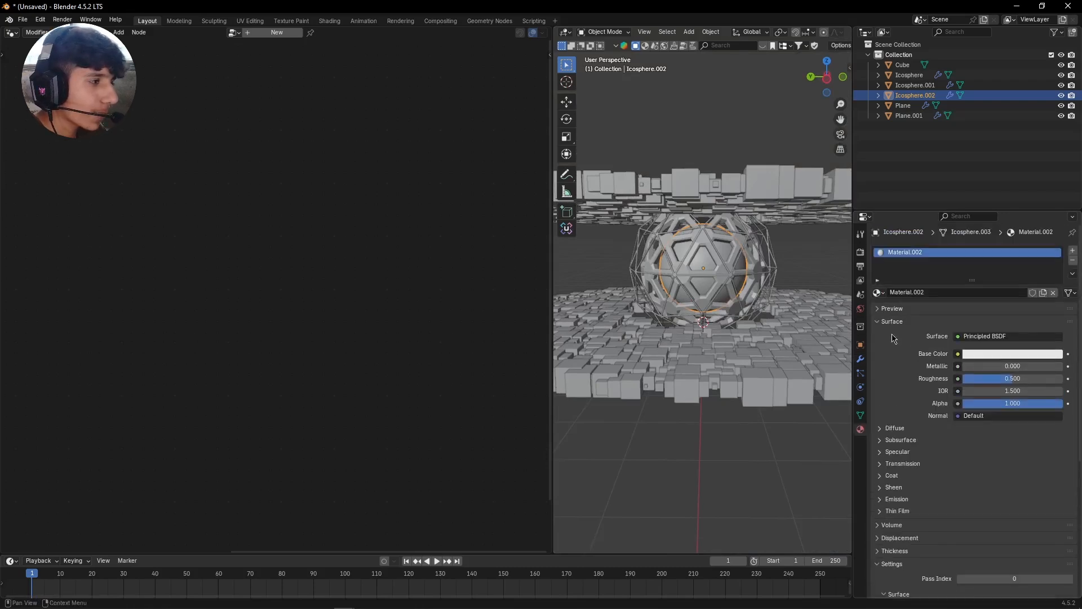
pyautogui.click(962, 339)
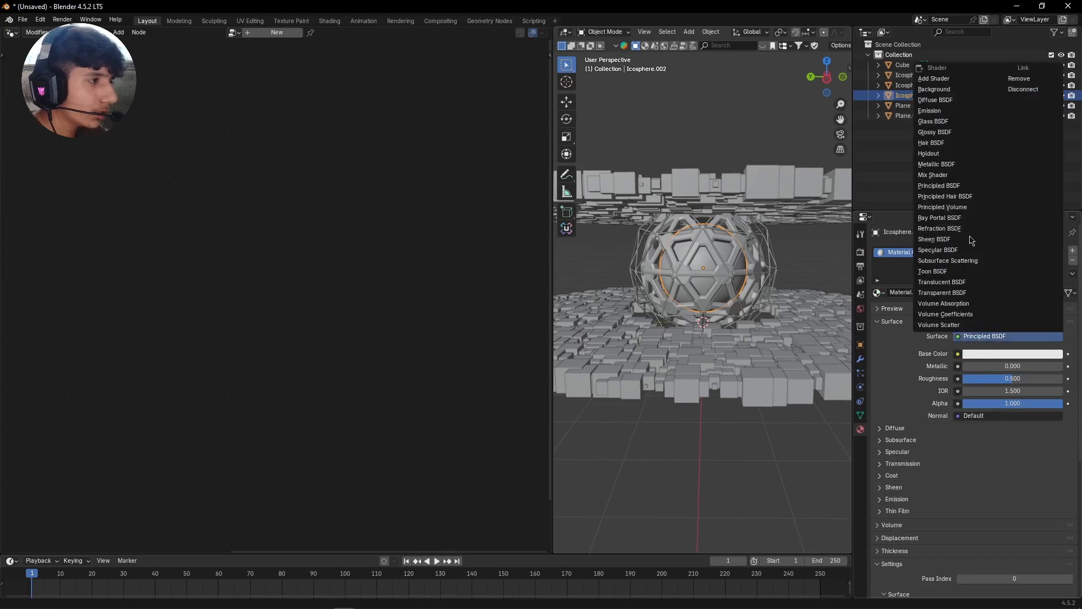
pyautogui.click(996, 337)
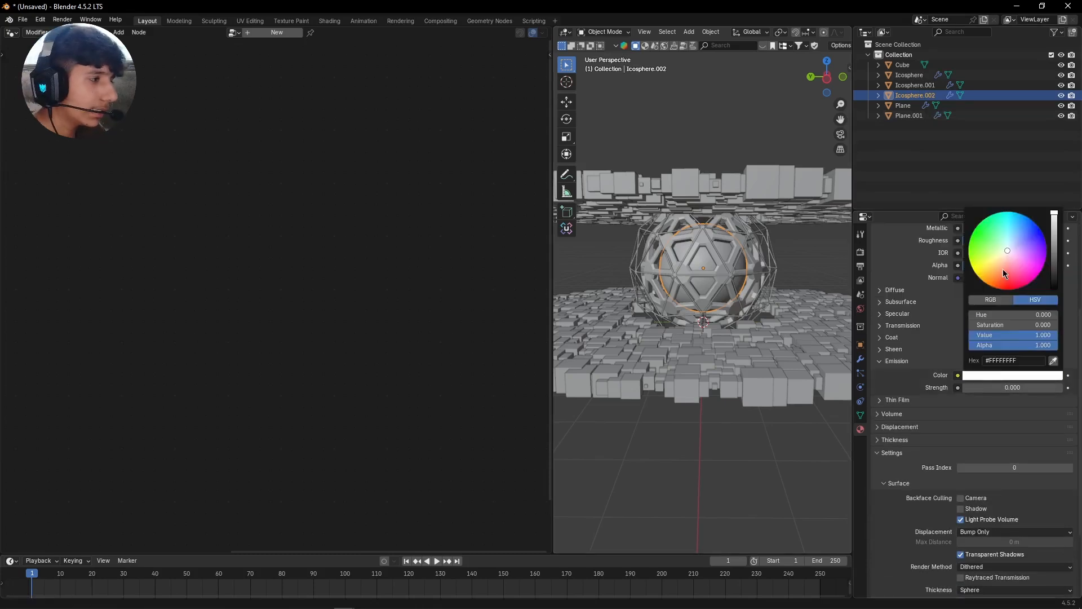
pyautogui.moveTo(1008, 251); pyautogui.dragTo(1009, 289)
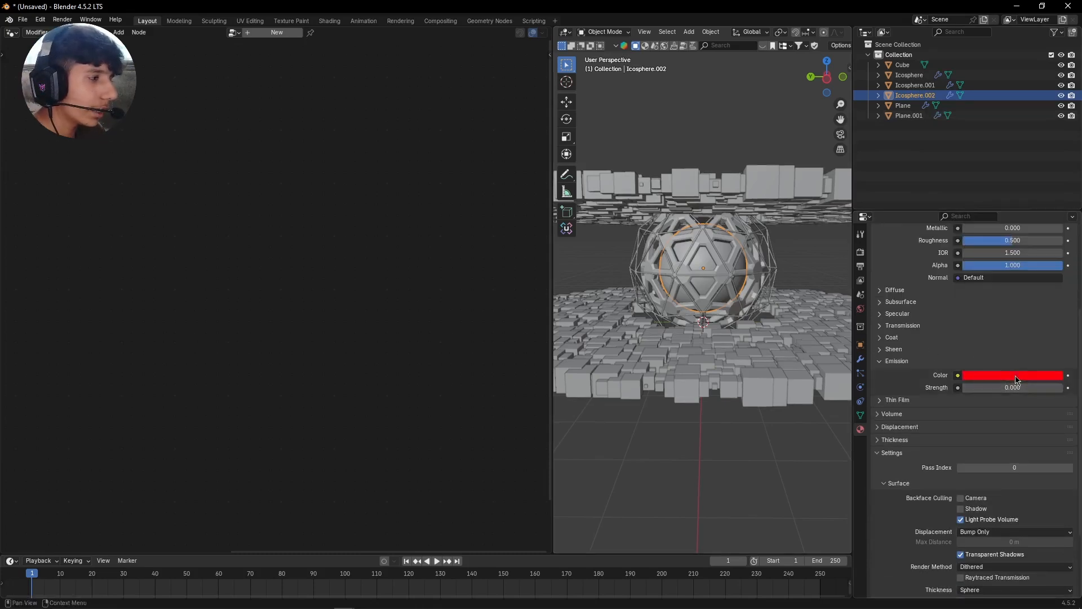
pyautogui.moveTo(1013, 387); pyautogui.dragTo(1063, 387)
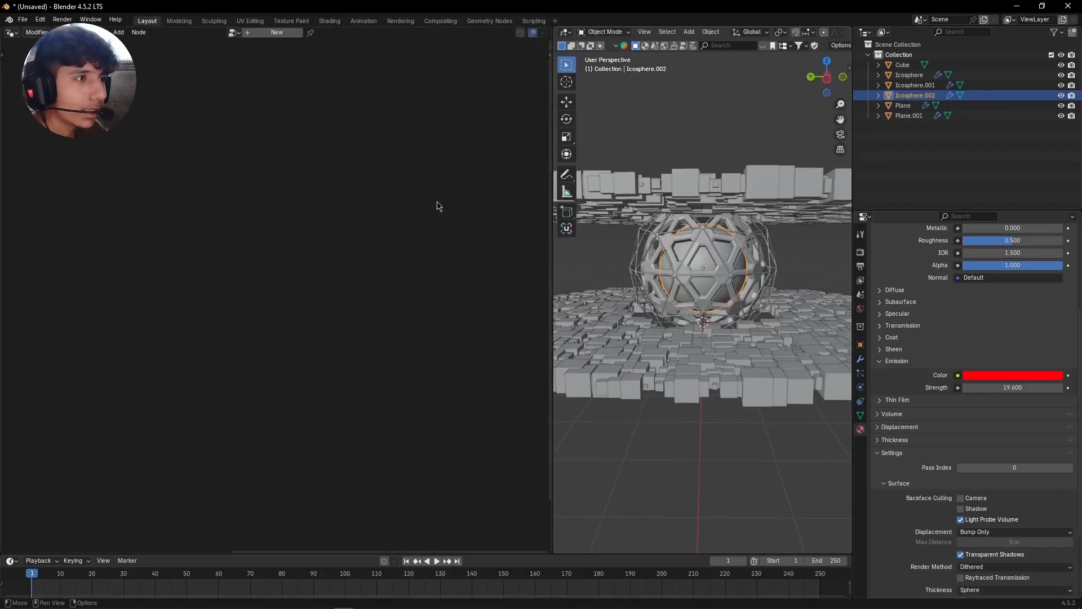
# Switch to the Compositing workspace, enlarge its node editor area and enable Use Nodes
pyautogui.click(444, 21)
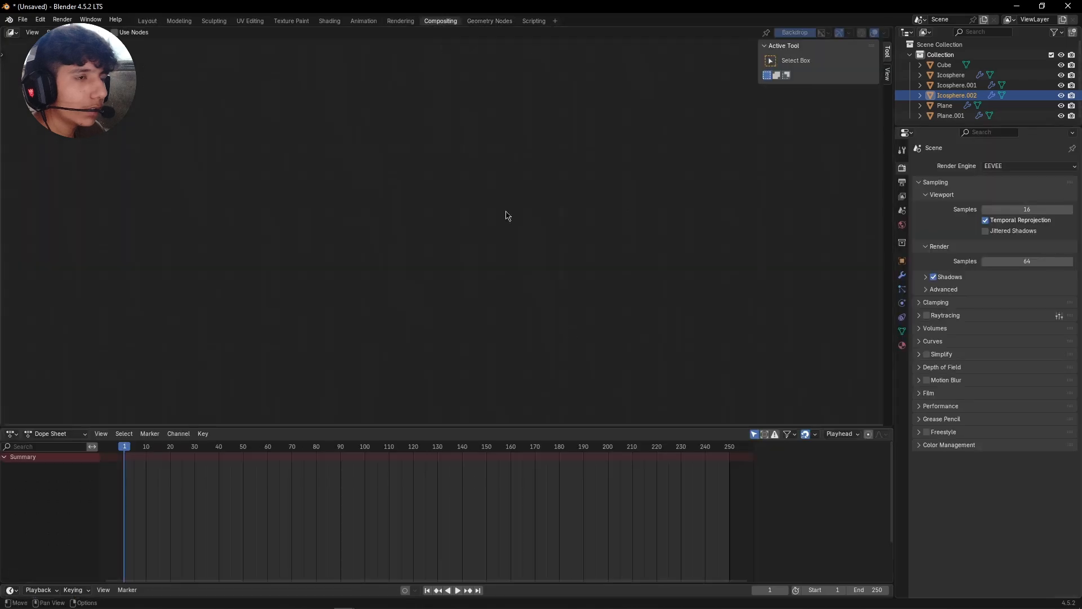
pyautogui.moveTo(326, 426); pyautogui.dragTo(338, 501)
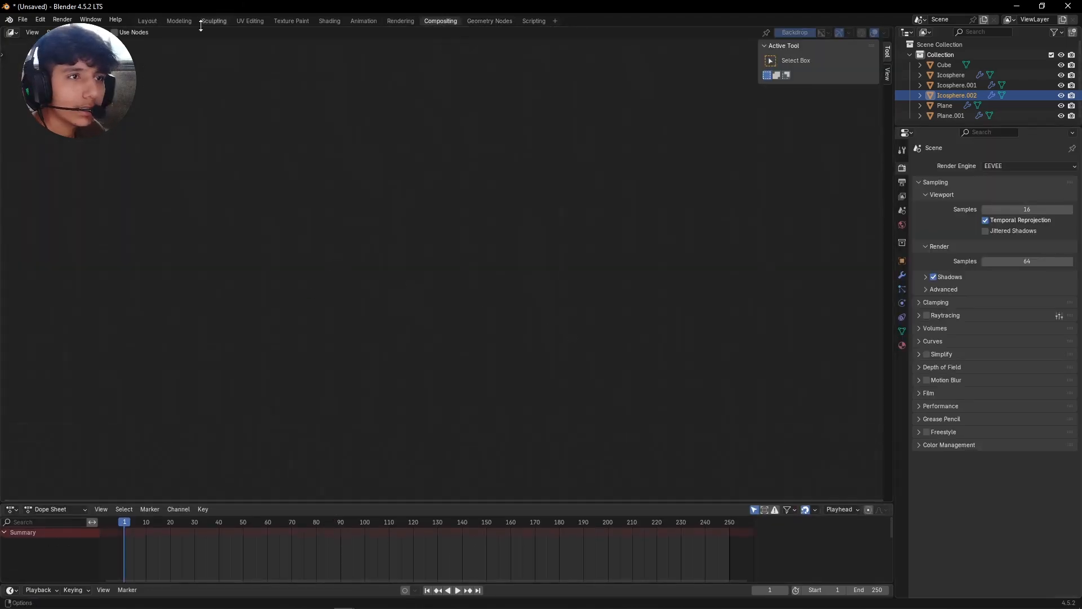
pyautogui.click(116, 32)
pyautogui.scroll(-2, 480, 181)
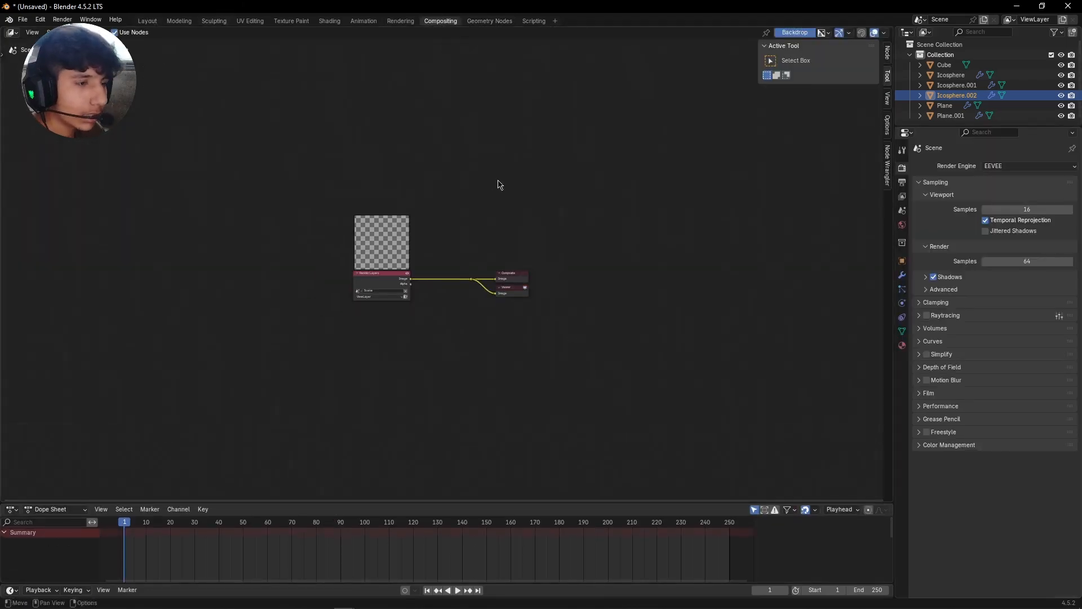
# Insert a Glare node between Render Layers and the Composite and Viewer outputs, with its type set to Bloom
pyautogui.scroll(4, 544, 205)
pyautogui.keyDown('shift'); pyautogui.moveTo(550, 202); pyautogui.dragTo(574, 186, button='middle'); pyautogui.keyUp('shift')
pyautogui.hotkey('shift', 'a')
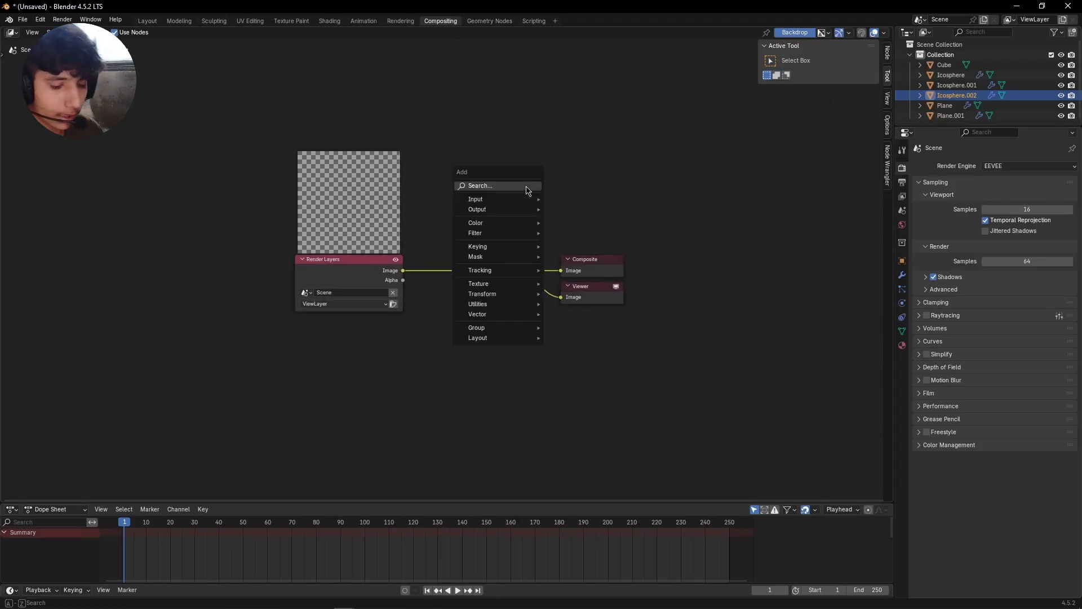
pyautogui.write('glar')
pyautogui.press('Return')
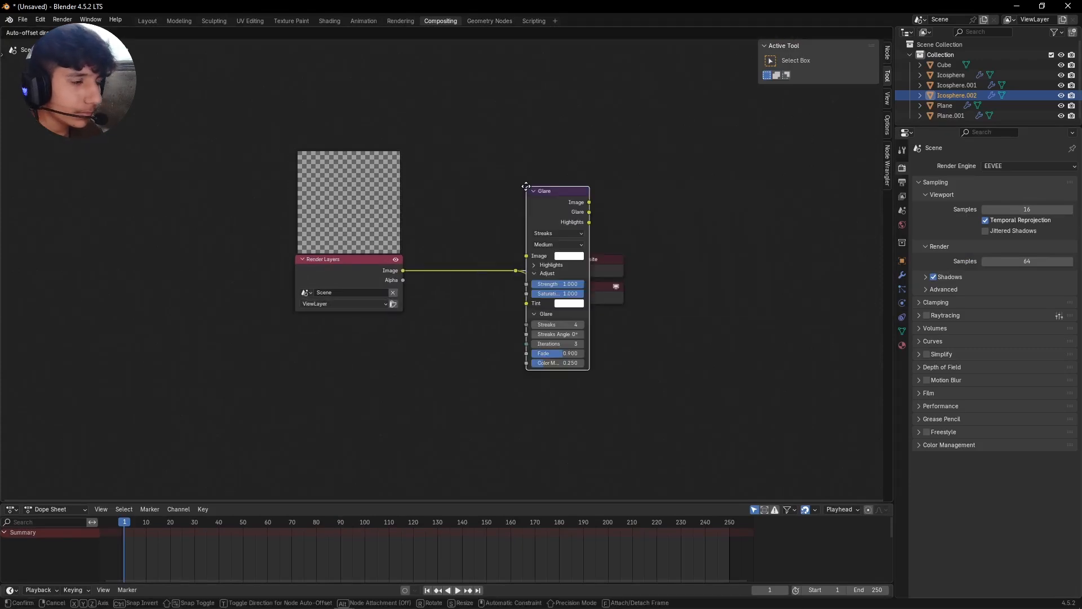
pyautogui.click(470, 208)
pyautogui.scroll(3, 470, 208)
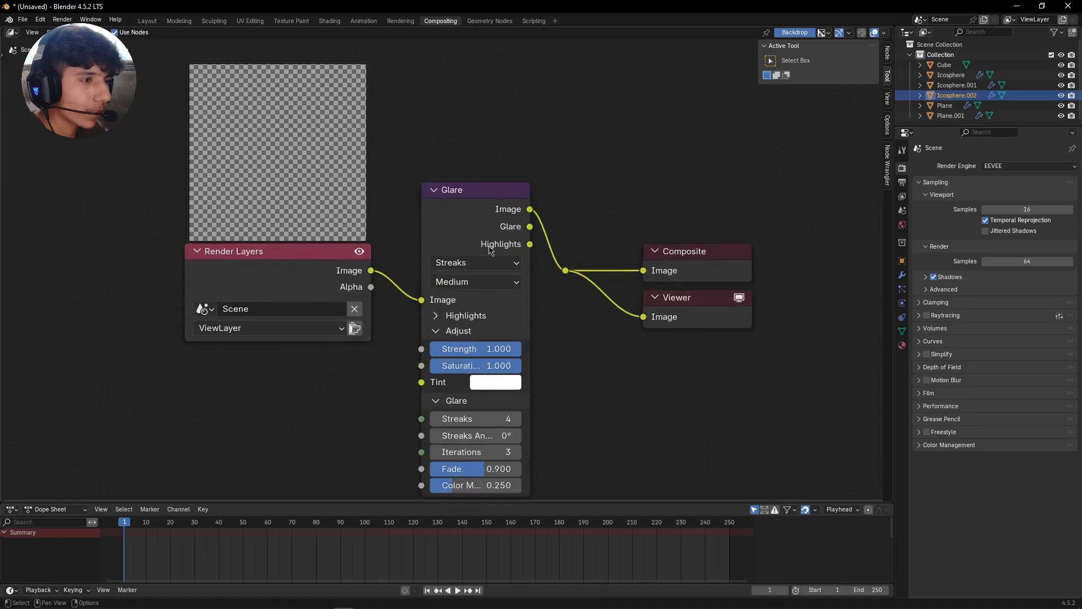
pyautogui.click(459, 261)
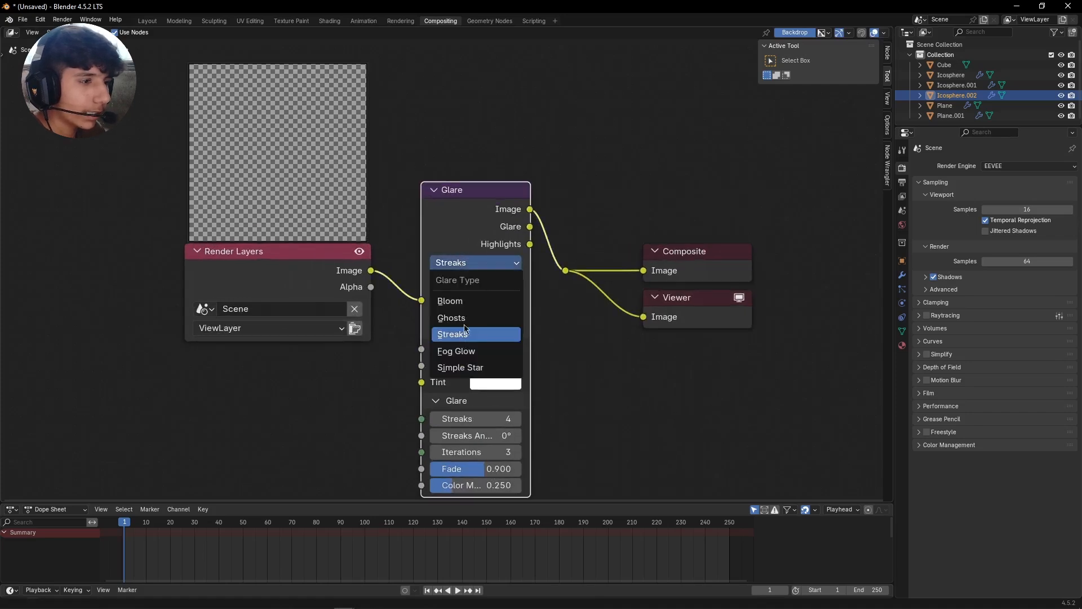
pyautogui.click(467, 307)
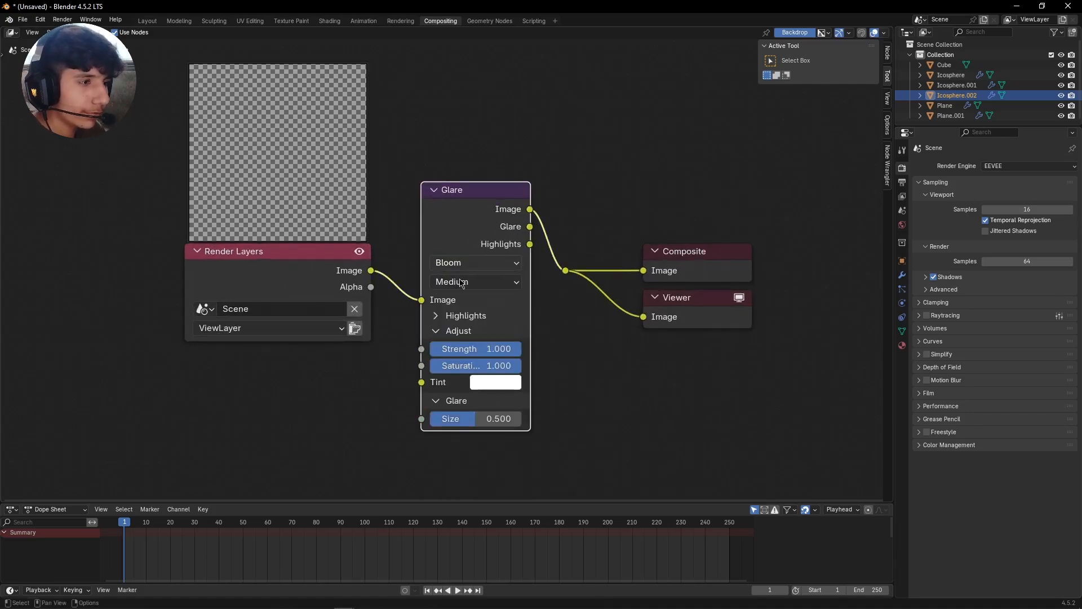
pyautogui.scroll(3, 561, 315)
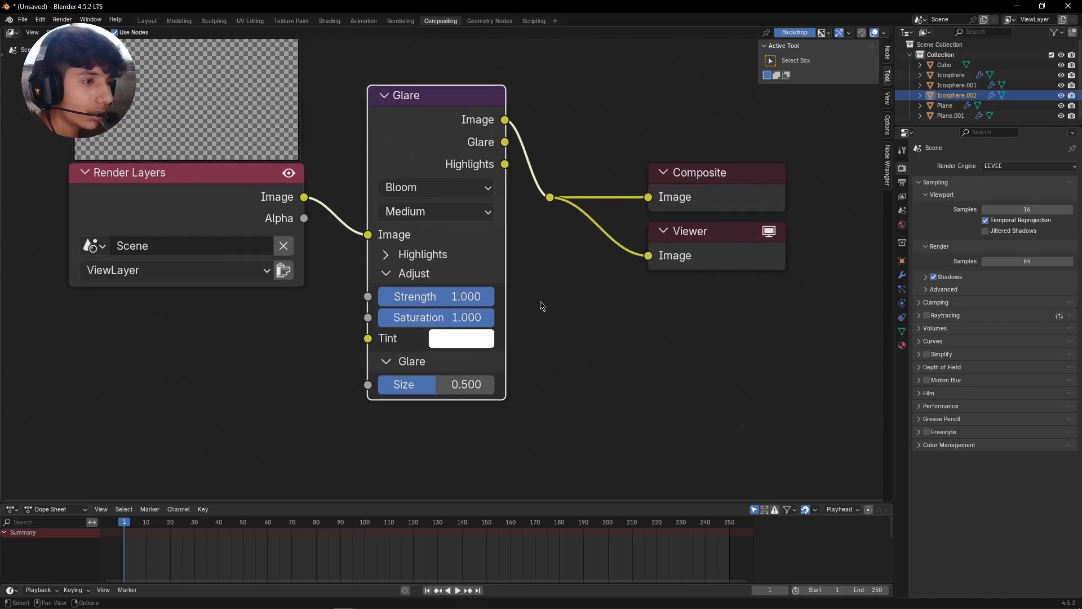
pyautogui.scroll(-3, 570, 341)
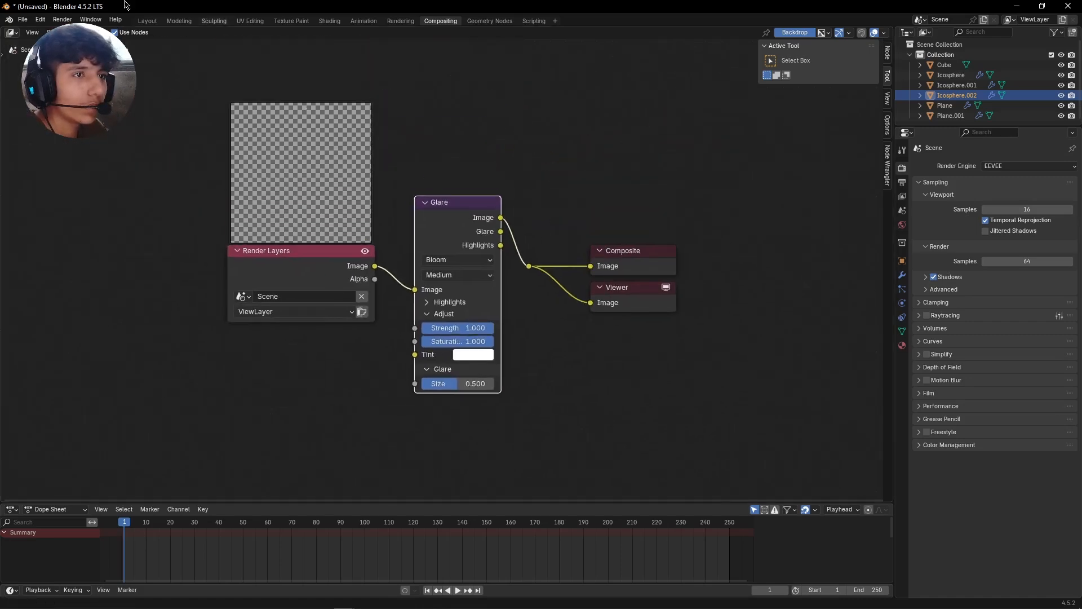
# Return to the Layout workspace, widen the 3D viewport and set the render engine to Cycles
pyautogui.click(148, 20)
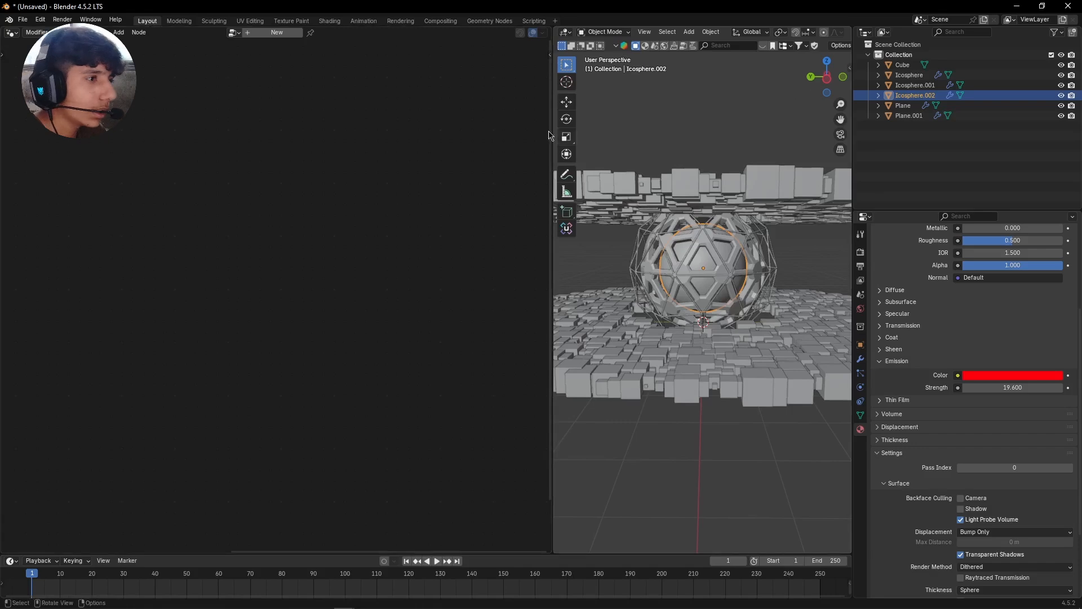
pyautogui.moveTo(553, 136); pyautogui.dragTo(169, 137)
pyautogui.click(860, 252)
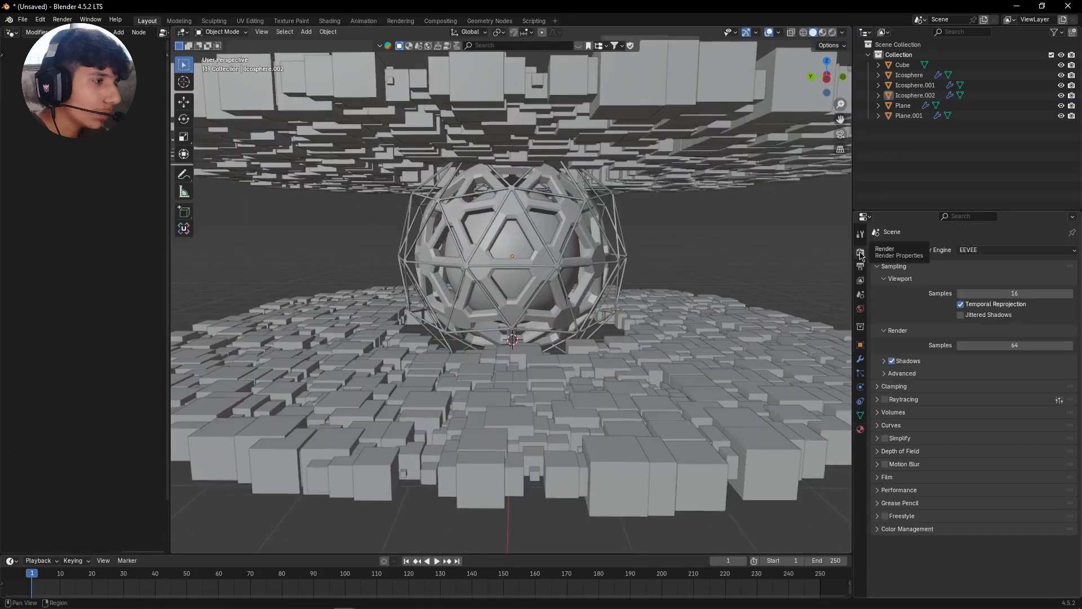
pyautogui.moveTo(894, 210); pyautogui.dragTo(882, 129)
pyautogui.click(975, 169)
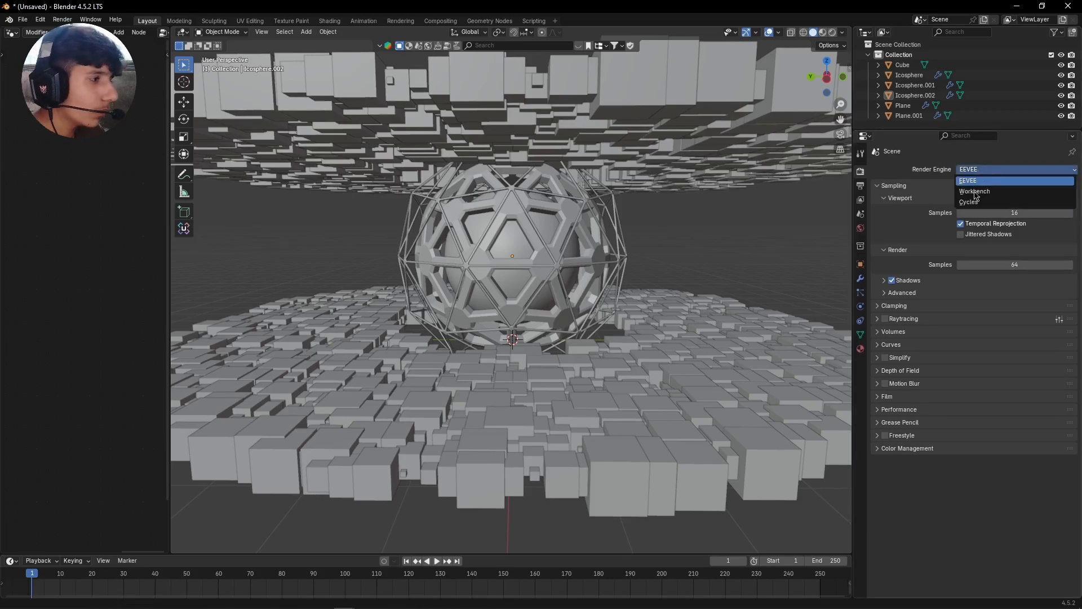
pyautogui.click(978, 202)
# Show the viewport in Rendered shading with the viewport compositor set to Always
pyautogui.scroll(1, 689, 253)
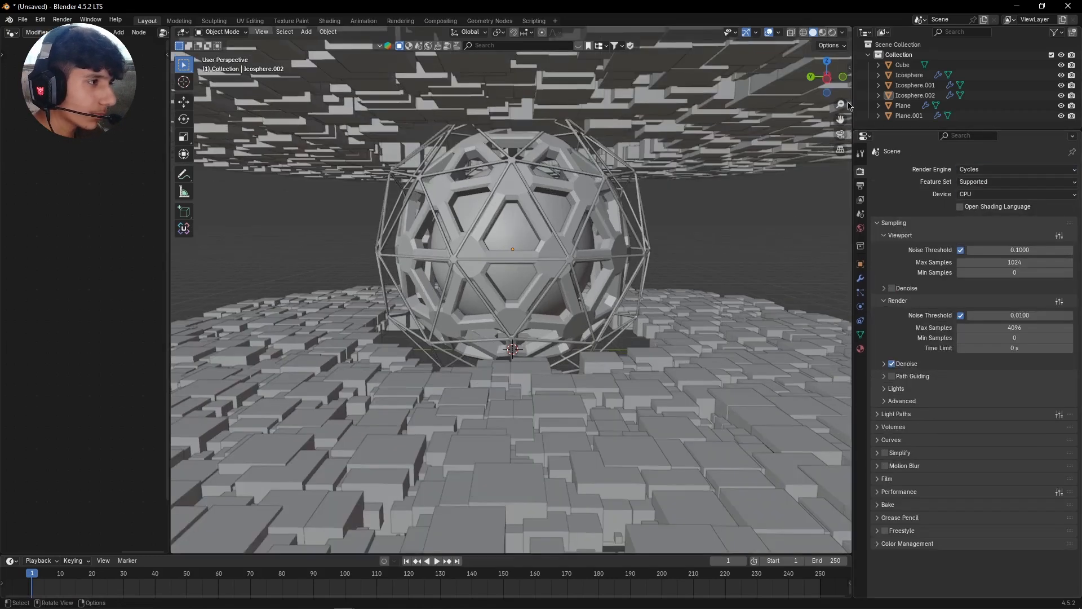
pyautogui.press('z')
pyautogui.click(690, 100)
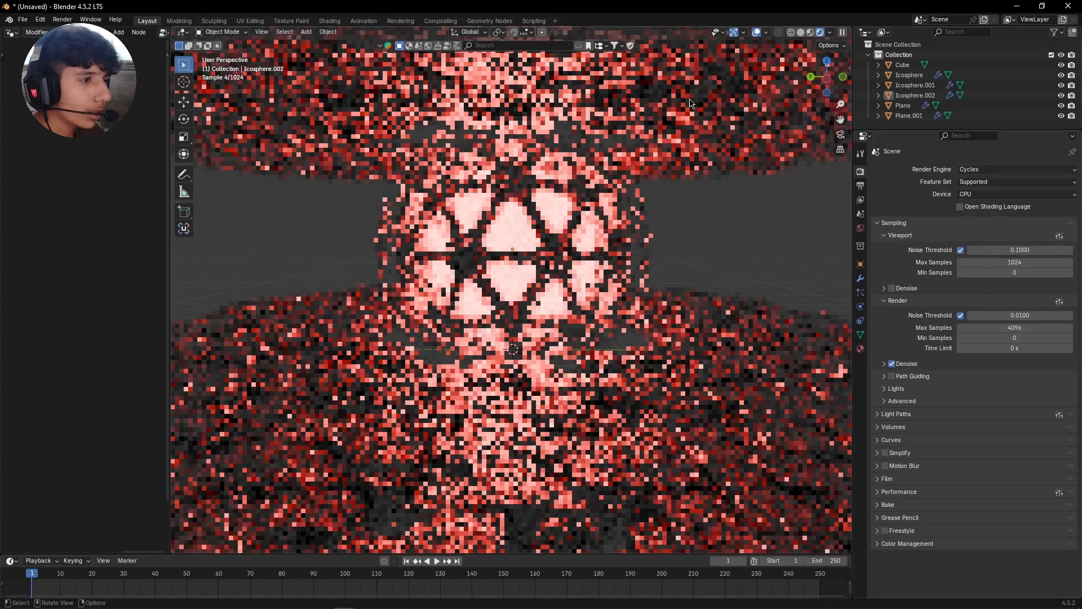
pyautogui.click(830, 33)
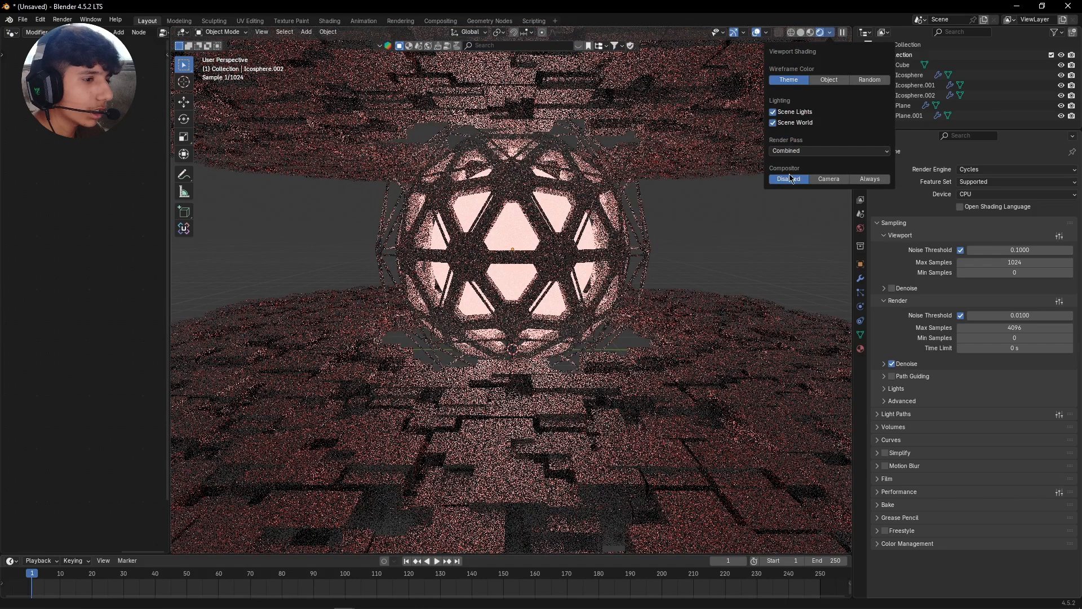
pyautogui.click(869, 180)
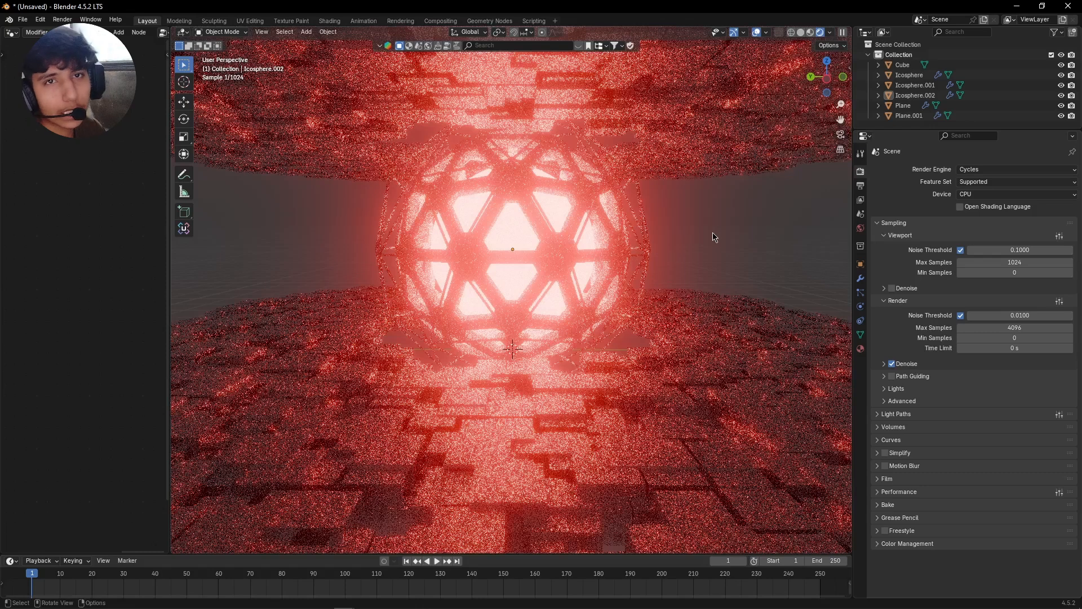
pyautogui.scroll(-3, 473, 218)
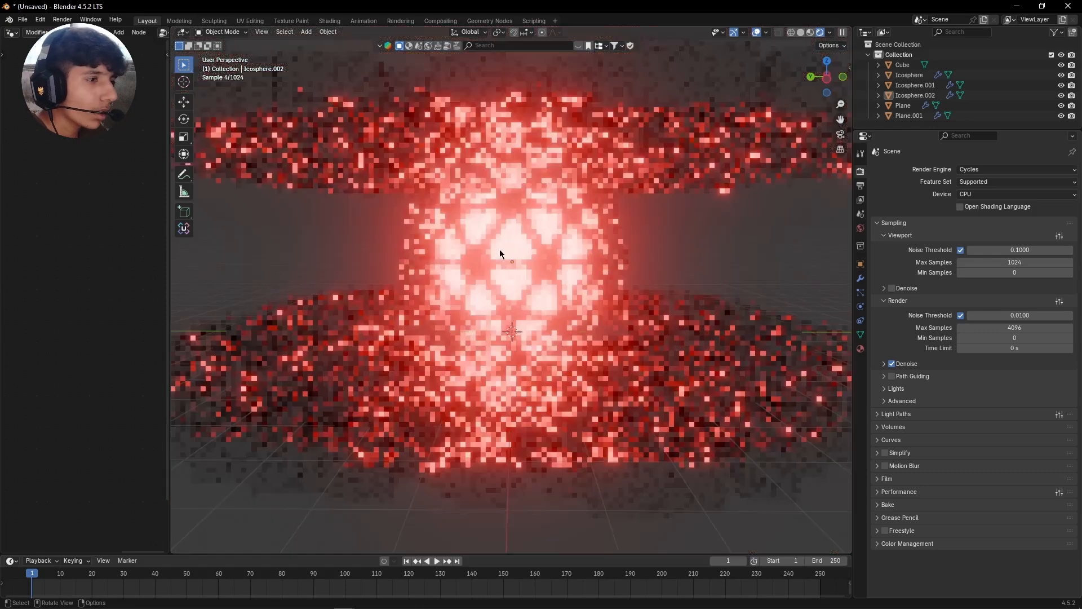
# Show the innermost ico sphere's material settings, widen the area beside the viewport and turn it into a Shader Editor
pyautogui.click(860, 349)
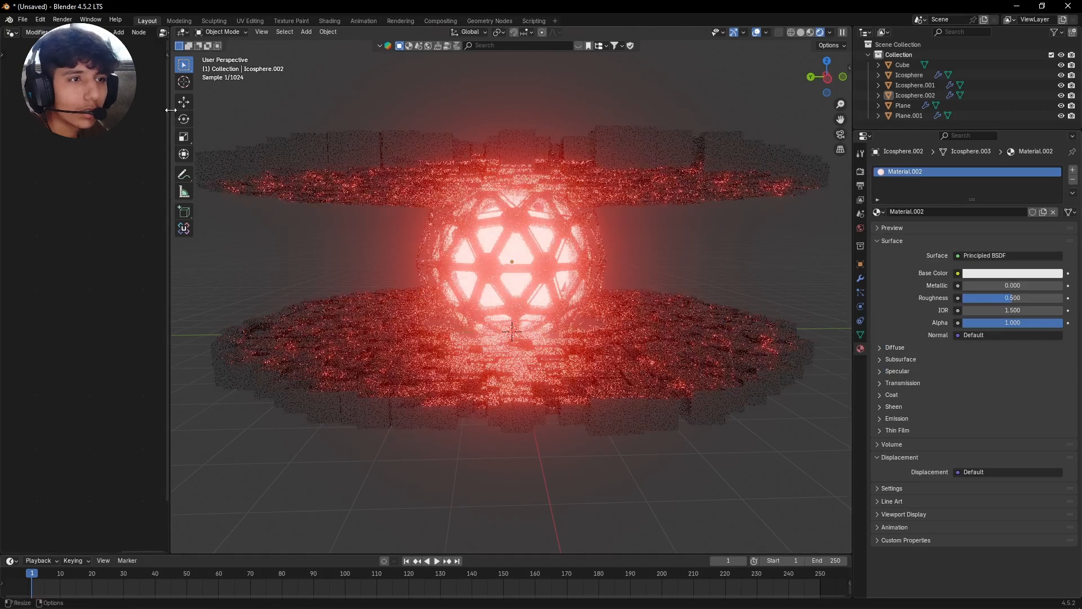
pyautogui.moveTo(169, 111); pyautogui.dragTo(460, 110)
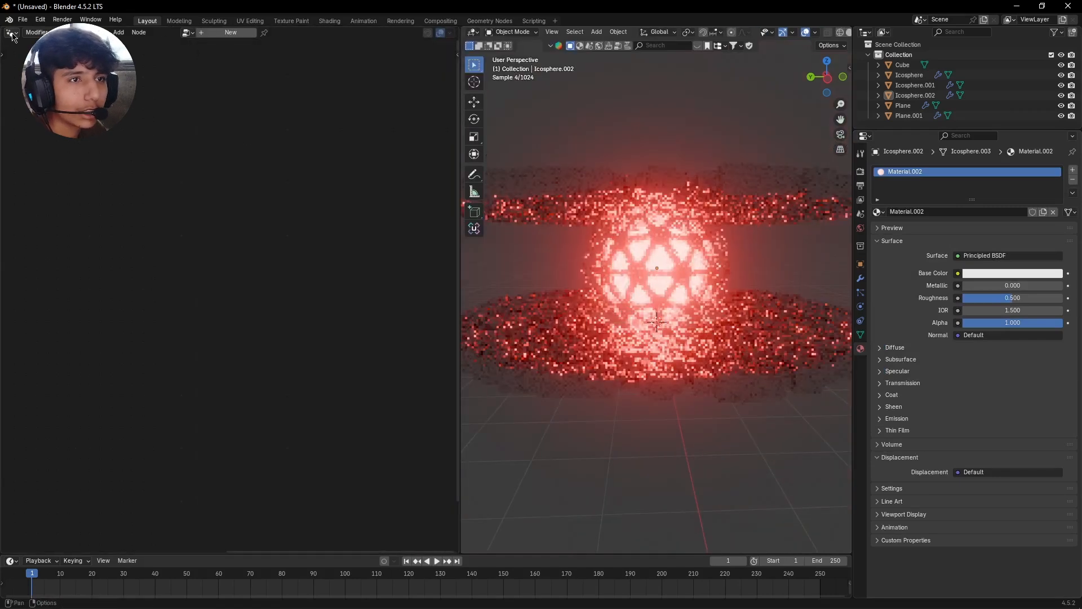
pyautogui.click(12, 34)
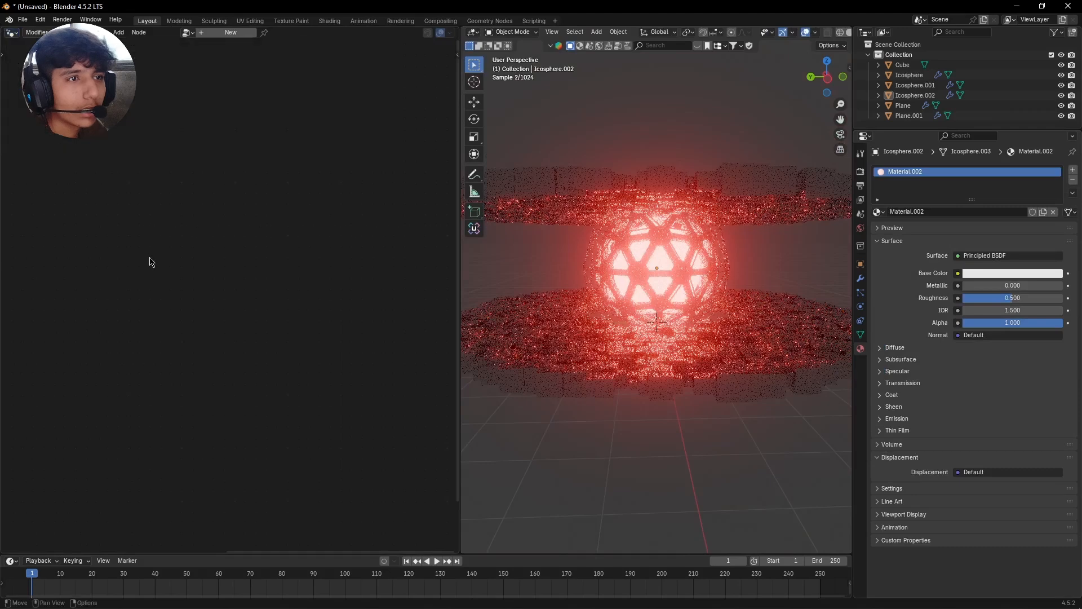
pyautogui.click(12, 34)
pyautogui.click(153, 85)
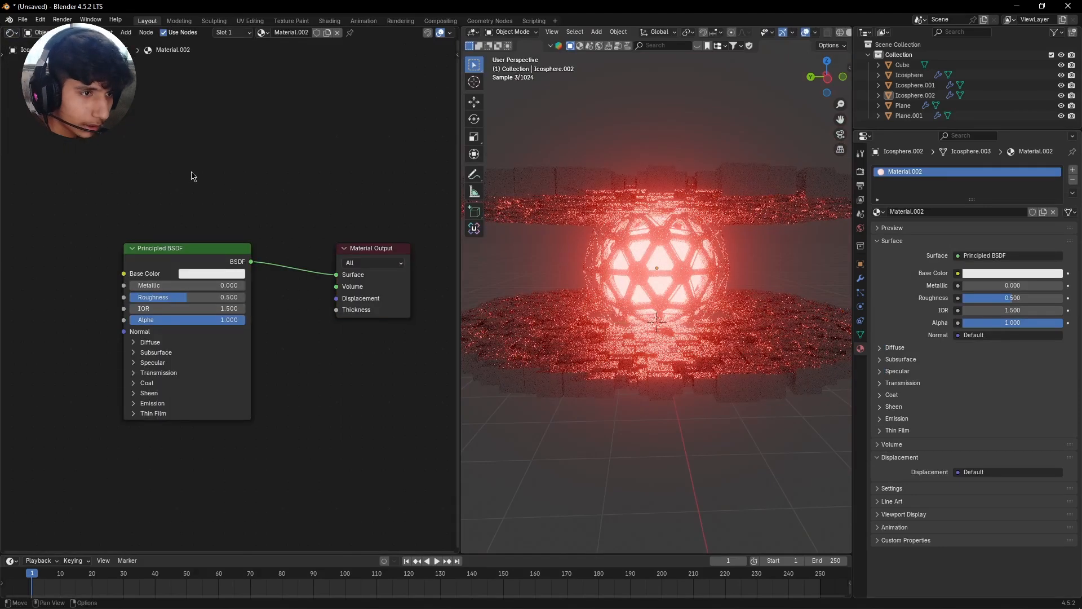
# Replace the core material's Principled BSDF with a red Emission shader at strength 11.2 and add a Color Ramp node
pyautogui.moveTo(155, 276); pyautogui.dragTo(184, 278, button='middle')
pyautogui.hotkey('shift', 'a')
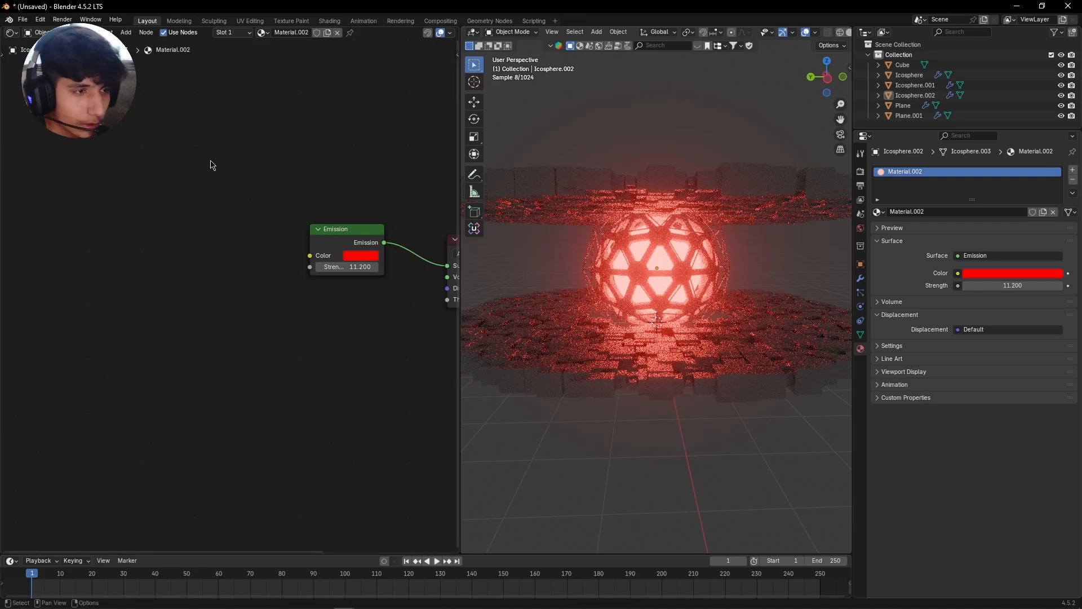
pyautogui.hotkey('shift', 'a')
pyautogui.click(194, 197)
pyautogui.write('color ram')
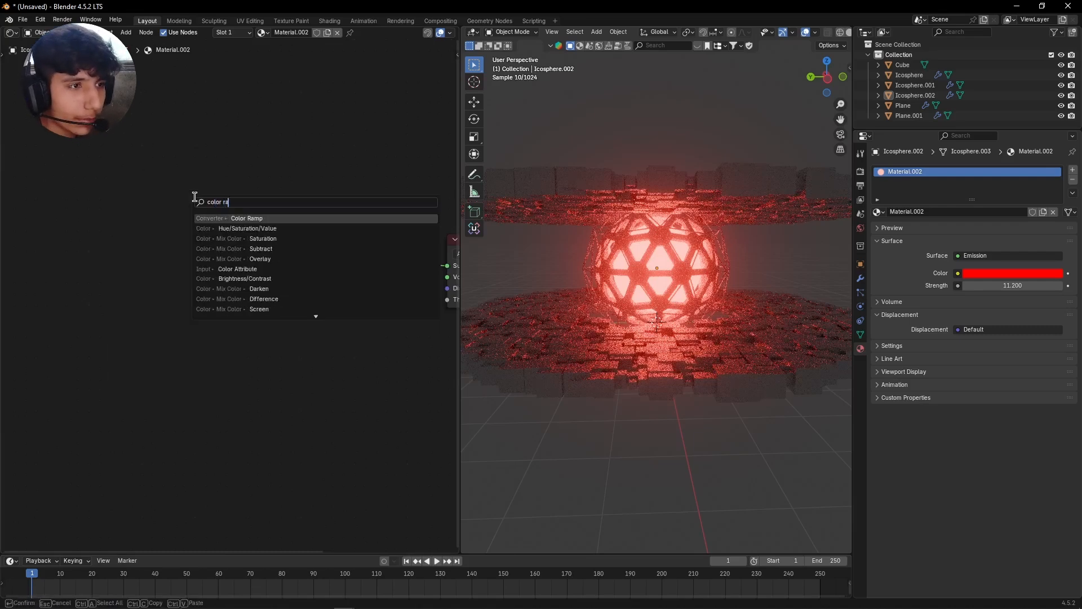
pyautogui.press('Return')
pyautogui.click(155, 260)
# Add a Layer Weight node and connect its Facing output to the Color Ramp's Fac input
pyautogui.moveTo(145, 229); pyautogui.dragTo(297, 189, button='middle')
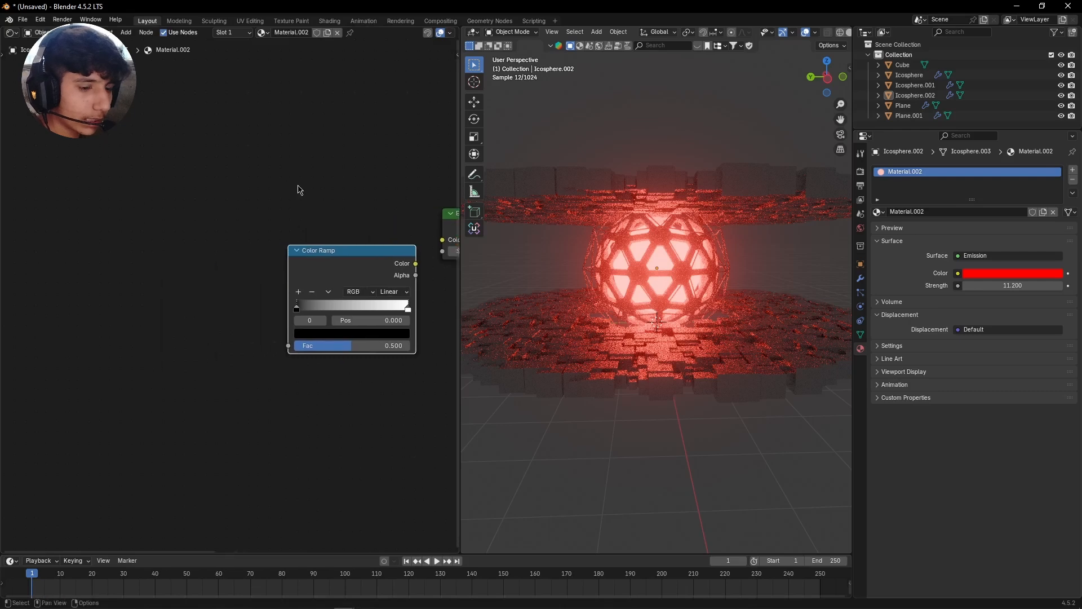
pyautogui.scroll(-1, 280, 193)
pyautogui.hotkey('shift', 'a')
pyautogui.write('layer')
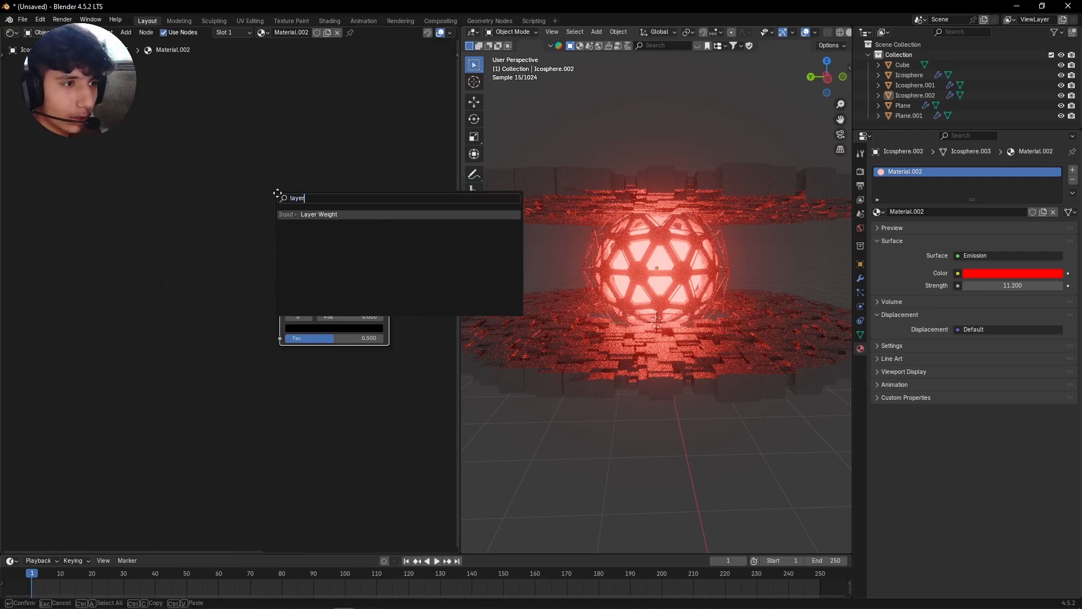
pyautogui.press('Return')
pyautogui.click(194, 332)
pyautogui.scroll(1, 235, 312)
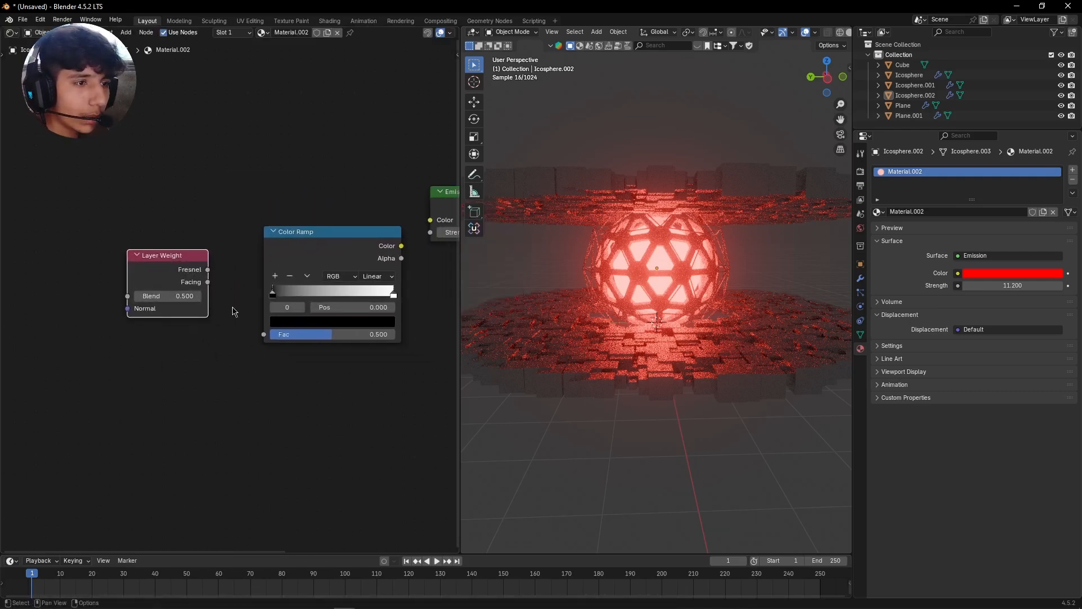
pyautogui.moveTo(207, 284); pyautogui.dragTo(265, 335)
# Check the Emission color's hex value and connect the Color Ramp's Color output to the Emission Color input
pyautogui.moveTo(387, 339); pyautogui.dragTo(292, 372, button='middle')
pyautogui.moveTo(275, 275)
pyautogui.mouseDown()
pyautogui.moveTo(248, 280)
pyautogui.moveTo(297, 186)
pyautogui.moveTo(326, 249)
pyautogui.moveTo(287, 277)
pyautogui.mouseUp()
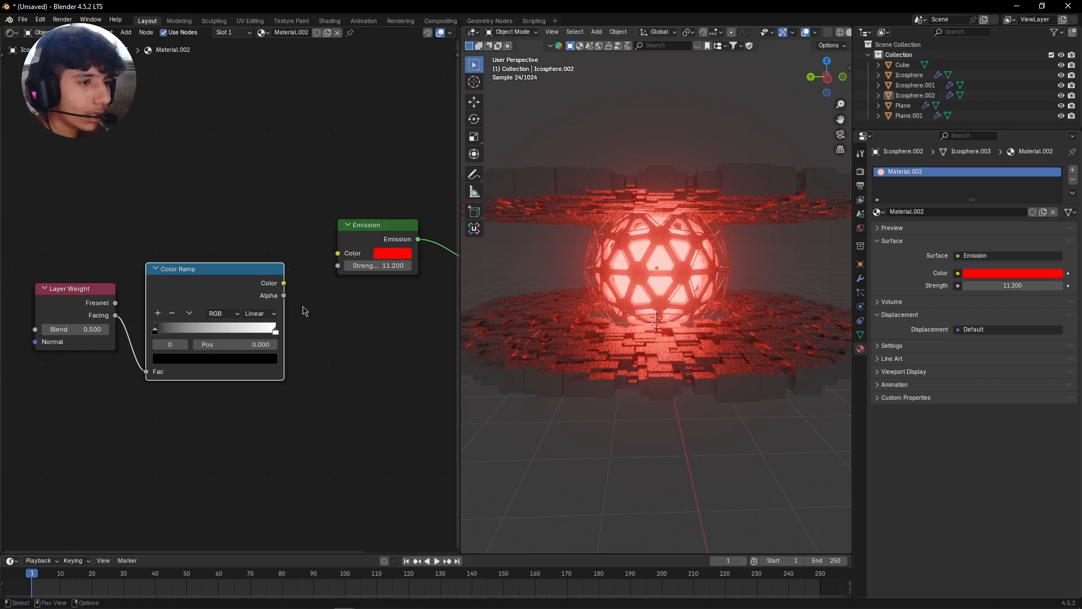
pyautogui.moveTo(282, 283); pyautogui.dragTo(255, 286, button='middle')
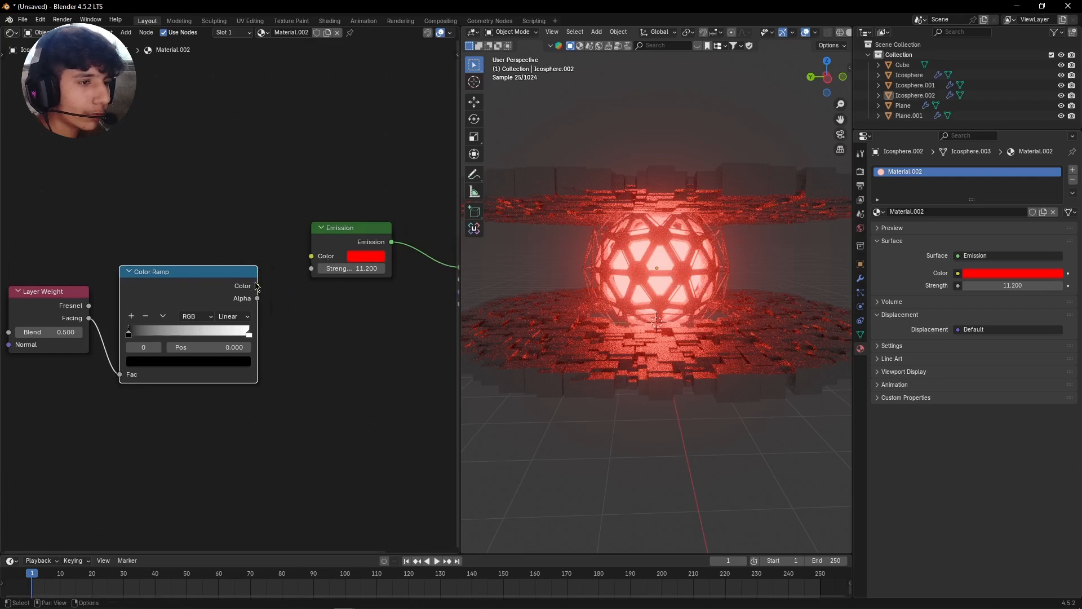
pyautogui.click(371, 259)
pyautogui.click(424, 239)
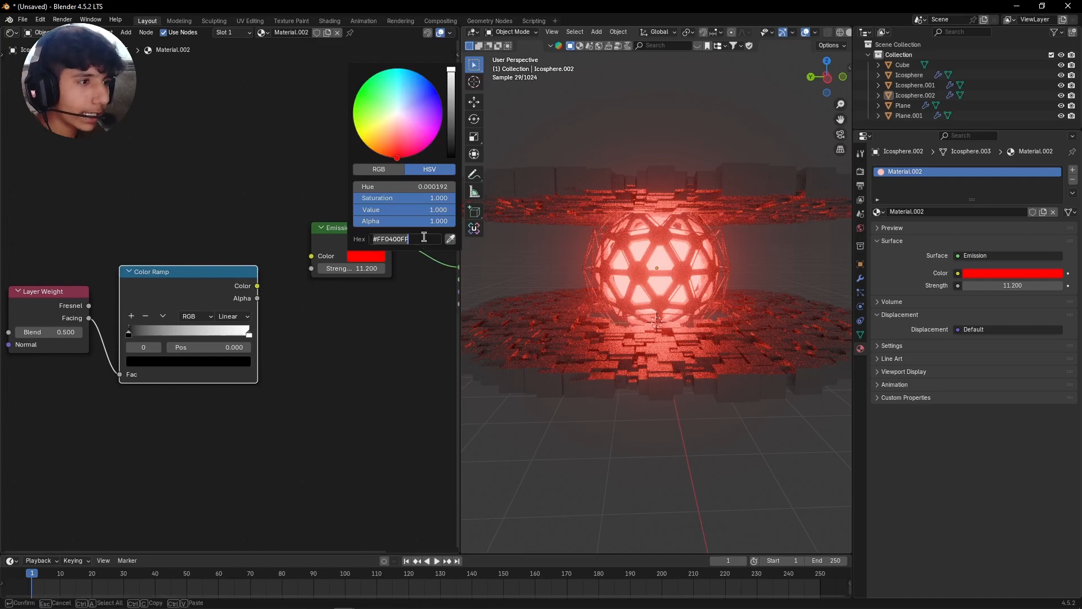
pyautogui.press('Return')
pyautogui.click(307, 400)
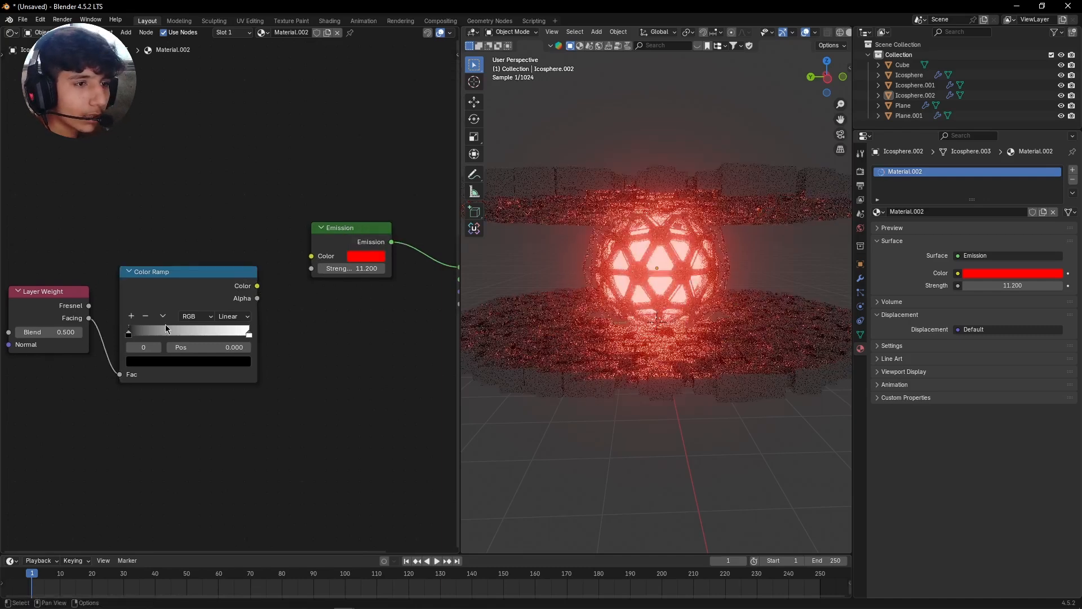
pyautogui.moveTo(258, 285); pyautogui.dragTo(311, 256)
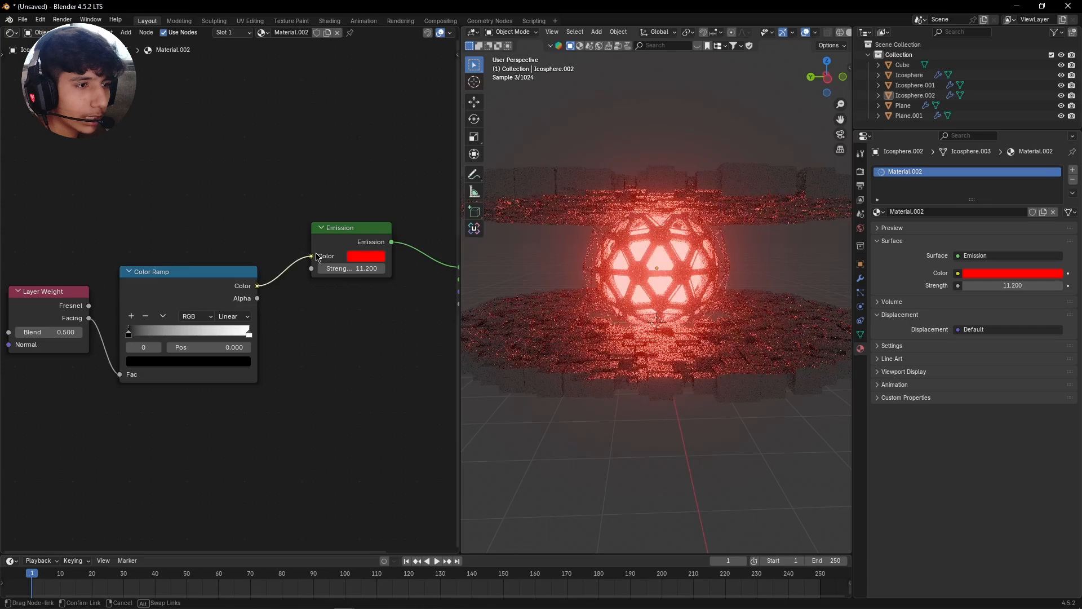
# Set the Color Ramp's white end stop to red with hex FF0000
pyautogui.scroll(1, 82, 341)
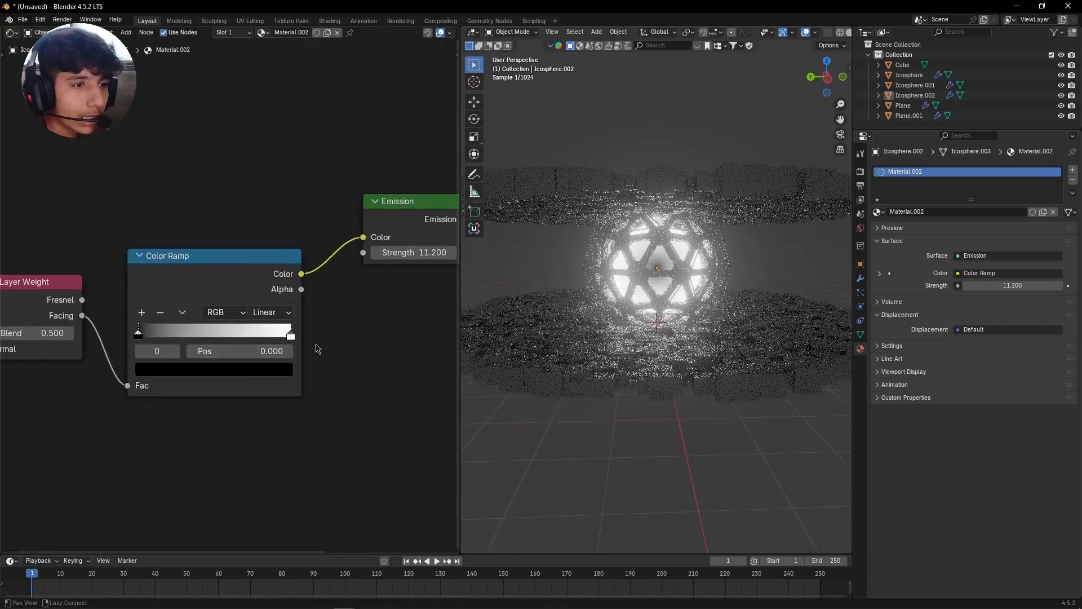
pyautogui.click(291, 337)
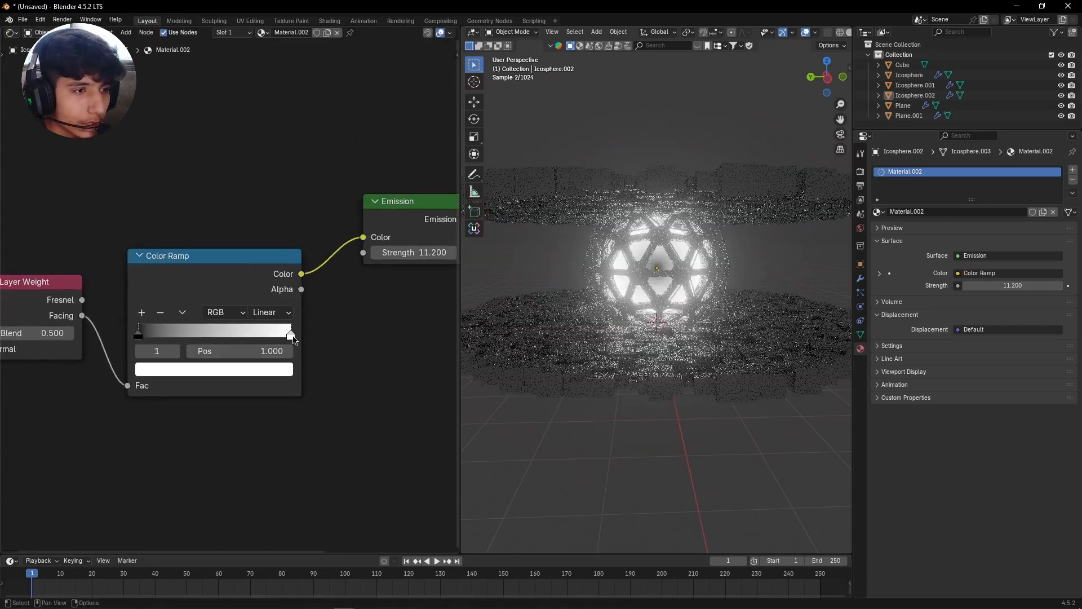
pyautogui.click(243, 373)
pyautogui.click(224, 347)
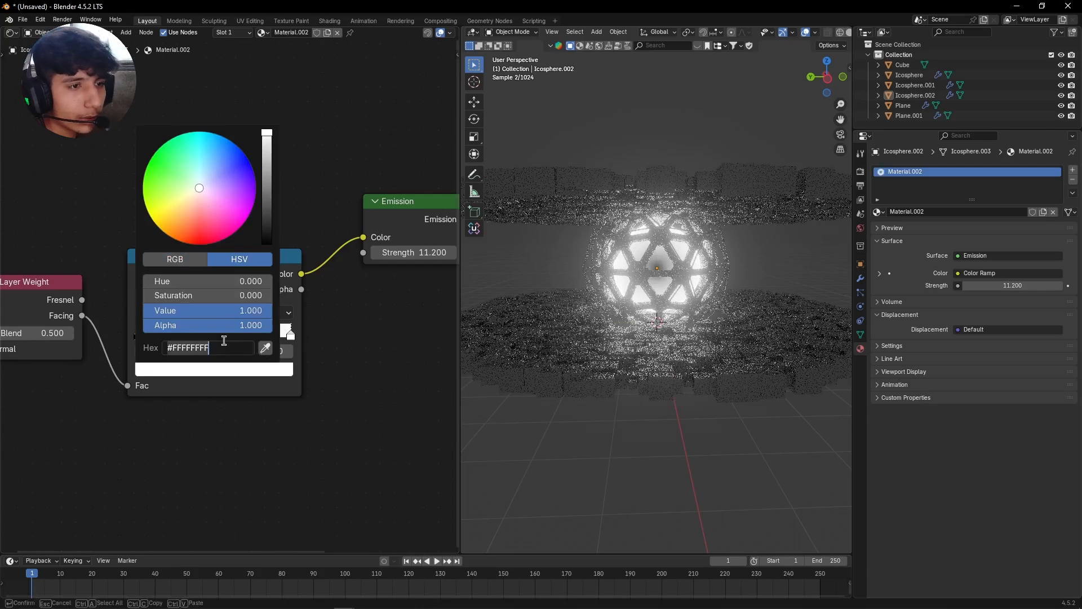
pyautogui.write('ff0000')
pyautogui.press('Return')
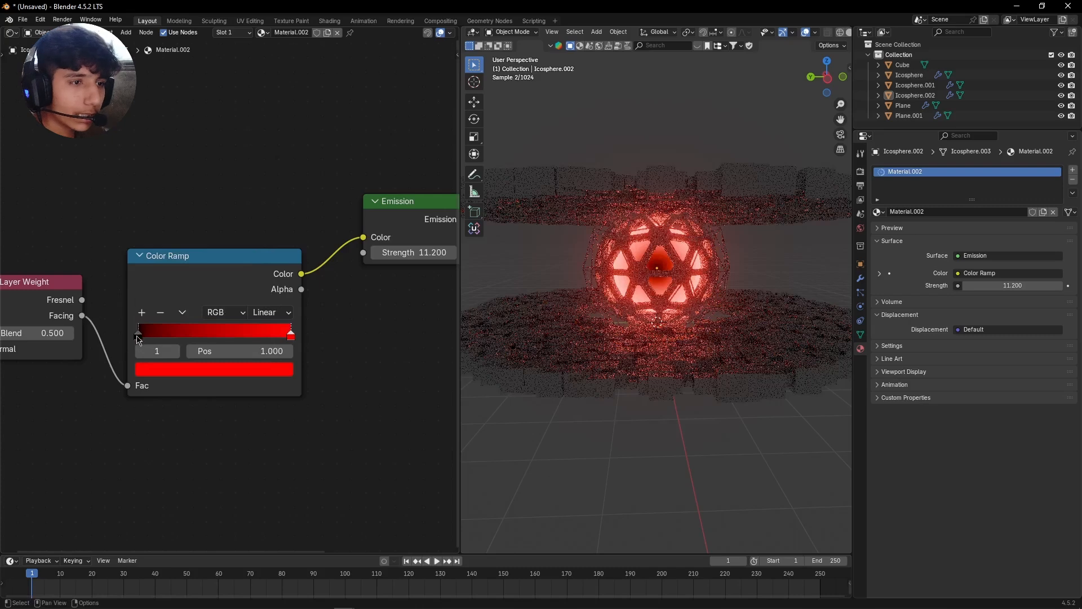
# Move the Color Ramp's black stop to position 0.113
pyautogui.moveTo(139, 337); pyautogui.dragTo(156, 337)
pyautogui.scroll(2, 698, 304)
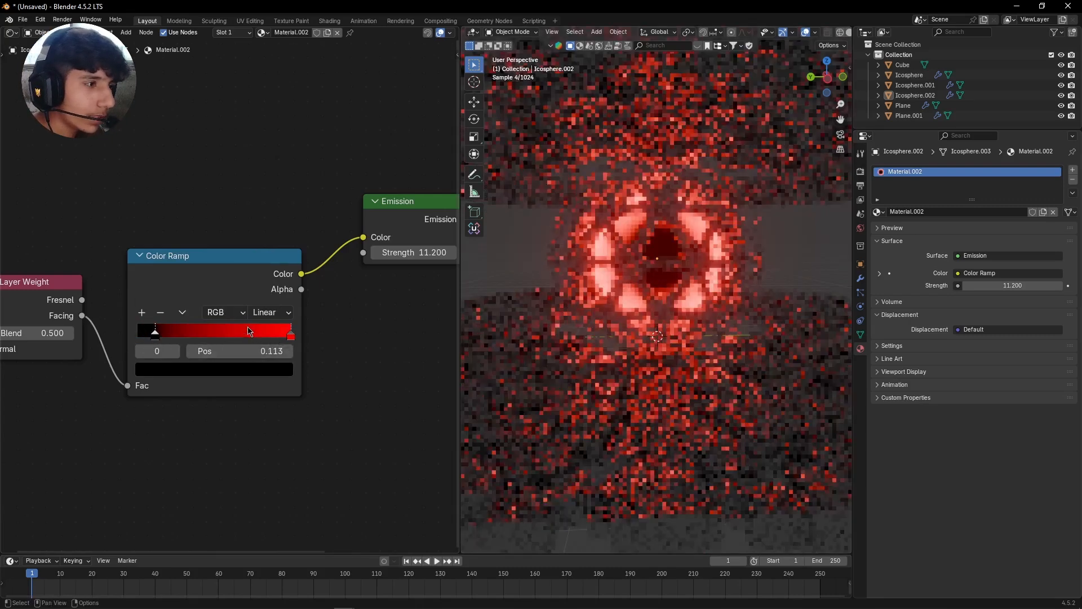
pyautogui.click(247, 274)
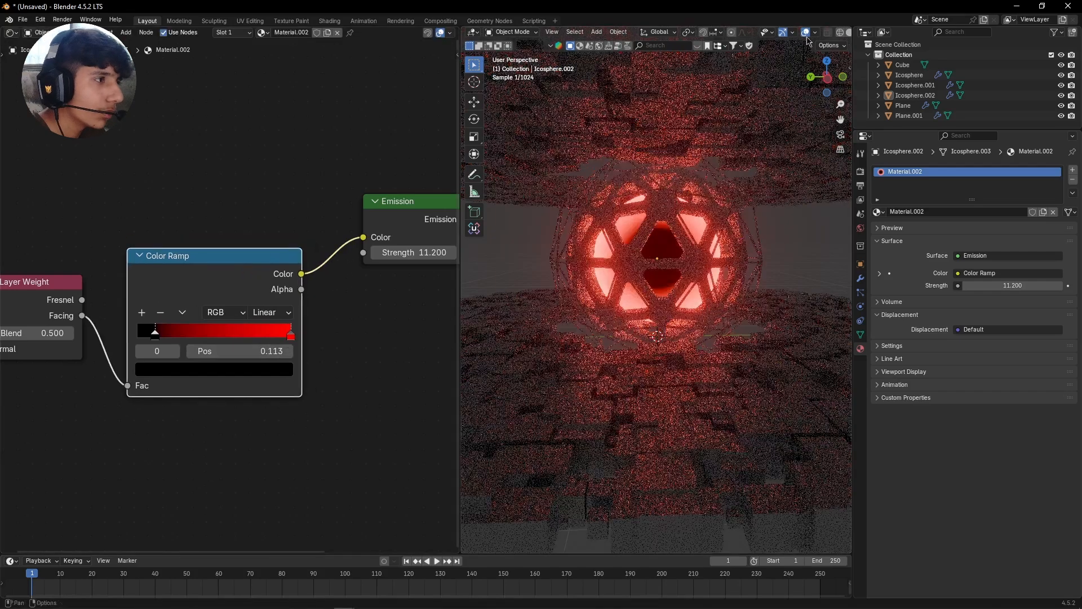
# Switch the viewport to Material Preview shading and examine the color gradient on the core from several angles
pyautogui.scroll(-3, 825, 36)
pyautogui.click(800, 32)
pyautogui.press('z')
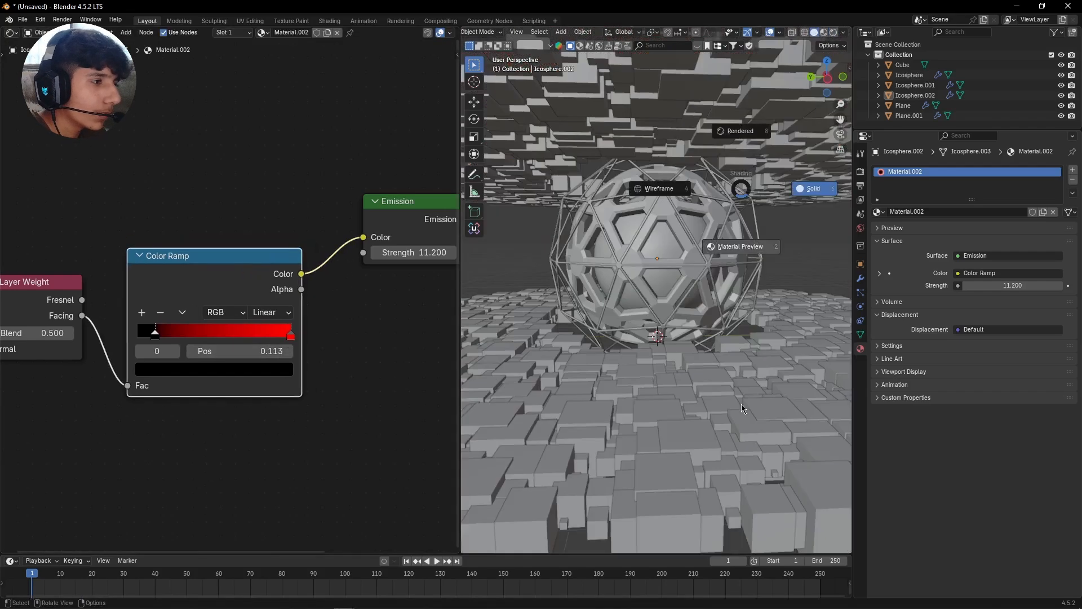
pyautogui.click(739, 246)
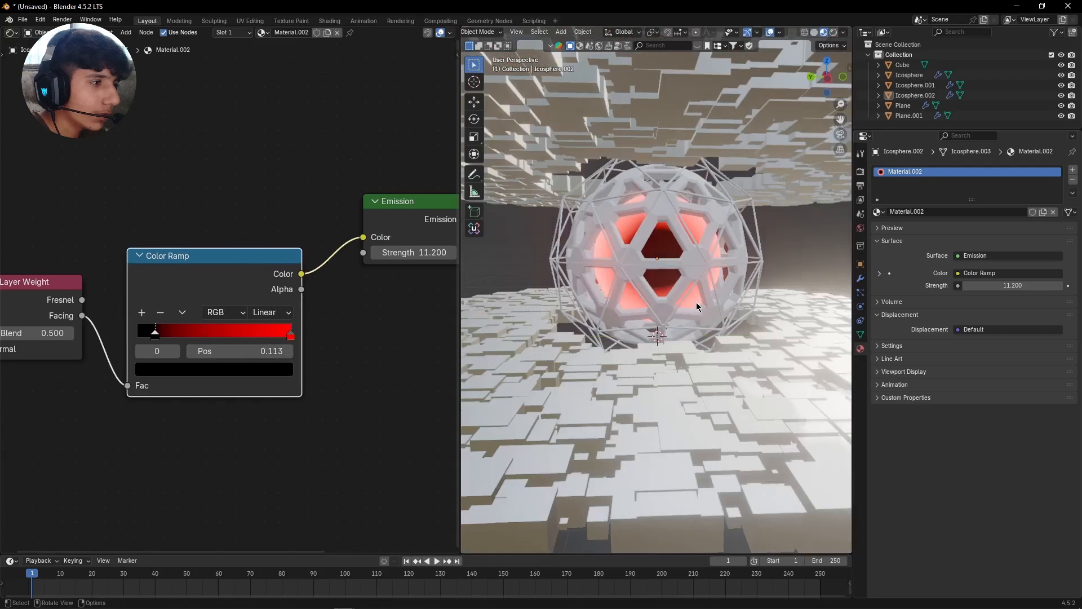
pyautogui.scroll(5, 698, 307)
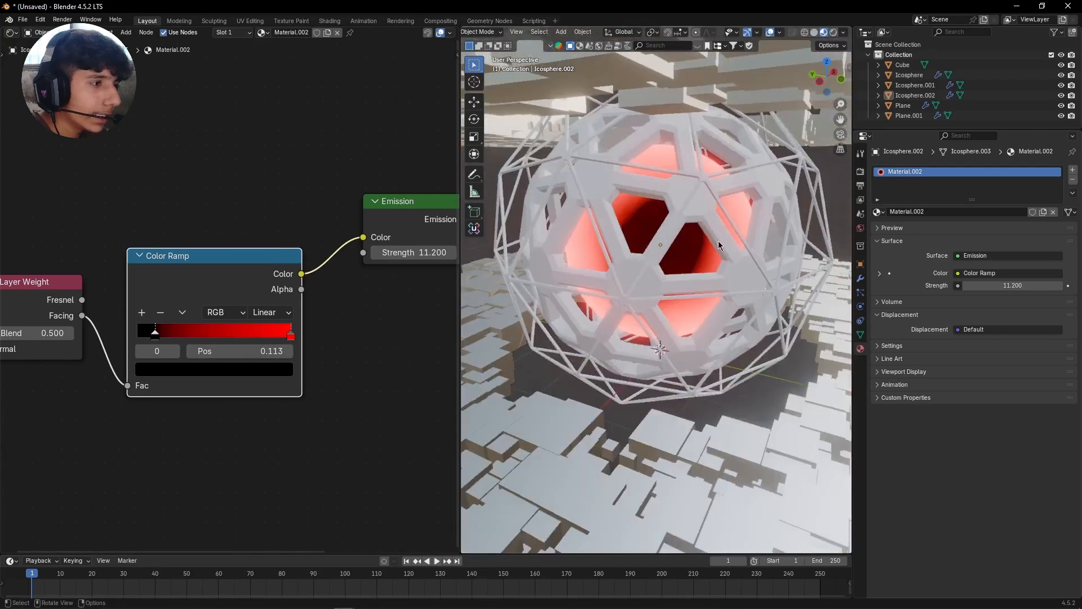
pyautogui.moveTo(718, 241); pyautogui.dragTo(714, 304, button='middle')
pyautogui.scroll(3, 698, 307)
pyautogui.scroll(-3, 698, 306)
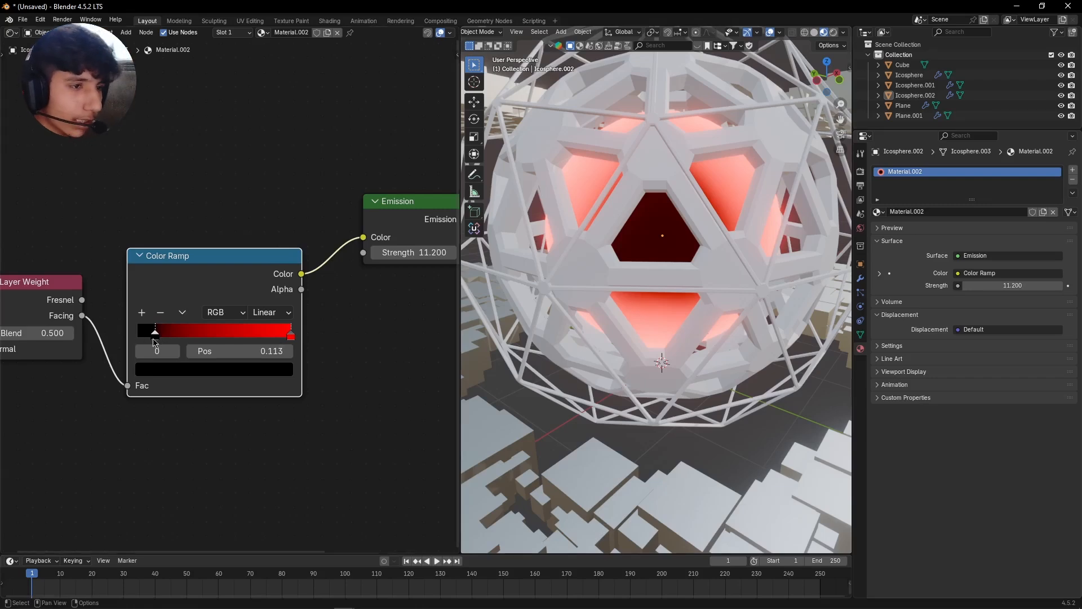
pyautogui.moveTo(661, 248); pyautogui.dragTo(610, 273, button='middle')
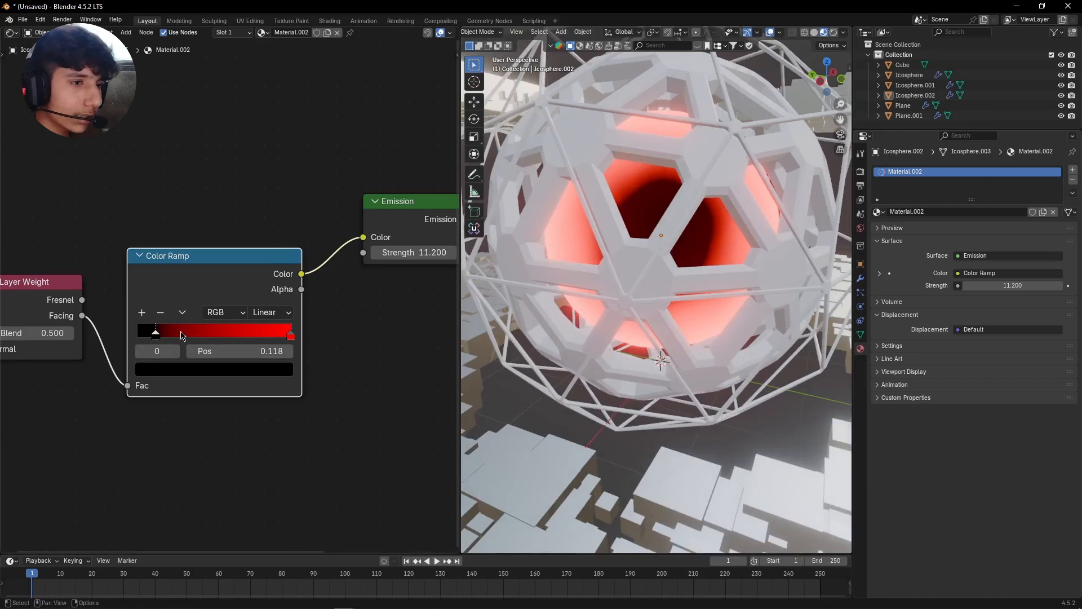
# Try the Color Ramp's black stop at 0.323, return it to 0.113, and move the red stop to 0.805
pyautogui.moveTo(182, 336); pyautogui.dragTo(202, 335)
pyautogui.moveTo(637, 262); pyautogui.dragTo(609, 261, button='middle')
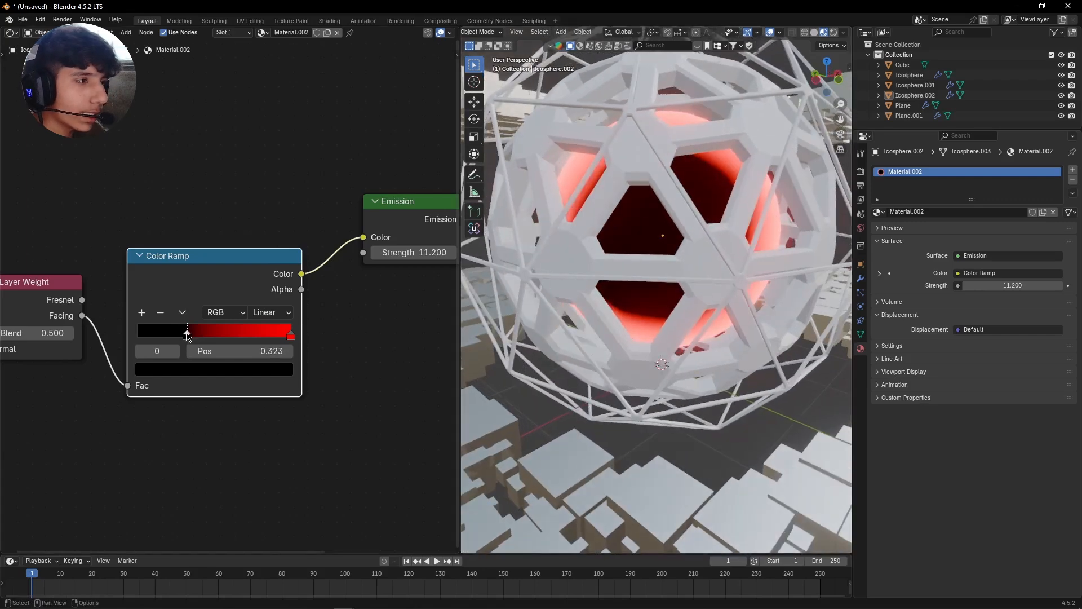
pyautogui.moveTo(188, 336); pyautogui.dragTo(152, 336)
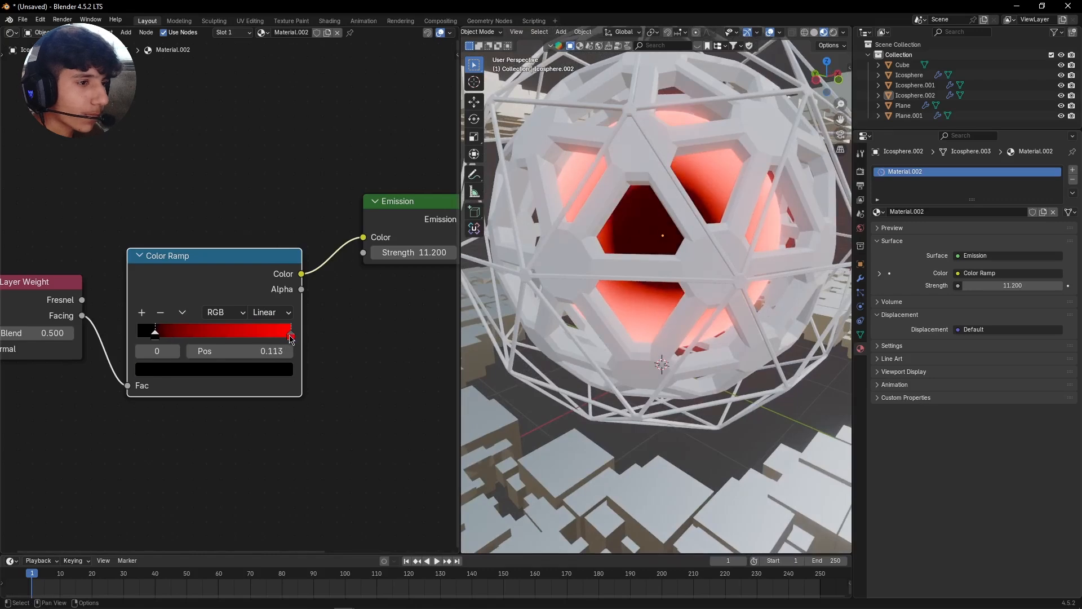
pyautogui.moveTo(292, 337); pyautogui.dragTo(261, 337)
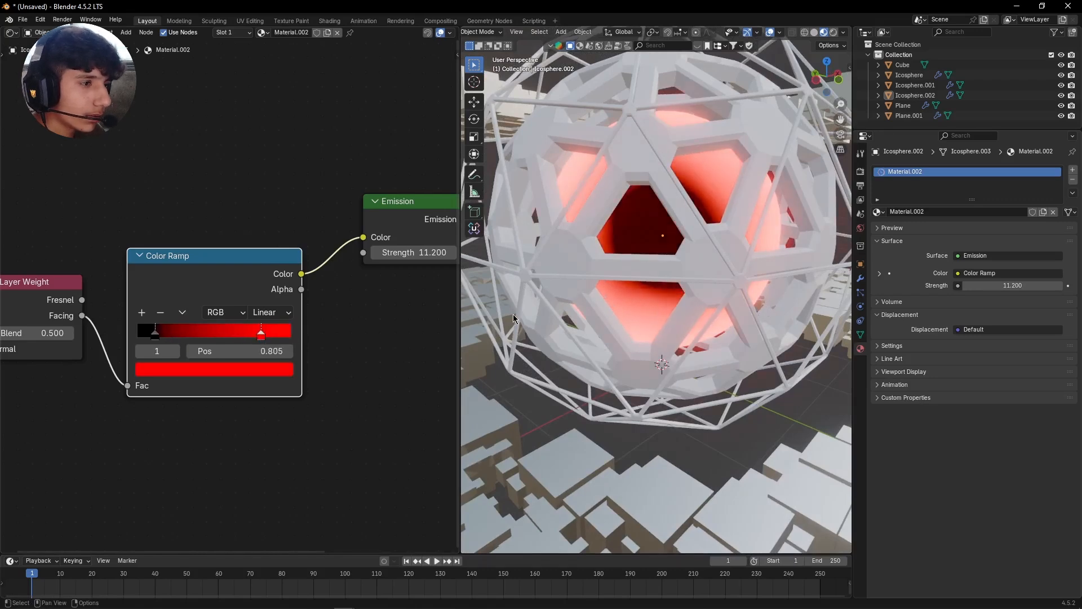
# Return the viewport to Rendered shading and inspect the glowing core between the two rings
pyautogui.scroll(-2, 644, 309)
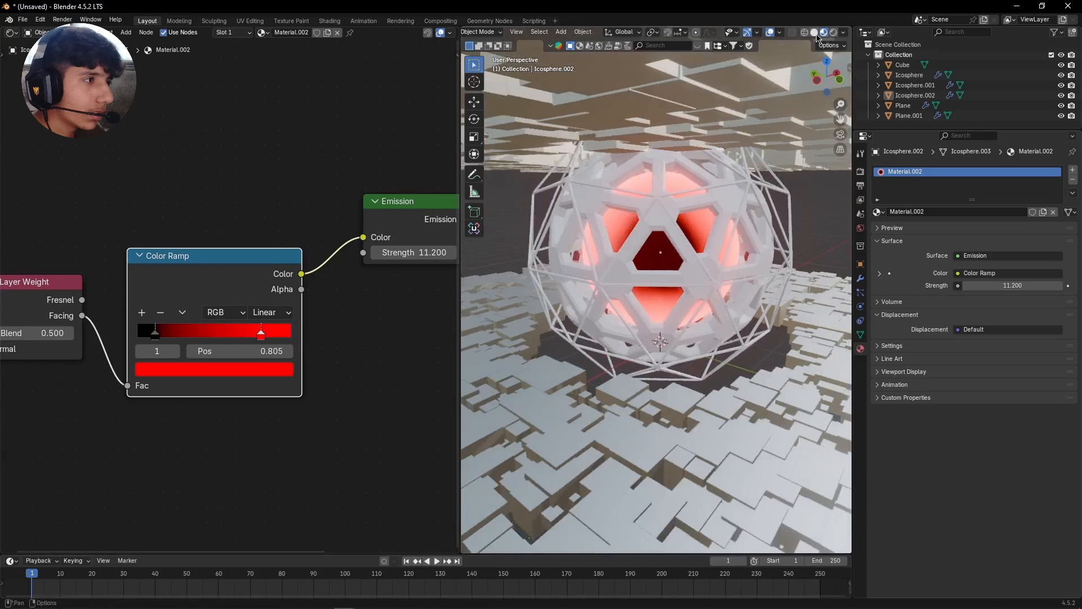
pyautogui.click(814, 33)
pyautogui.press('z')
pyautogui.click(681, 305)
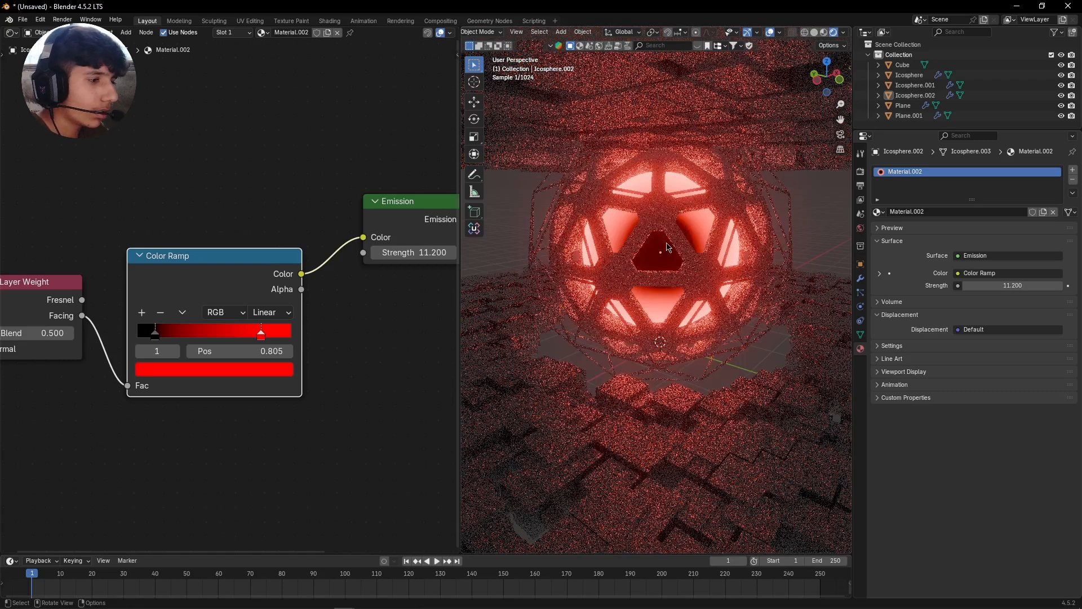
pyautogui.moveTo(668, 247); pyautogui.dragTo(692, 276, button='middle')
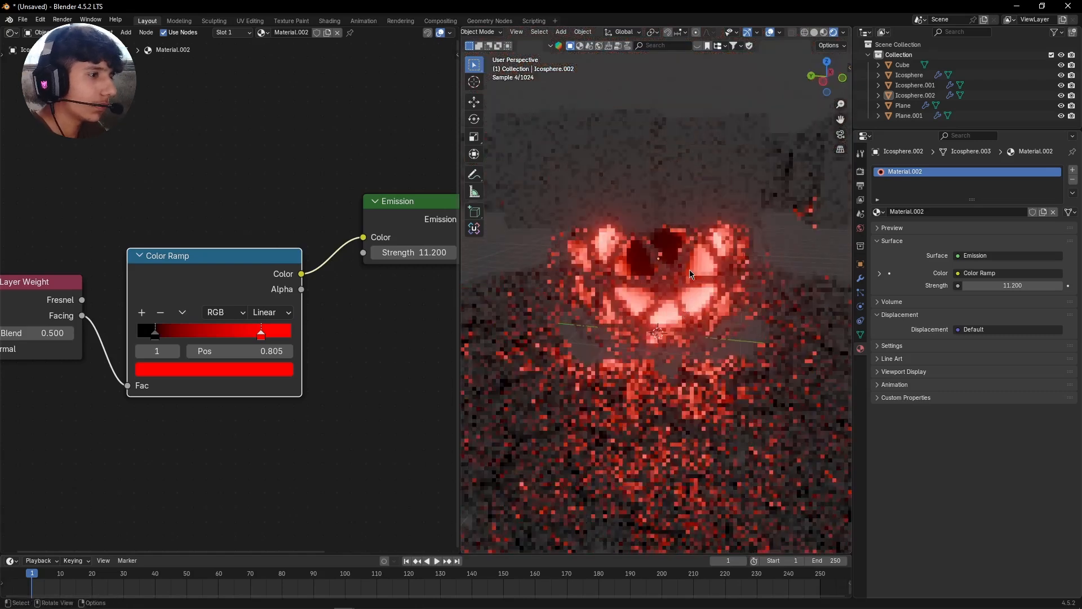
# Darken the Base Color of the lower cube ring's metallic material to near-black and check the ring in the rendered view
pyautogui.click(742, 409)
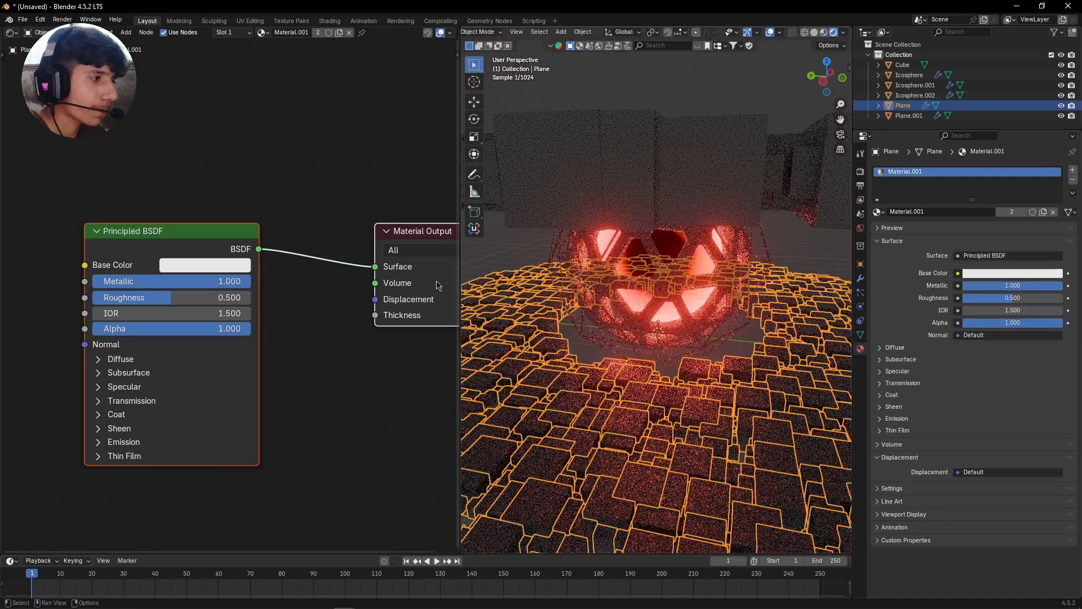
pyautogui.click(342, 191)
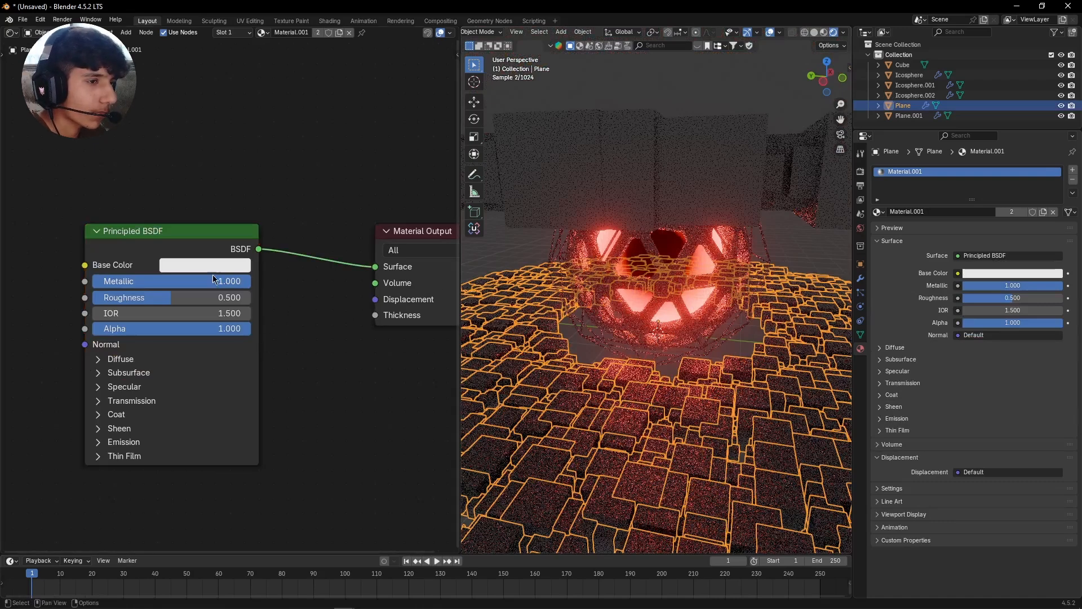
pyautogui.moveTo(307, 341); pyautogui.dragTo(346, 327, button='middle')
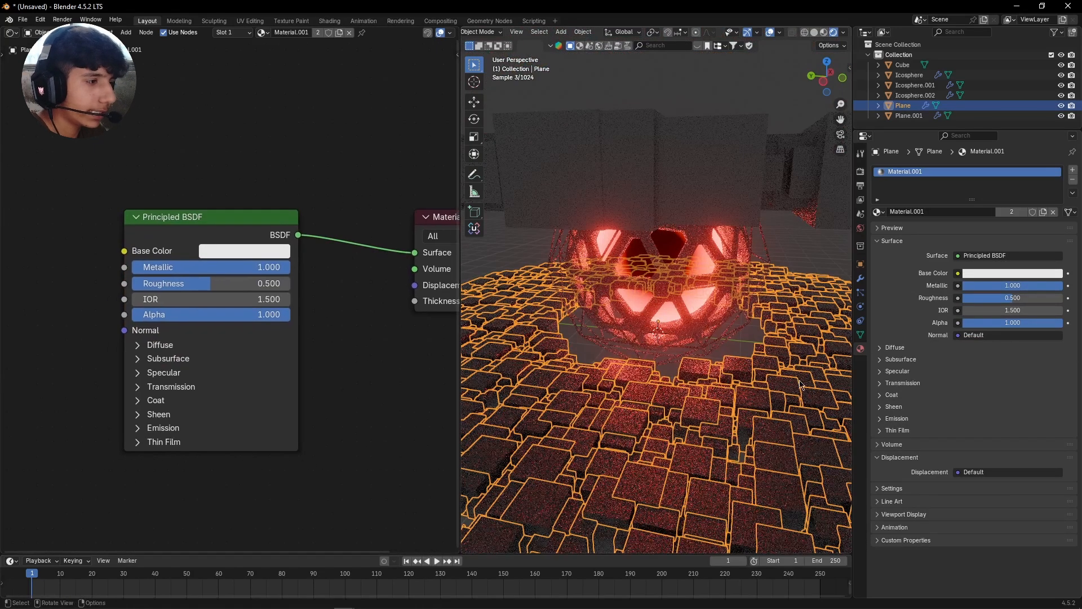
pyautogui.scroll(1, 186, 127)
pyautogui.moveTo(178, 130); pyautogui.dragTo(265, 152, button='middle')
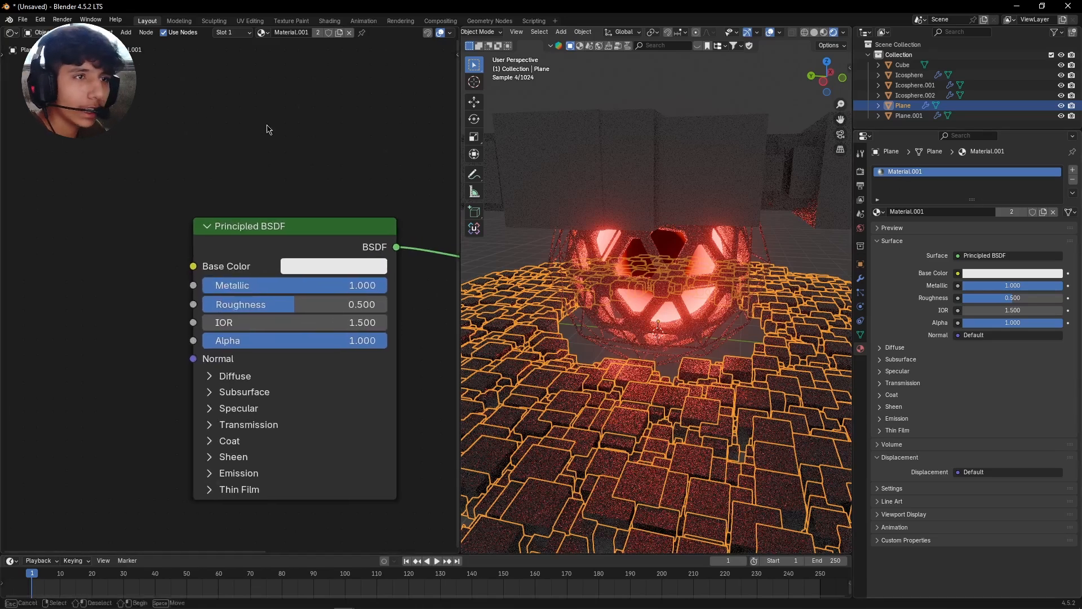
pyautogui.moveTo(360, 188); pyautogui.dragTo(190, 139, button='middle')
pyautogui.click(146, 216)
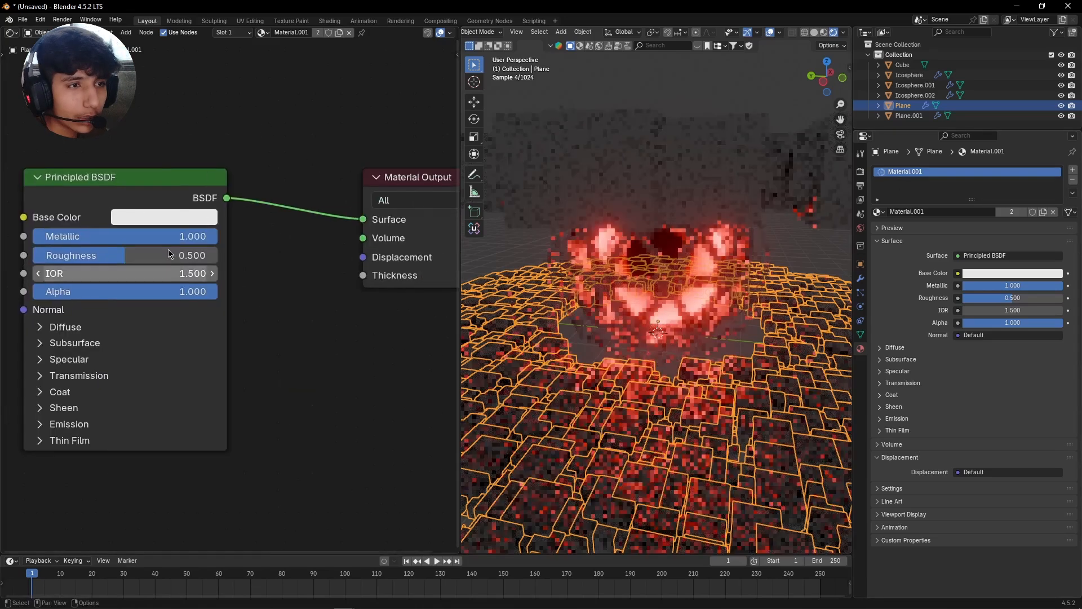
pyautogui.click(163, 216)
pyautogui.moveTo(263, 328); pyautogui.dragTo(265, 345)
pyautogui.click(195, 215)
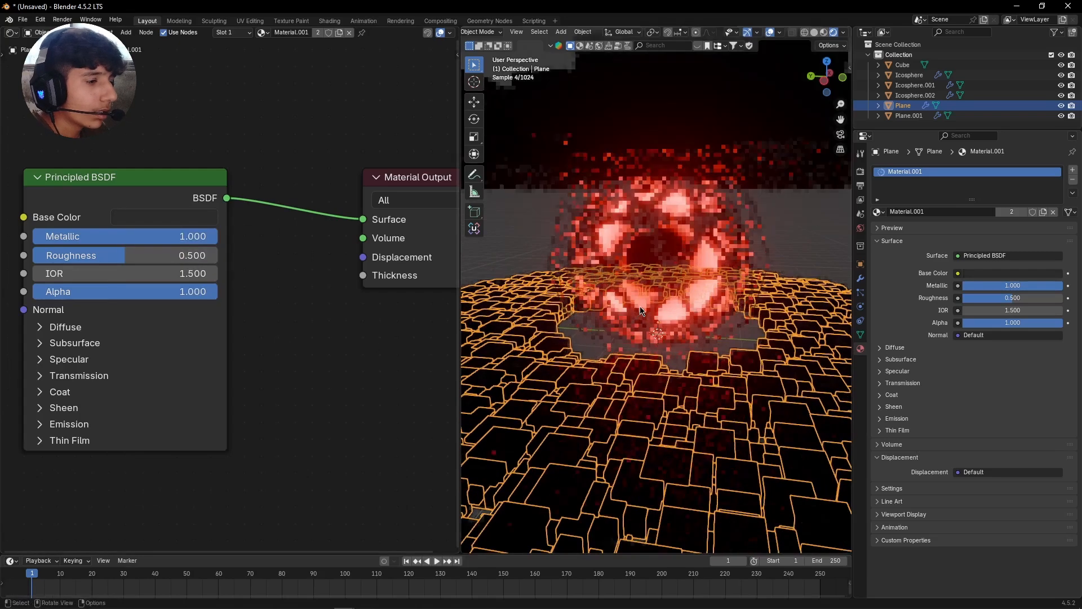
pyautogui.click(806, 236)
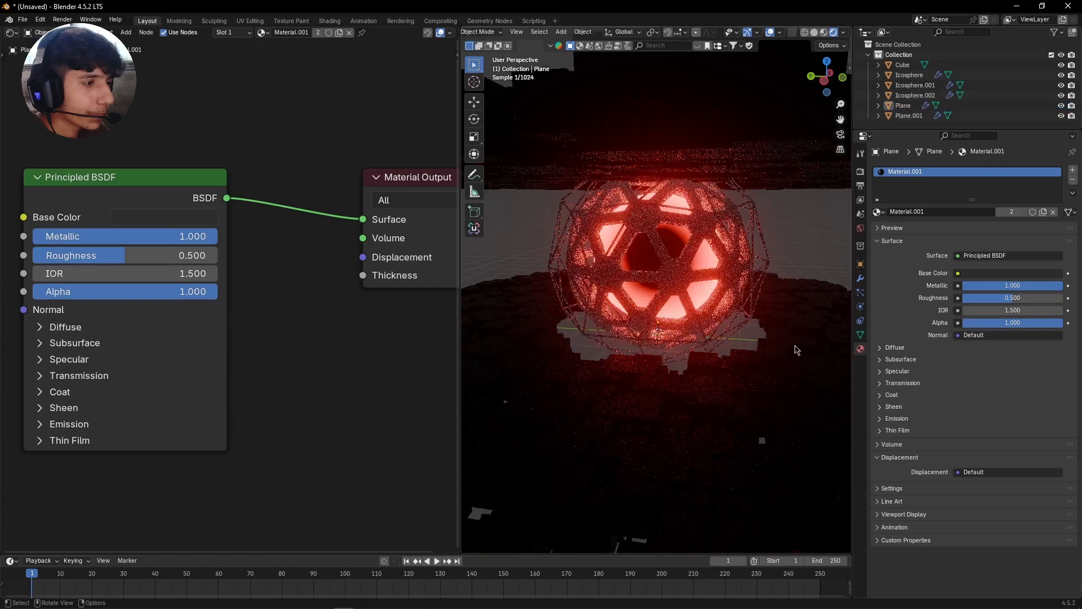
pyautogui.click(665, 319)
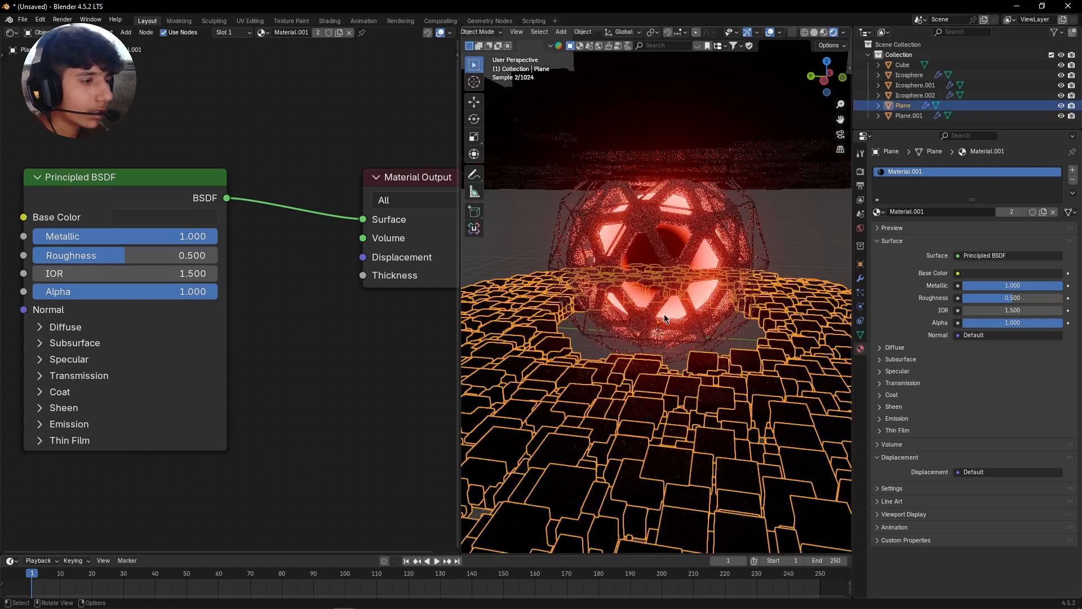
# Switch to the other open Blender file and examine its node setup and cube rings in an enlarged 3D viewport
pyautogui.scroll(-3, 316, 303)
pyautogui.moveTo(402, 380); pyautogui.dragTo(457, 379, button='middle')
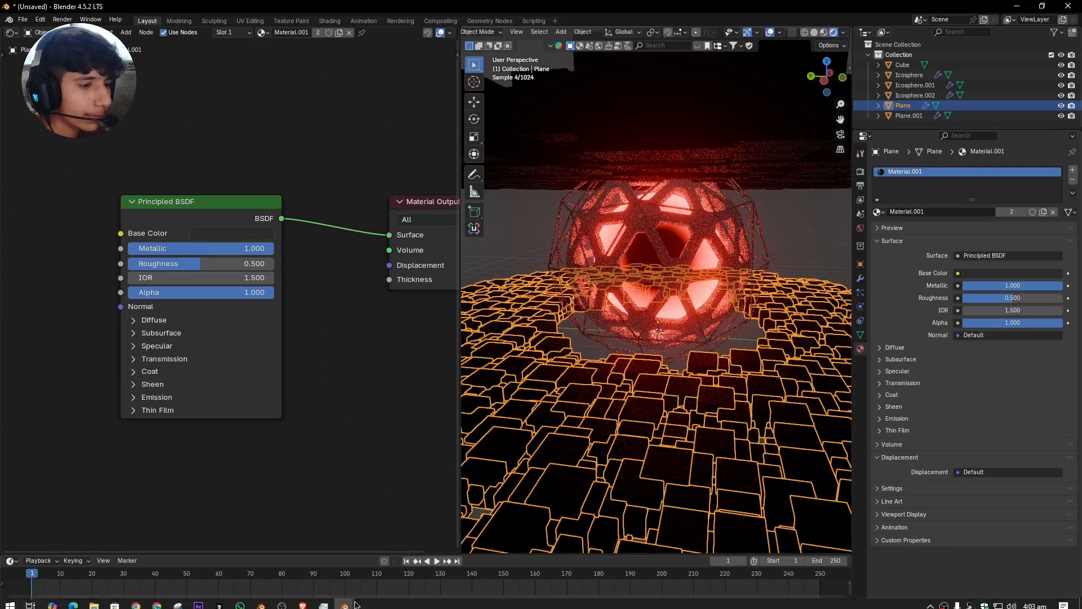
pyautogui.moveTo(344, 601)
pyautogui.click(379, 569)
pyautogui.press('z')
pyautogui.click(748, 201)
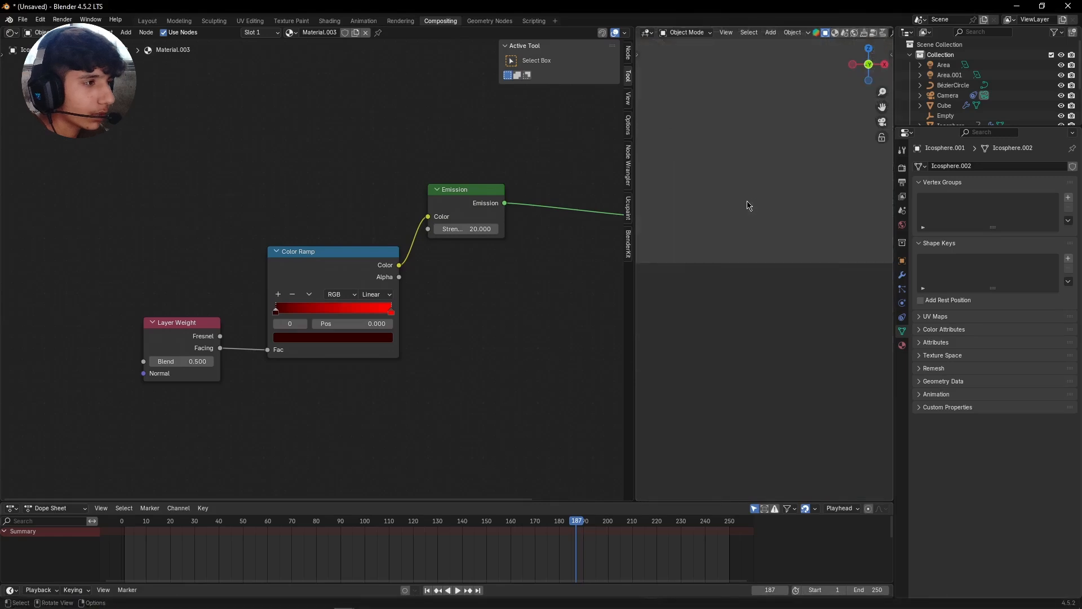
pyautogui.moveTo(636, 187); pyautogui.dragTo(330, 208)
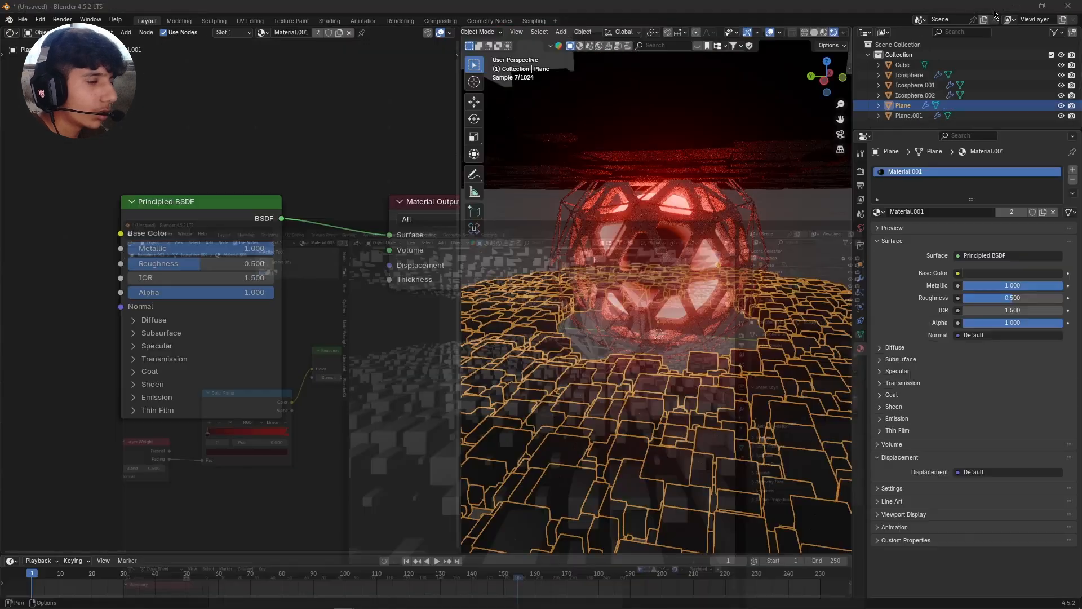
# Add a Color Ramp node before the Principled BSDF in the lower cube ring's material
pyautogui.moveTo(58, 192); pyautogui.dragTo(177, 199, button='middle')
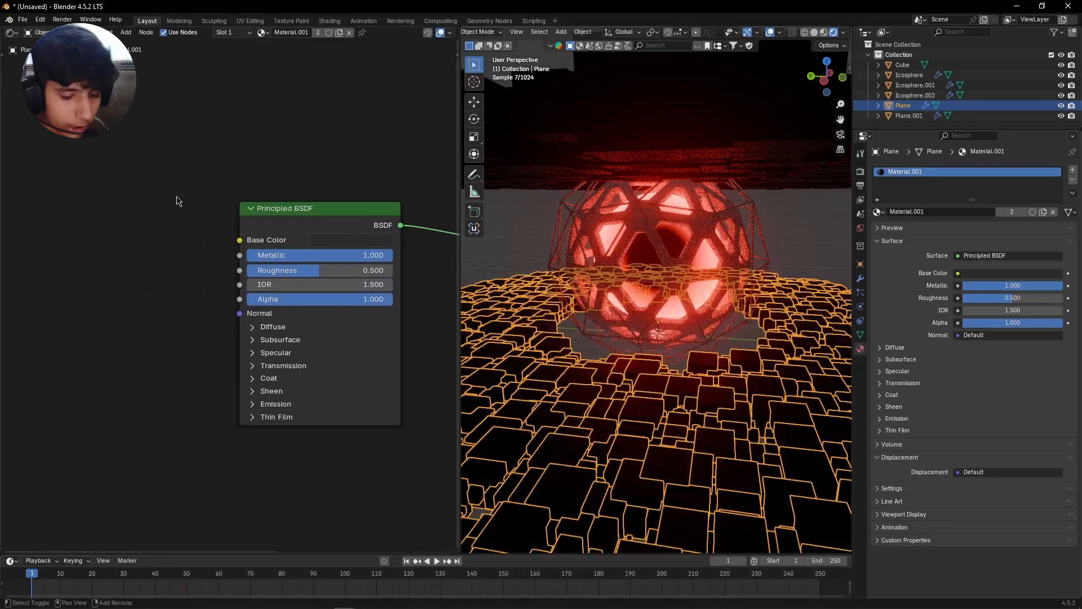
pyautogui.hotkey('shift', 'a')
pyautogui.write('color')
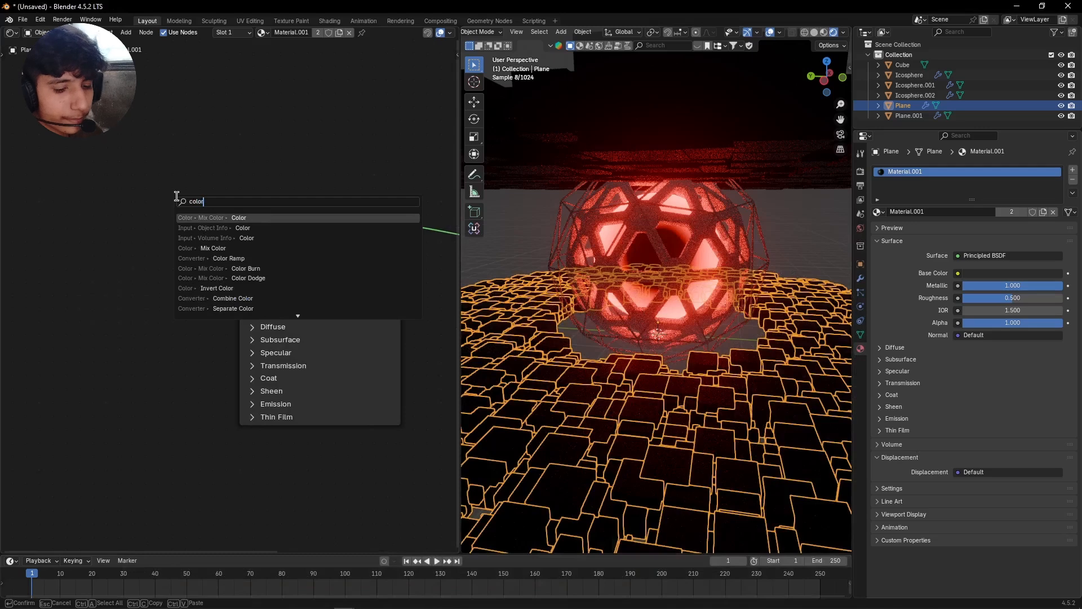
pyautogui.write(' ra')
pyautogui.press('Return')
pyautogui.click(24, 328)
# Add a Noise Texture node before the Color Ramp and connect its Fac output to the Color Ramp's Fac input
pyautogui.moveTo(143, 233); pyautogui.dragTo(180, 203, button='middle')
pyautogui.hotkey('shift', 'a')
pyautogui.write('noise')
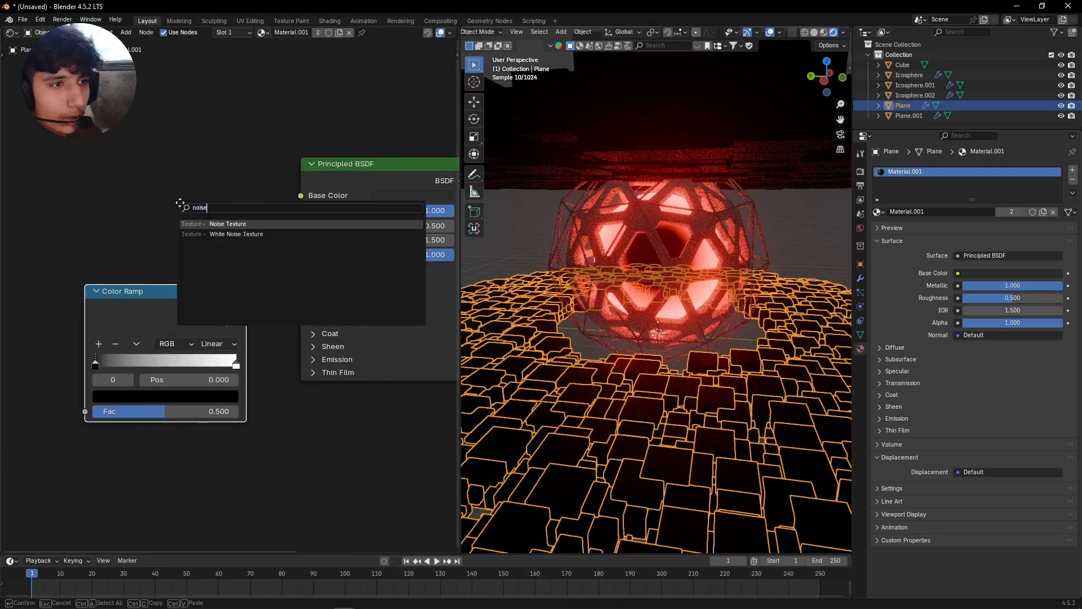
pyautogui.press('Return')
pyautogui.click(172, 341)
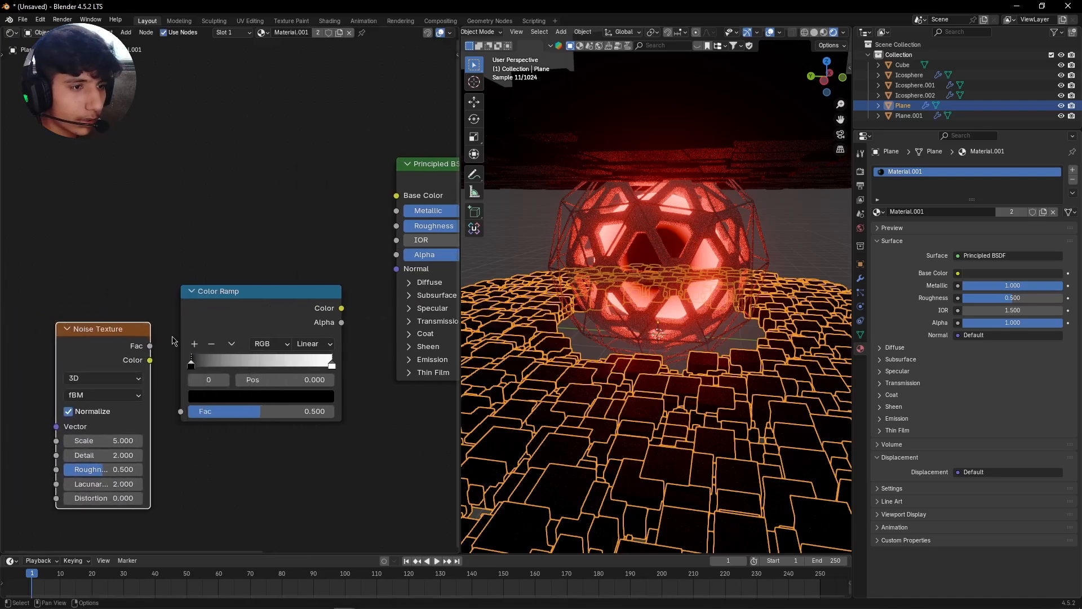
pyautogui.moveTo(150, 345); pyautogui.dragTo(180, 411)
pyautogui.moveTo(243, 345); pyautogui.dragTo(243, 344)
# Expand the Principled BSDF's Emission settings and connect the Color Ramp's Color output to the Emission Color input
pyautogui.moveTo(253, 250); pyautogui.dragTo(161, 261, button='middle')
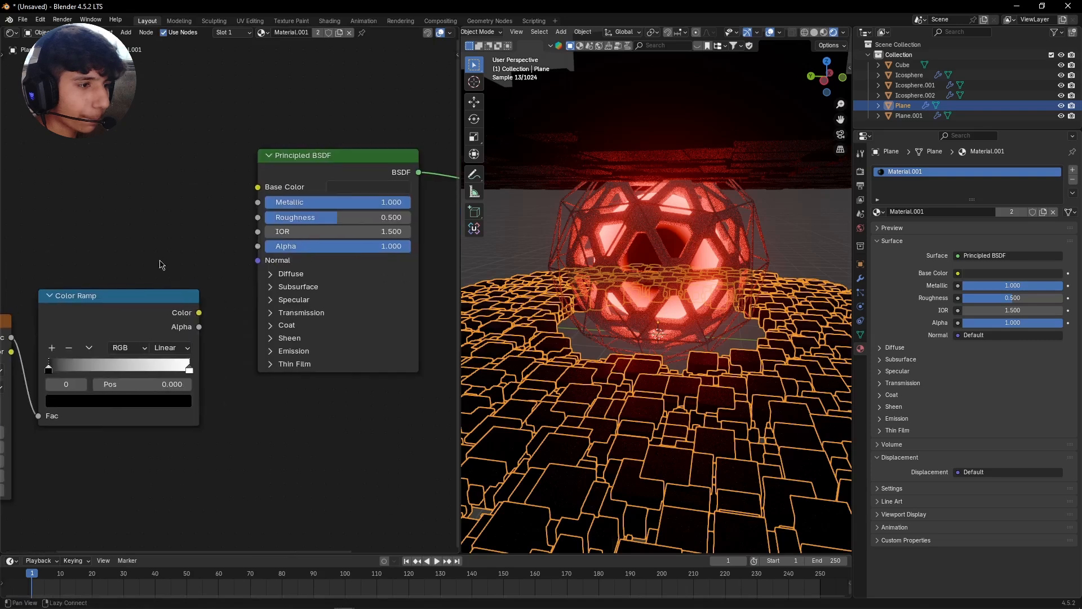
pyautogui.click(293, 350)
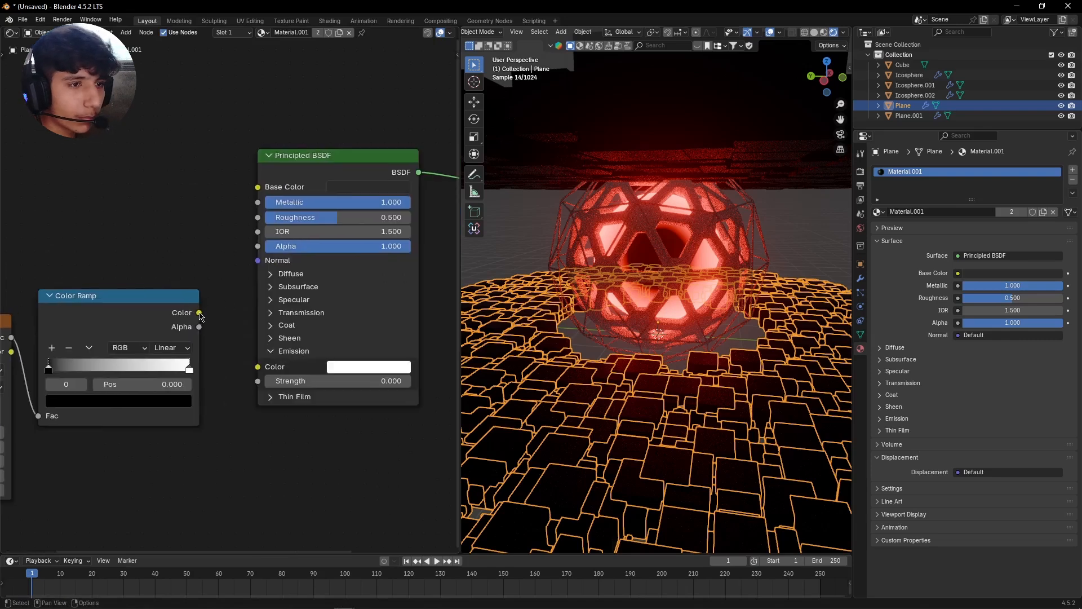
pyautogui.moveTo(199, 314); pyautogui.dragTo(252, 374)
pyautogui.click(255, 458)
pyautogui.scroll(-3, 272, 452)
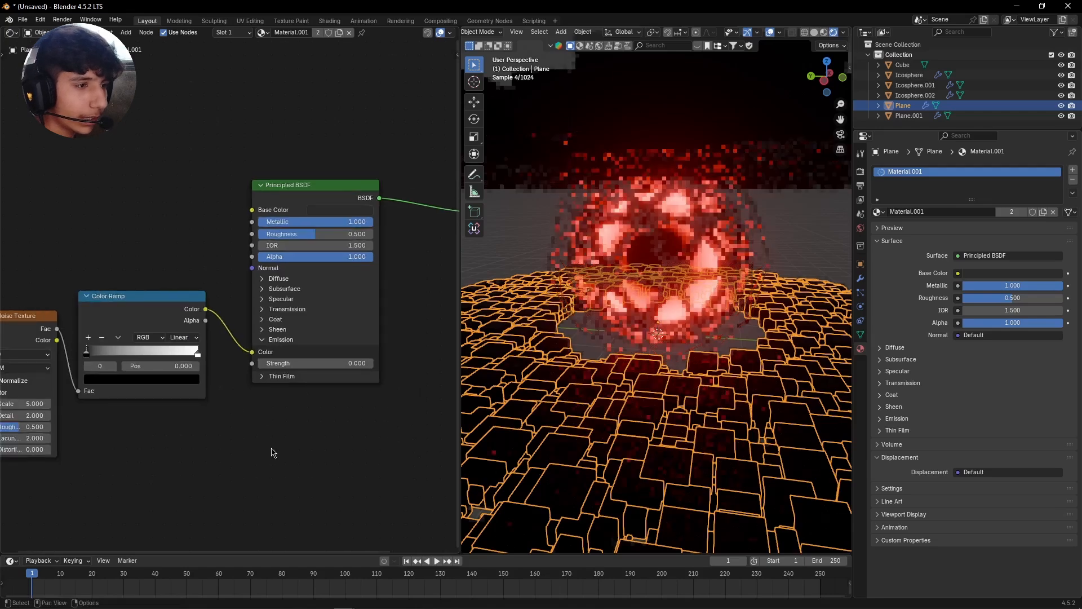
# Set the Color Ramp's white stop to the red hex color #FF0400FF
pyautogui.moveTo(268, 439); pyautogui.dragTo(254, 396, button='middle')
pyautogui.scroll(4, 252, 394)
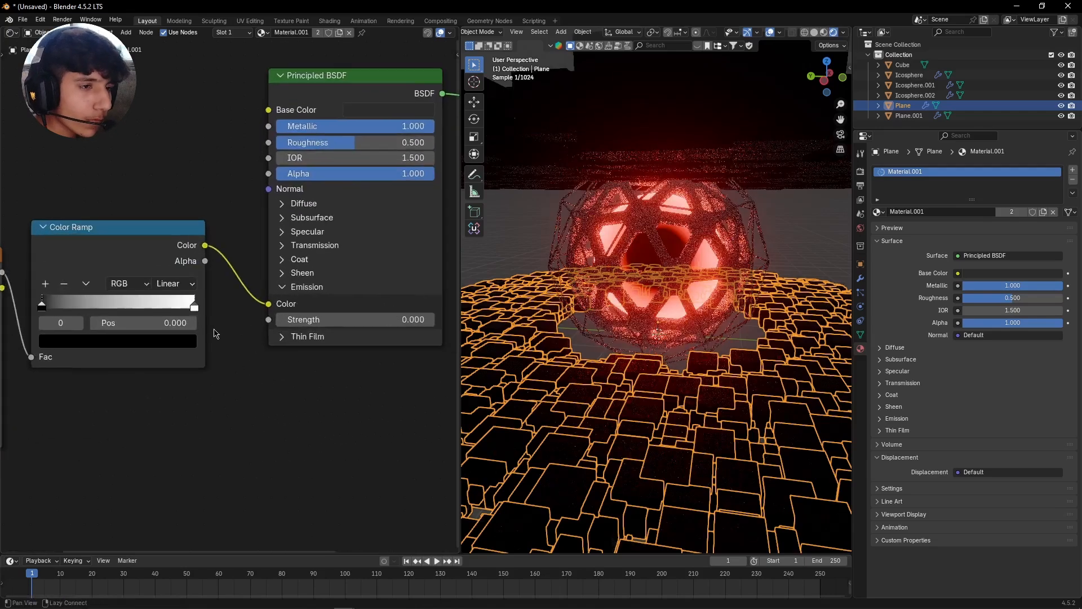
pyautogui.click(194, 306)
pyautogui.click(186, 341)
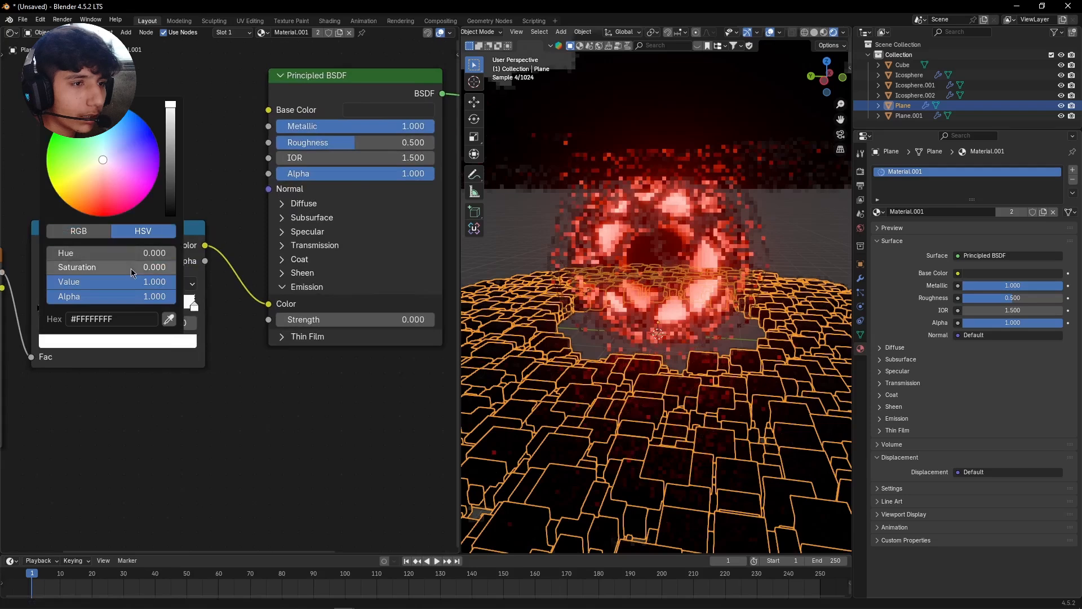
pyautogui.click(134, 318)
pyautogui.write('#FF0400FF')
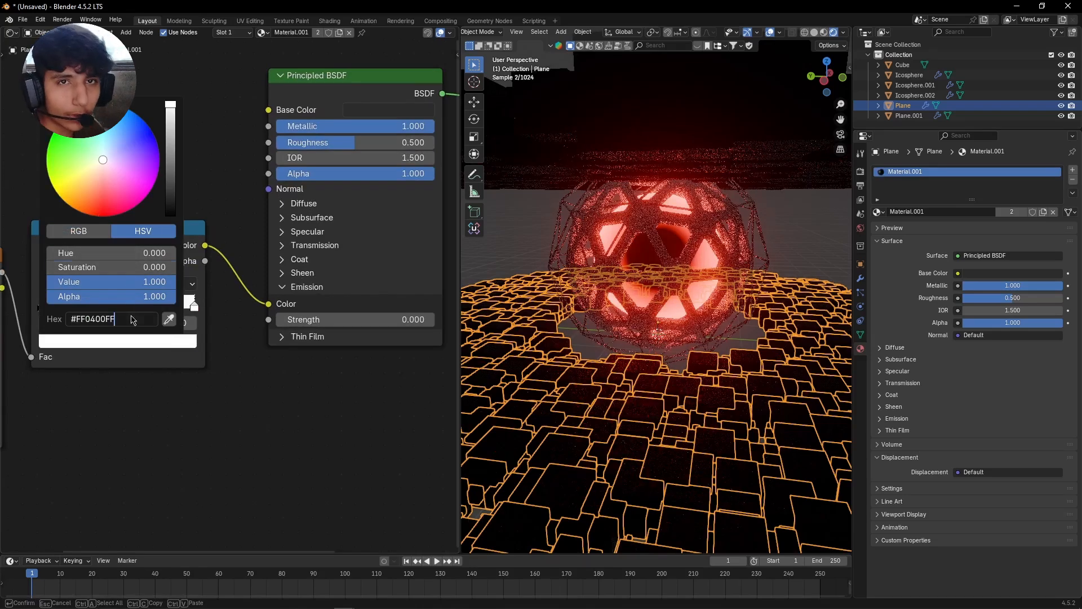
pyautogui.press('Return')
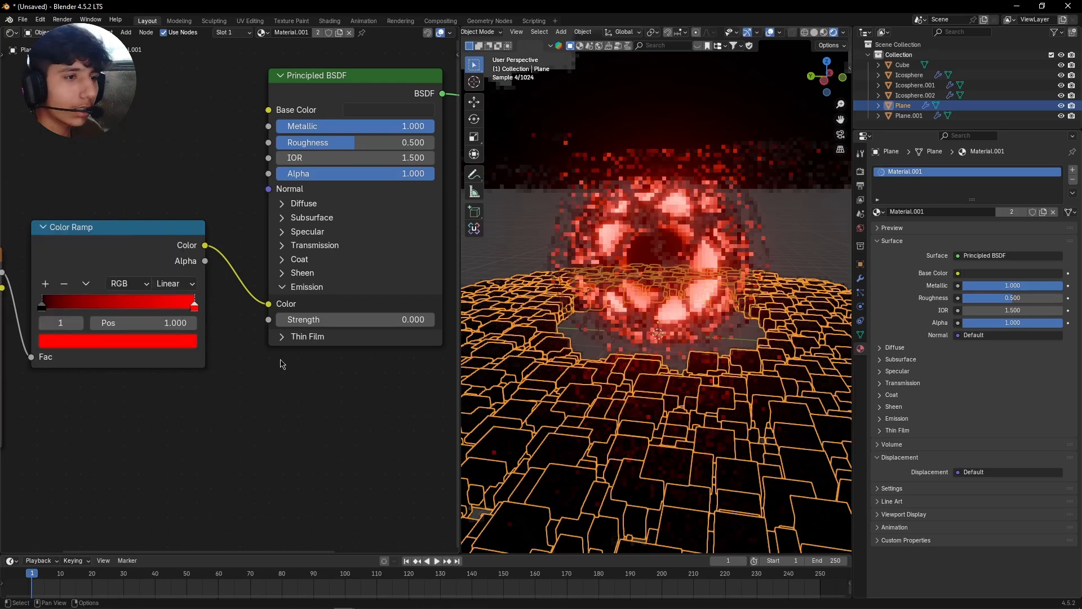
# Move the Color Ramp's black stop to position 0.292 and its red stop to 0.805
pyautogui.moveTo(212, 398); pyautogui.dragTo(273, 406, button='middle')
pyautogui.scroll(-1, 273, 406)
pyautogui.scroll(2, 188, 430)
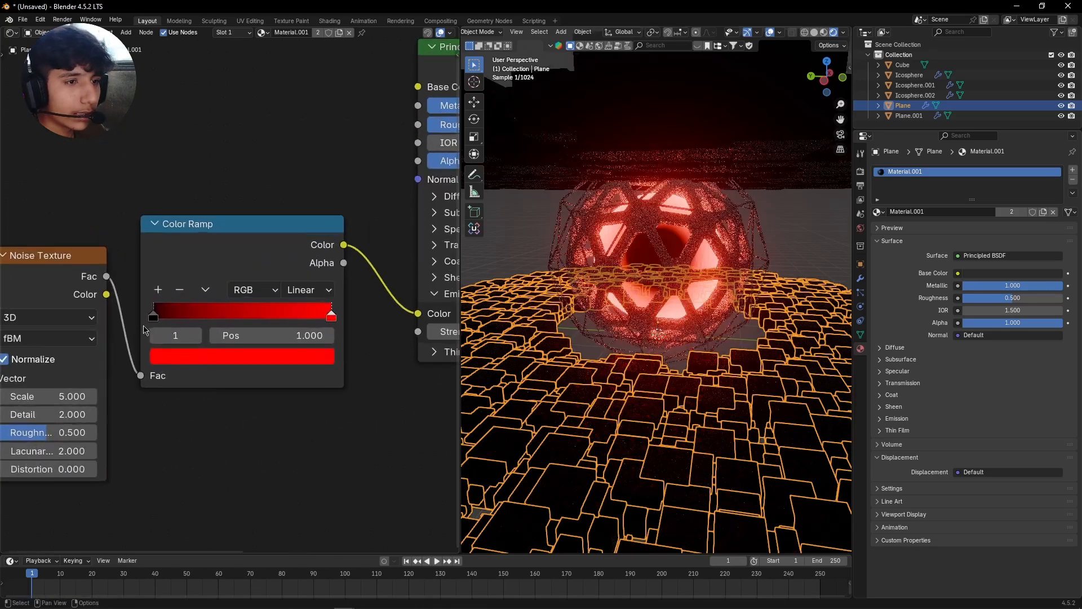
pyautogui.moveTo(153, 315); pyautogui.dragTo(190, 317)
pyautogui.moveTo(331, 318); pyautogui.dragTo(296, 319)
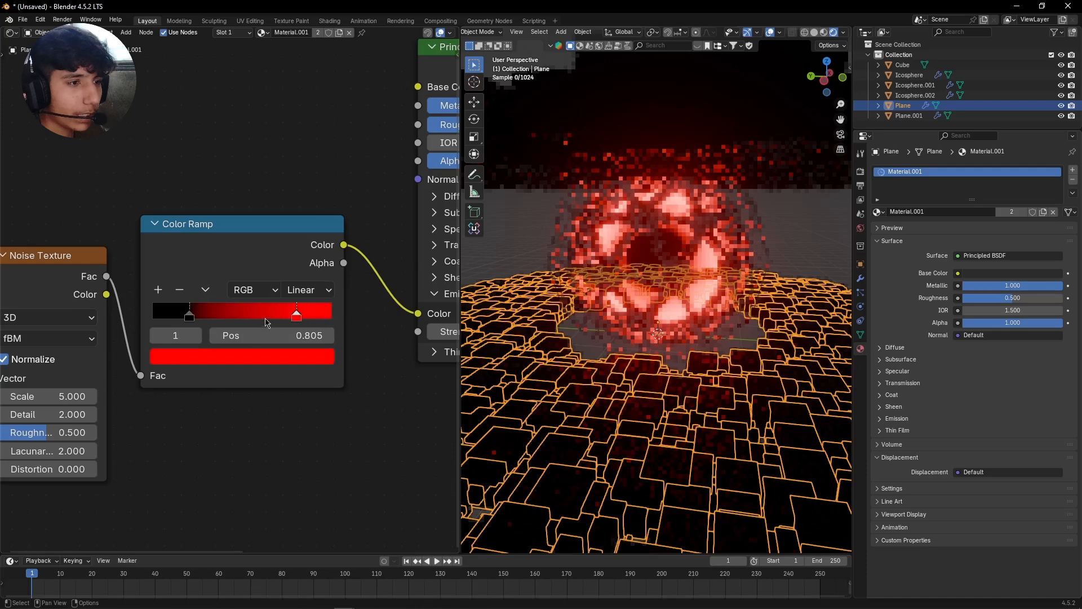
pyautogui.moveTo(188, 316); pyautogui.dragTo(205, 316)
# Add a Mapping node before the Noise Texture and connect its Vector output to the texture's Vector input
pyautogui.scroll(-1, 216, 443)
pyautogui.moveTo(216, 443); pyautogui.dragTo(338, 424, button='middle')
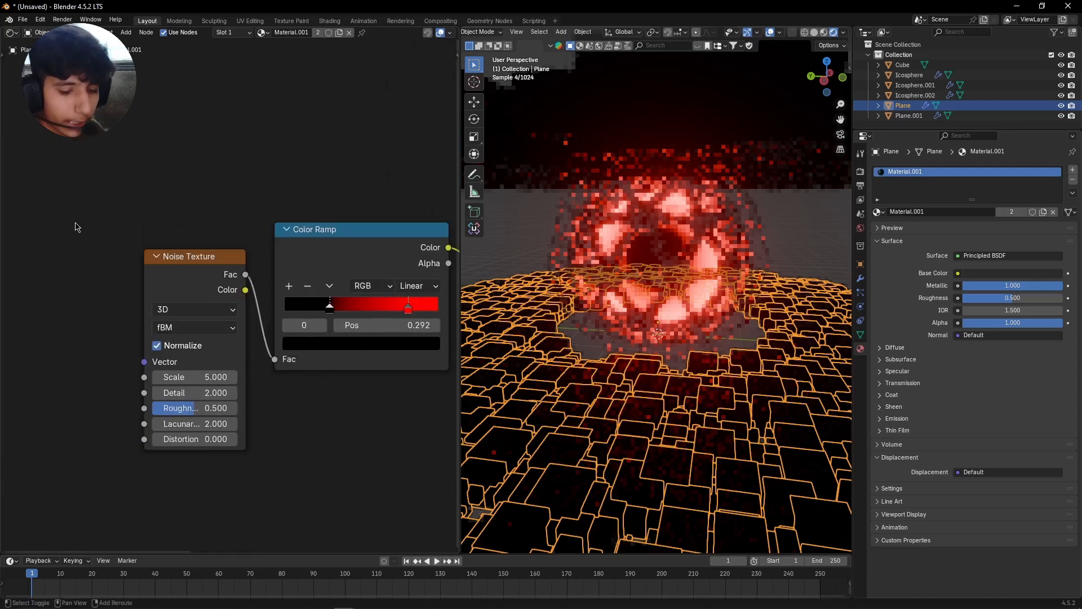
pyautogui.hotkey('shift', 'a')
pyautogui.write('mapp')
pyautogui.press('Return')
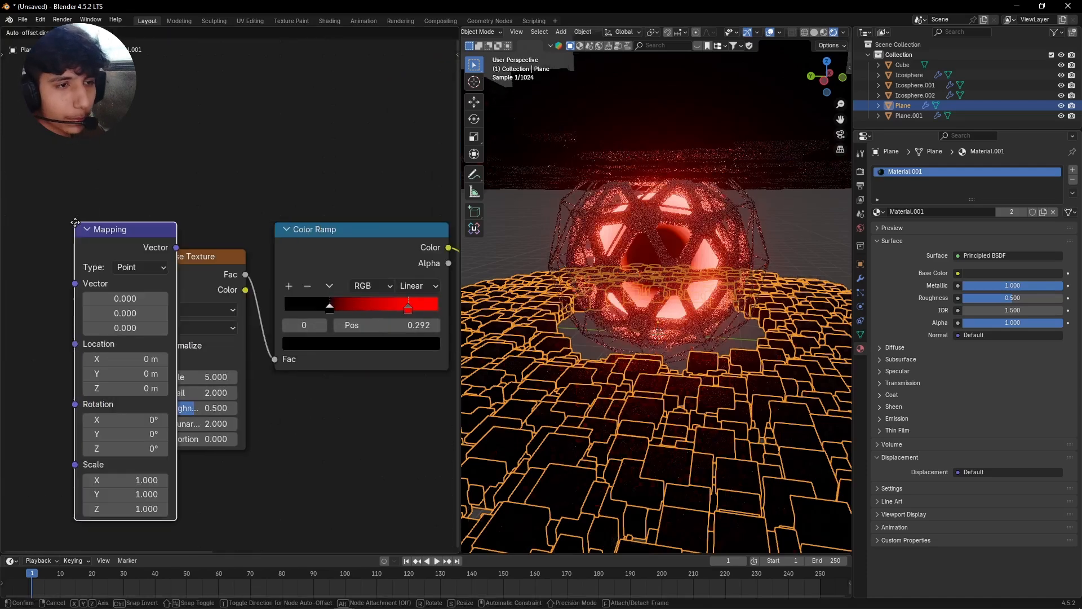
pyautogui.click(12, 243)
pyautogui.moveTo(83, 257); pyautogui.dragTo(224, 187, button='middle')
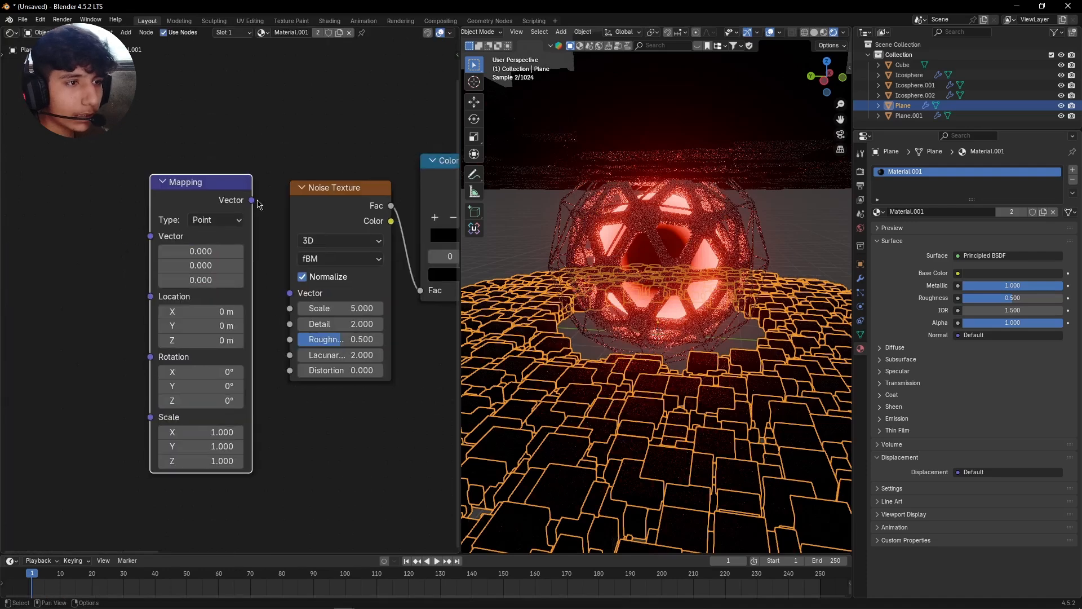
pyautogui.moveTo(258, 204); pyautogui.dragTo(283, 298)
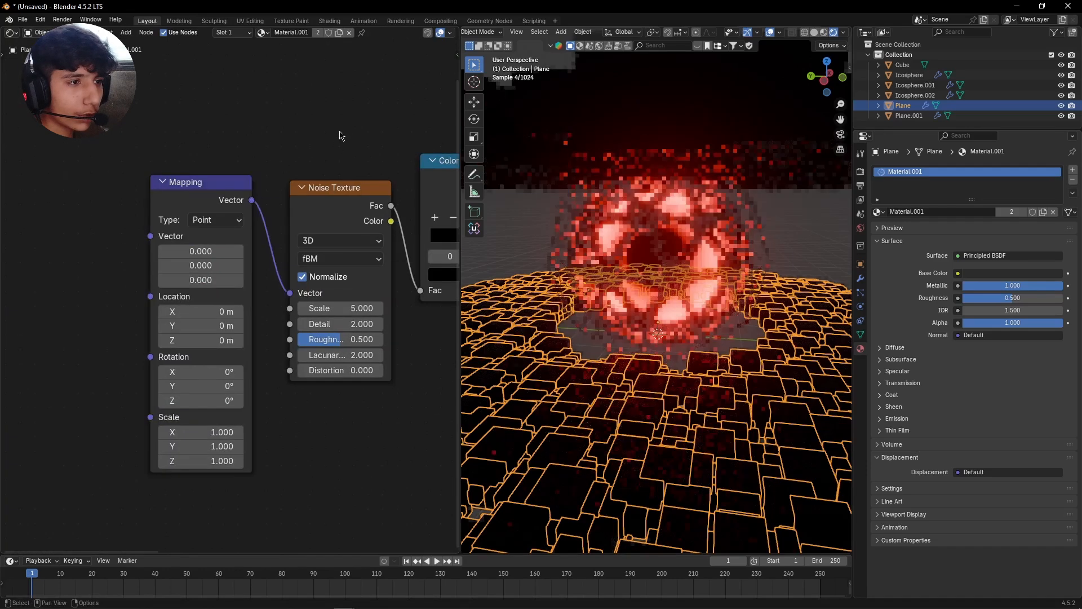
# Add an Object Info node before the Mapping node and connect its Random output to the Mapping's Vector input
pyautogui.scroll(-2, 338, 186)
pyautogui.moveTo(173, 174); pyautogui.dragTo(256, 173, button='middle')
pyautogui.hotkey('shift', 'a')
pyautogui.write('object in')
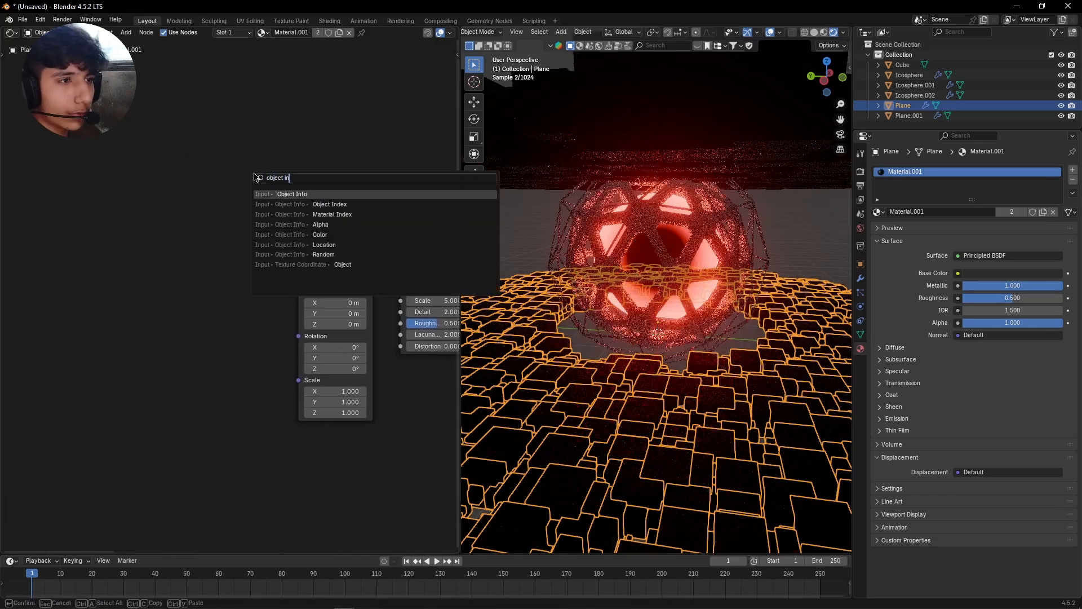
pyautogui.press('Return')
pyautogui.click(247, 348)
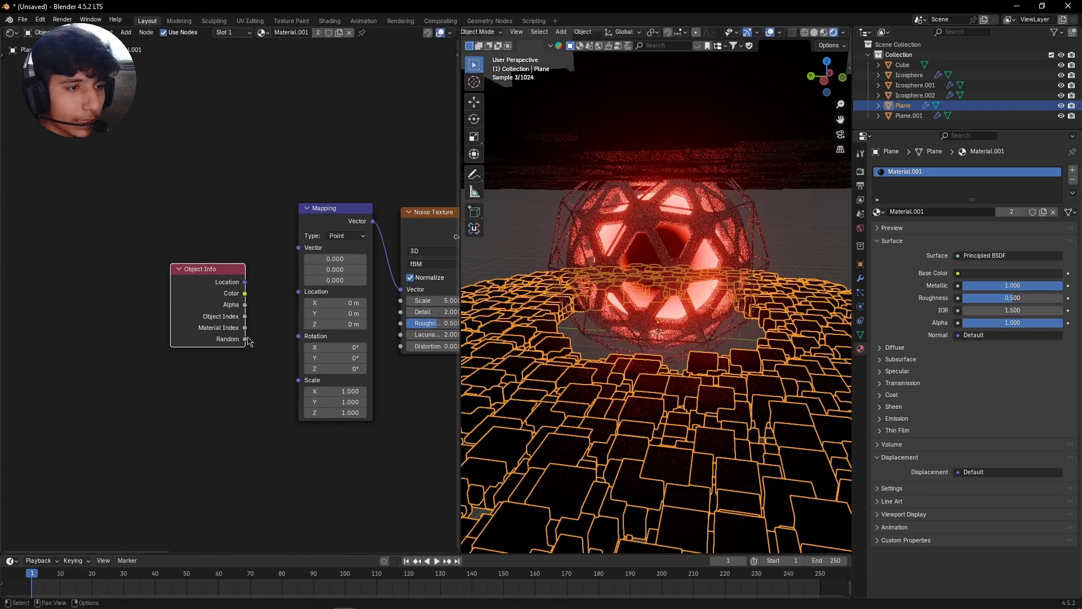
pyautogui.moveTo(246, 339); pyautogui.dragTo(312, 251)
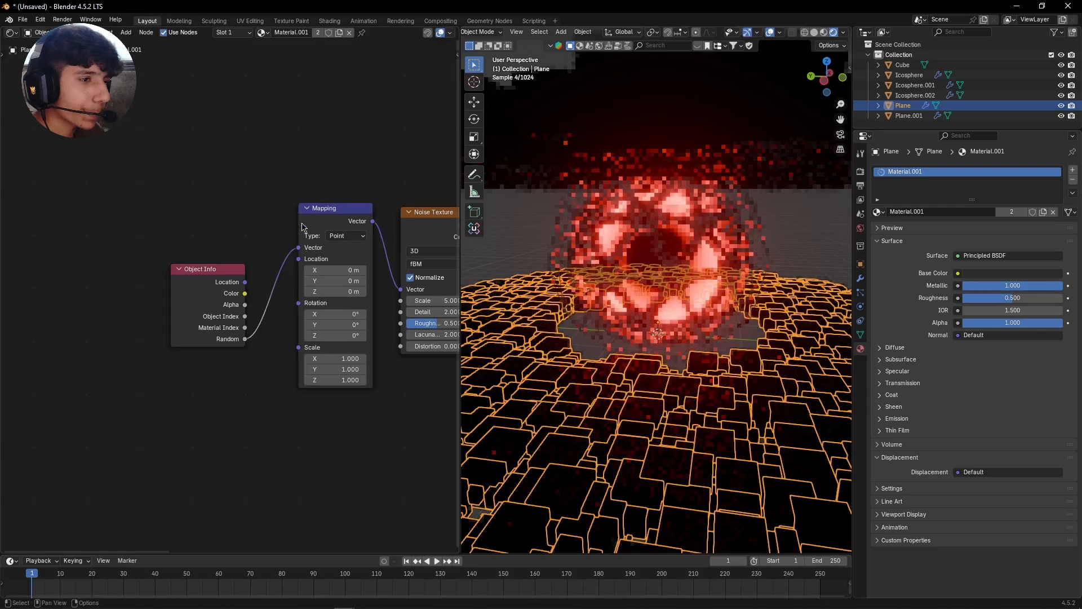
# Bring the Color Ramp's black stop nearer to the red stop, move the red stop to 0.785, and inspect the cube ring
pyautogui.scroll(-5, 302, 227)
pyautogui.moveTo(360, 454); pyautogui.dragTo(271, 439, button='middle')
pyautogui.scroll(9, 338, 370)
pyautogui.moveTo(403, 340); pyautogui.dragTo(299, 370, button='middle')
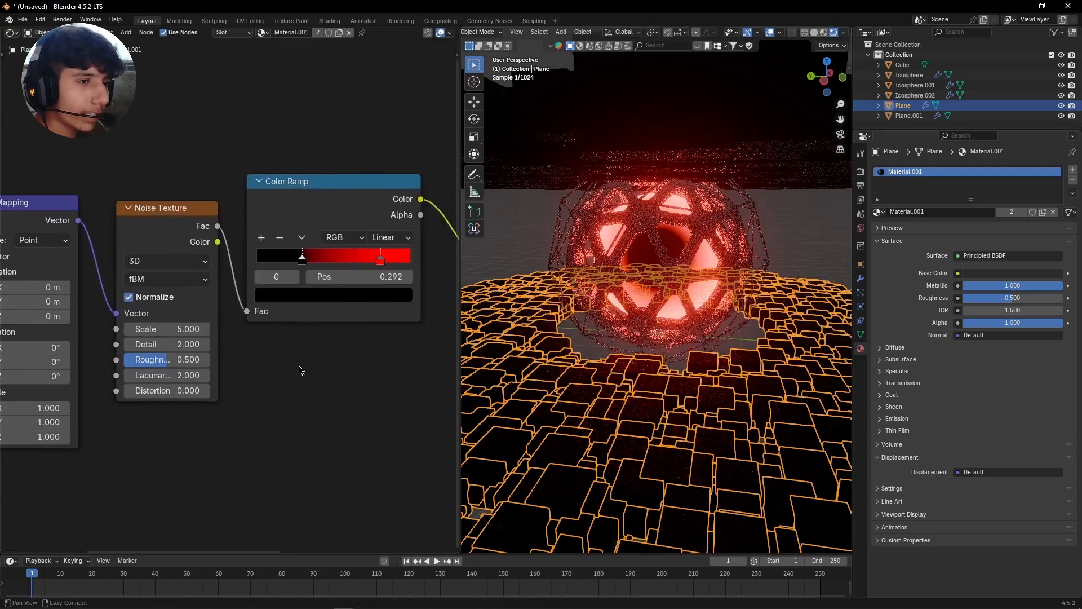
pyautogui.scroll(1, 305, 371)
pyautogui.keyDown('alt'); pyautogui.moveTo(316, 374); pyautogui.dragTo(216, 396); pyautogui.keyUp('alt')
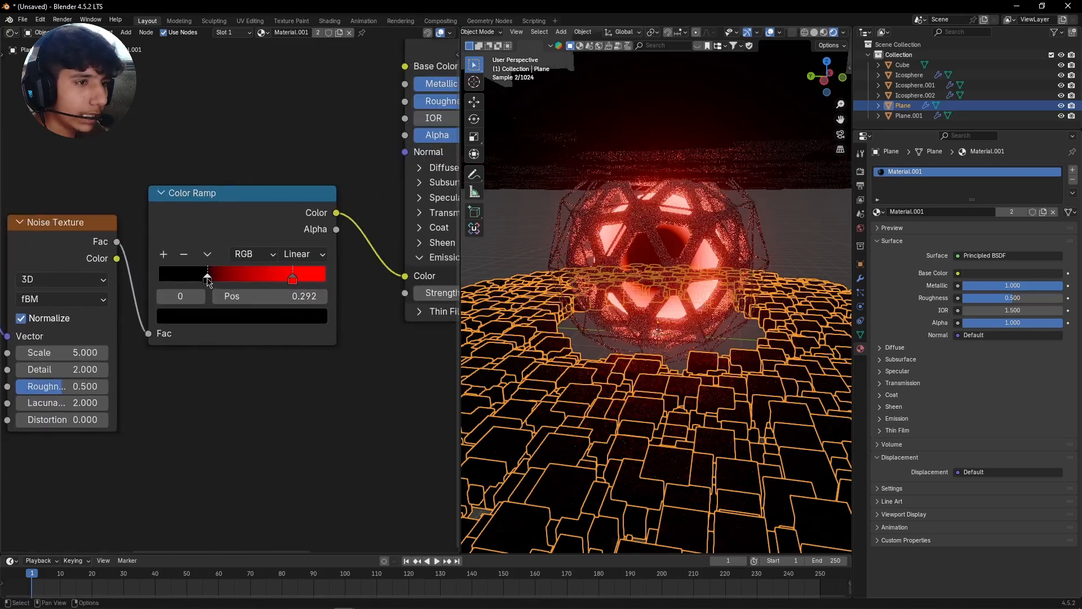
pyautogui.moveTo(208, 281); pyautogui.dragTo(277, 284)
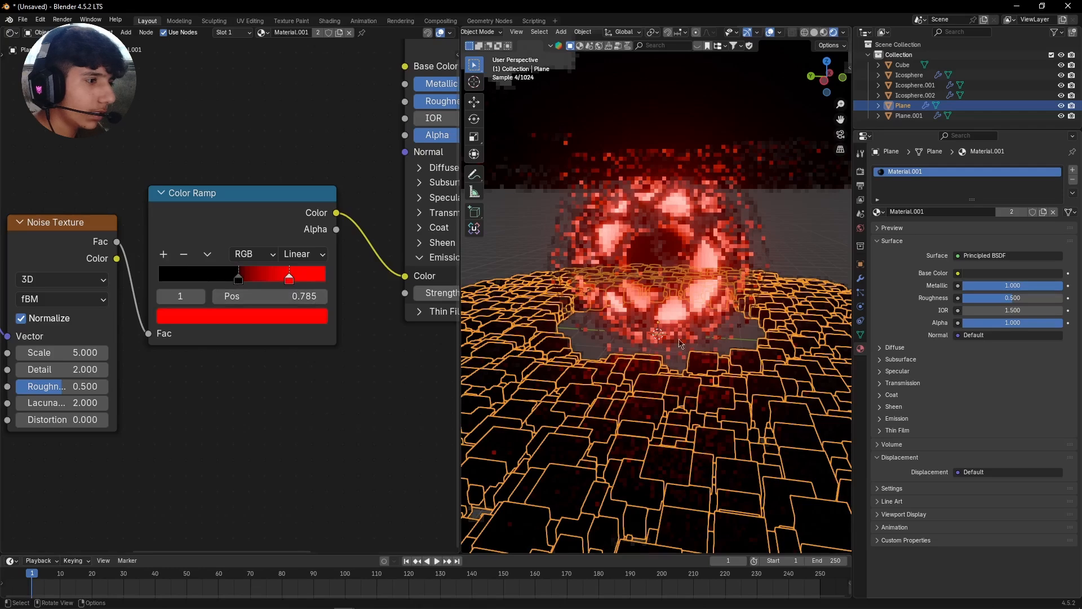
pyautogui.moveTo(681, 343); pyautogui.dragTo(791, 389, button='middle')
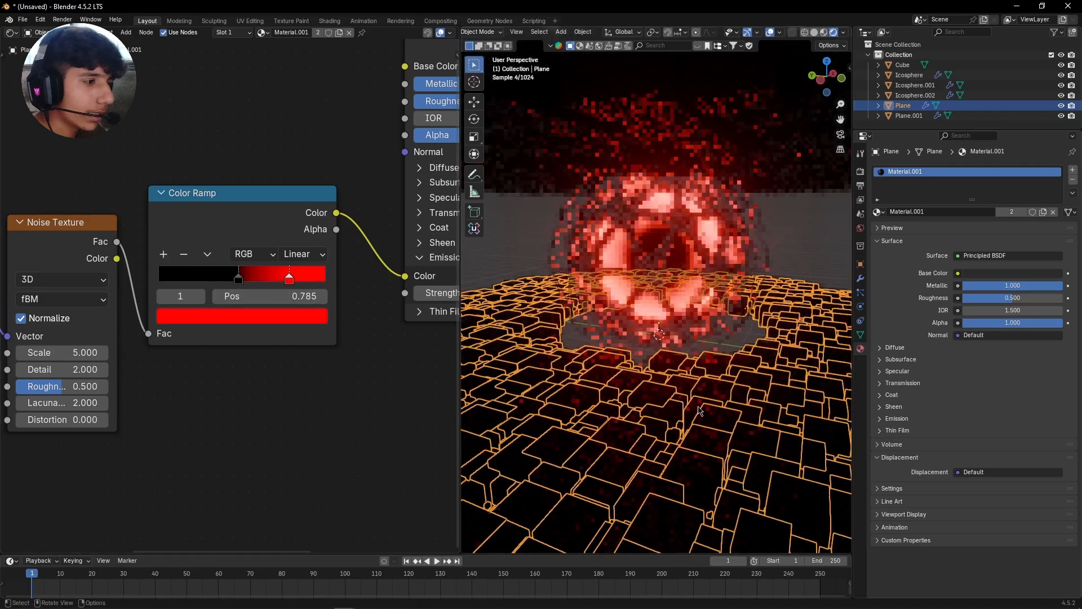
# Set the Noise Texture's Detail to 12 and its Scale to 20
pyautogui.scroll(3, 339, 389)
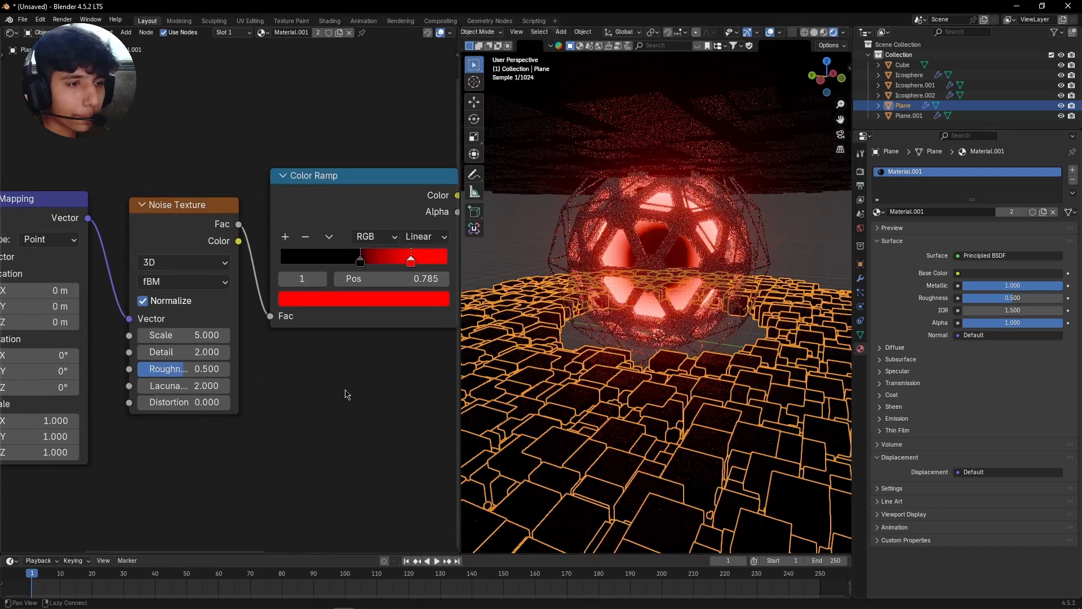
pyautogui.click(191, 364)
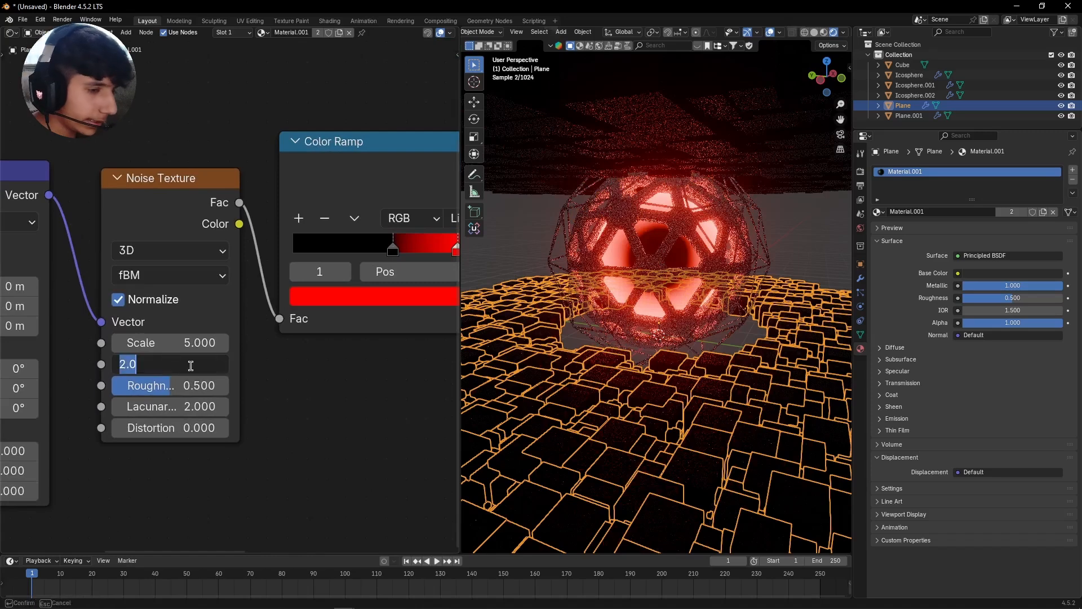
pyautogui.press('Return')
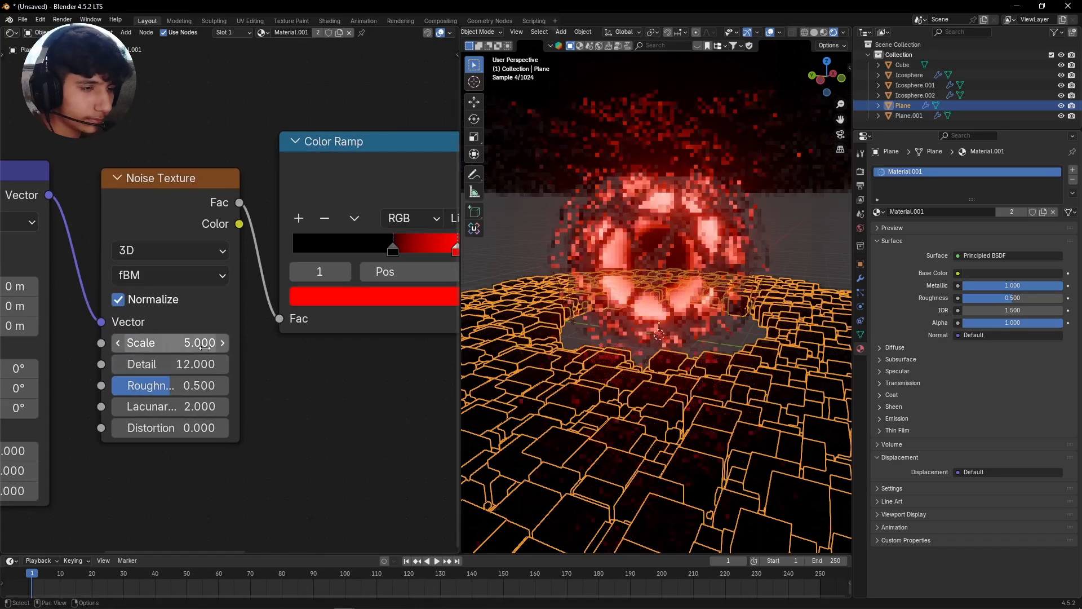
pyautogui.moveTo(205, 347); pyautogui.dragTo(164, 347)
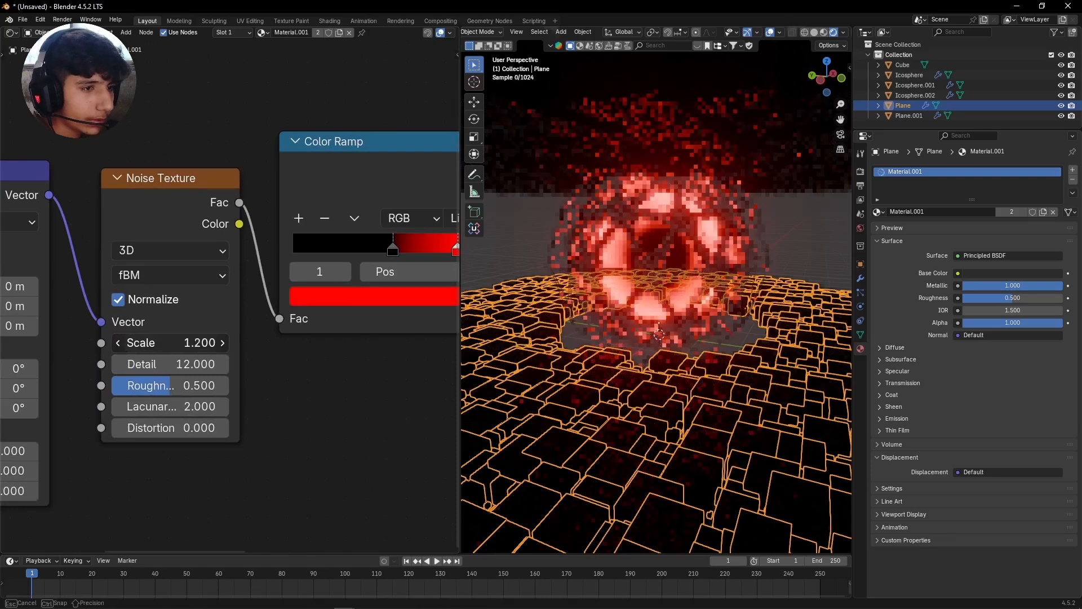
pyautogui.moveTo(164, 347); pyautogui.dragTo(169, 343)
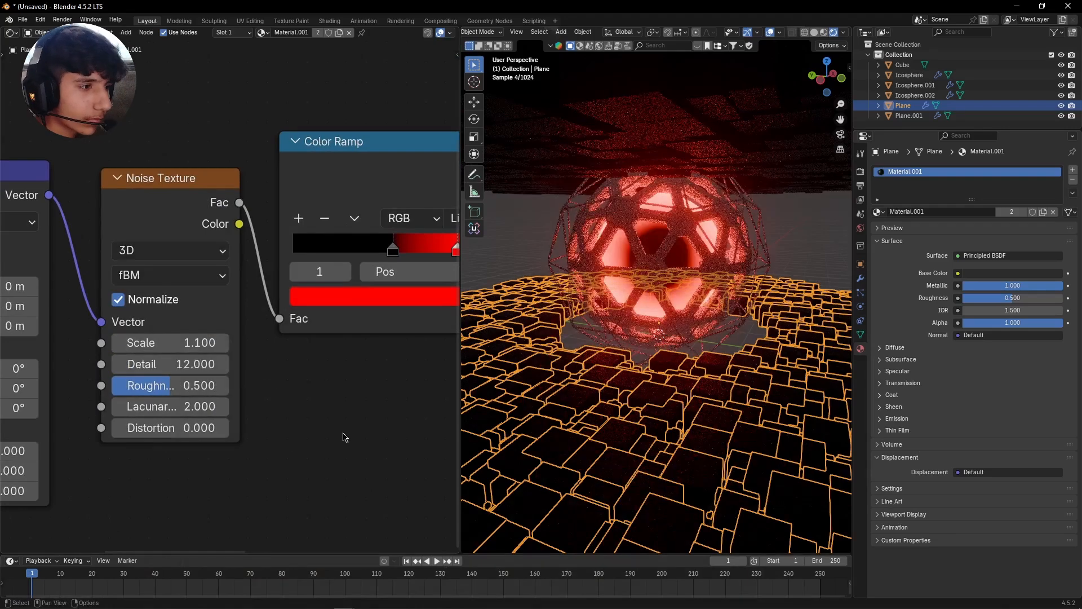
pyautogui.click(174, 344)
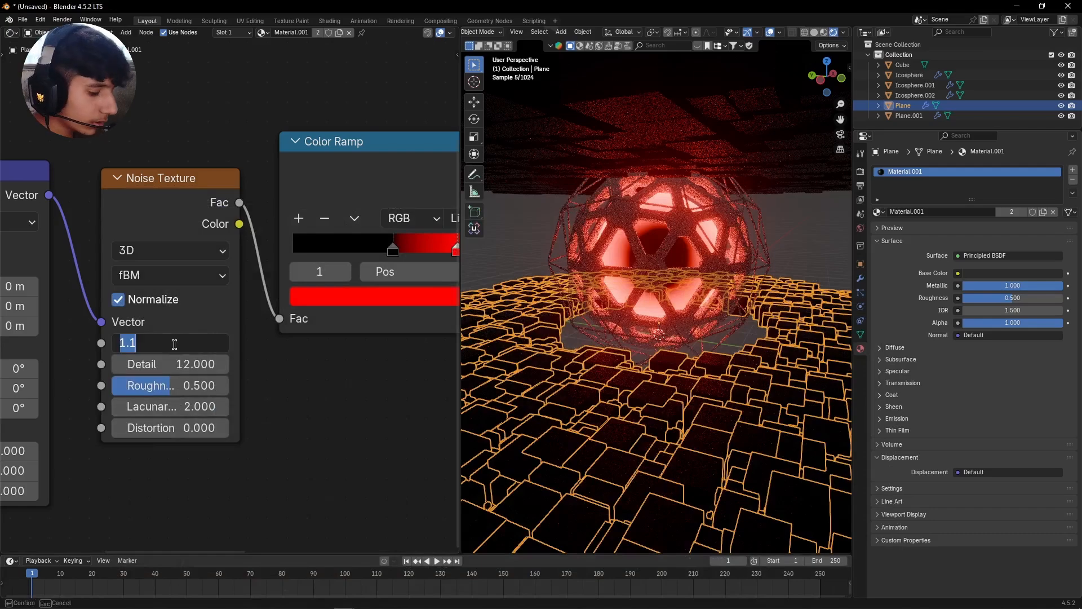
pyautogui.write('20')
pyautogui.press('Return')
# Try an Emission Strength of 50 on the Principled BSDF
pyautogui.scroll(-4, 244, 423)
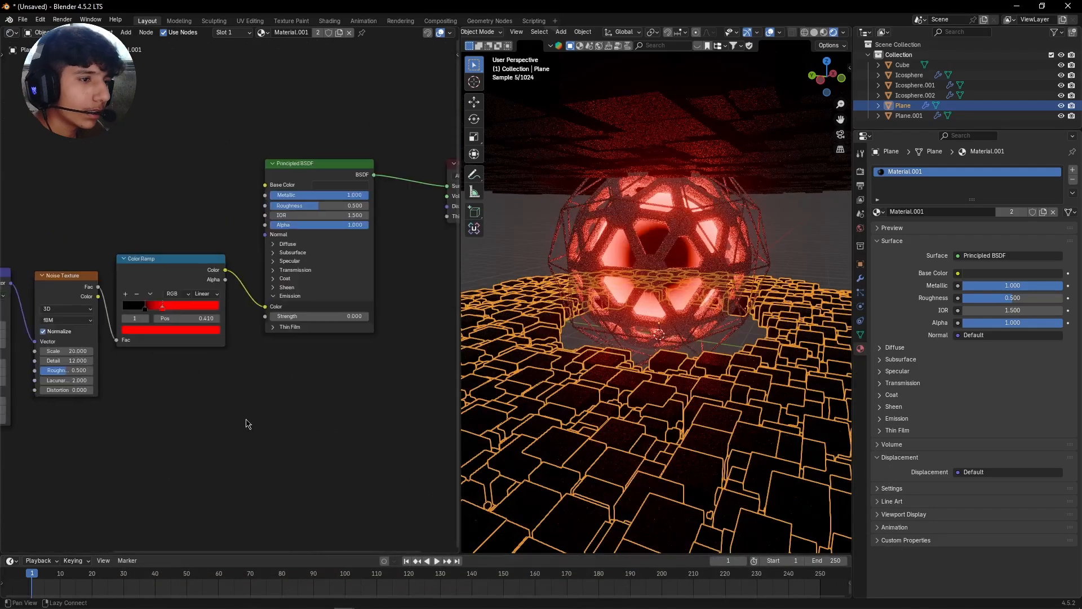
pyautogui.scroll(2, 271, 404)
pyautogui.scroll(1, 272, 405)
pyautogui.click(269, 333)
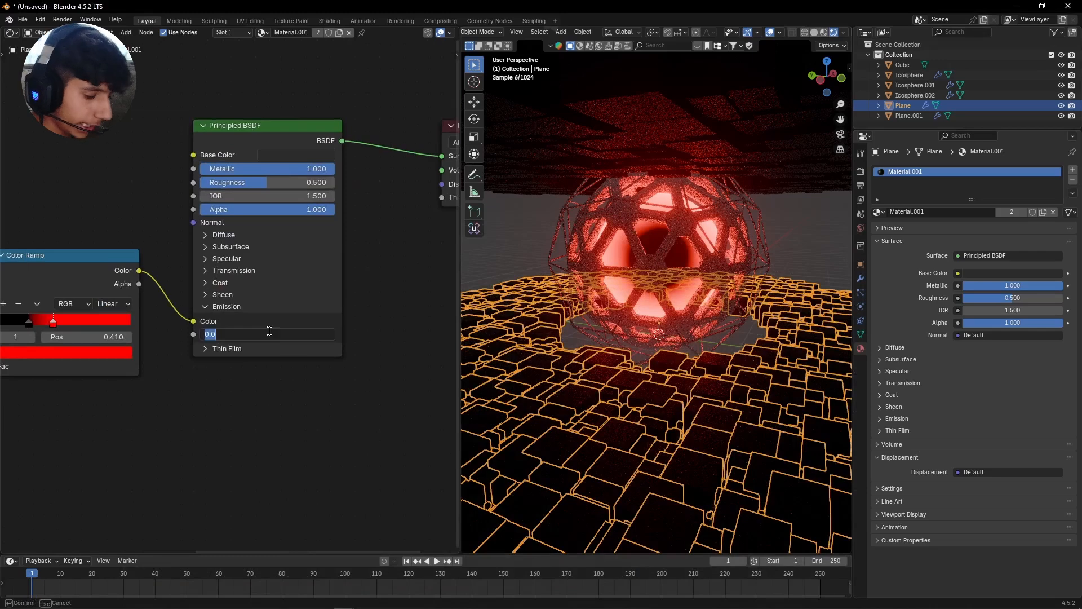
pyautogui.write('50')
pyautogui.press('Return')
# Set the Principled BSDF's Emission Strength to 20
pyautogui.moveTo(165, 455); pyautogui.dragTo(276, 451, button='middle')
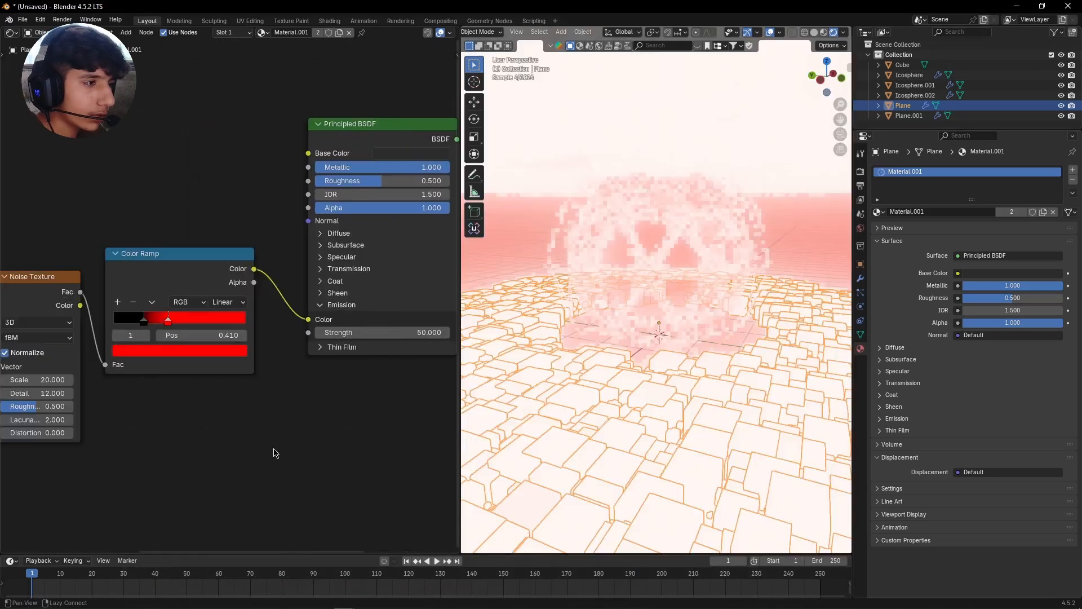
pyautogui.scroll(1, 222, 459)
pyautogui.moveTo(376, 370); pyautogui.dragTo(309, 356, button='middle')
pyautogui.click(327, 325)
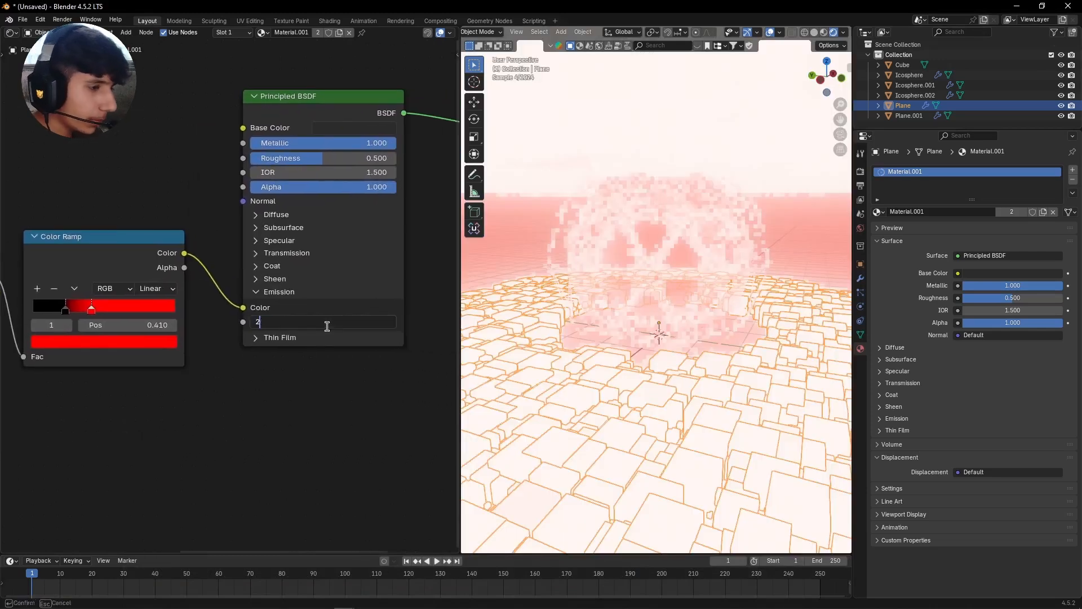
pyautogui.write('20')
pyautogui.press('Return')
# Move the Color Ramp's black stop just past the middle of the gradient and its red stop to 0.738
pyautogui.moveTo(168, 433); pyautogui.dragTo(248, 426, button='middle')
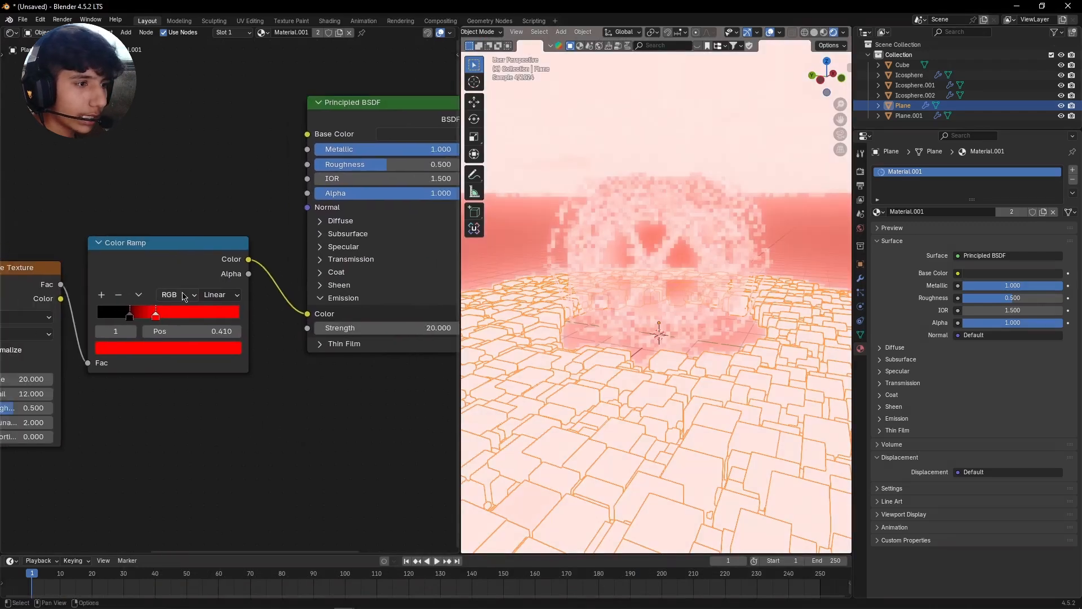
pyautogui.moveTo(156, 317); pyautogui.dragTo(187, 314)
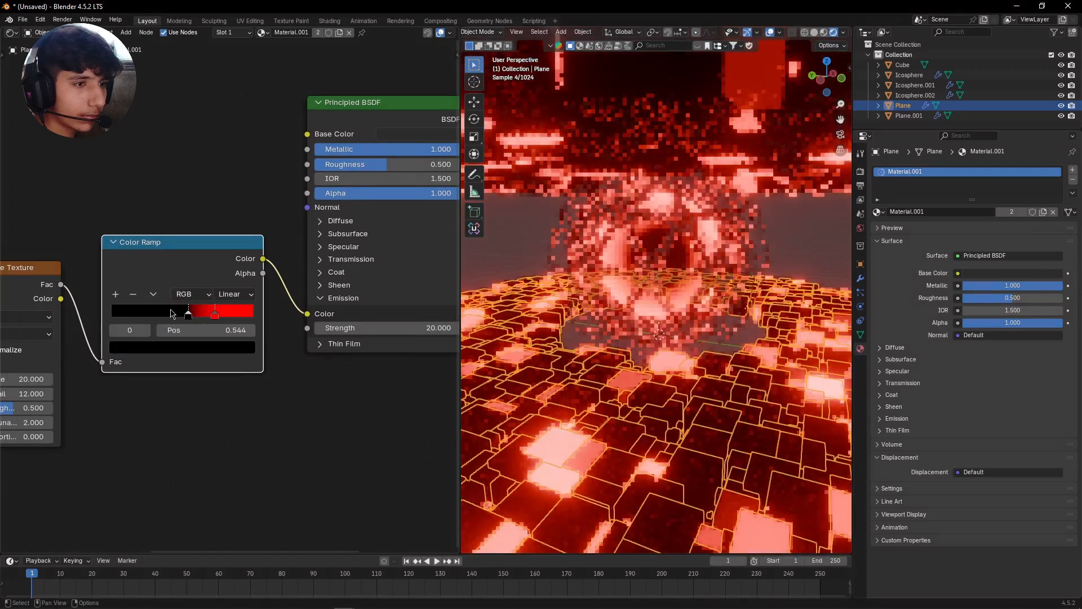
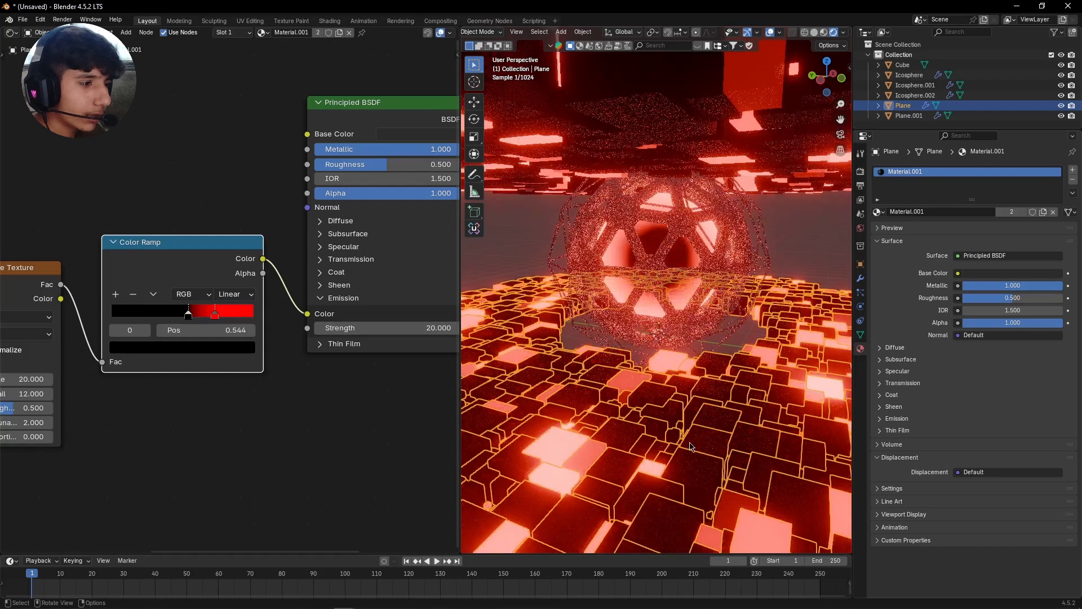
pyautogui.moveTo(214, 314)
pyautogui.mouseDown()
pyautogui.moveTo(194, 319)
pyautogui.moveTo(219, 317)
pyautogui.mouseUp()
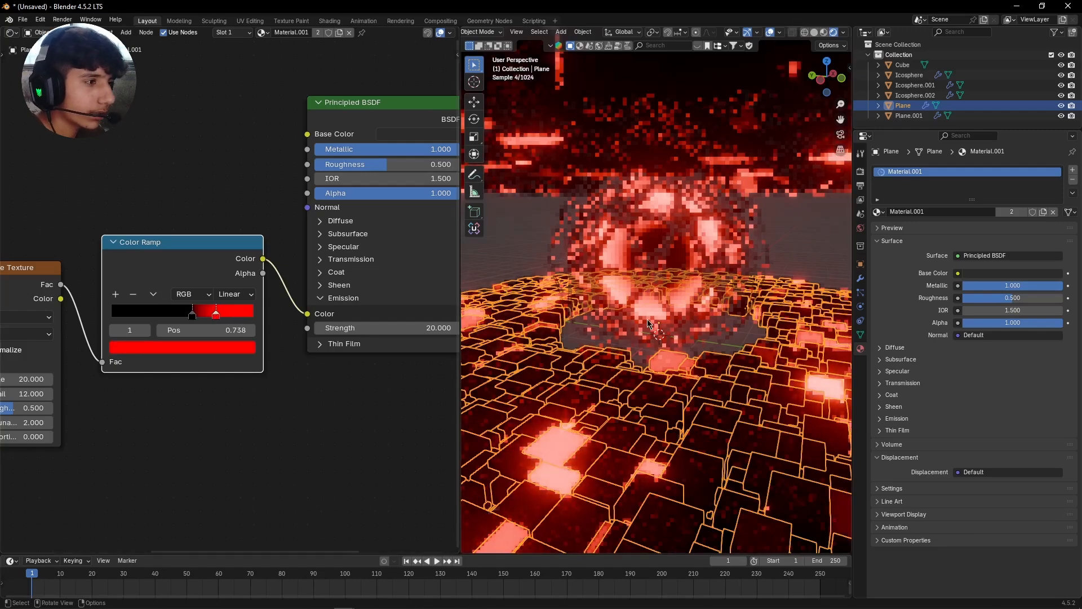
# Deselect the lower cube ring and switch the viewport to Solid shading
pyautogui.scroll(-5, 649, 323)
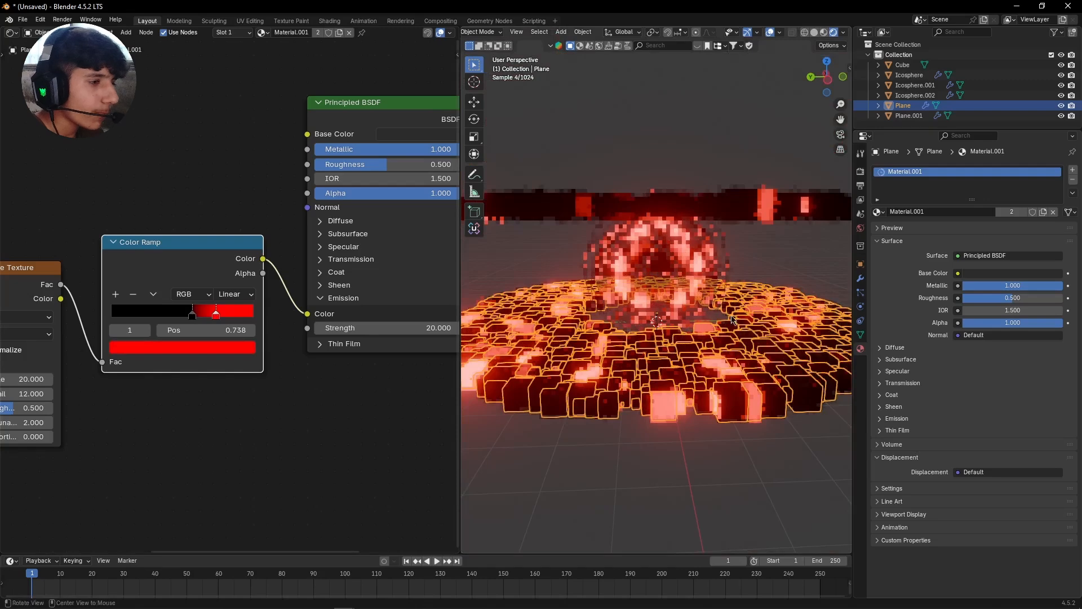
pyautogui.moveTo(732, 319)
pyautogui.mouseDown(button='middle')
pyautogui.moveTo(679, 320)
pyautogui.moveTo(729, 315)
pyautogui.moveTo(722, 281)
pyautogui.mouseUp(button='middle')
pyautogui.click(797, 265)
pyautogui.press('z')
pyautogui.click(732, 306)
# Add a Bézier circle at the centre of the scene
pyautogui.scroll(3, 731, 315)
pyautogui.scroll(-3, 727, 313)
pyautogui.scroll(3, 722, 309)
pyautogui.hotkey('shift', 'a')
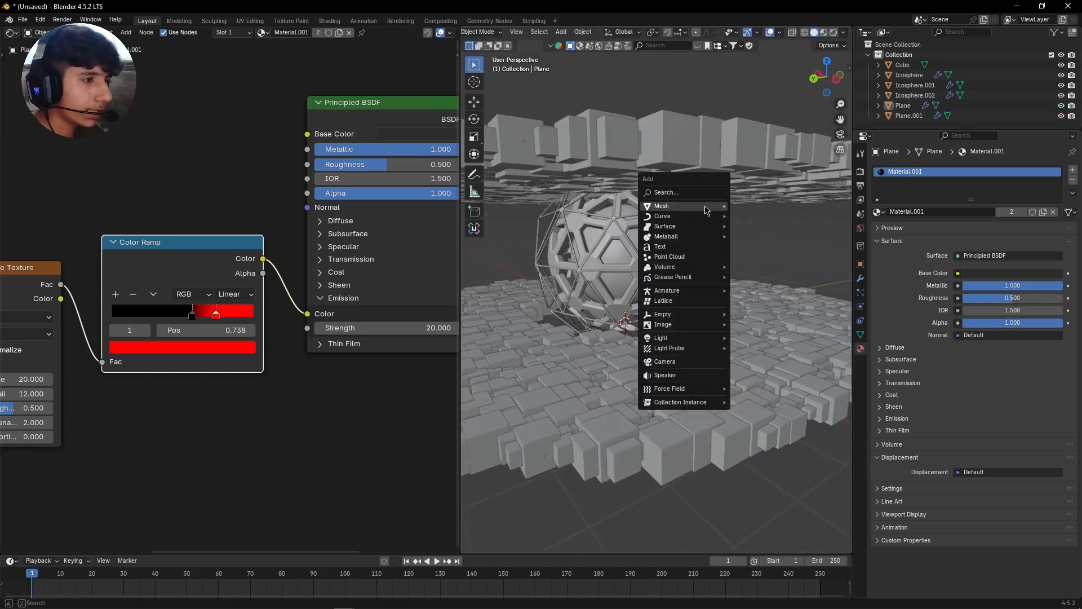
pyautogui.moveTo(685, 216)
pyautogui.click(767, 231)
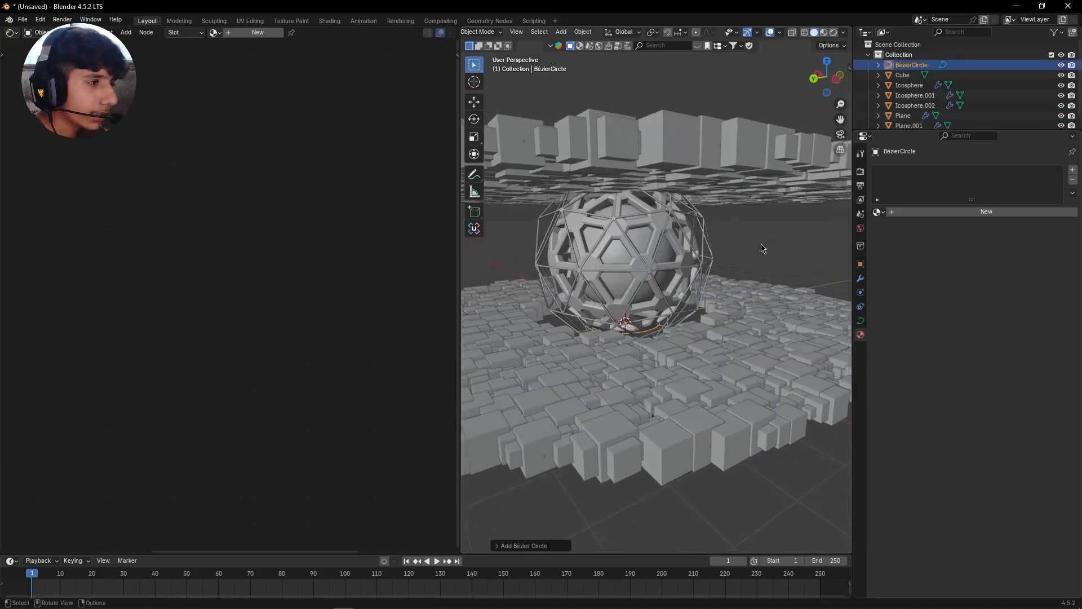
# Raise the Bézier circle along the Z axis to the mid-height of the sphere between the two rings
pyautogui.scroll(-4, 712, 300)
pyautogui.scroll(4, 705, 316)
pyautogui.press('g')
pyautogui.press('z')
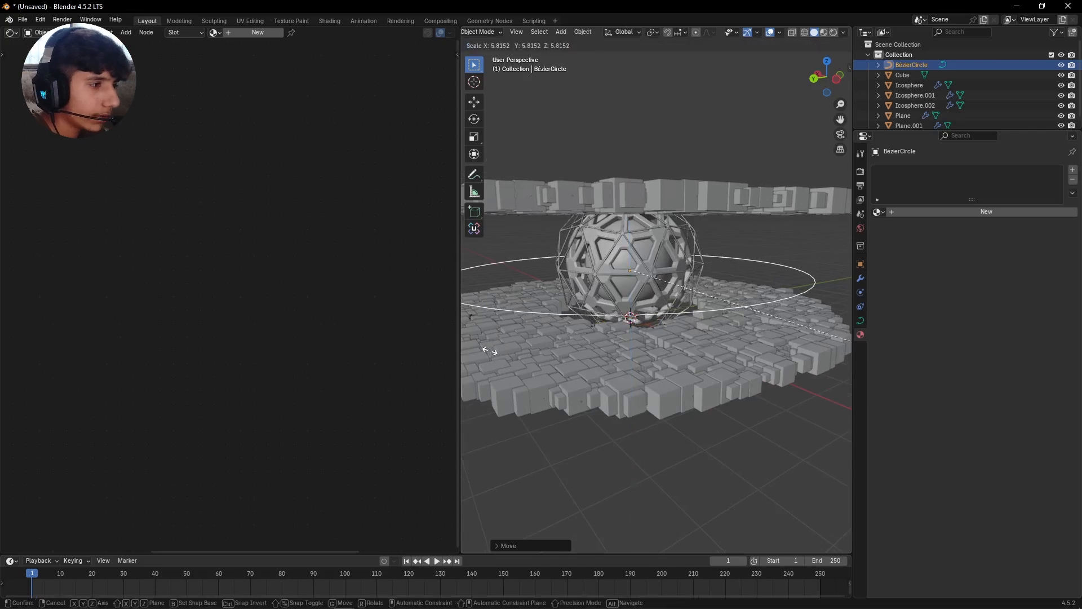
pyautogui.click(640, 271)
# Add a camera and an empty at the scene's centre
pyautogui.hotkey('shift', 'a')
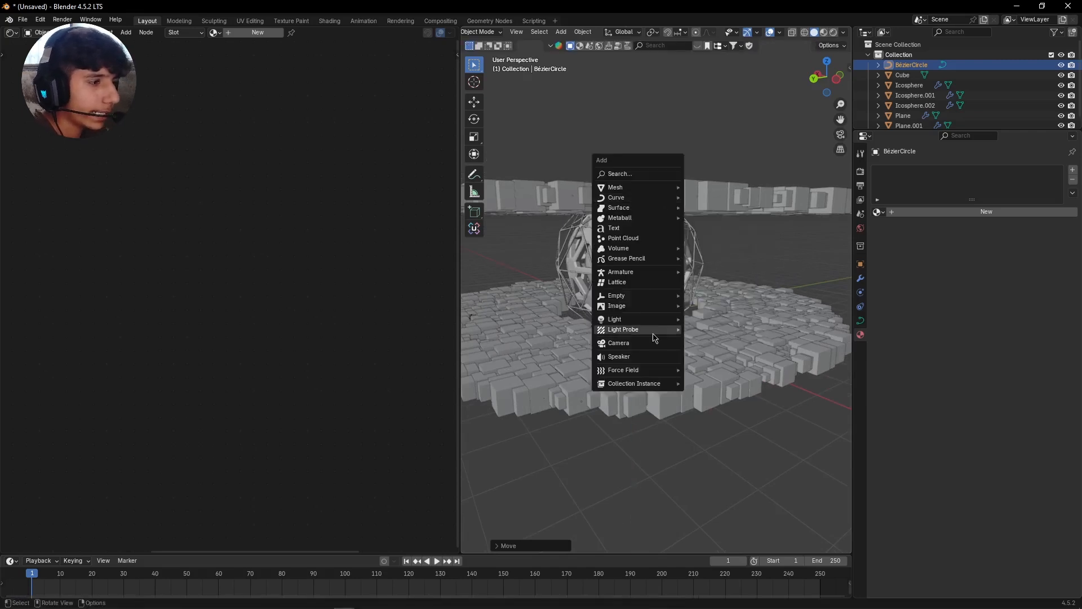
pyautogui.click(629, 343)
pyautogui.hotkey('shift', 'a')
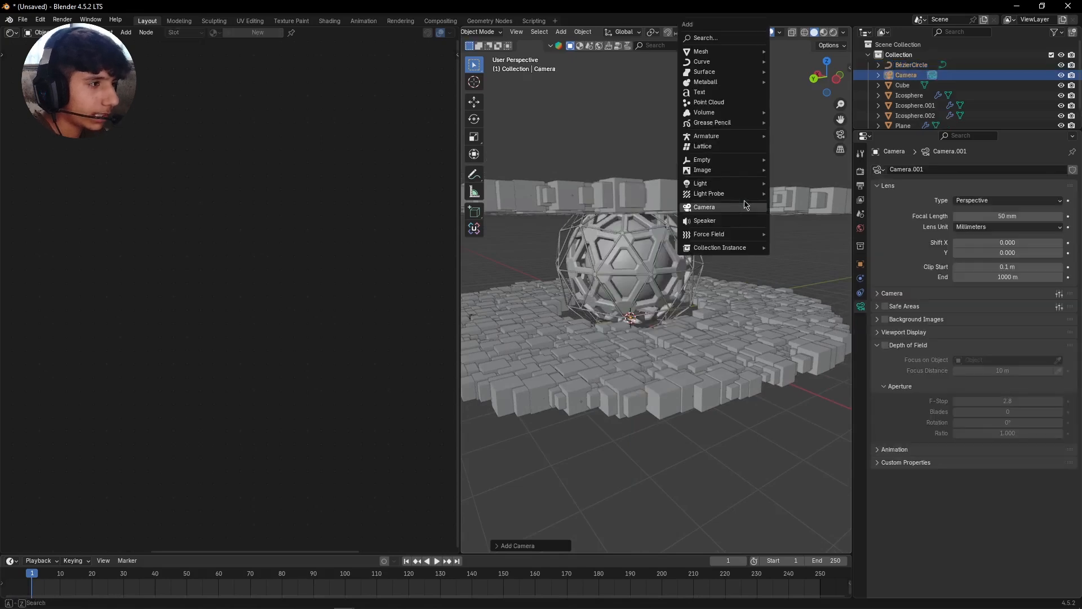
pyautogui.moveTo(697, 54)
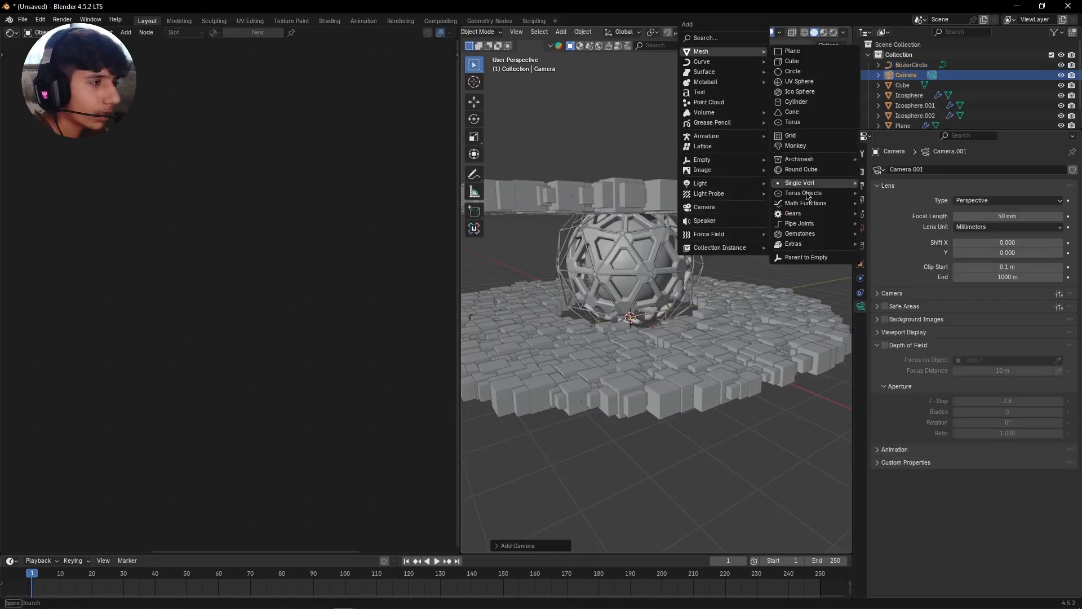
pyautogui.moveTo(711, 160)
pyautogui.click(792, 161)
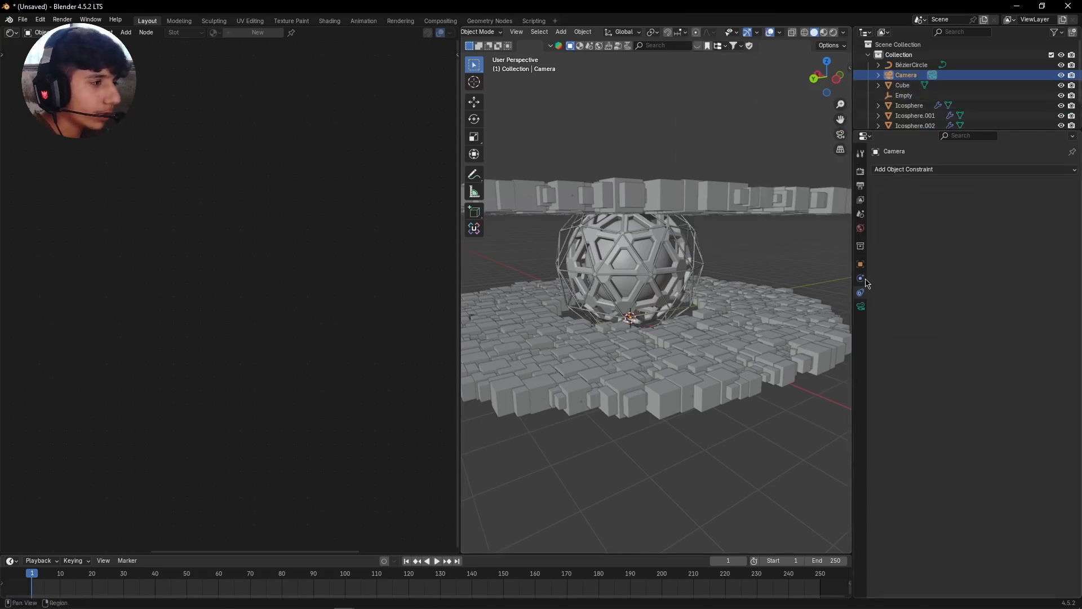
# Give the camera a Follow Path constraint with the Bézier circle as its target
pyautogui.click(916, 171)
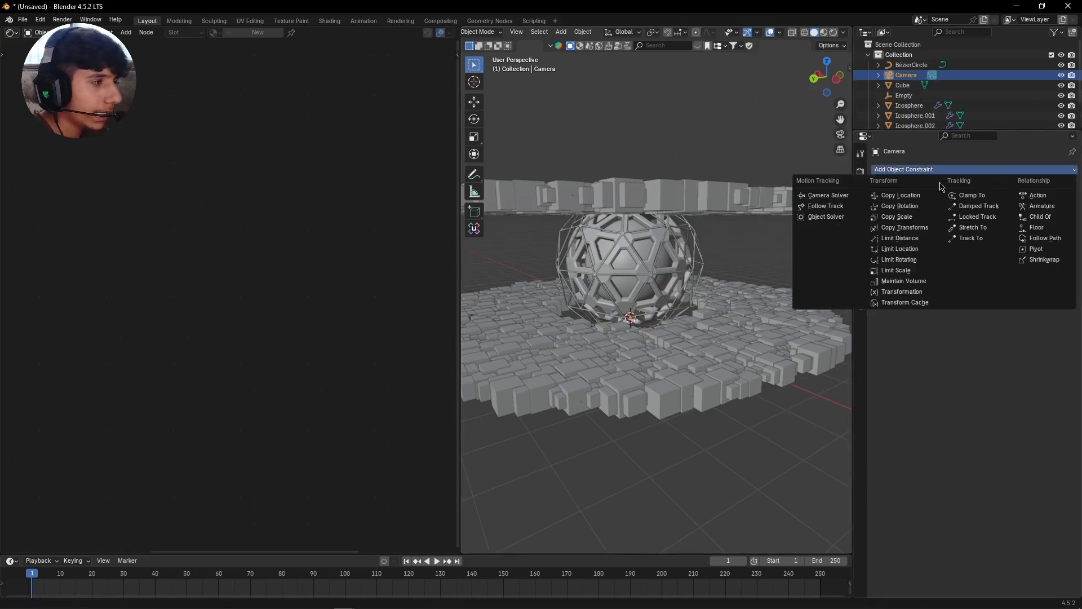
pyautogui.click(1048, 244)
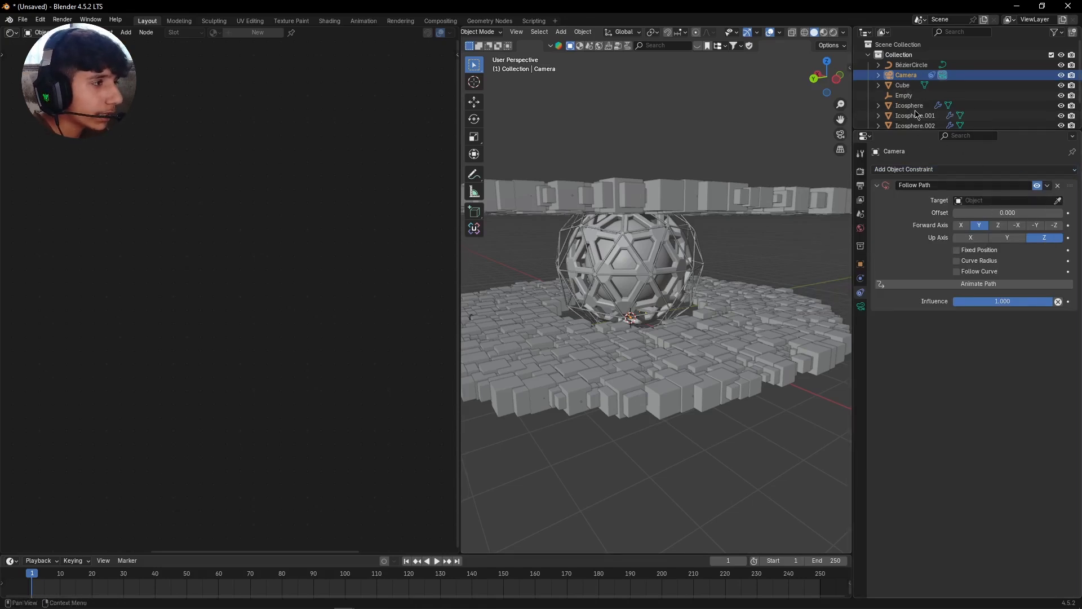
pyautogui.click(913, 65)
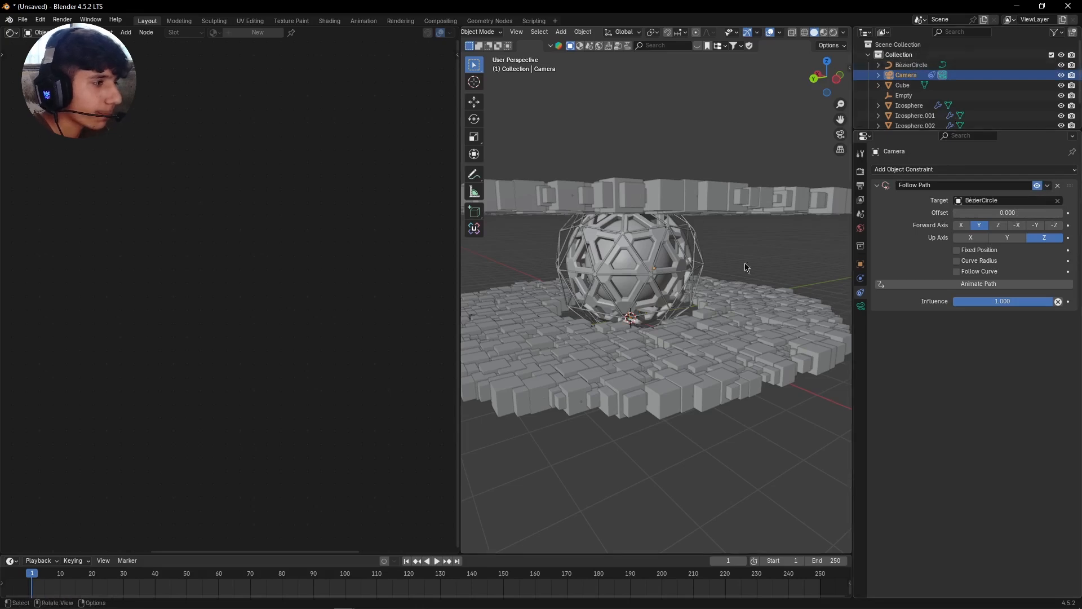
# Scale the Bézier circle up by a factor of about 6.5, close to the width of the cube rings
pyautogui.click(911, 65)
pyautogui.press('s')
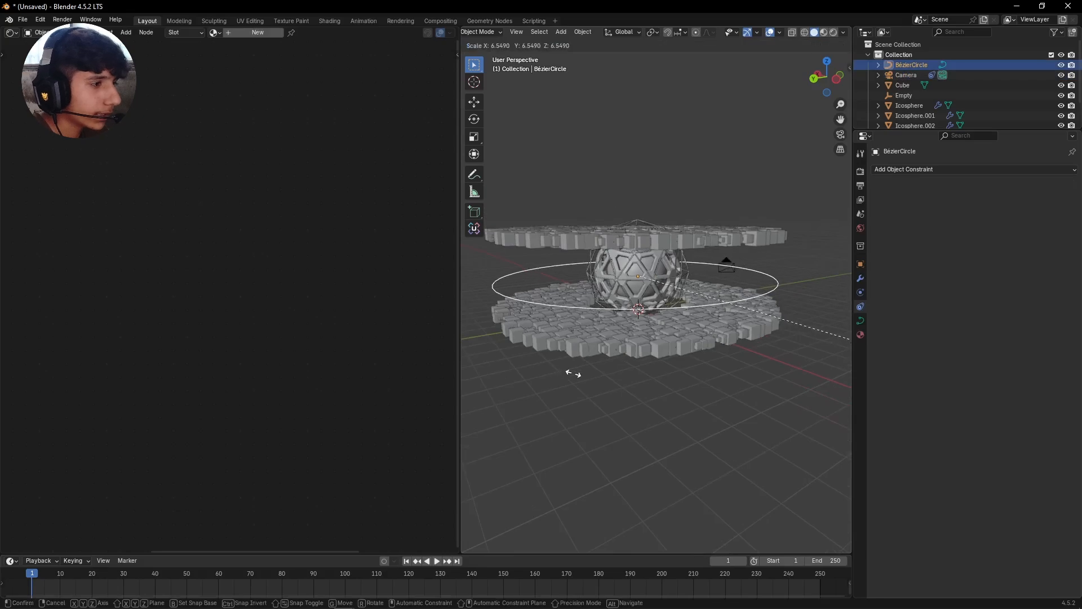
pyautogui.click(570, 376)
# Check the view through the camera and examine the camera's placement on the circle from outside
pyautogui.press('KP_0')
pyautogui.scroll(-3, 682, 338)
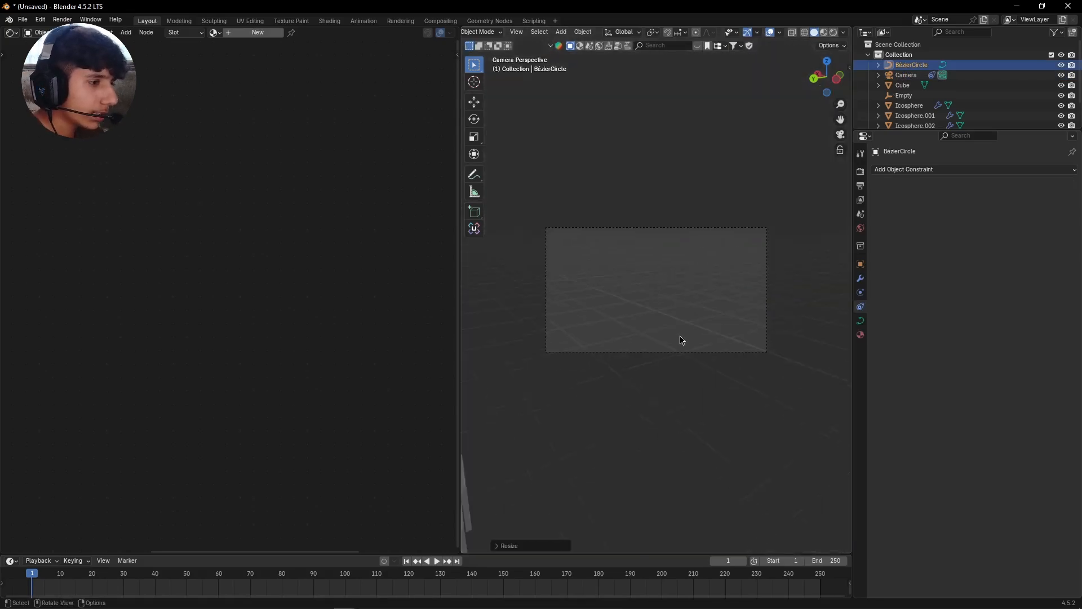
pyautogui.scroll(2, 736, 341)
pyautogui.moveTo(735, 341); pyautogui.dragTo(656, 305, button='middle')
pyautogui.scroll(-6, 656, 305)
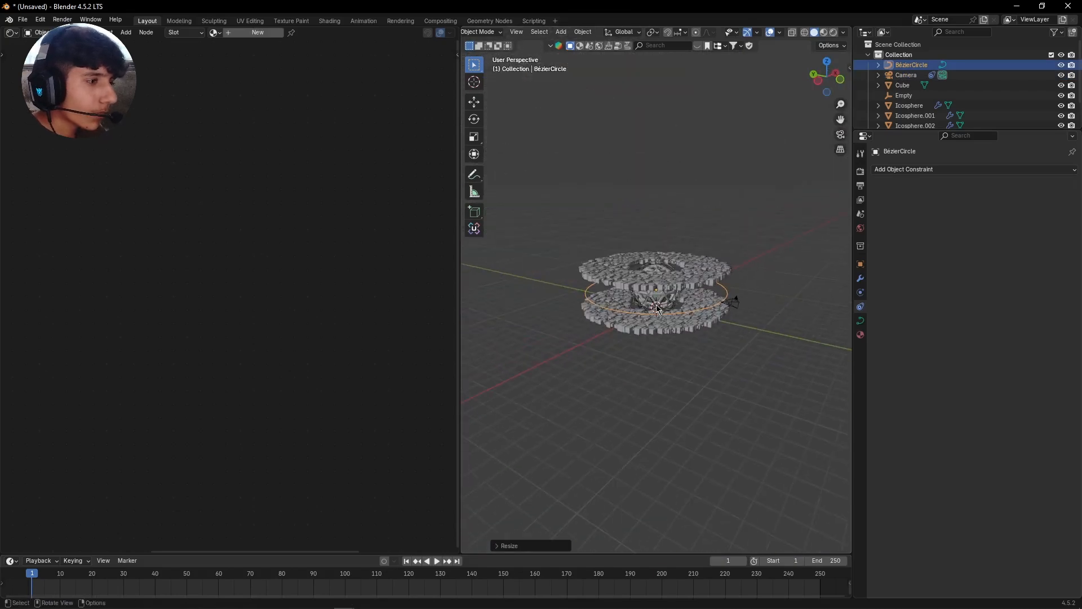
pyautogui.click(674, 296)
pyautogui.scroll(4, 679, 299)
pyautogui.moveTo(692, 259); pyautogui.dragTo(742, 263, button='middle')
pyautogui.click(771, 256)
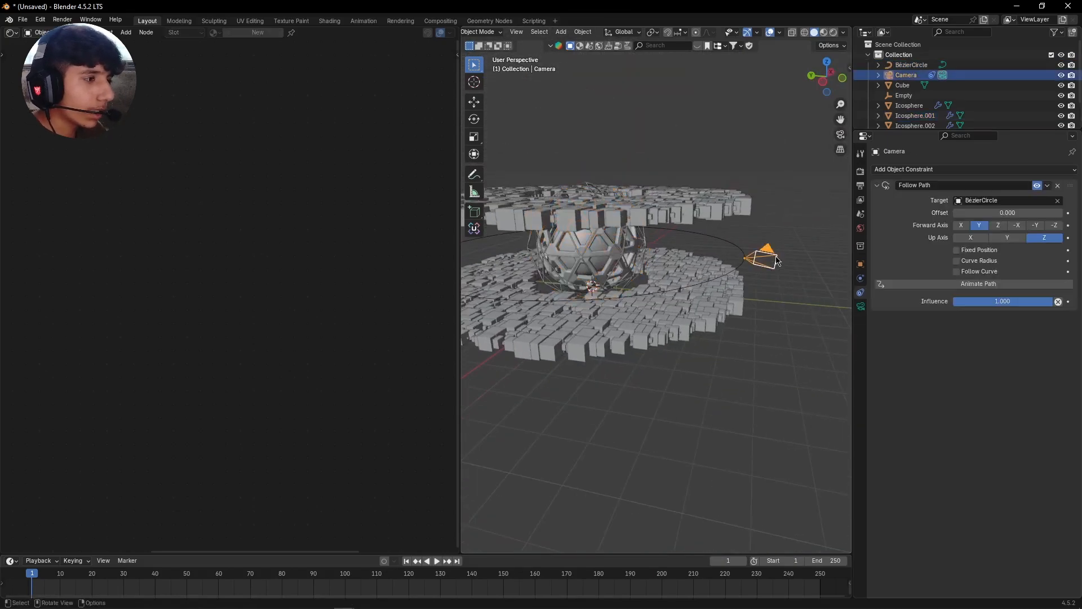
pyautogui.press('g')
pyautogui.press('z')
pyautogui.press('Escape')
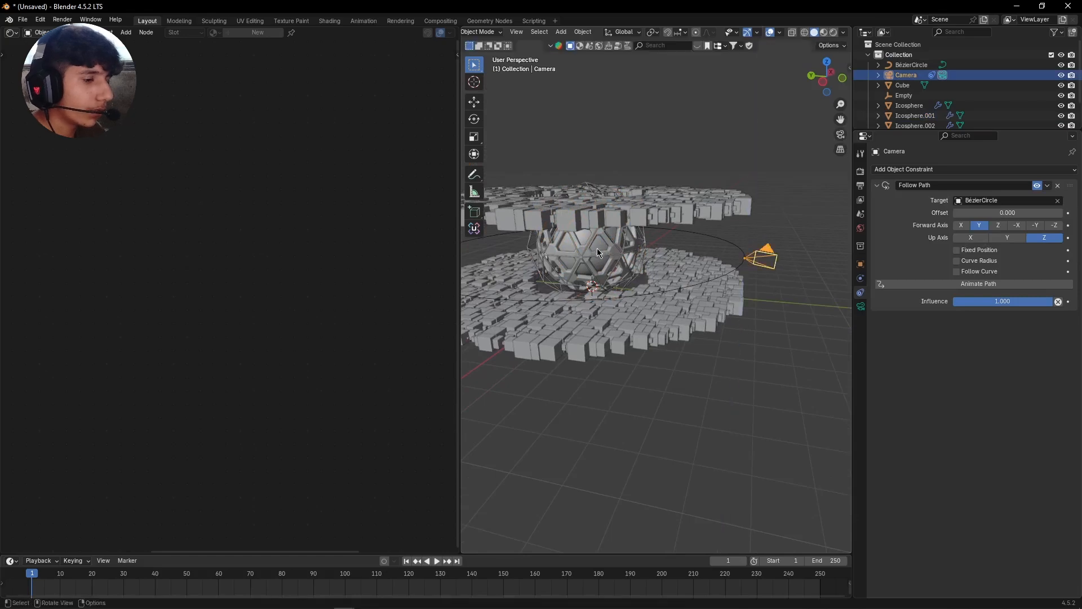
# Raise the empty about 1.6 m along the Z axis to the centre of the sphere
pyautogui.moveTo(597, 252); pyautogui.dragTo(534, 247, button='middle')
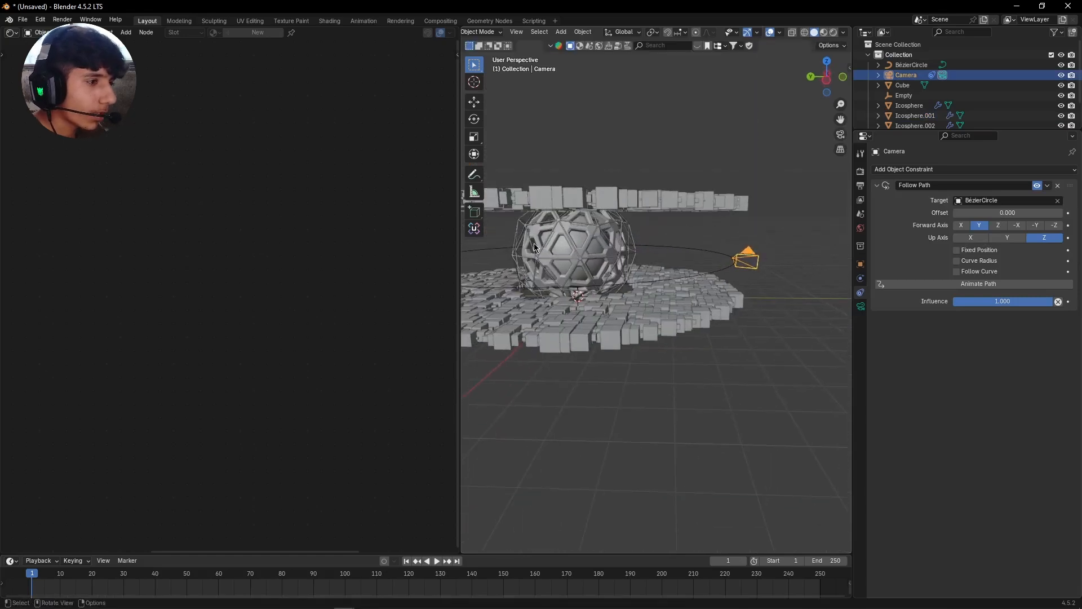
pyautogui.scroll(3, 661, 263)
pyautogui.keyDown('shift'); pyautogui.moveTo(577, 280); pyautogui.dragTo(677, 270, button='middle'); pyautogui.keyUp('shift')
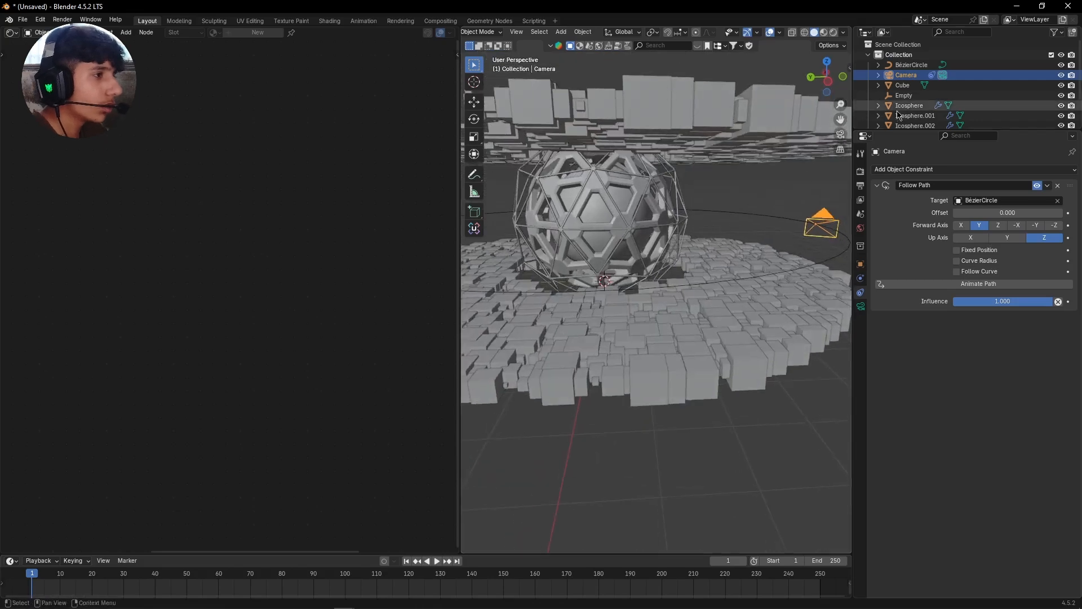
pyautogui.scroll(-2, 908, 95)
pyautogui.click(904, 68)
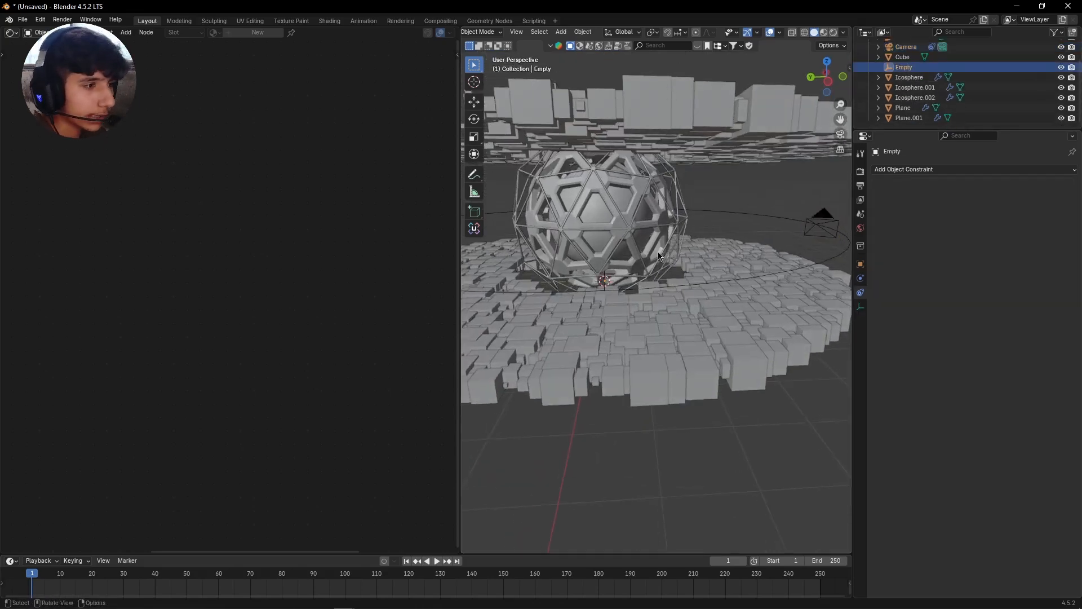
pyautogui.press('g')
pyautogui.press('z')
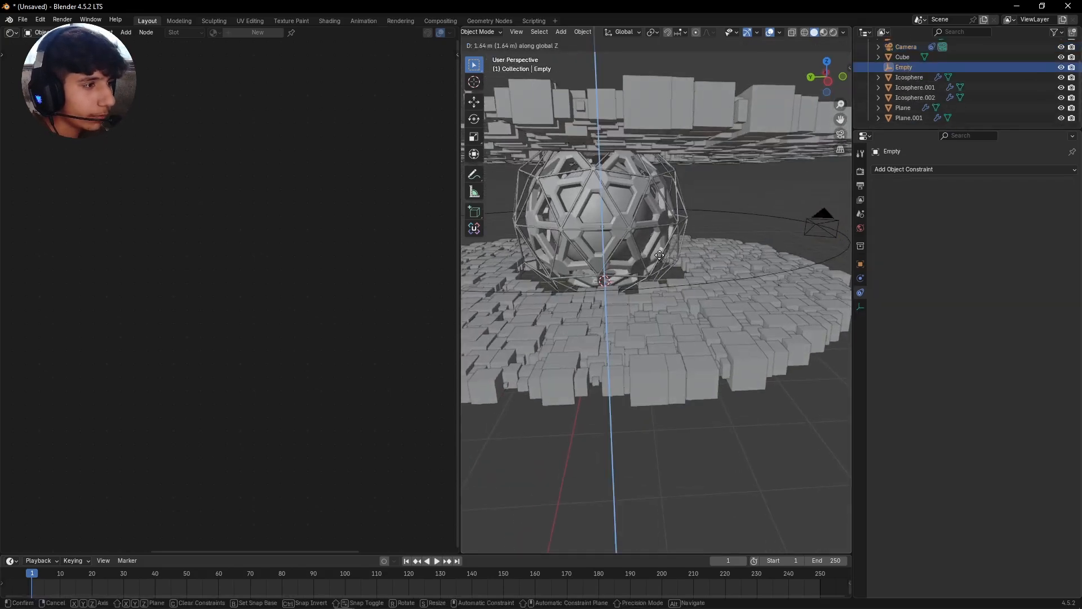
pyautogui.click(657, 254)
pyautogui.scroll(2, 645, 257)
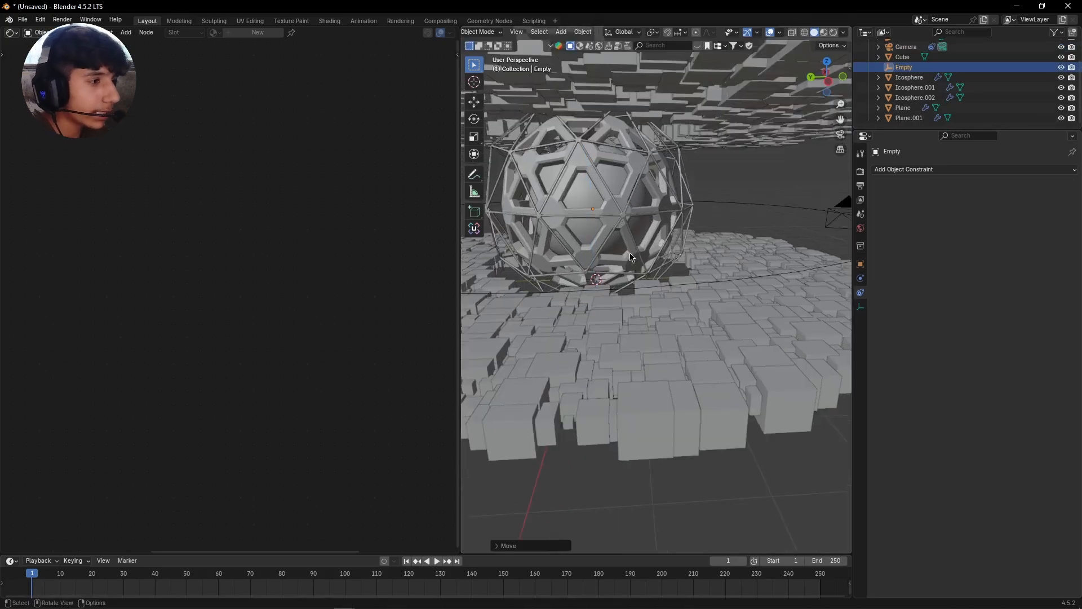
# Give the camera a Track To constraint with the empty as its target and look through the camera
pyautogui.moveTo(739, 245); pyautogui.dragTo(559, 289, button='middle')
pyautogui.press('KP_Decimal')
pyautogui.scroll(-1, 650, 292)
pyautogui.scroll(-5, 651, 290)
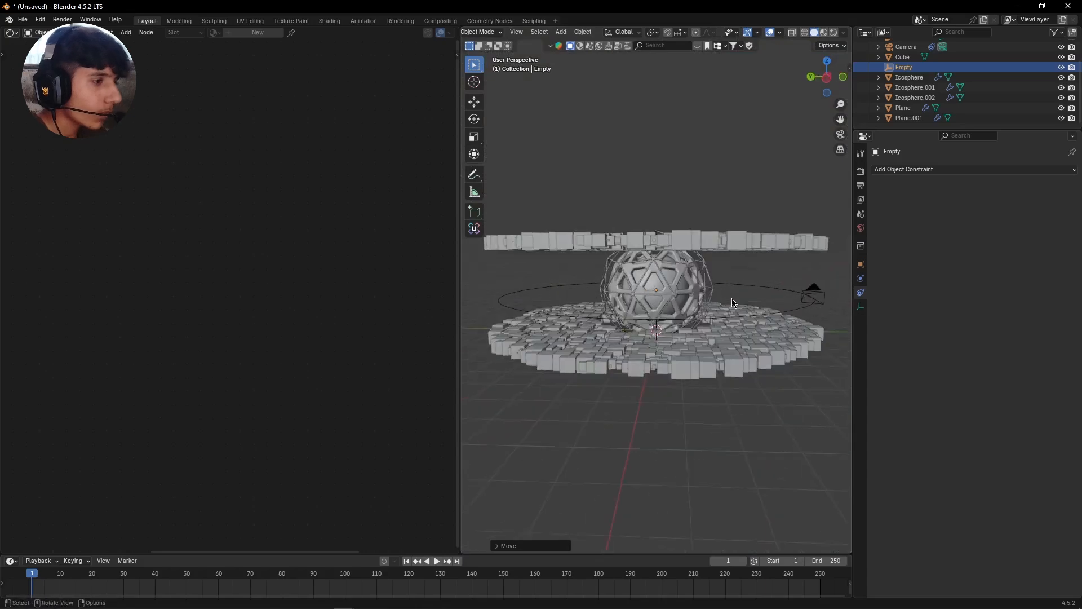
pyautogui.scroll(3, 731, 293)
pyautogui.click(798, 291)
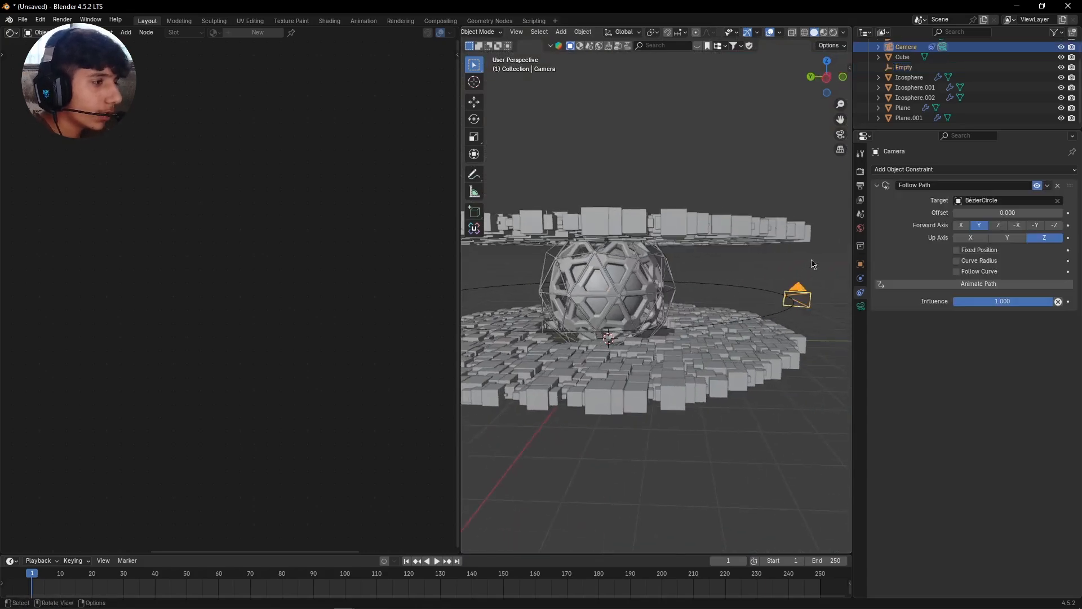
pyautogui.click(930, 170)
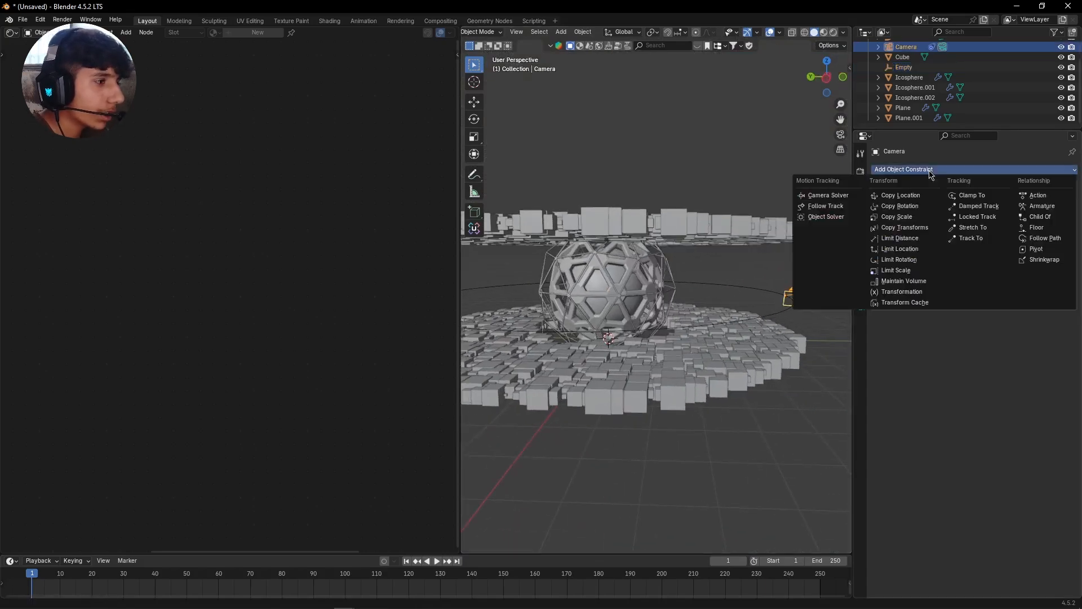
pyautogui.click(973, 238)
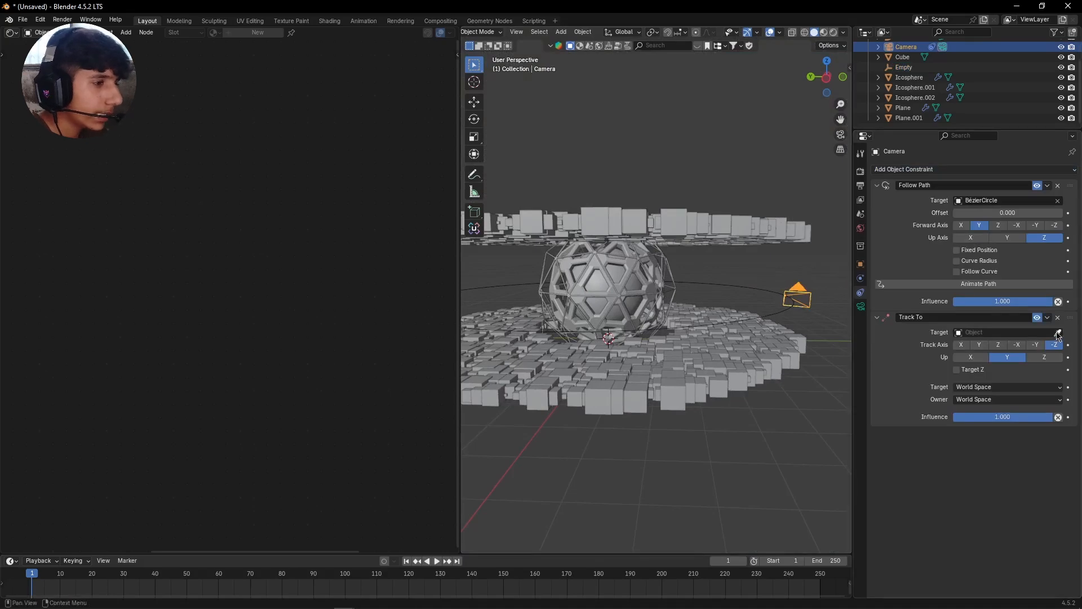
pyautogui.click(910, 65)
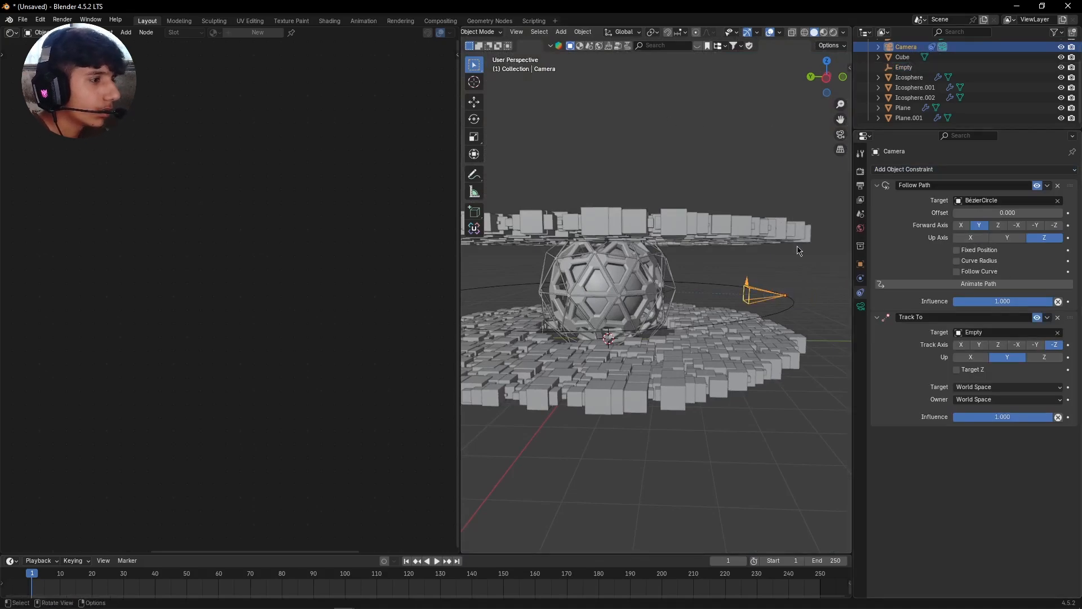
pyautogui.press('KP_0')
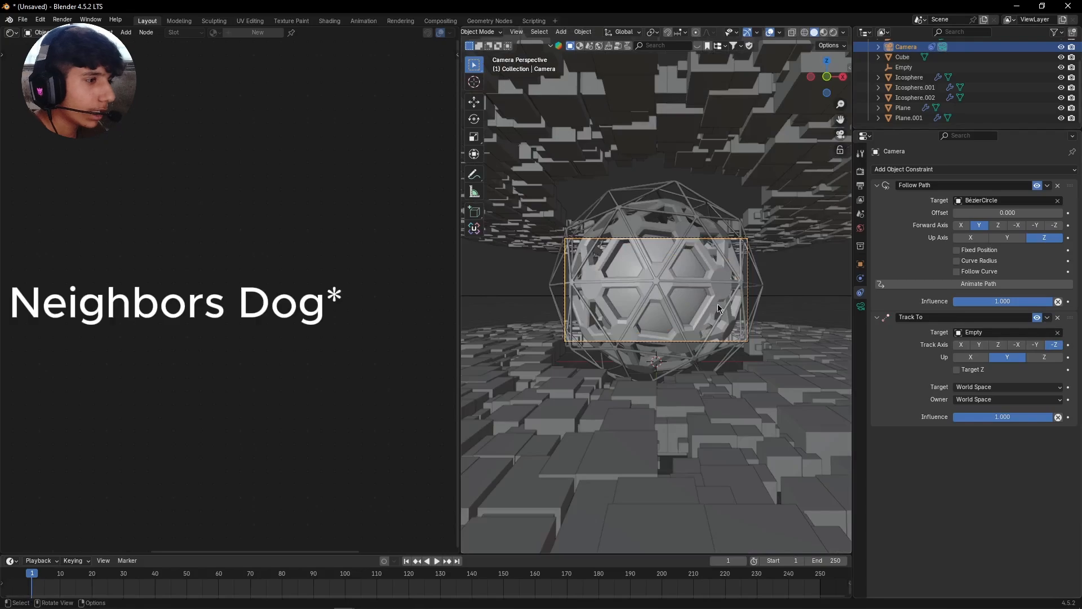
# Try moving the camera to test how it tracks the empty
pyautogui.press('g')
pyautogui.rightClick(696, 253)
pyautogui.press('g')
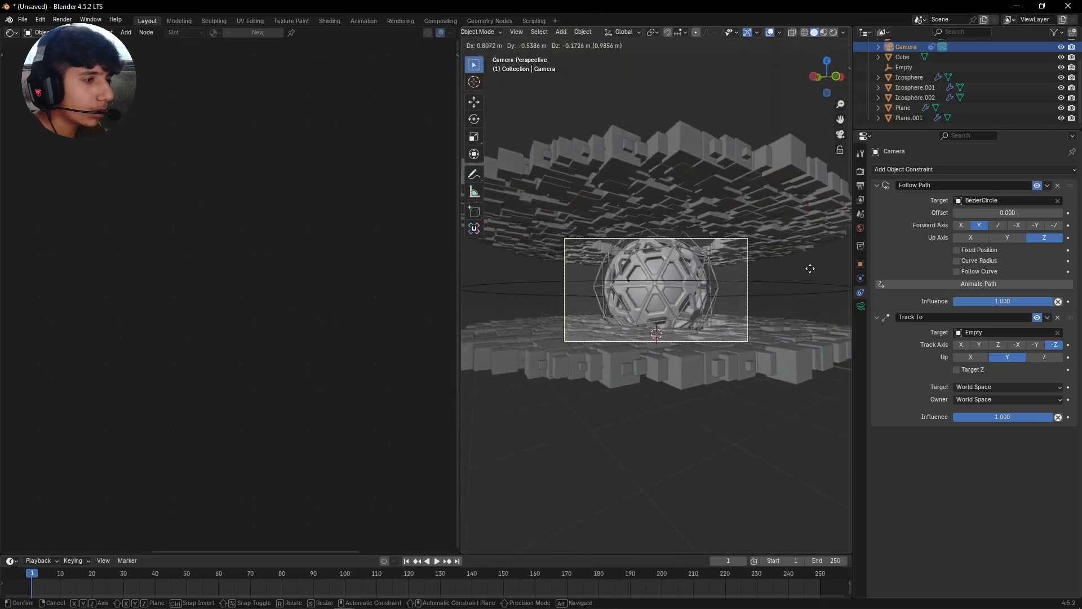
pyautogui.click(781, 261)
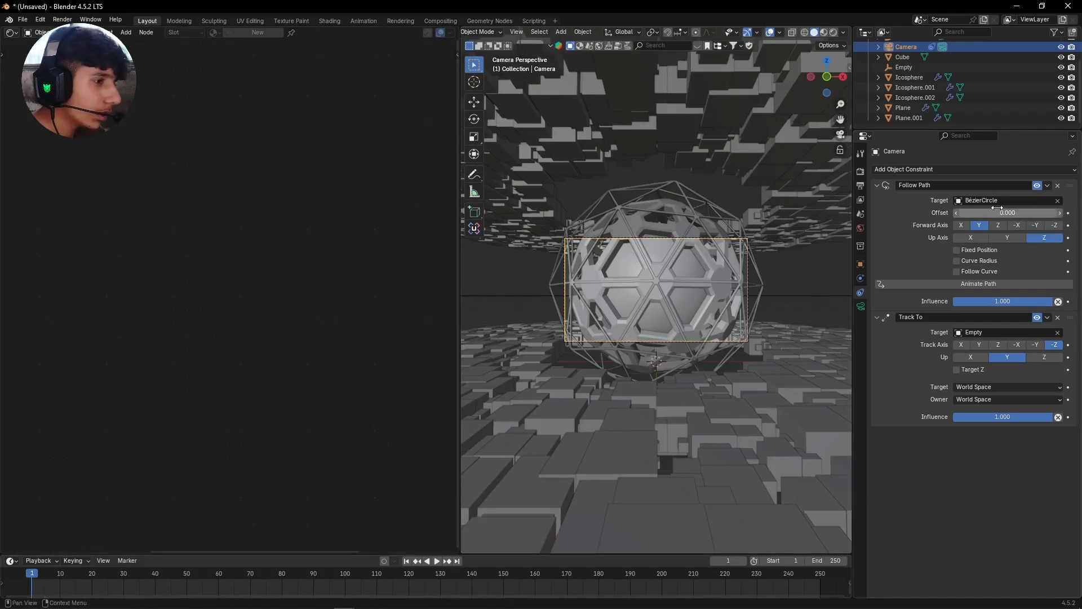
# Keyframe the camera's Follow Path offset at 0 on frame 1
pyautogui.moveTo(1019, 212); pyautogui.dragTo(1007, 213)
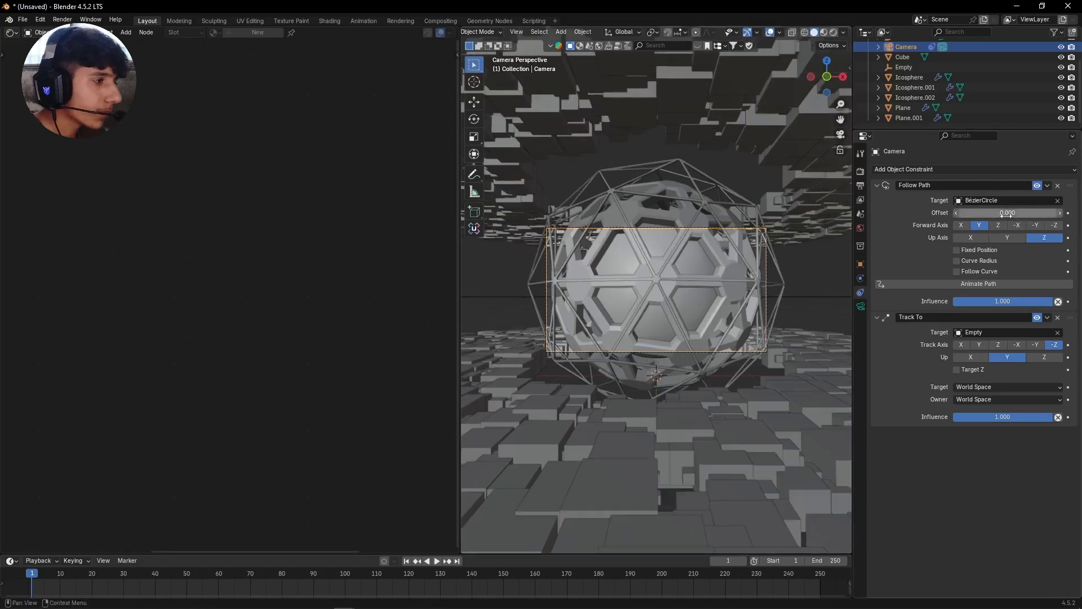
pyautogui.rightClick(1008, 212)
pyautogui.click(1009, 214)
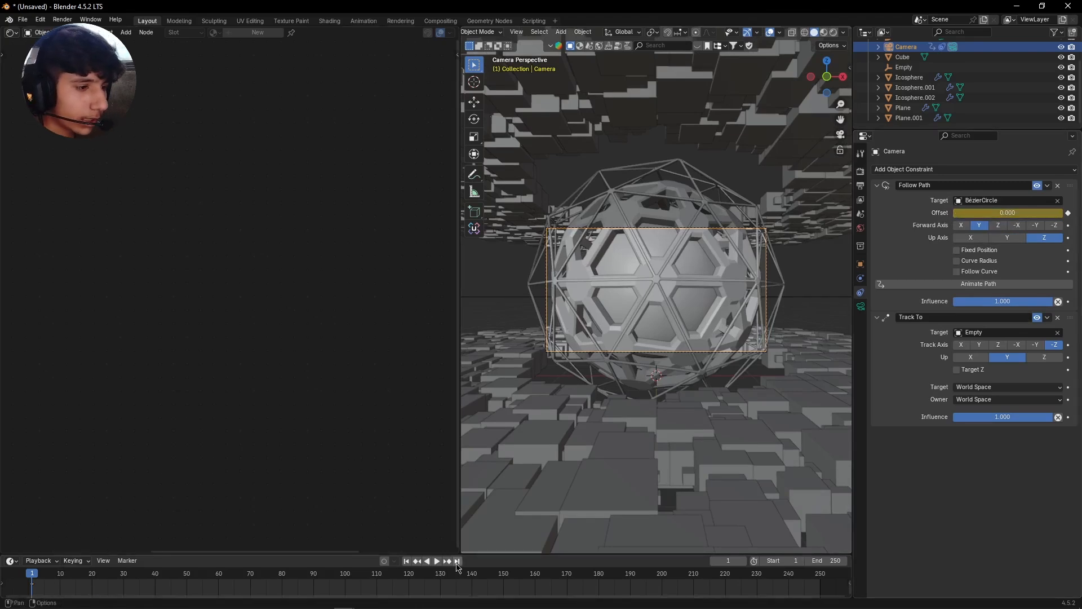
# Set the camera's Follow Path offset to 100 on frame 250 and keyframe it
pyautogui.click(821, 575)
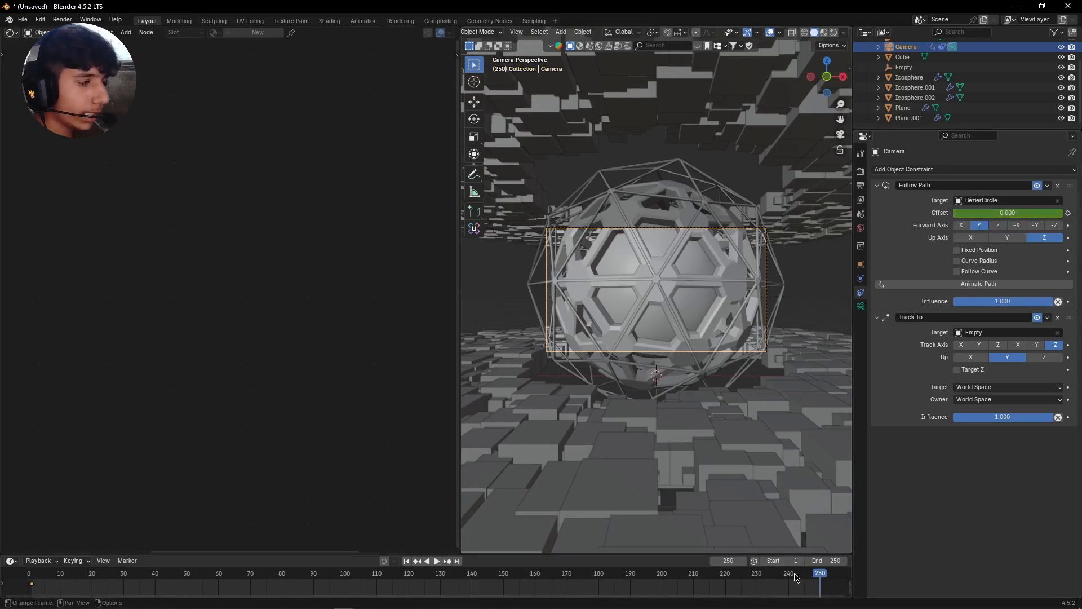
pyautogui.click(1010, 213)
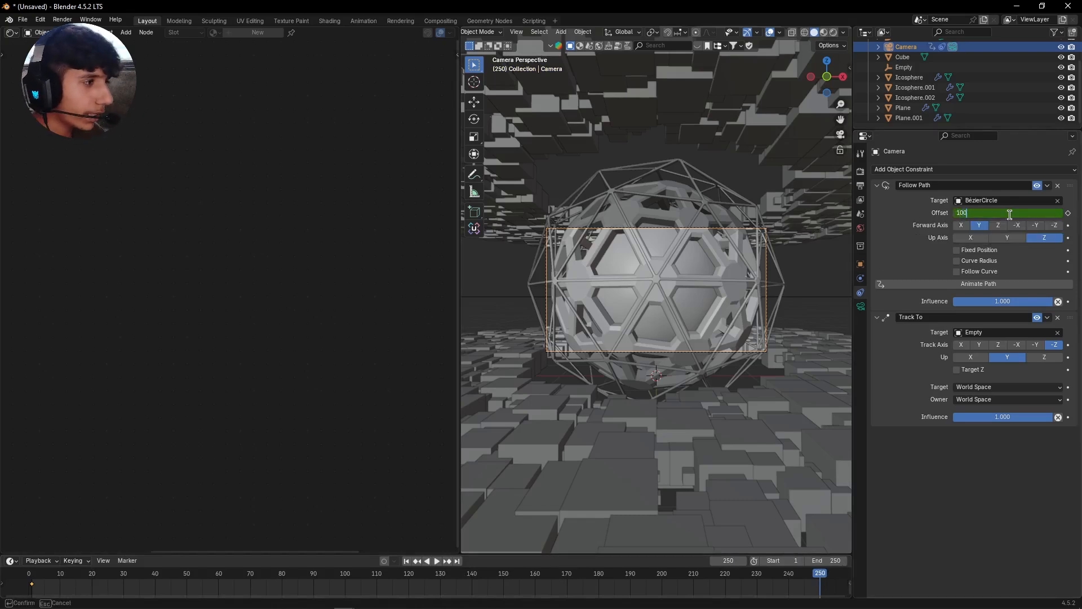
pyautogui.write('100')
pyautogui.press('Return')
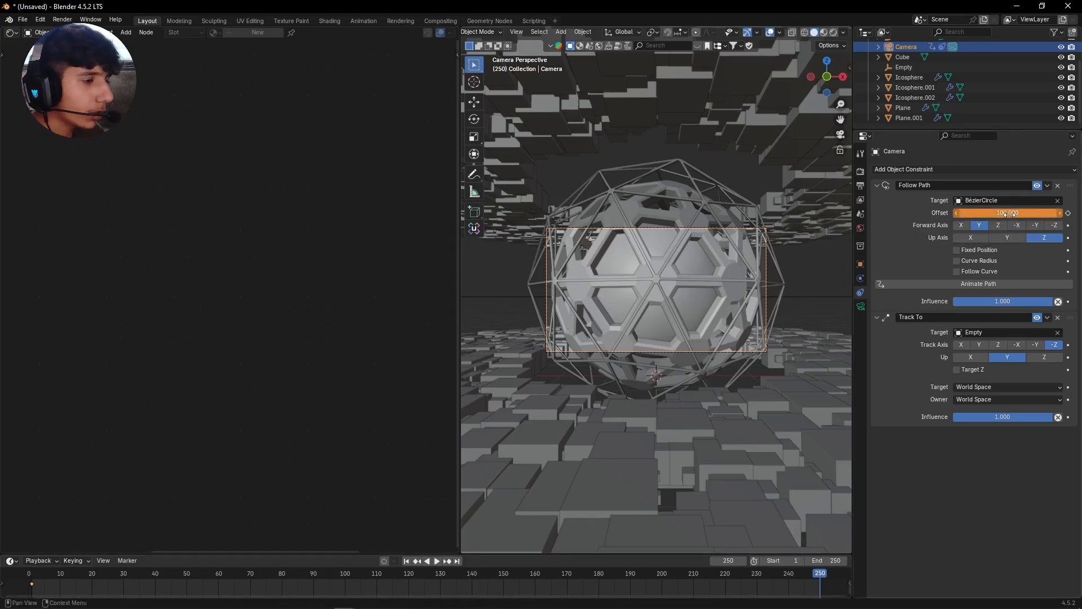
pyautogui.click(1068, 213)
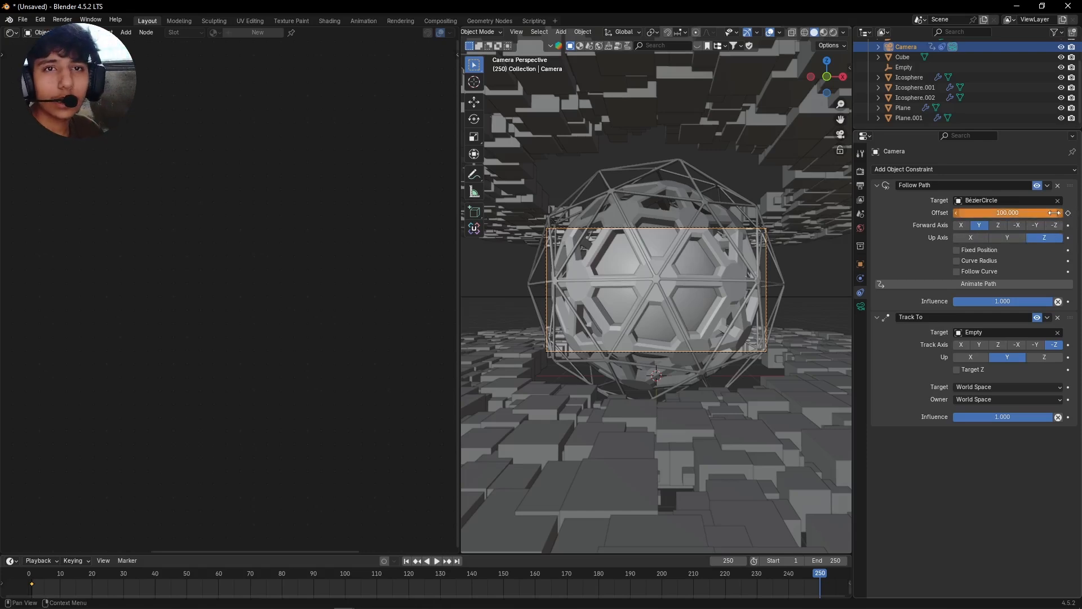
# Play the animation from frame 1 to check the camera's movement around the sphere
pyautogui.click(406, 562)
pyautogui.press('space')
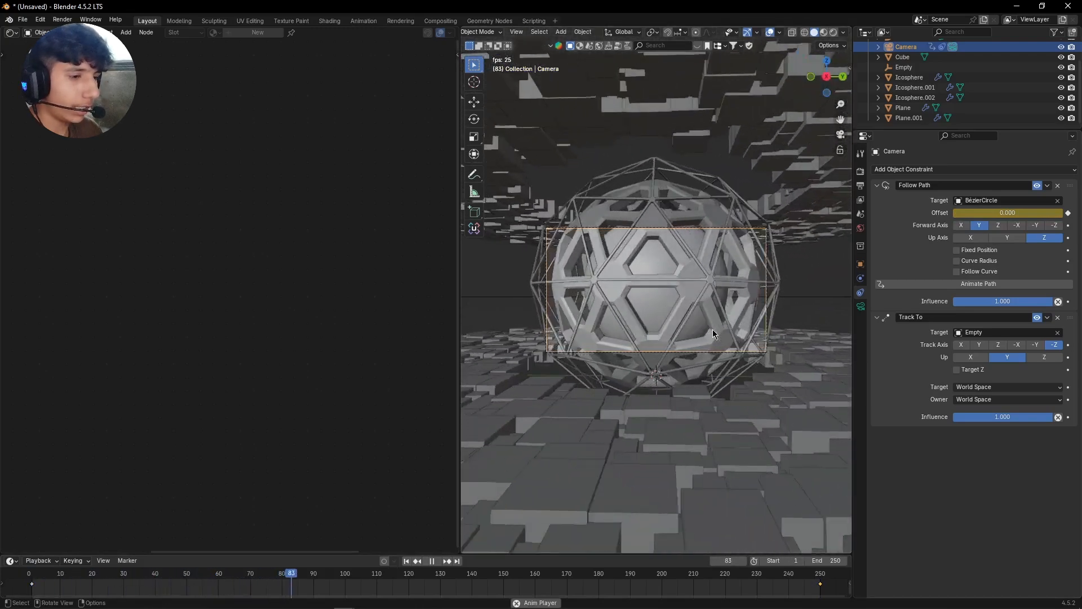
pyautogui.press('Escape')
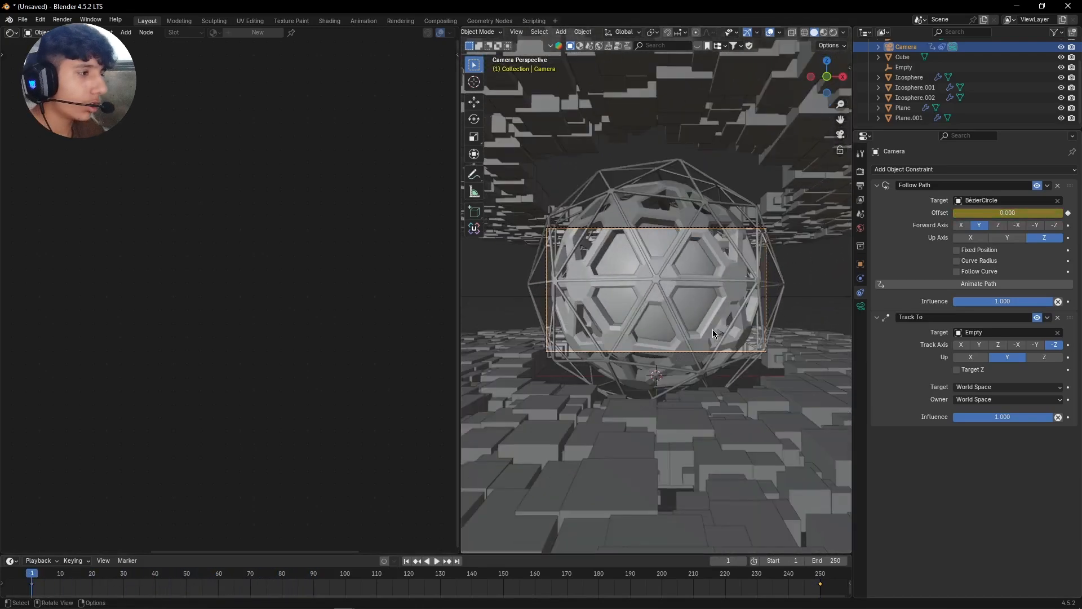
# Shorten the camera's focal length so the whole sphere and more of the cube rings fit in the frame
pyautogui.click(861, 307)
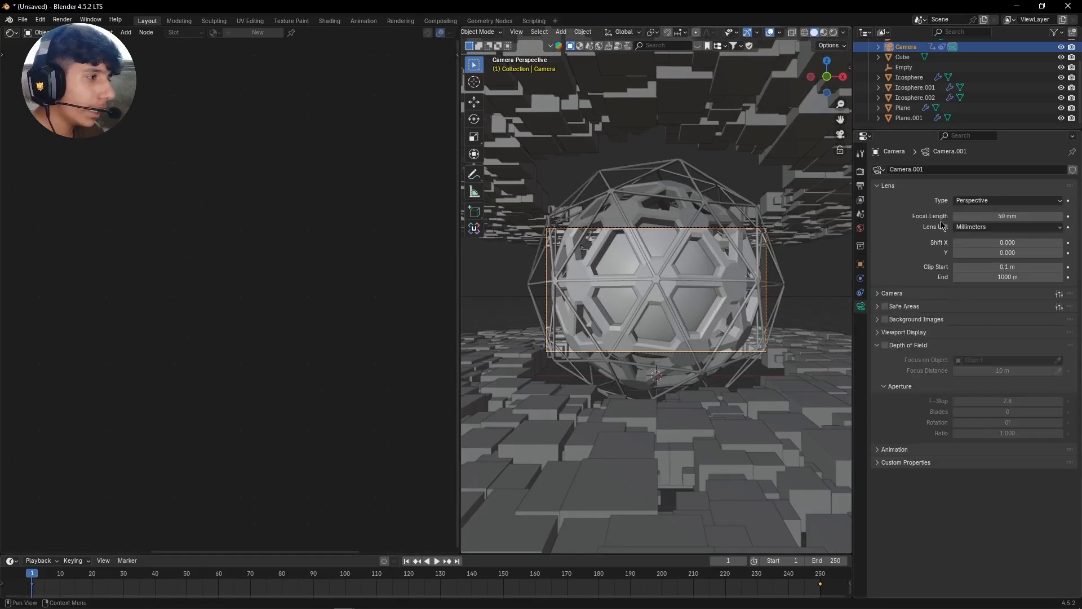
pyautogui.moveTo(998, 216)
pyautogui.mouseDown()
pyautogui.moveTo(962, 216)
pyautogui.moveTo(993, 215)
pyautogui.mouseUp()
pyautogui.scroll(3, 919, 85)
# Raise the Bézier circle about 0.85 m along the Z axis
pyautogui.click(914, 66)
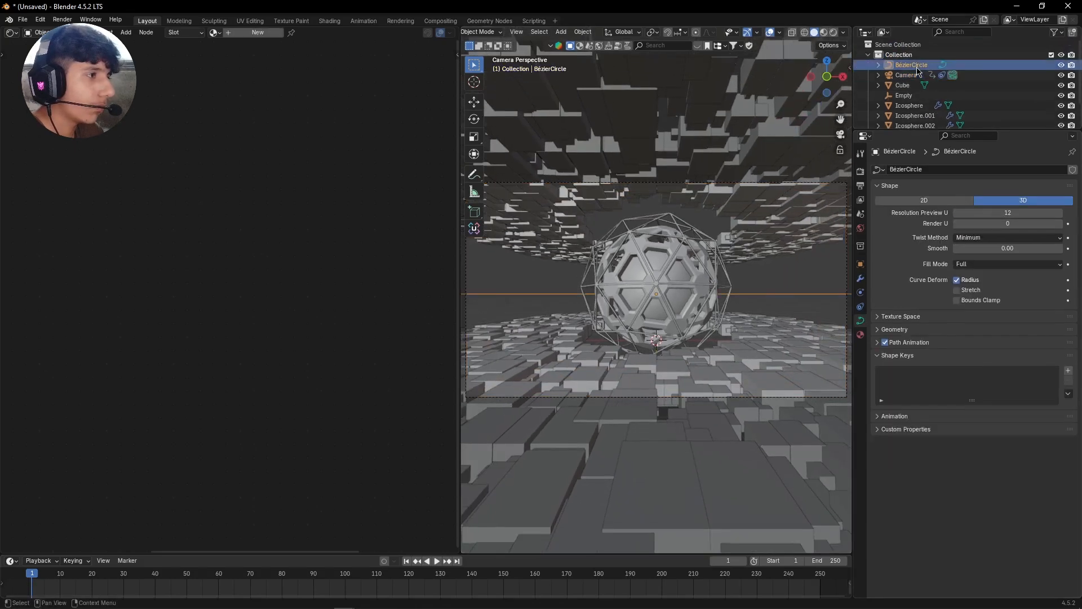
pyautogui.press('g')
pyautogui.press('z')
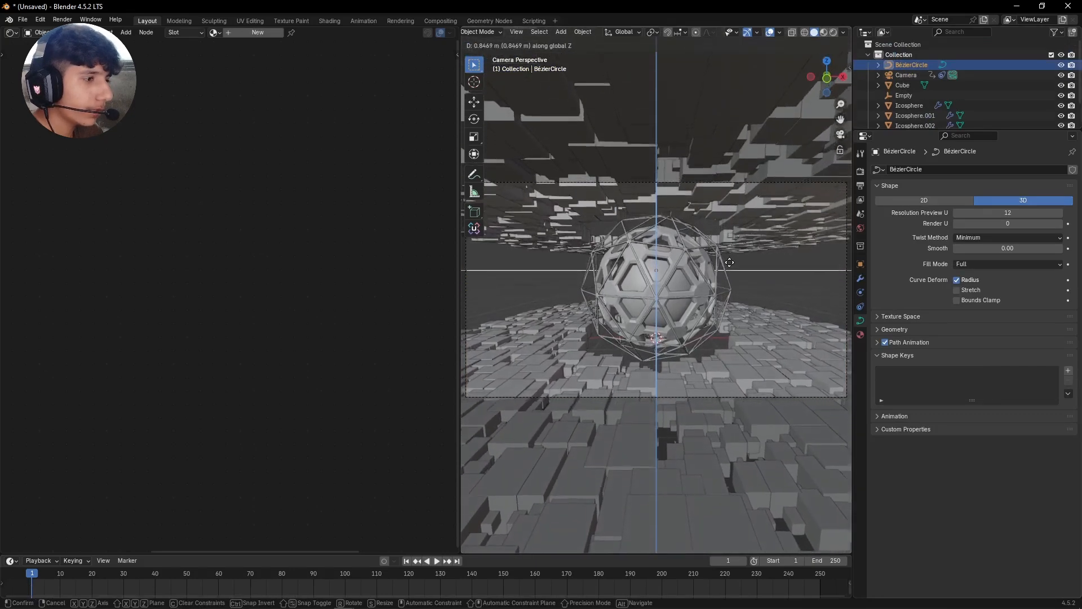
pyautogui.click(731, 262)
# Lower the upper cube ring about 0.3 m along the Z axis
pyautogui.click(734, 219)
pyautogui.press('g')
pyautogui.press('z')
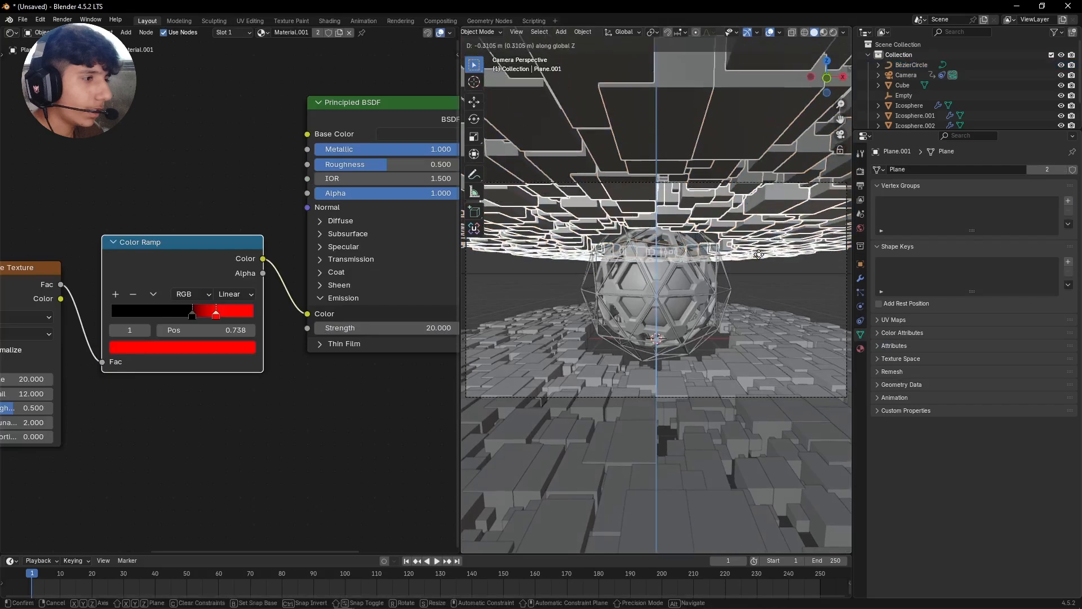
pyautogui.click(759, 254)
# Raise the lower cube ring about 0.4 m along the Z axis
pyautogui.click(766, 345)
pyautogui.press('g')
pyautogui.press('z')
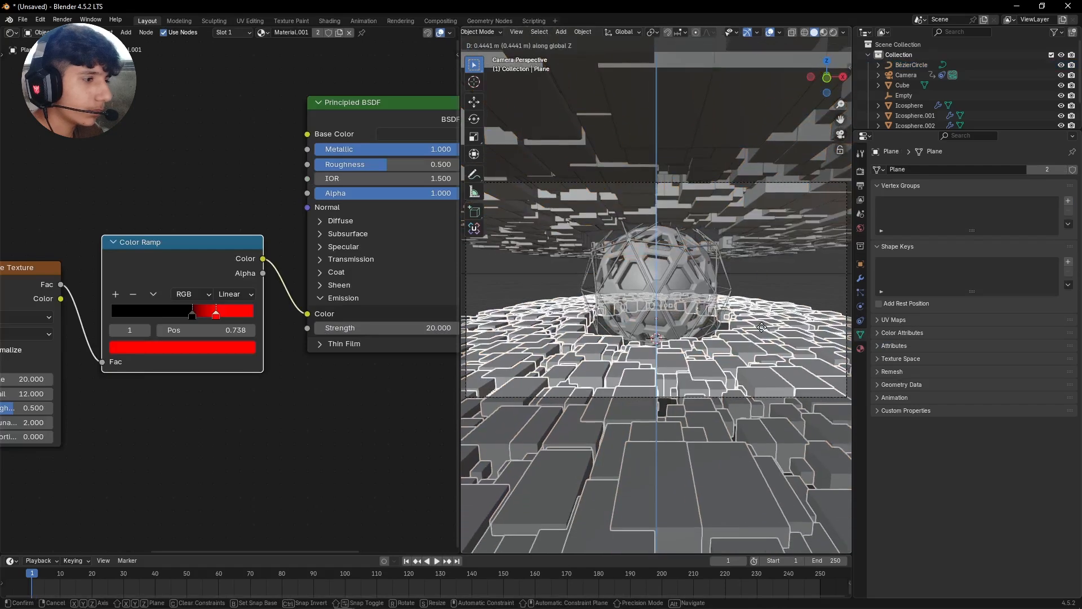
pyautogui.click(763, 333)
pyautogui.click(779, 289)
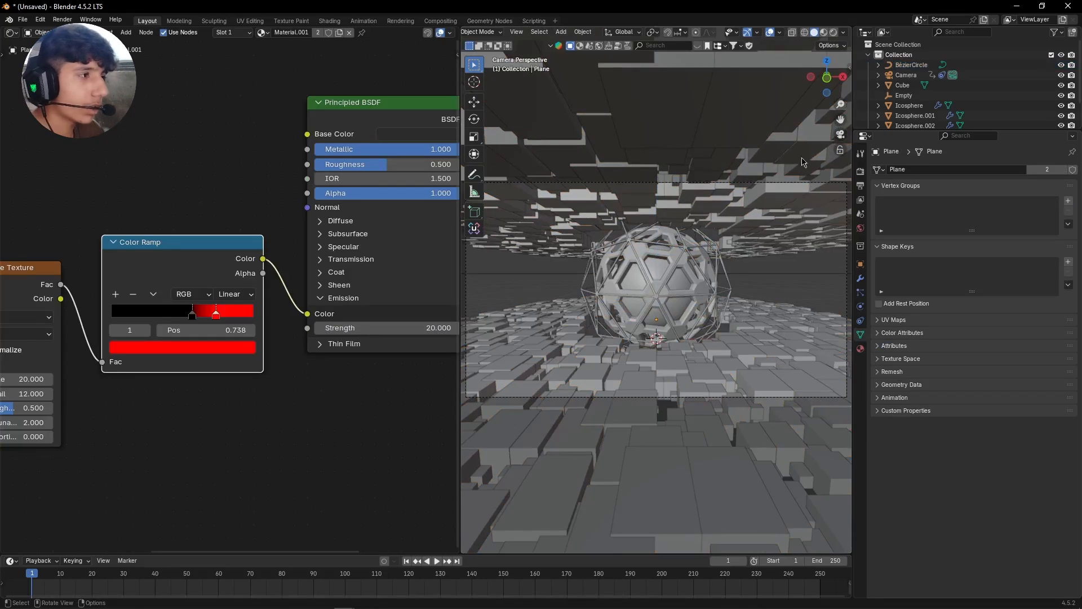
pyautogui.click(844, 32)
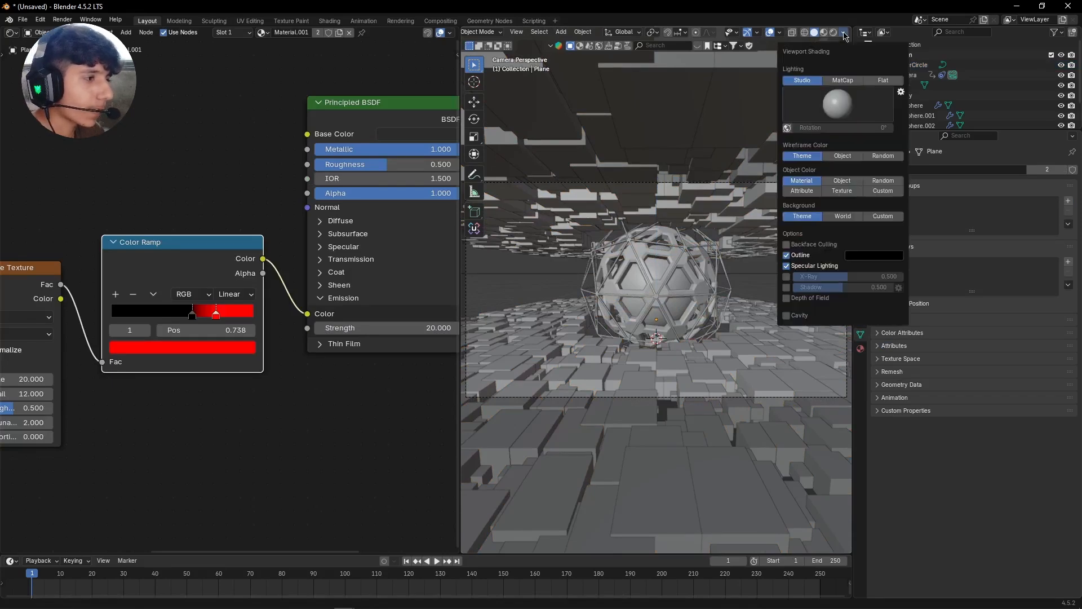
# Give the thick-framed icosphere around the solid sphere a new material with metallic 1.000 and roughness 0.154
pyautogui.scroll(1, 693, 292)
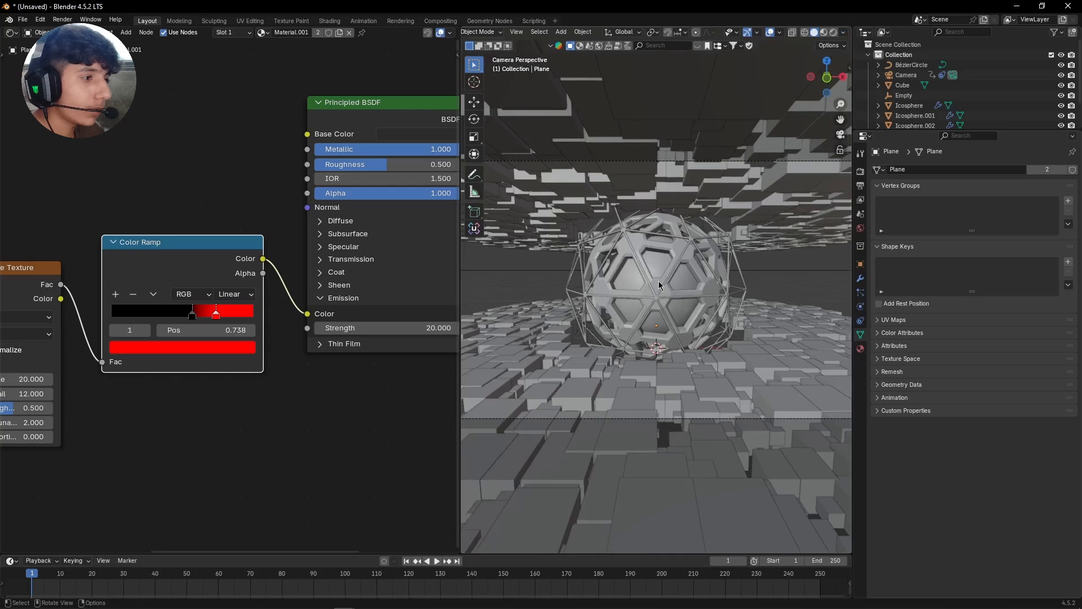
pyautogui.scroll(4, 660, 277)
pyautogui.click(661, 273)
pyautogui.scroll(-4, 660, 272)
pyautogui.press('g')
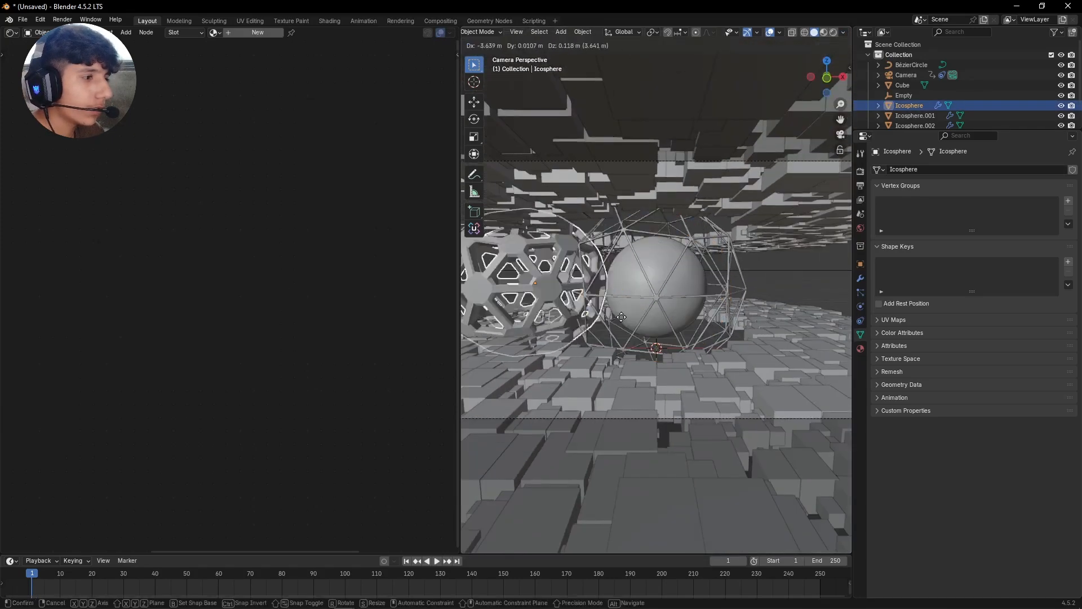
pyautogui.rightClick(621, 317)
pyautogui.click(860, 348)
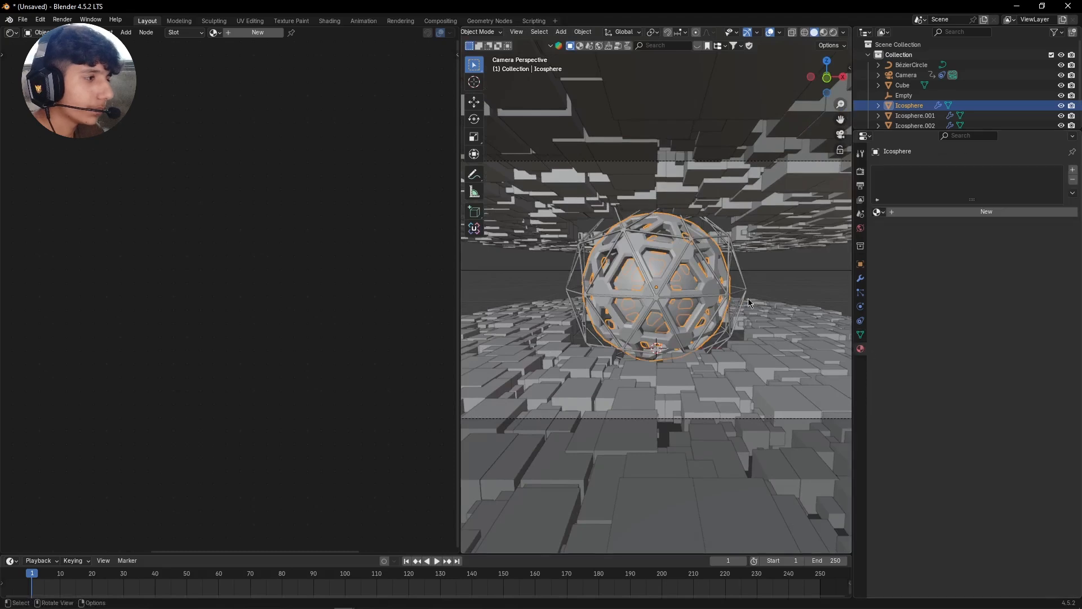
pyautogui.click(927, 212)
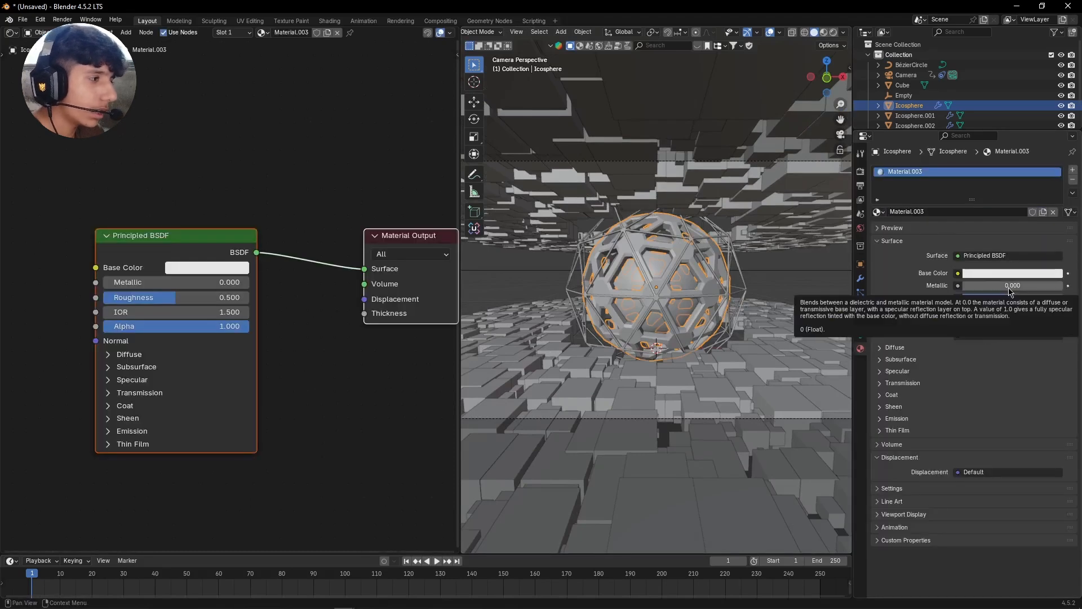
pyautogui.moveTo(1010, 291); pyautogui.dragTo(978, 298)
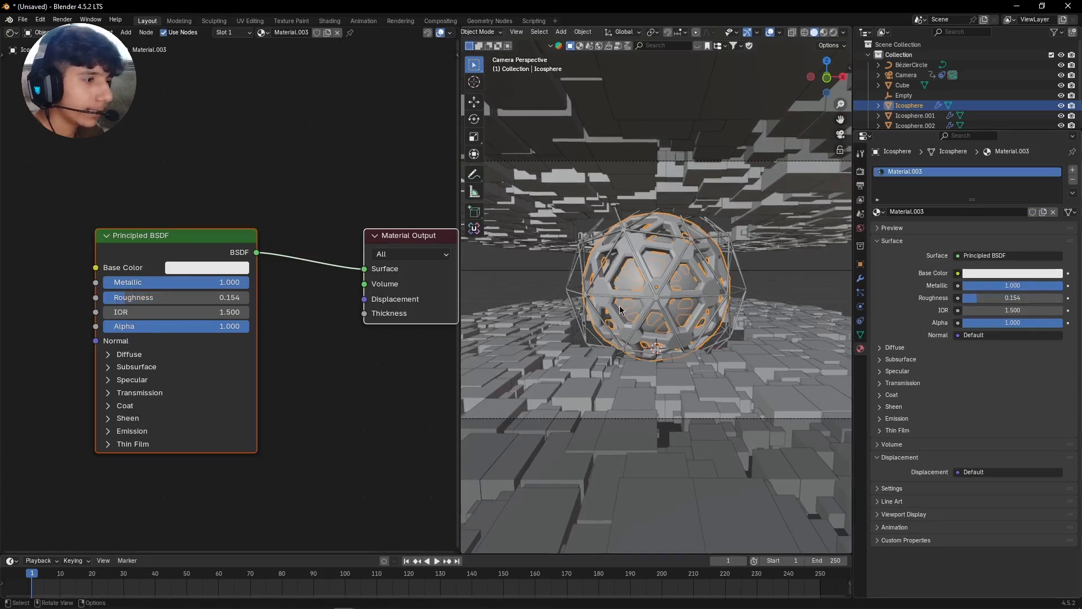
# Assign the existing Material.003 to the thin outer wireframe icosphere
pyautogui.scroll(4, 620, 309)
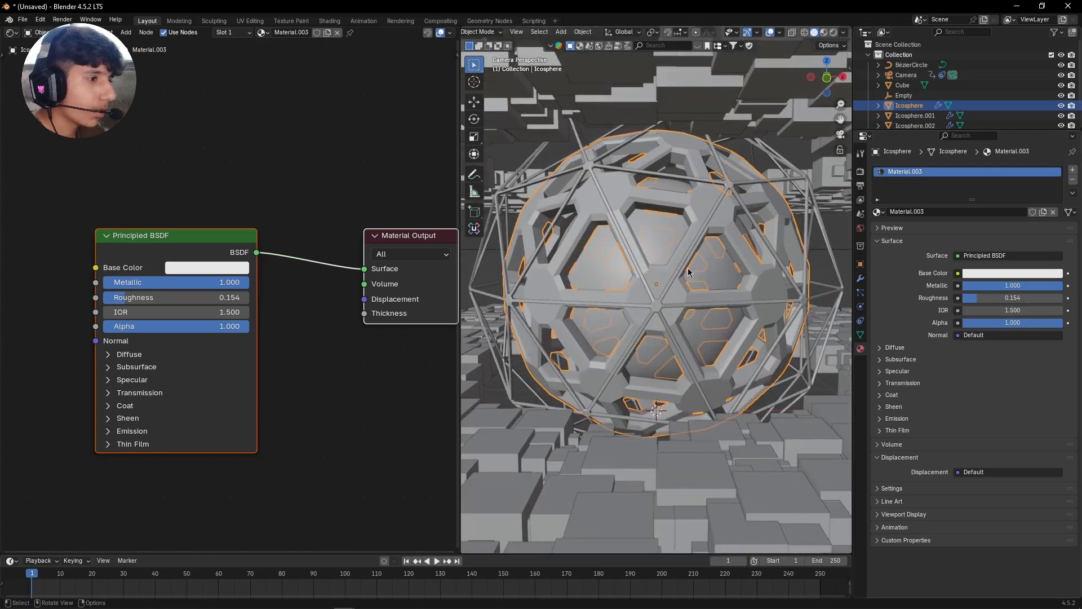
pyautogui.press('g')
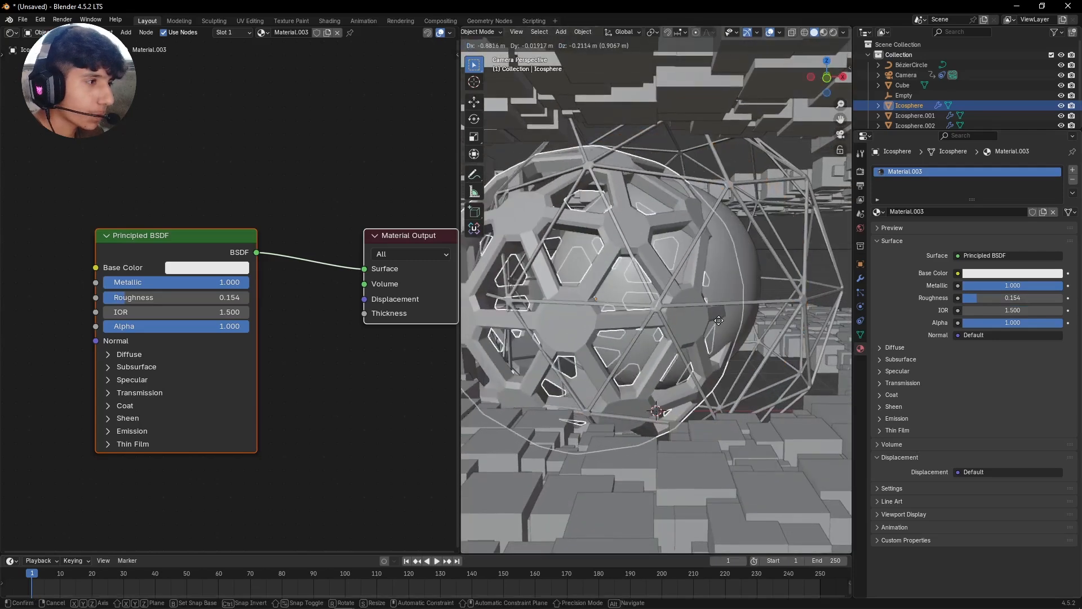
pyautogui.rightClick(731, 228)
pyautogui.click(731, 188)
pyautogui.click(879, 212)
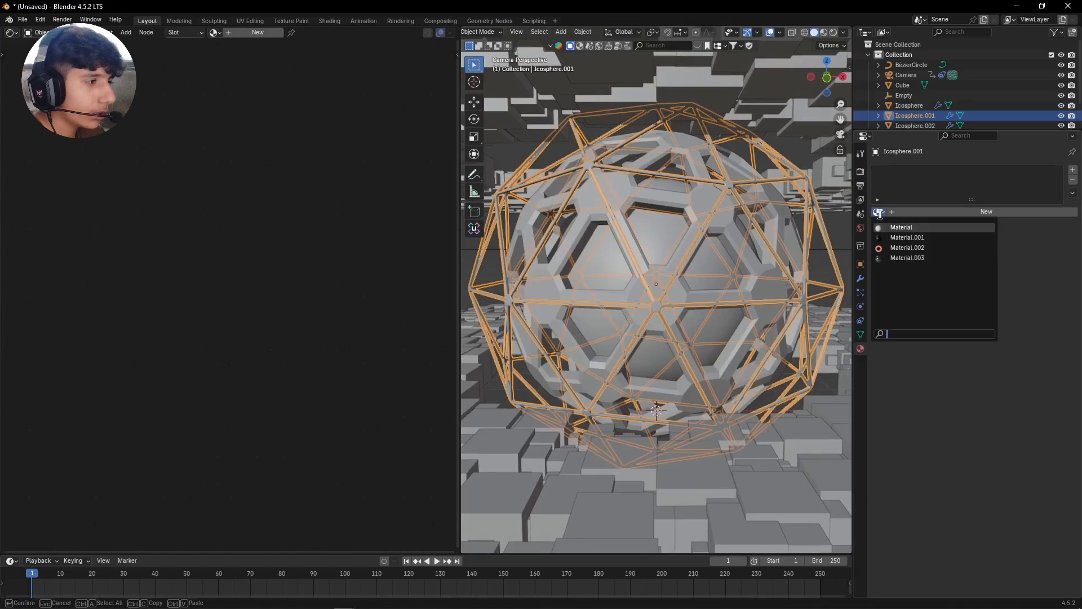
pyautogui.click(924, 259)
pyautogui.scroll(-4, 698, 309)
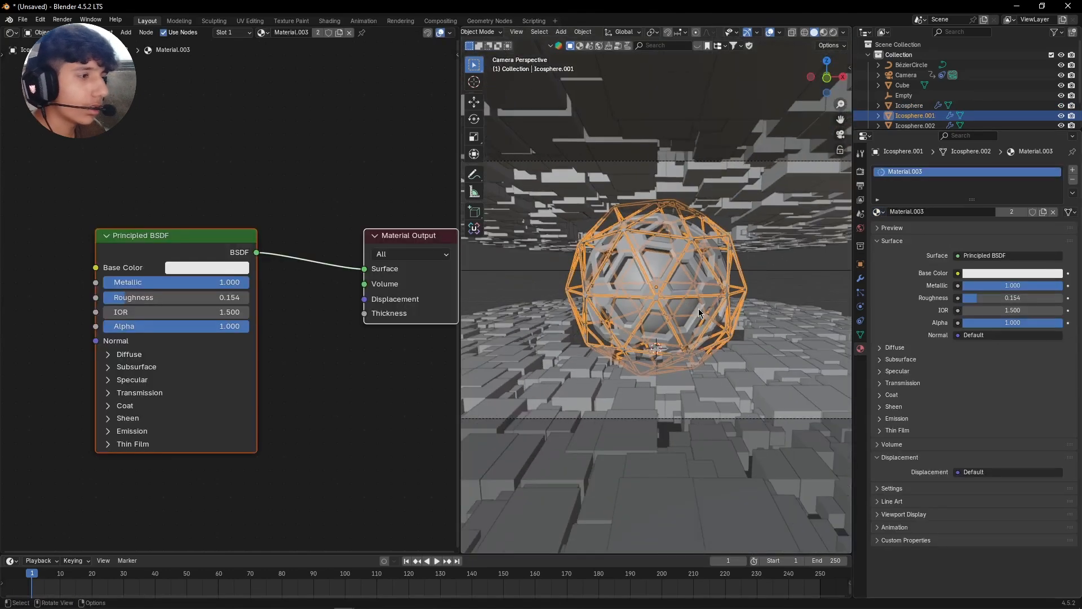
# Add an area light to the scene
pyautogui.scroll(-2, 648, 236)
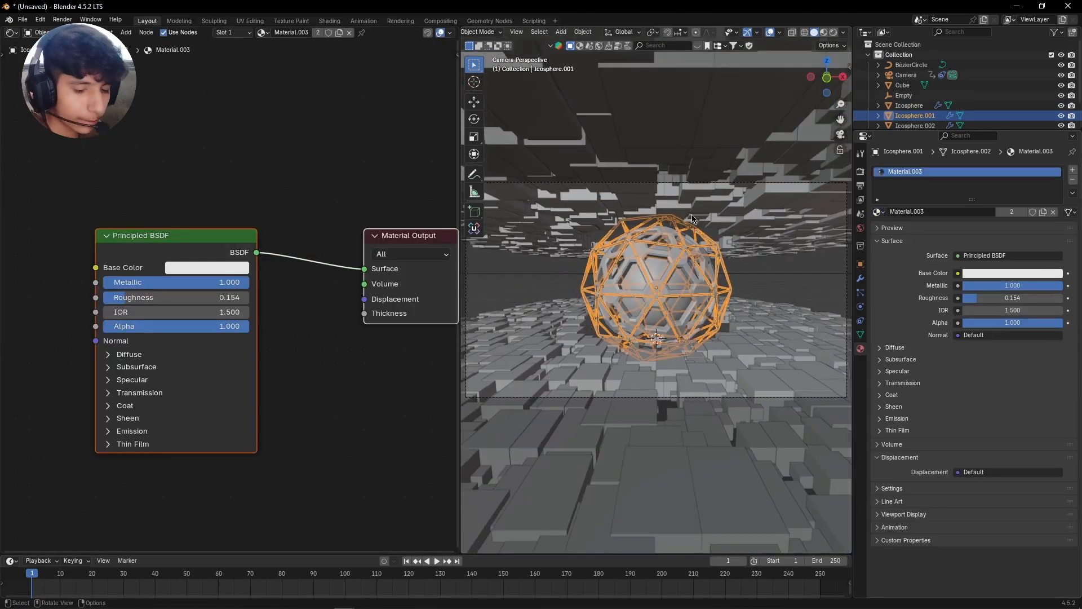
pyautogui.hotkey('shift', 'a')
pyautogui.moveTo(699, 197)
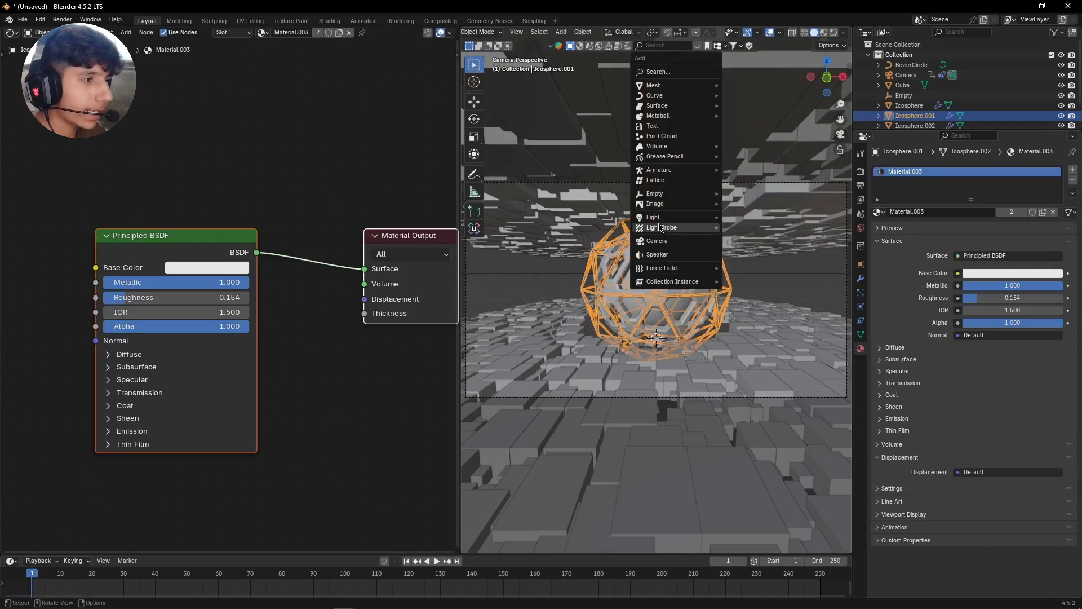
pyautogui.moveTo(699, 218)
pyautogui.click(766, 251)
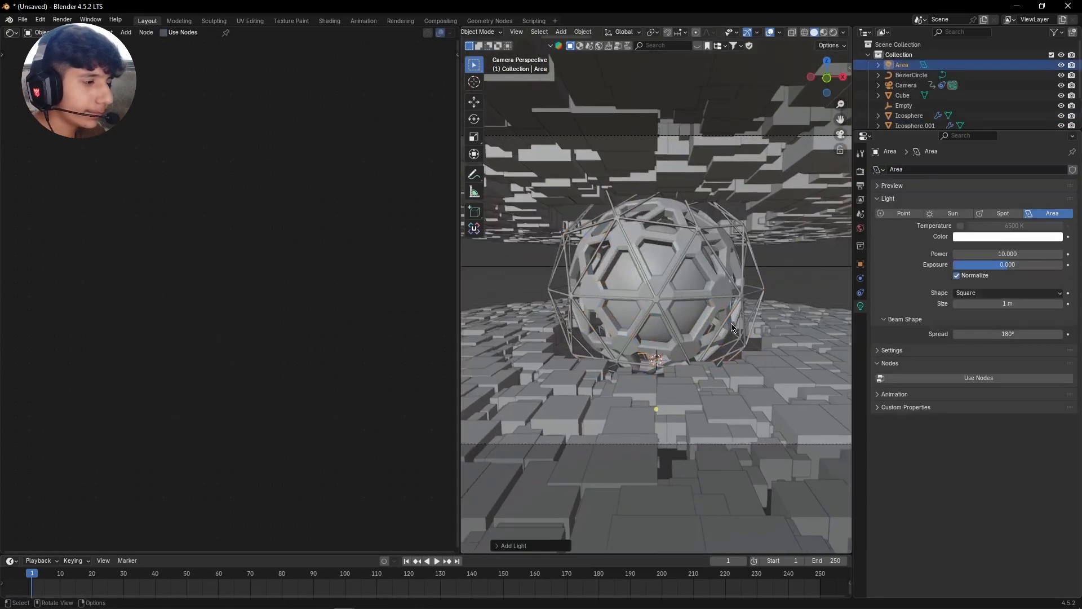
# Raise the area light along the Z axis to above the nested spheres and scale it up to nearly three times its size
pyautogui.press('g')
pyautogui.press('z')
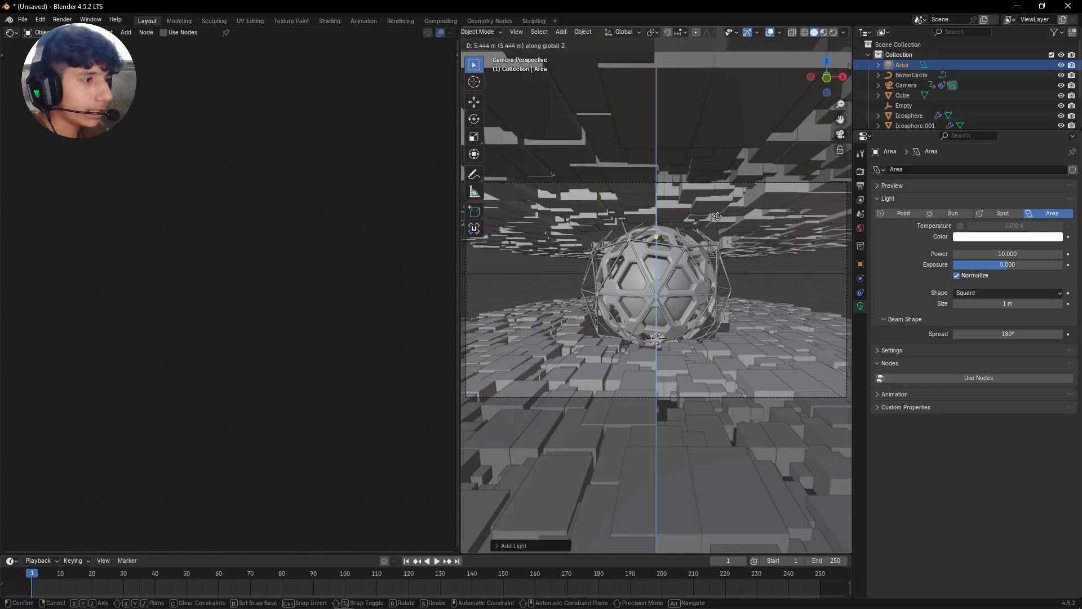
pyautogui.click(710, 225)
pyautogui.press('s')
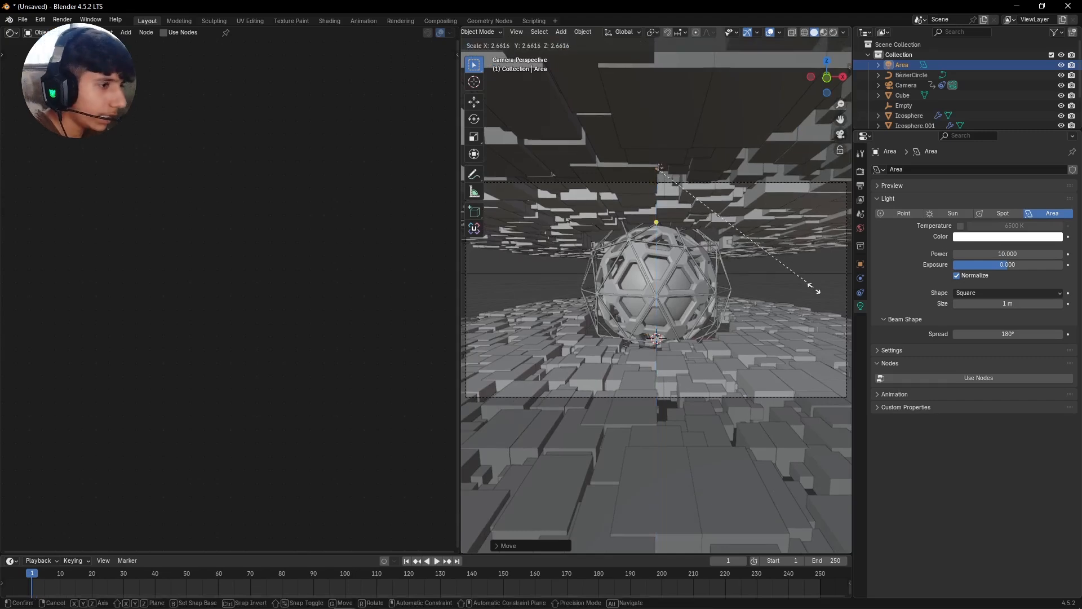
pyautogui.click(835, 288)
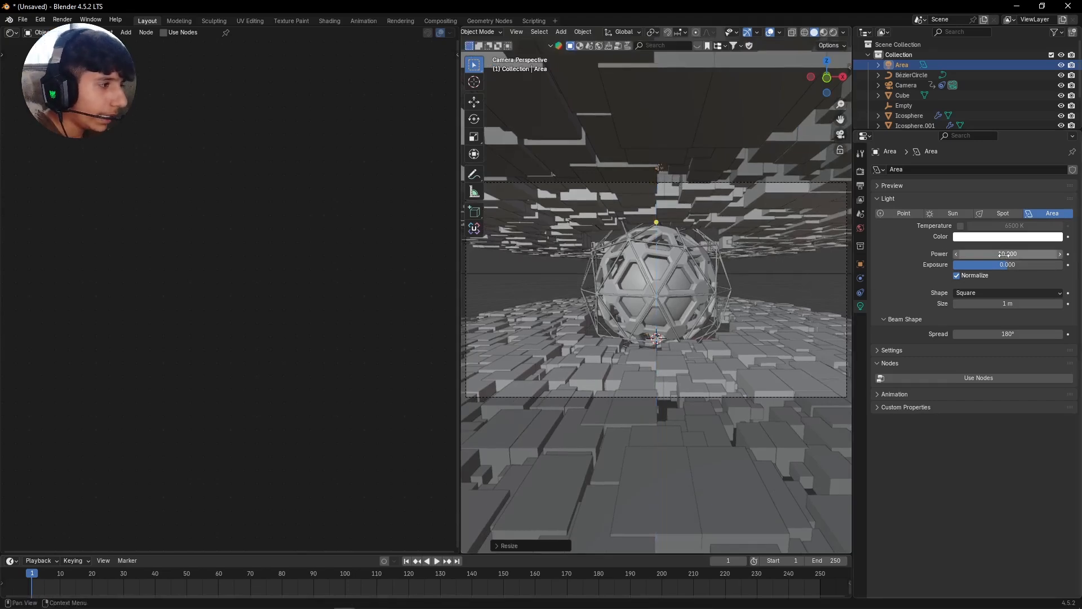
# Set the area light's power to 311.3 and show the camera view in rendered shading
pyautogui.moveTo(1008, 254); pyautogui.dragTo(1073, 254)
pyautogui.press('z')
pyautogui.click(689, 204)
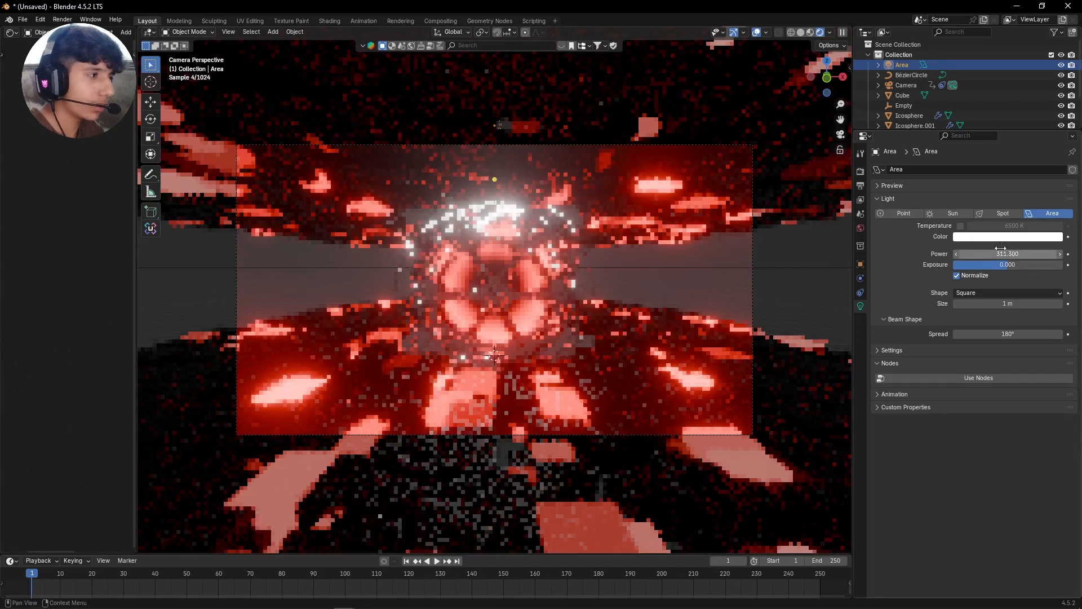
# Tint the area light's colour a soft pinkish red
pyautogui.click(999, 239)
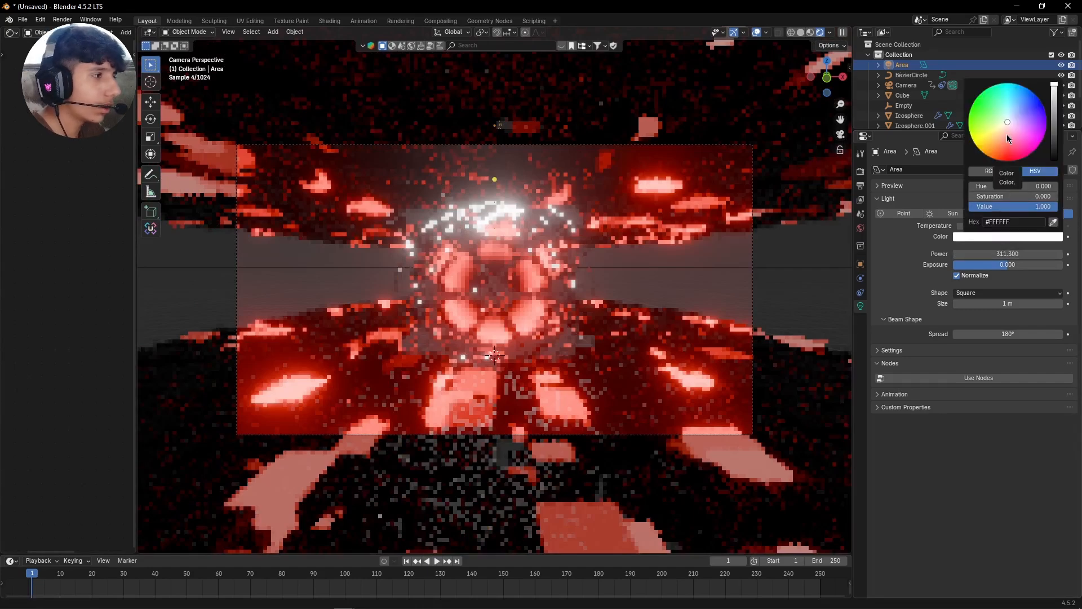
pyautogui.click(1006, 134)
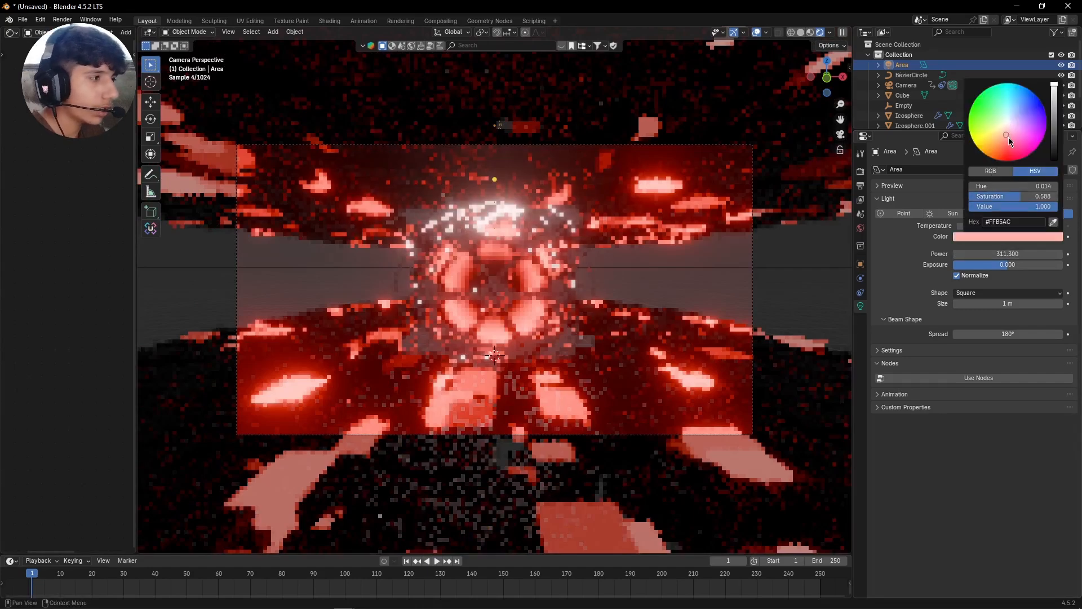
pyautogui.click(1008, 137)
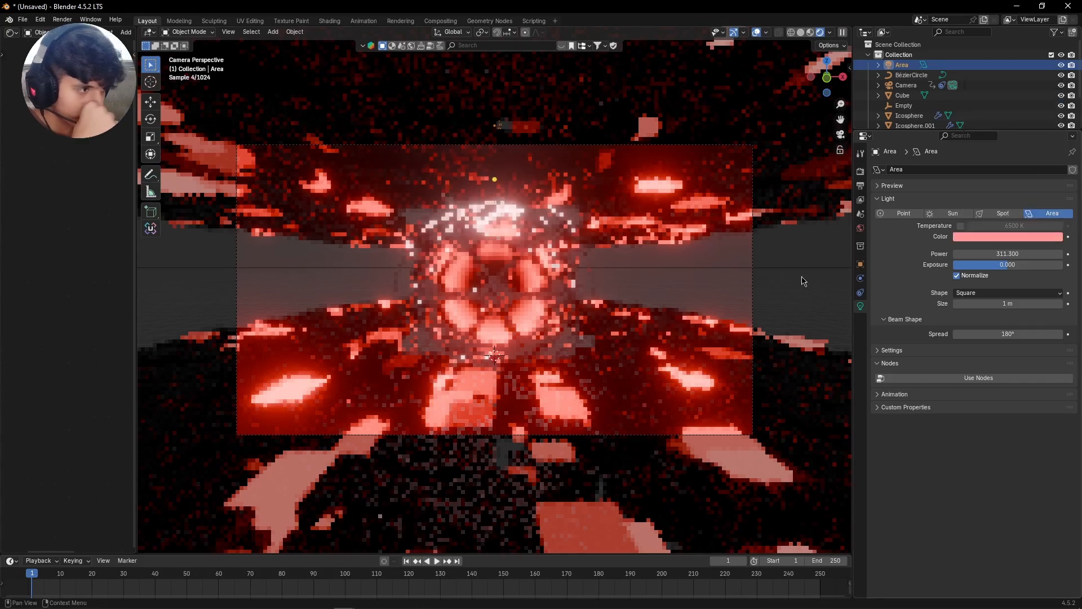
# Set the world background colour to pure black by lowering its value to 0
pyautogui.click(860, 228)
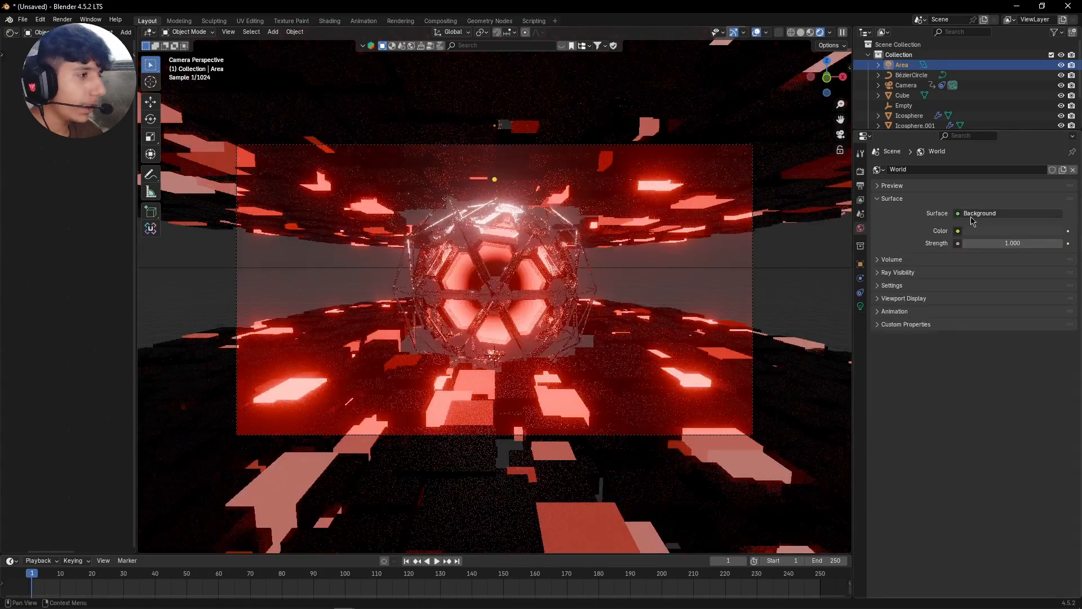
pyautogui.click(984, 235)
pyautogui.click(1055, 145)
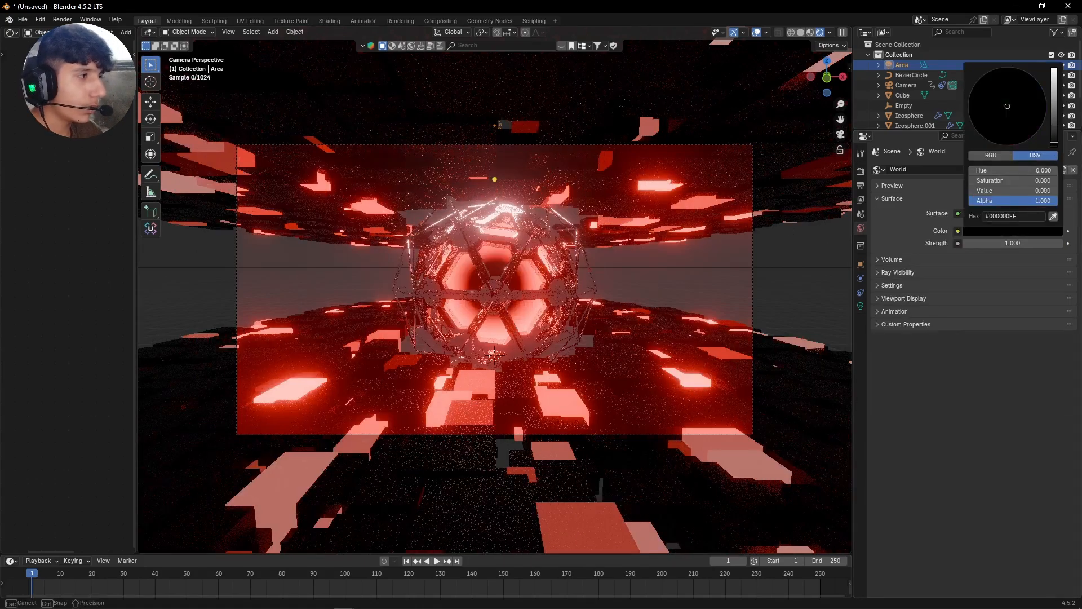
# Give the world a Principled Volume shader with a density of 0.1
pyautogui.click(890, 260)
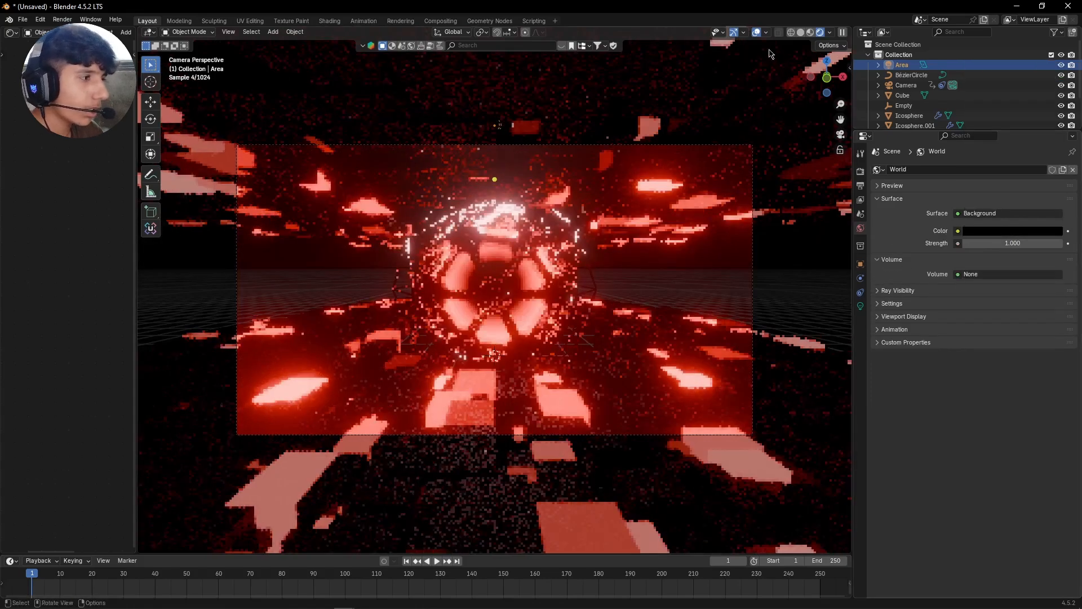
pyautogui.click(959, 277)
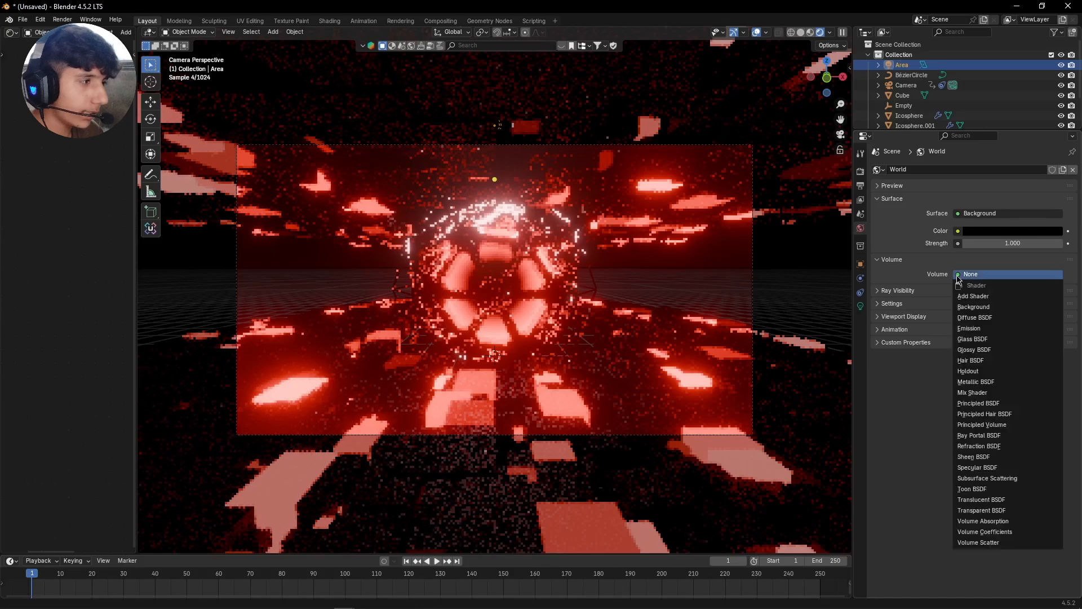
pyautogui.click(1030, 428)
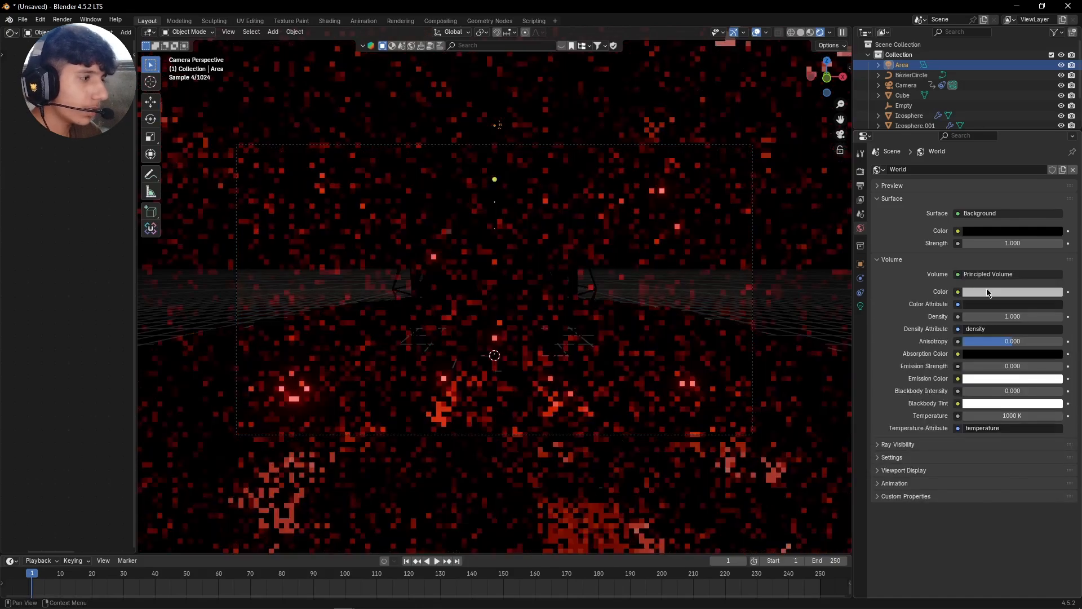
pyautogui.click(1013, 317)
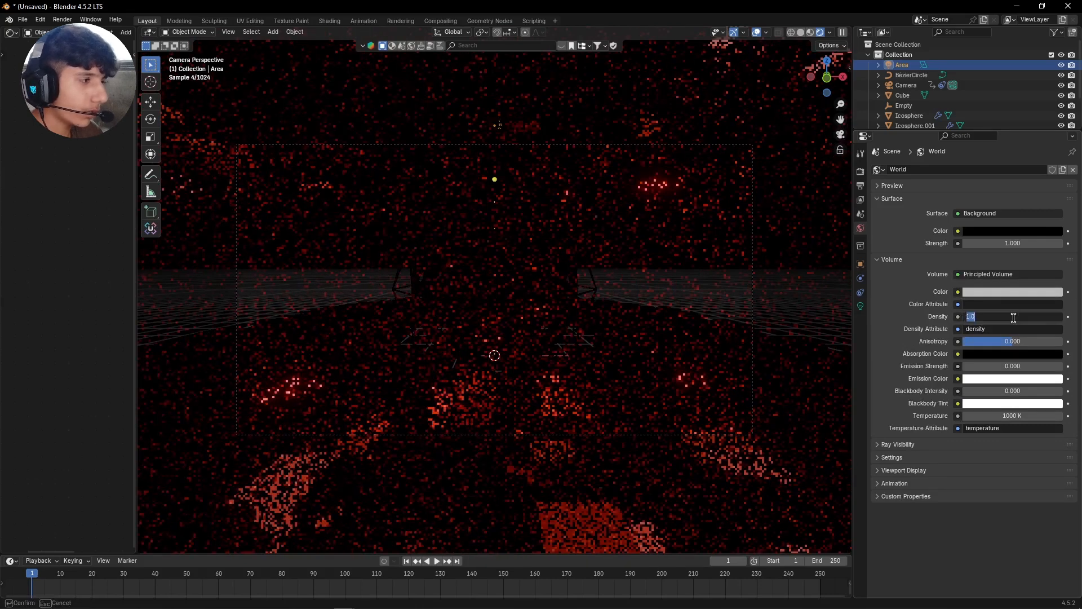
pyautogui.press('Escape')
pyautogui.click(1013, 318)
pyautogui.write('0.1')
pyautogui.press('Return')
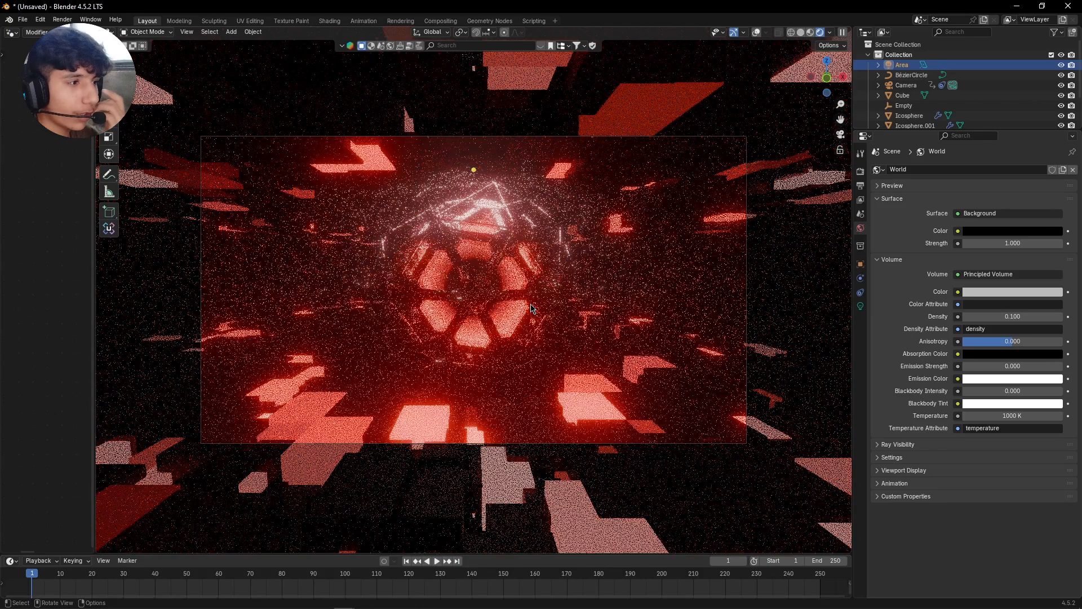
# Open the area light's light settings
pyautogui.click(860, 306)
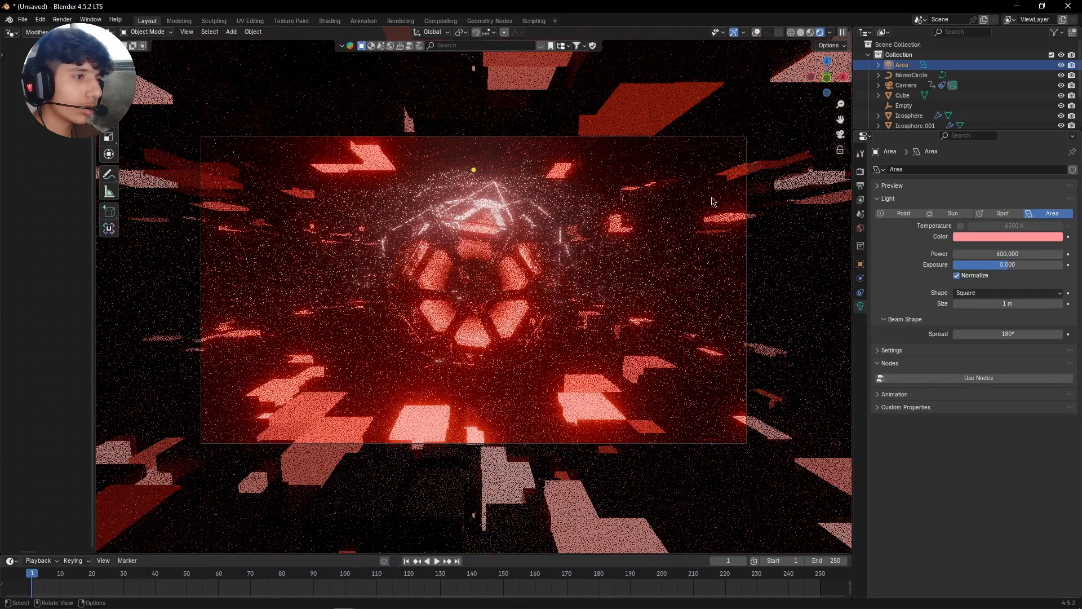